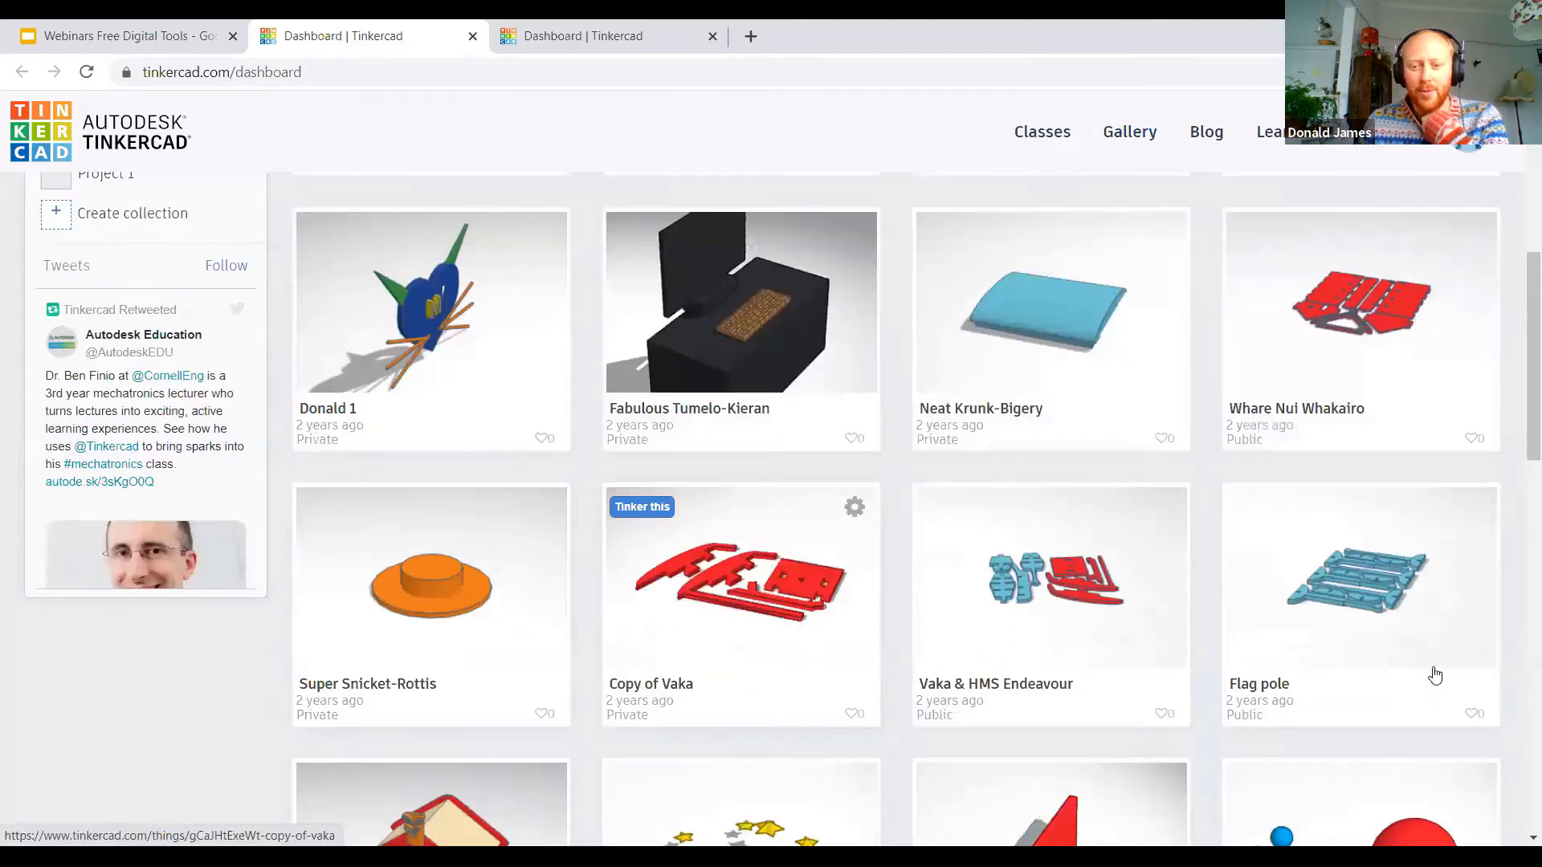
scroll(899, 523, down, 3)
Step: Create a new 3D design, dismiss the Notes tip and place a solid red box near the middle of the workplane
scroll(640, 488, up, 8)
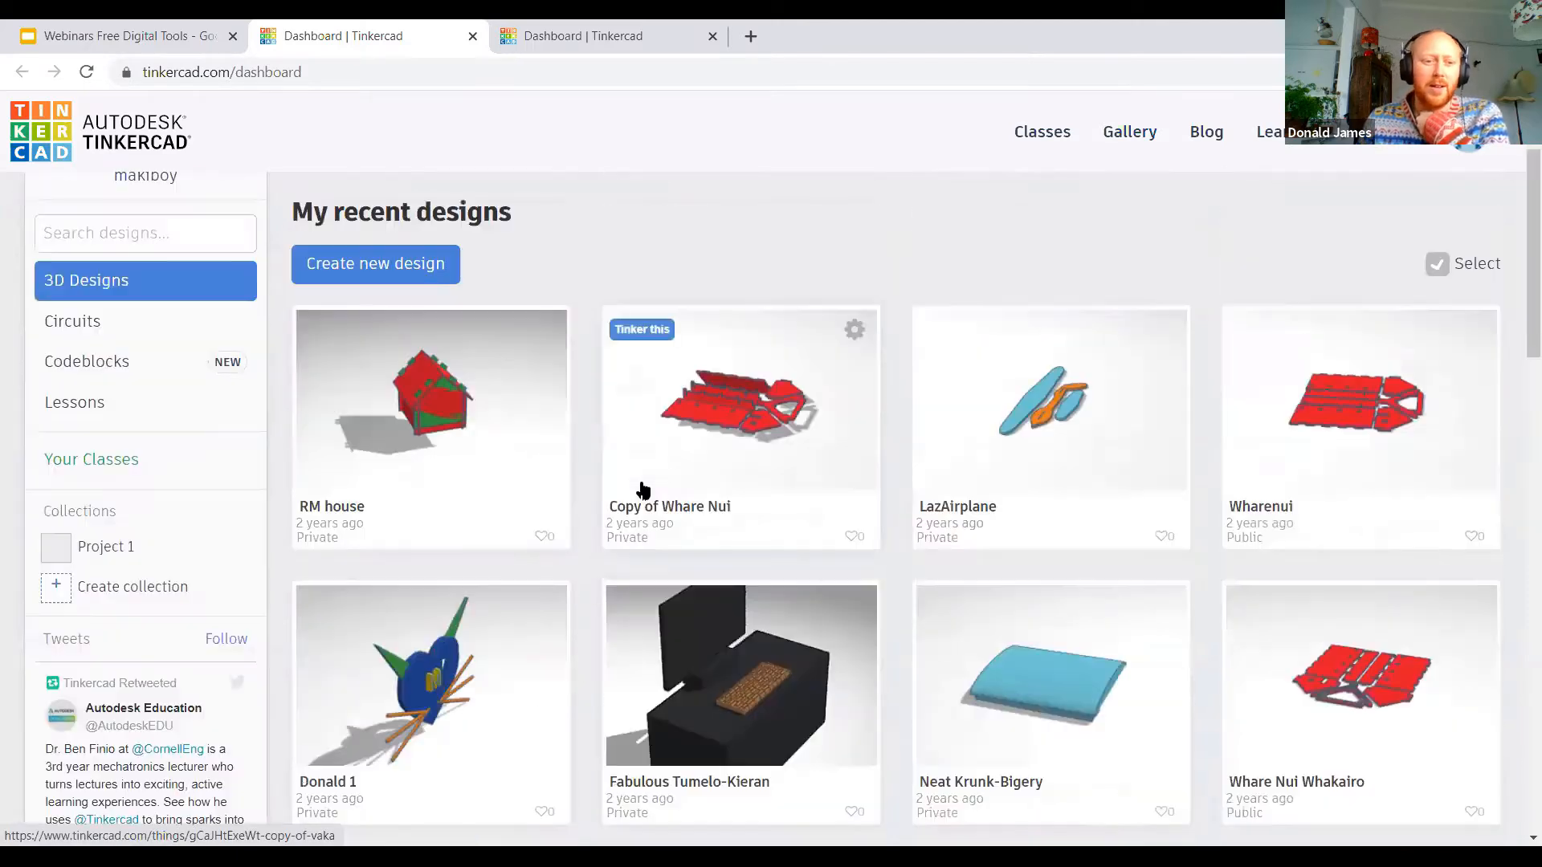
scroll(582, 368, up, 2)
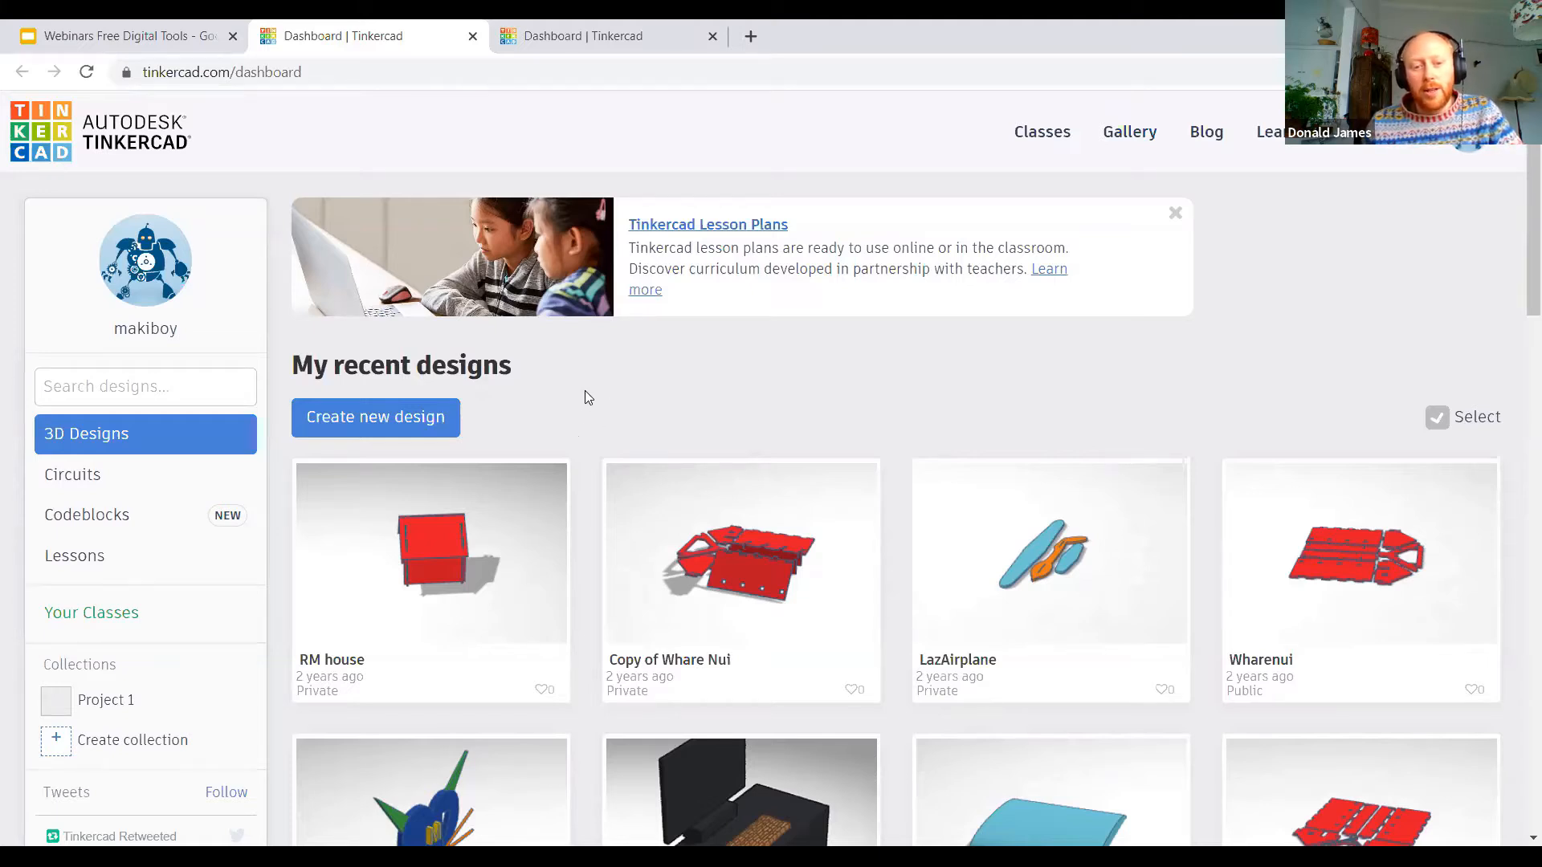
click(379, 426)
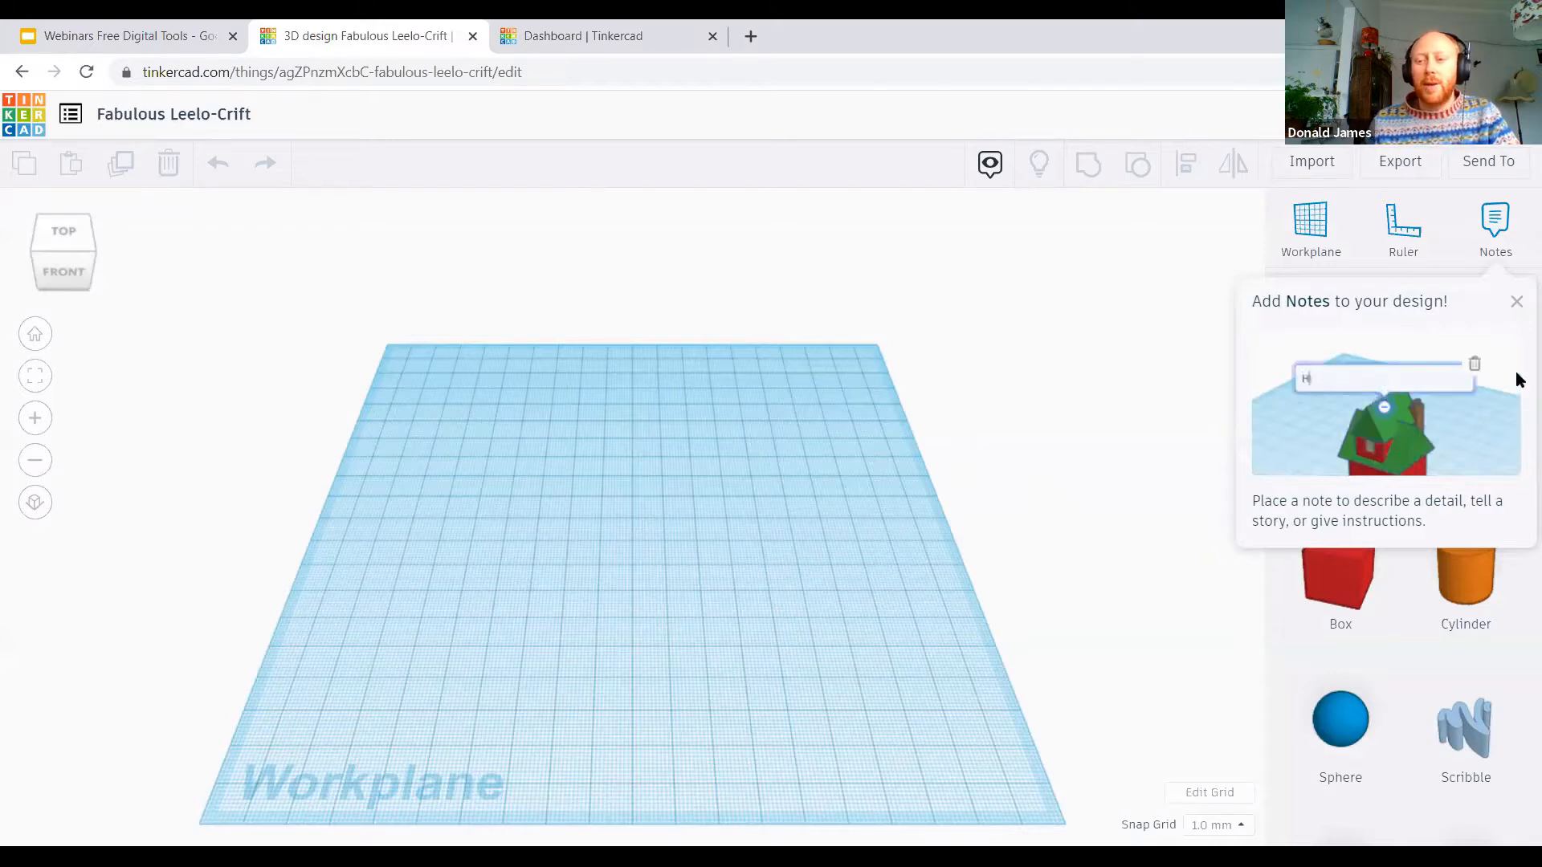
click(1516, 304)
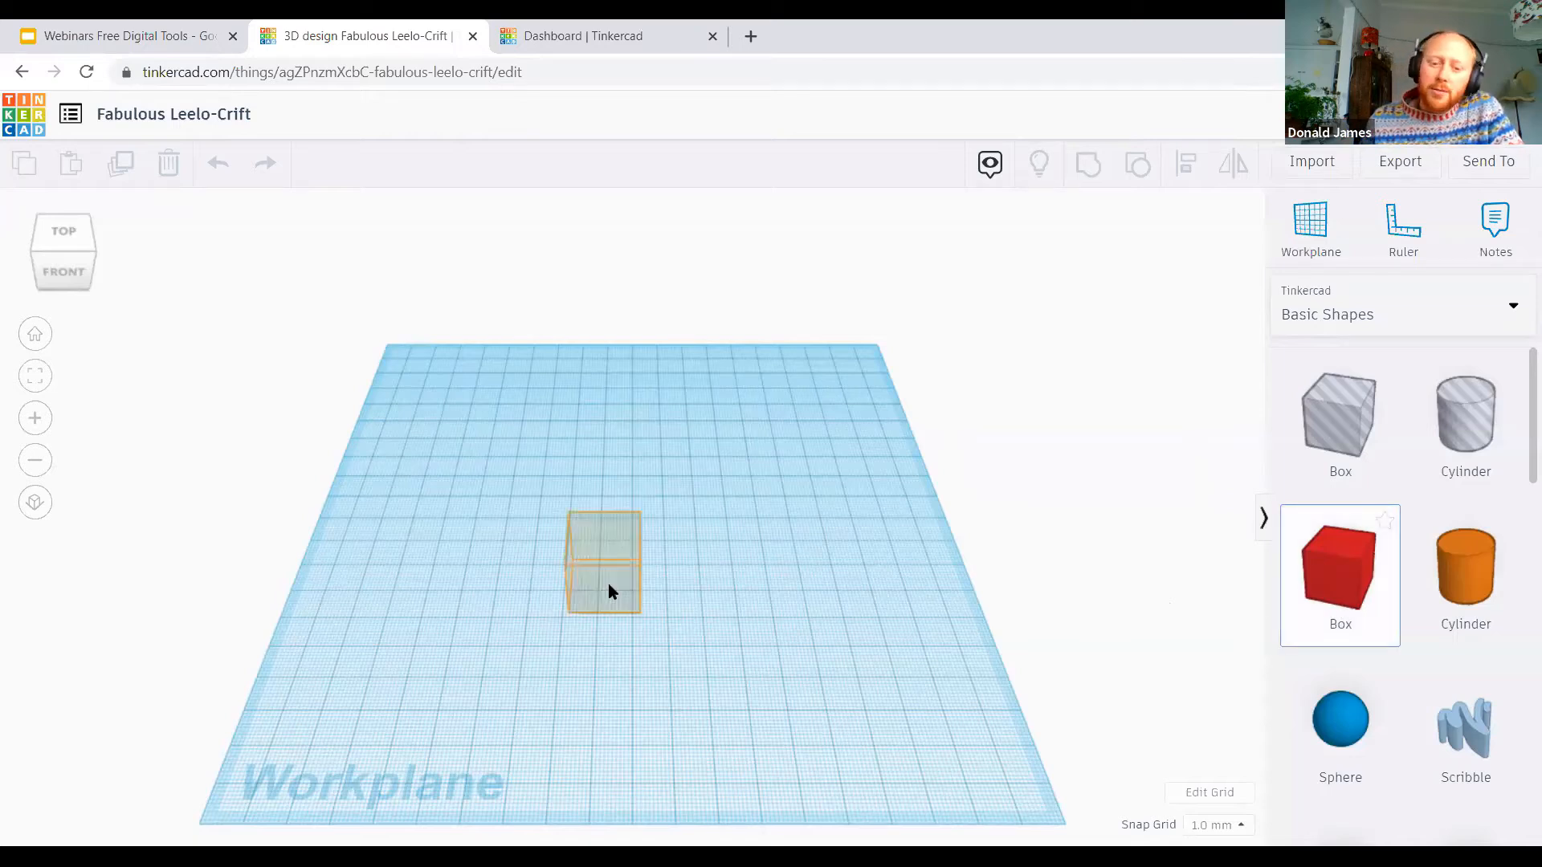
click(609, 584)
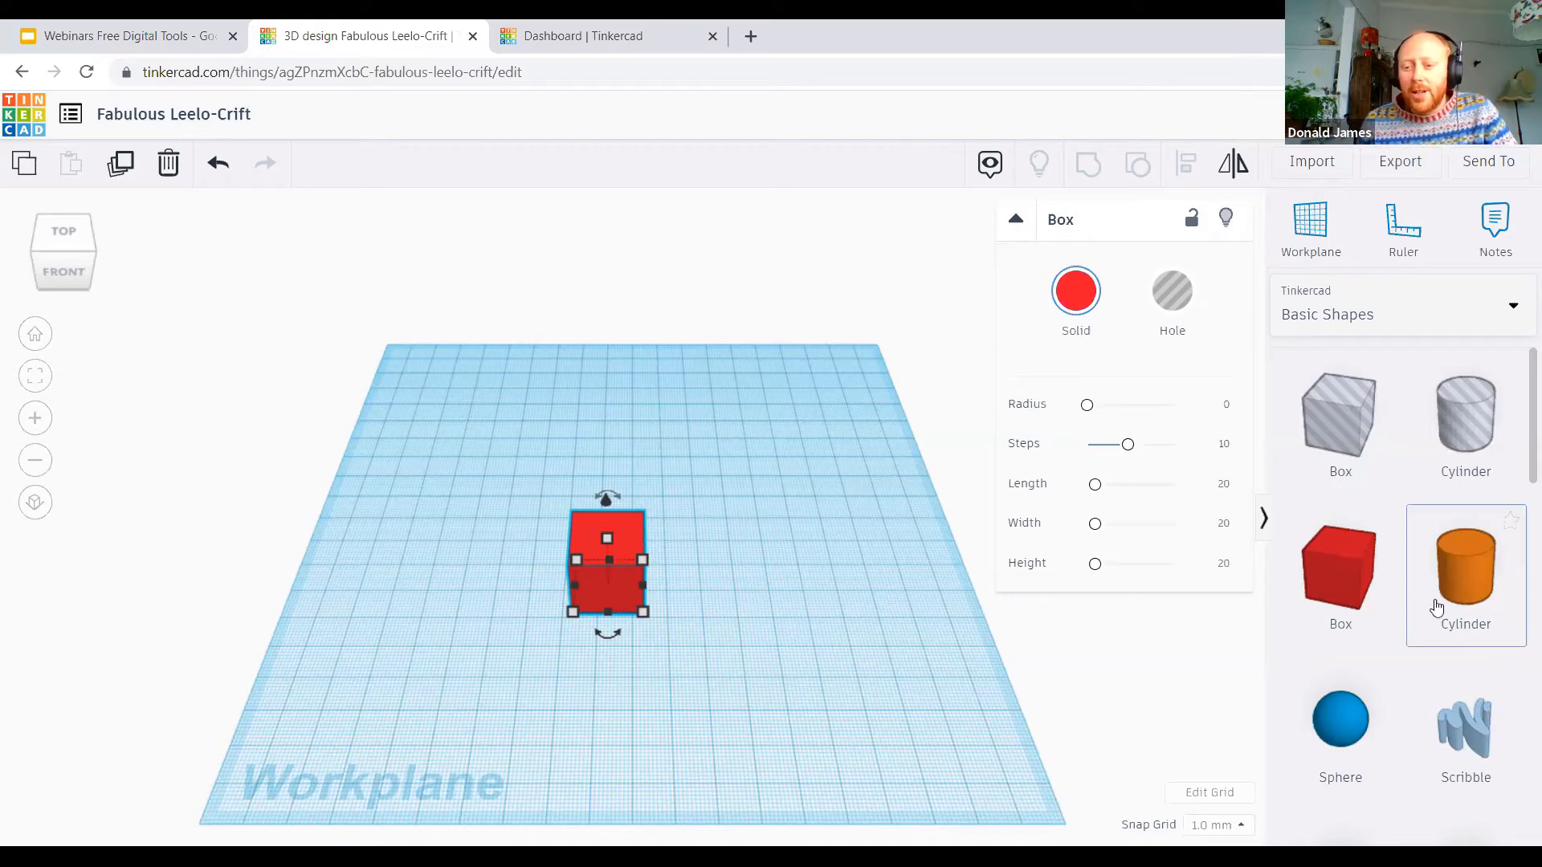
Step: Add a green Roof shape to the workplane beside the red box
scroll(1399, 601, down, 3)
scroll(1387, 568, down, 2)
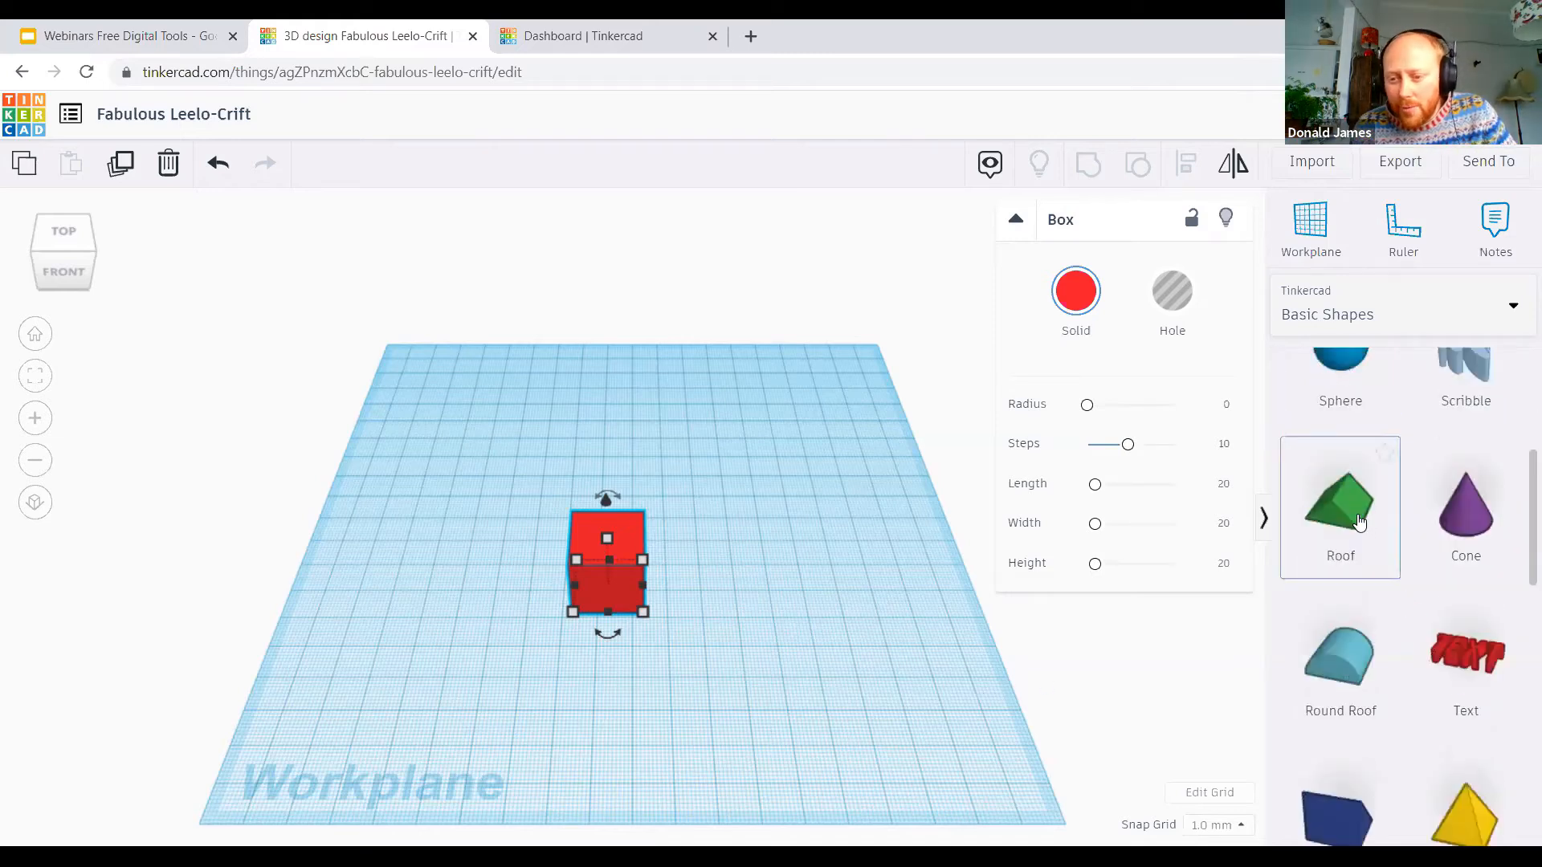
drag(1357, 518, 893, 699)
drag(729, 598, 725, 552)
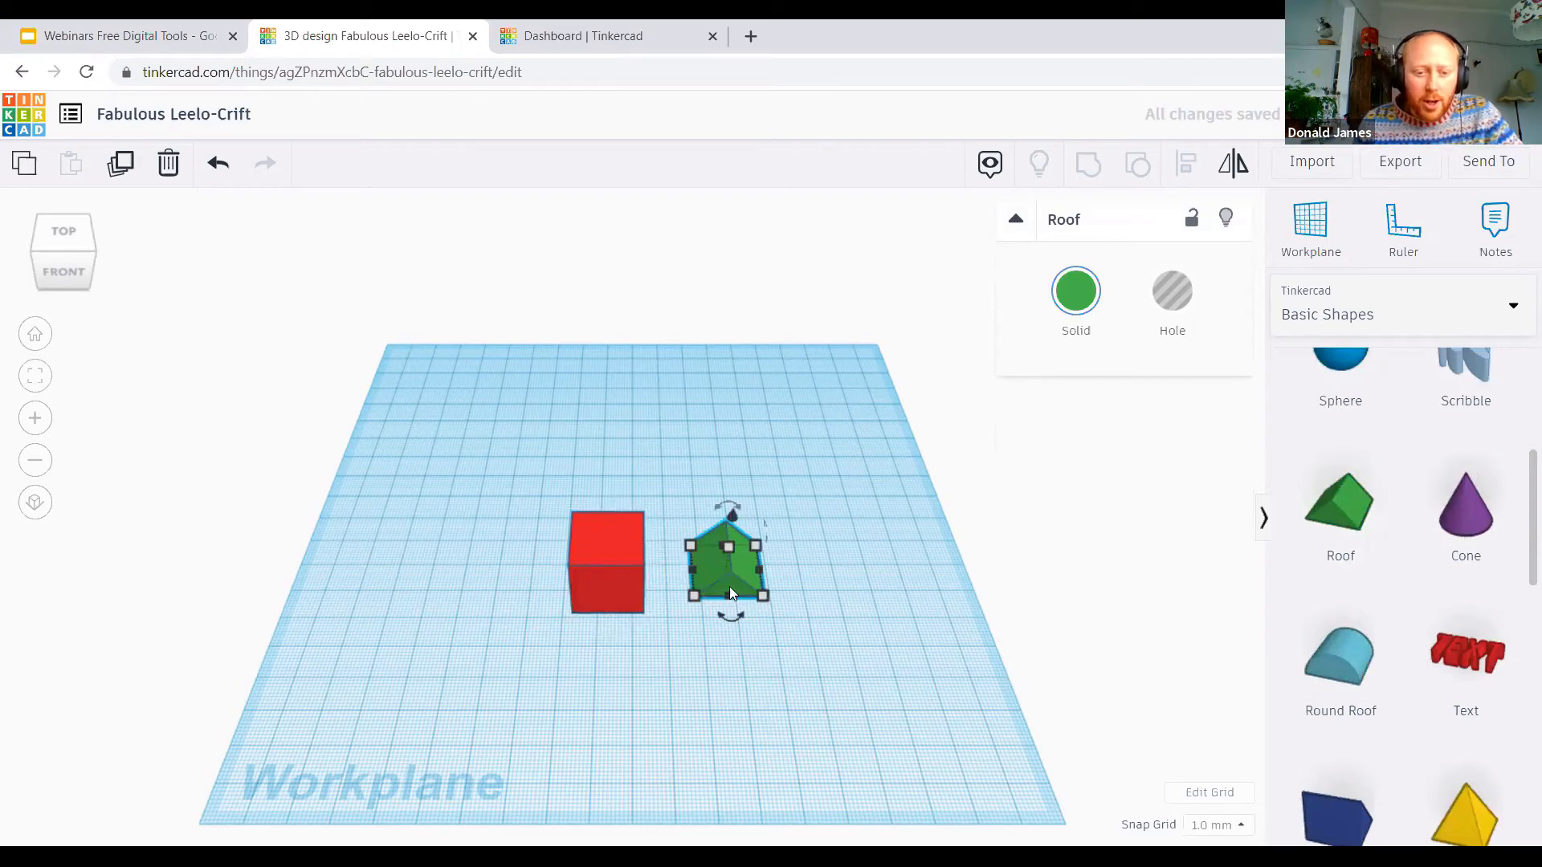
Step: Move the green roof closer so that it sits directly beside the red box
drag(730, 574, 496, 551)
drag(653, 600, 617, 580)
mouse_move(694, 628)
mouse_down()
mouse_move(715, 596)
mouse_move(691, 612)
mouse_up()
drag(616, 707, 529, 687)
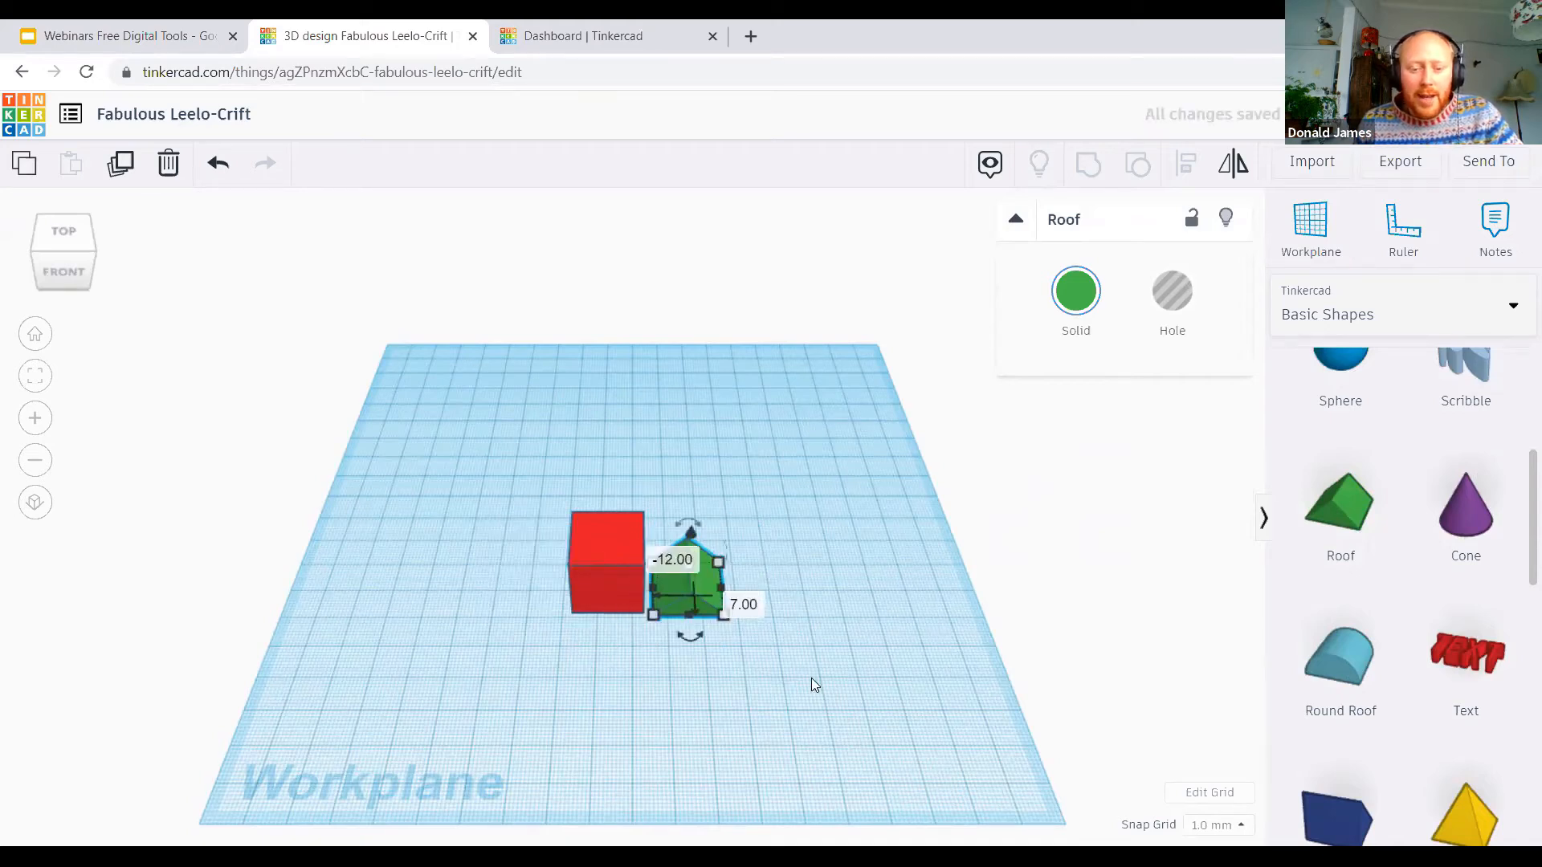
Step: Examine the box and roof from the front, sides and above to check their relative positions
right_drag(782, 699, 803, 576)
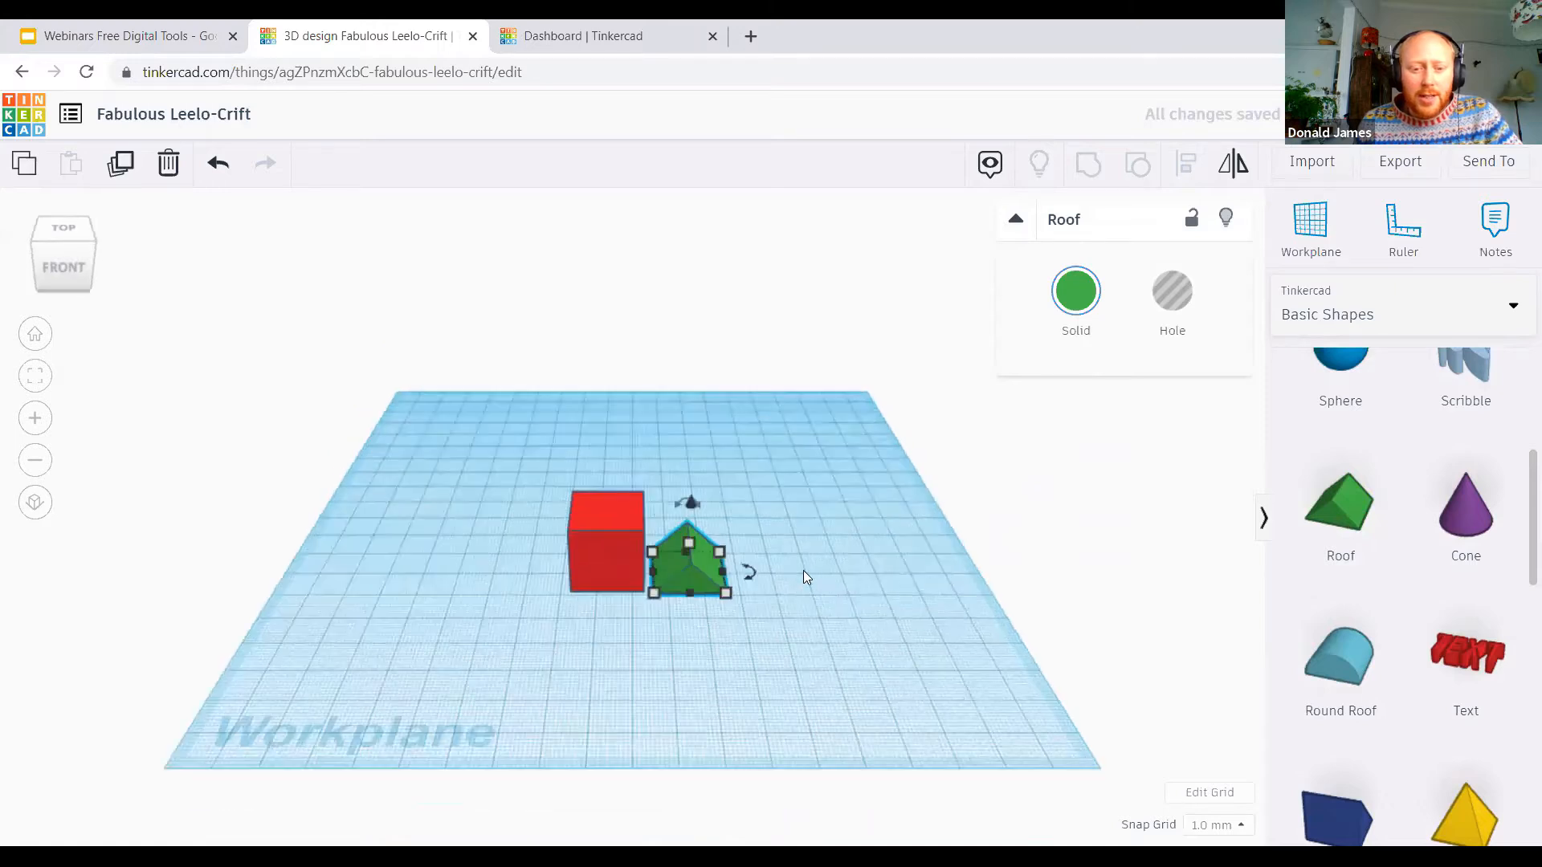
right_drag(763, 676, 504, 664)
right_drag(543, 610, 679, 612)
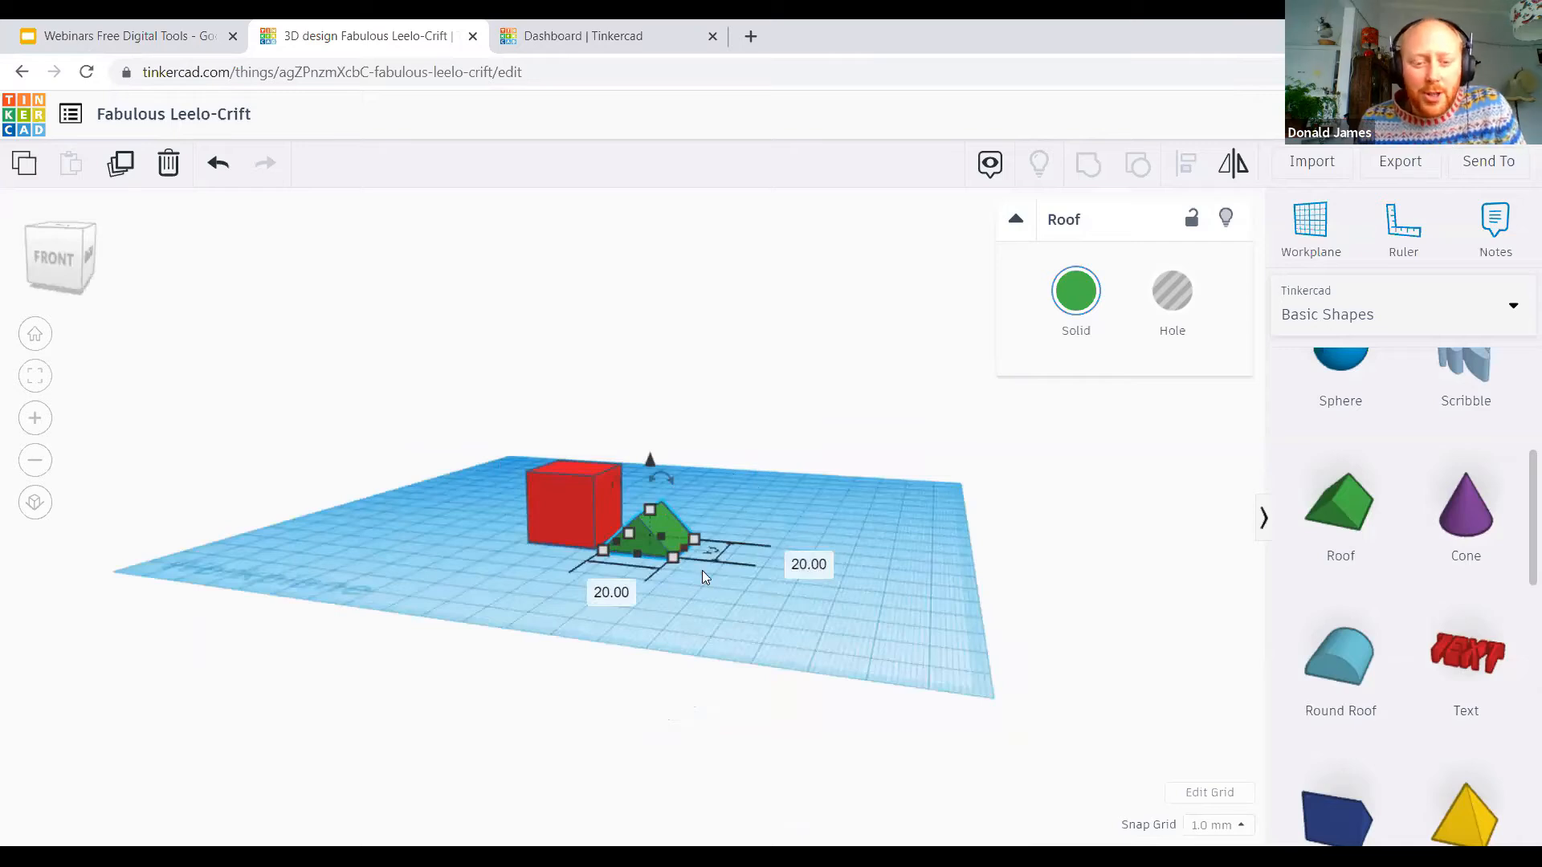
right_drag(418, 517, 686, 583)
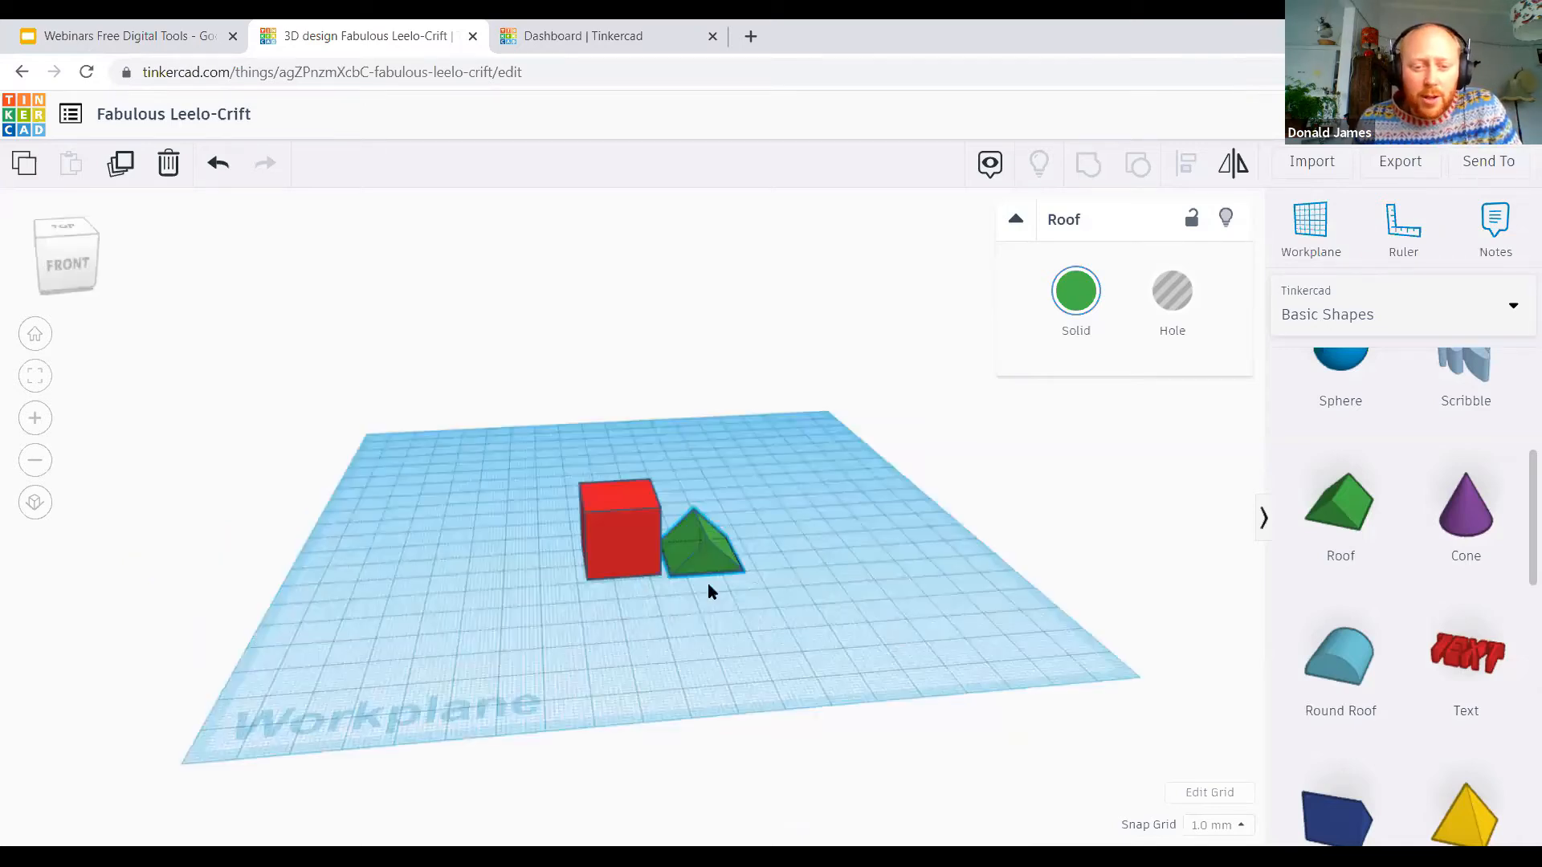
right_drag(921, 553, 832, 642)
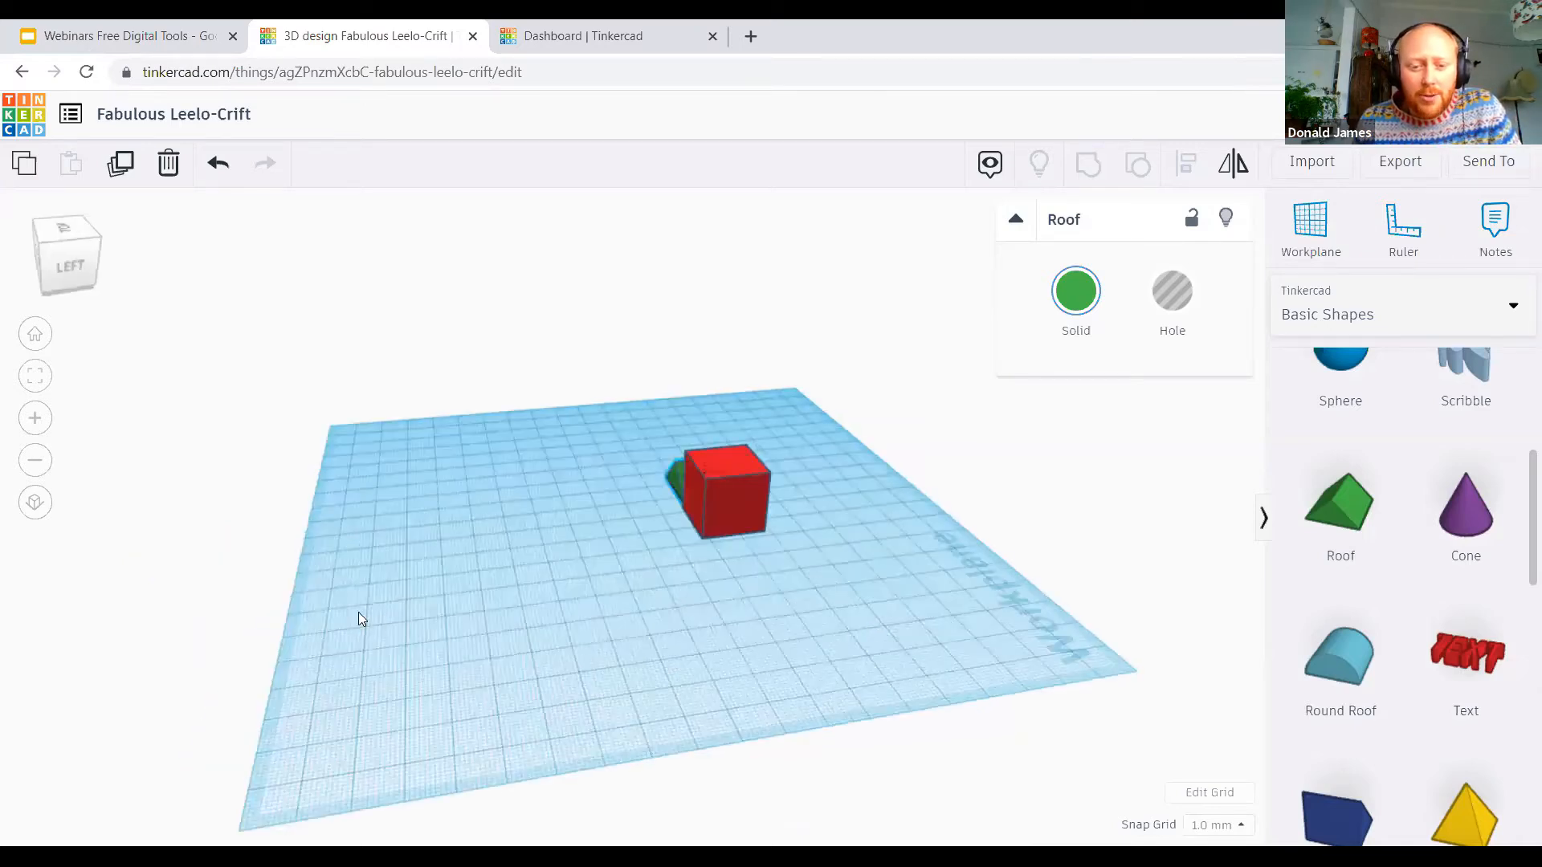
right_drag(359, 612, 393, 556)
right_drag(626, 403, 415, 523)
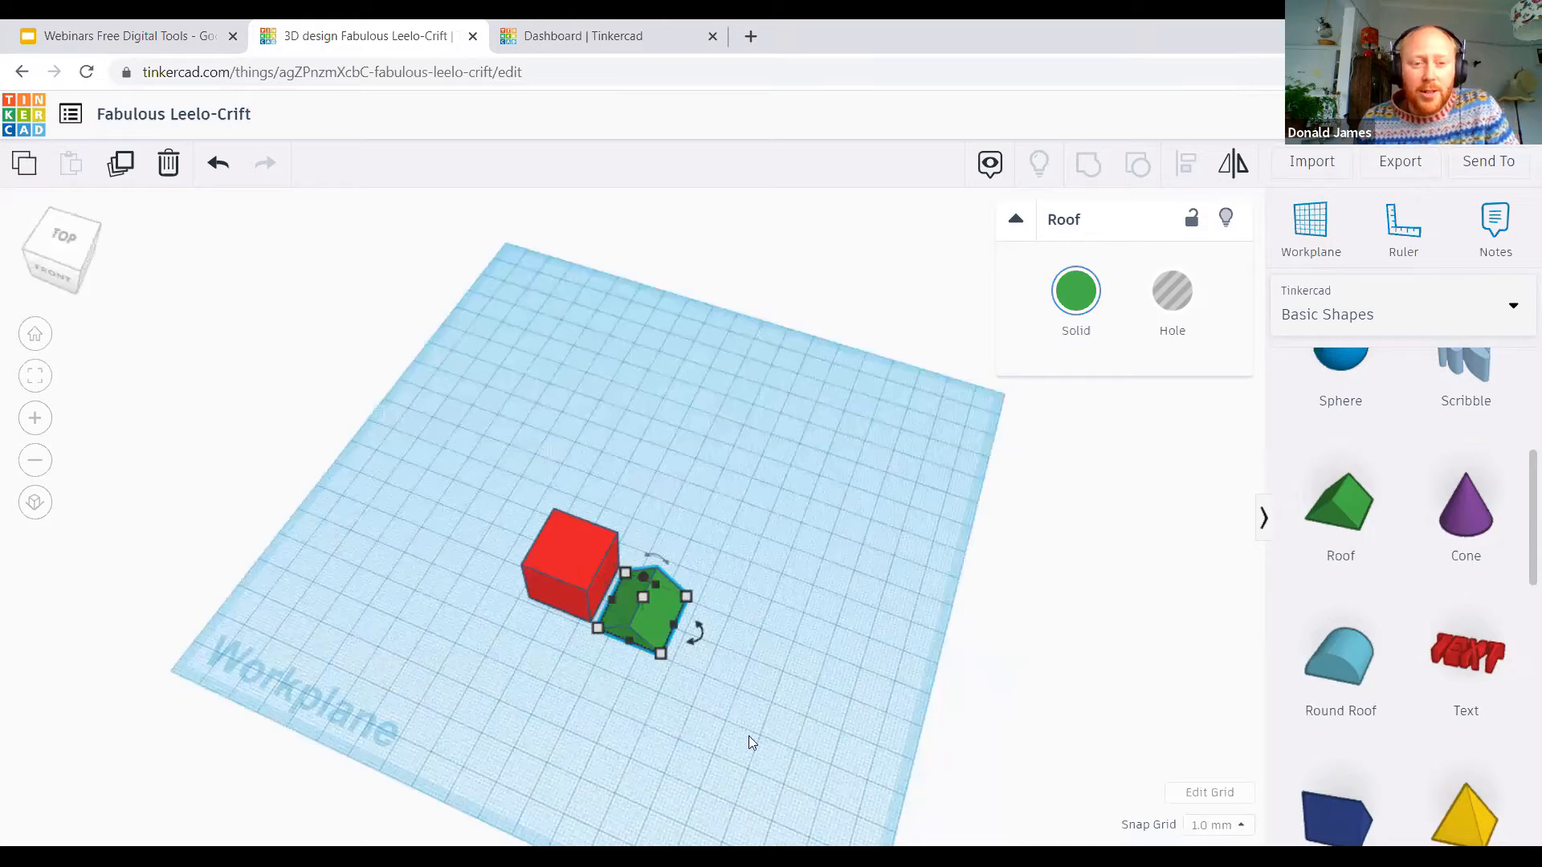
right_drag(772, 718, 554, 694)
right_drag(297, 602, 734, 617)
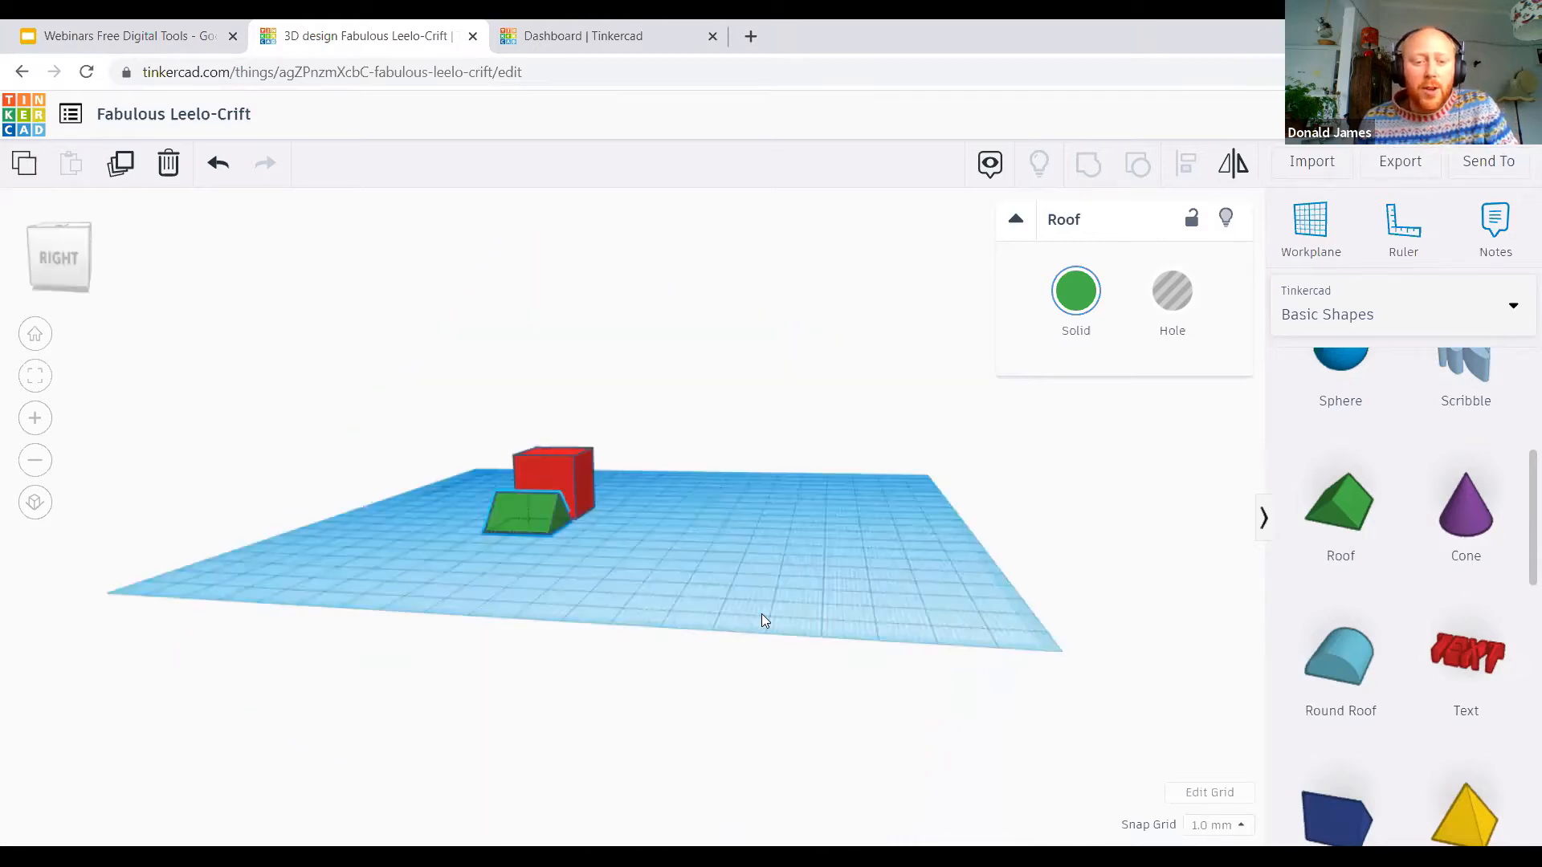
right_drag(1146, 595, 527, 558)
right_drag(559, 487, 1053, 612)
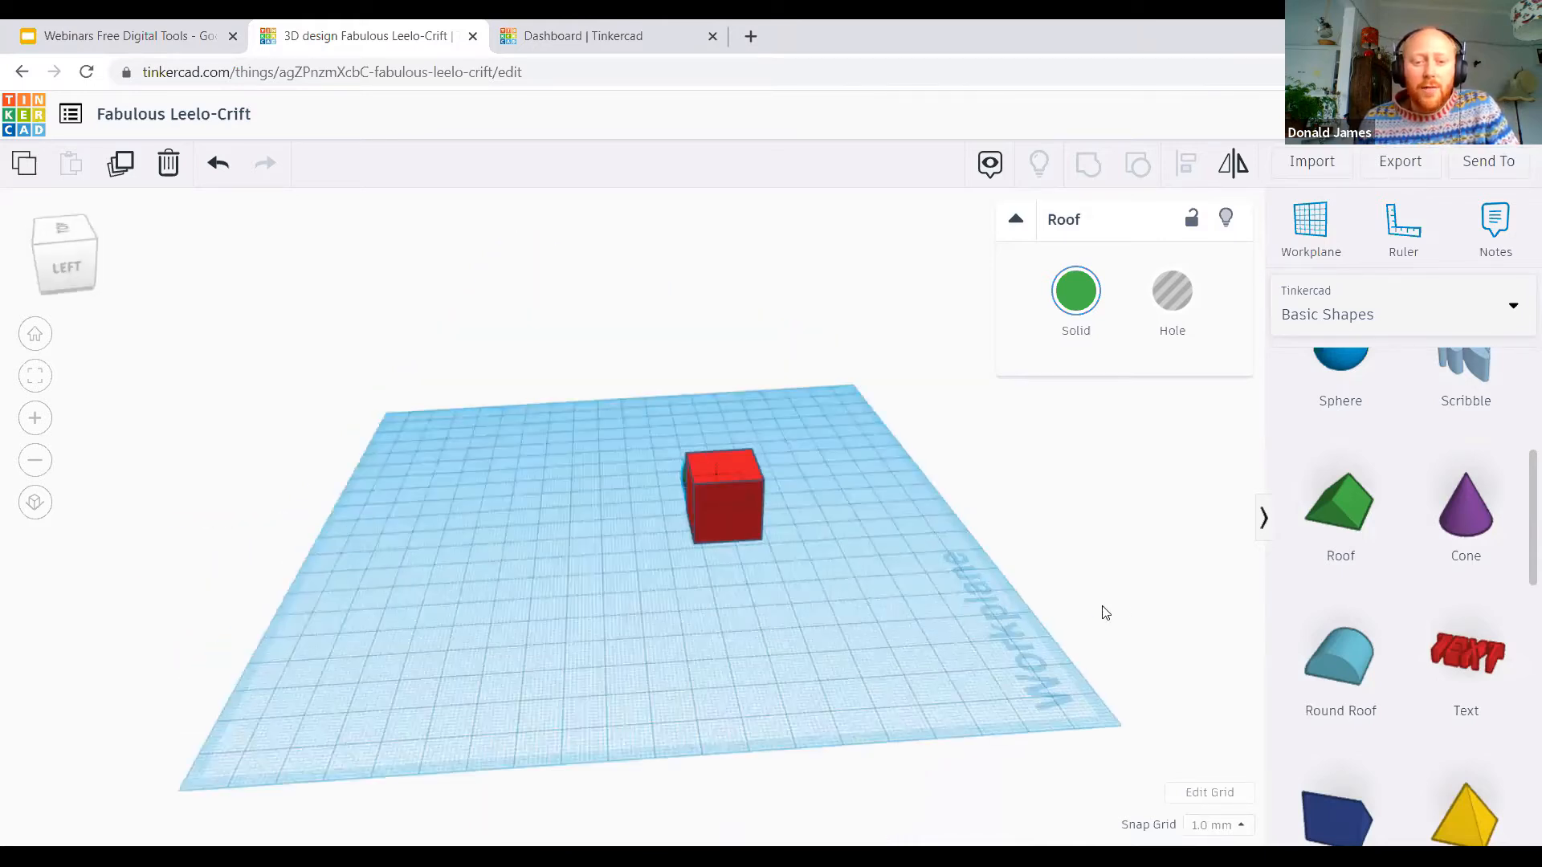
right_drag(430, 578, 761, 583)
right_drag(803, 526, 754, 681)
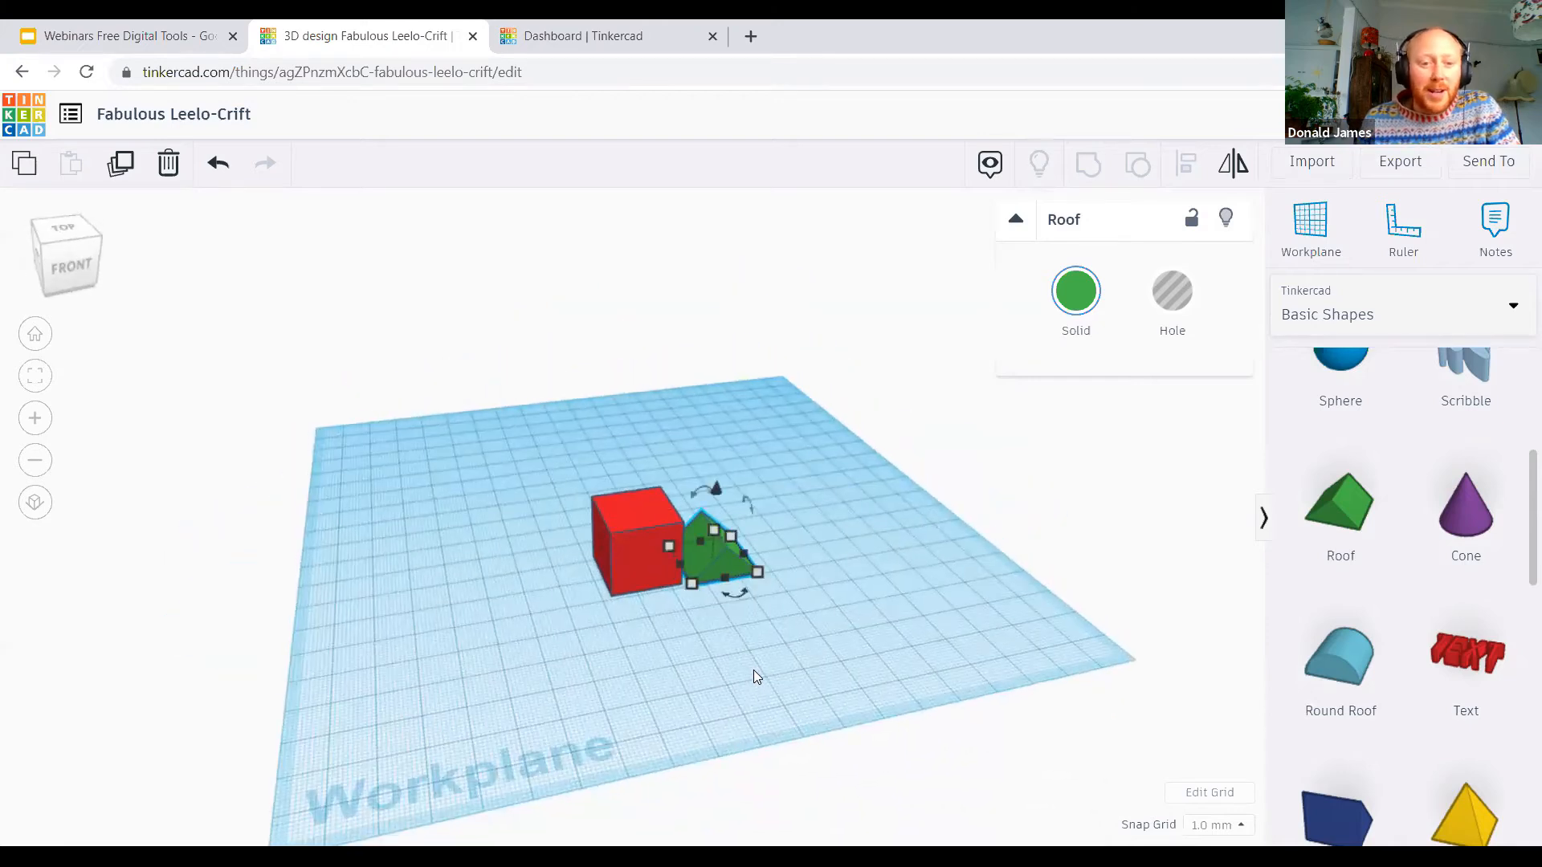
Step: Raise the green roof above the height of the red box and shift it towards the box
right_drag(840, 647, 635, 594)
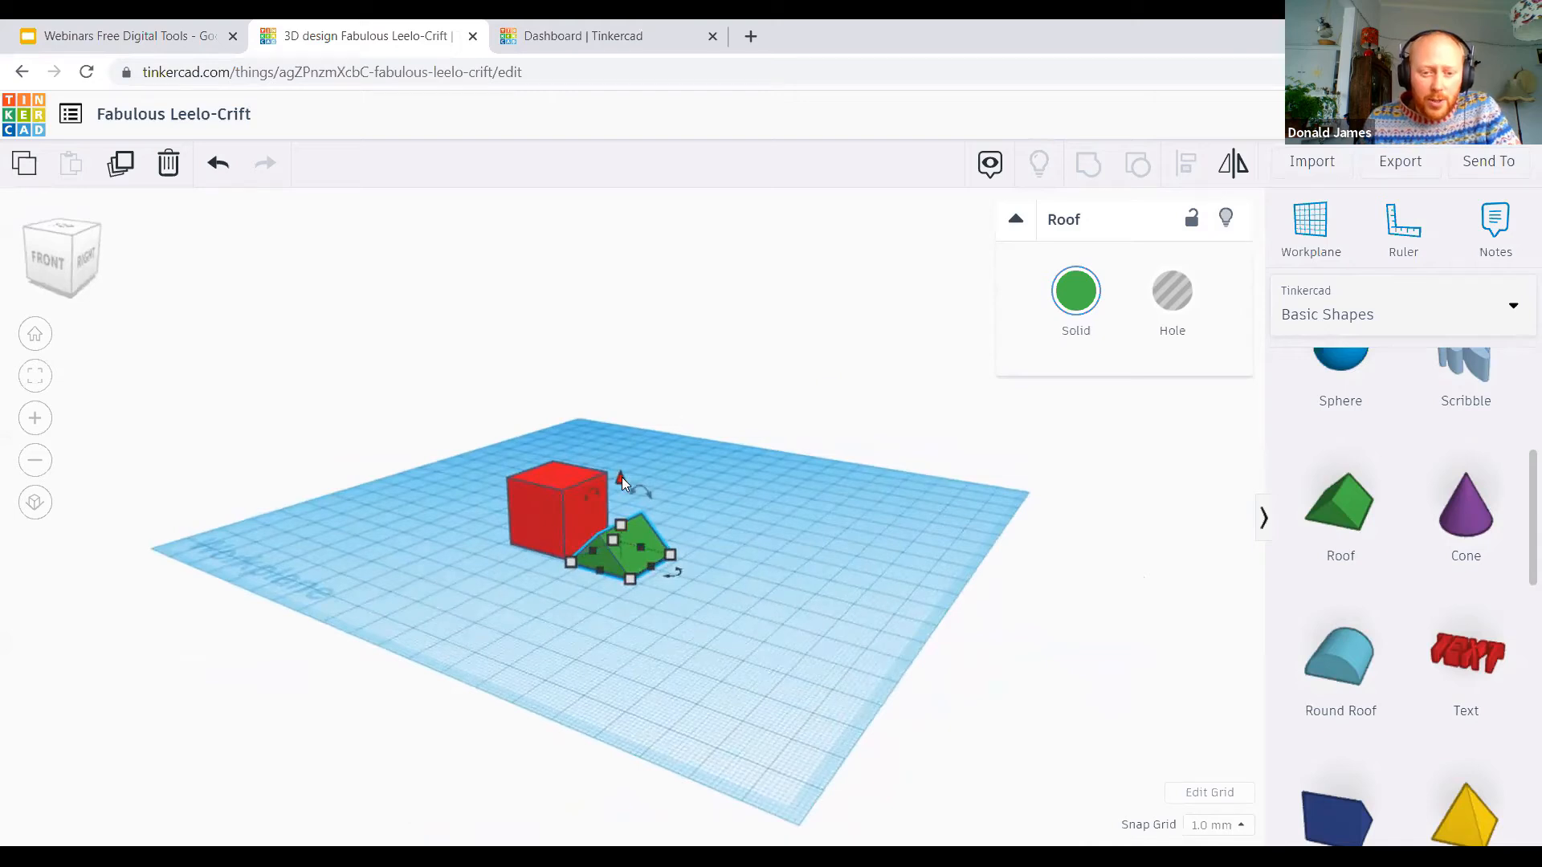
drag(623, 480, 619, 376)
drag(639, 435, 577, 445)
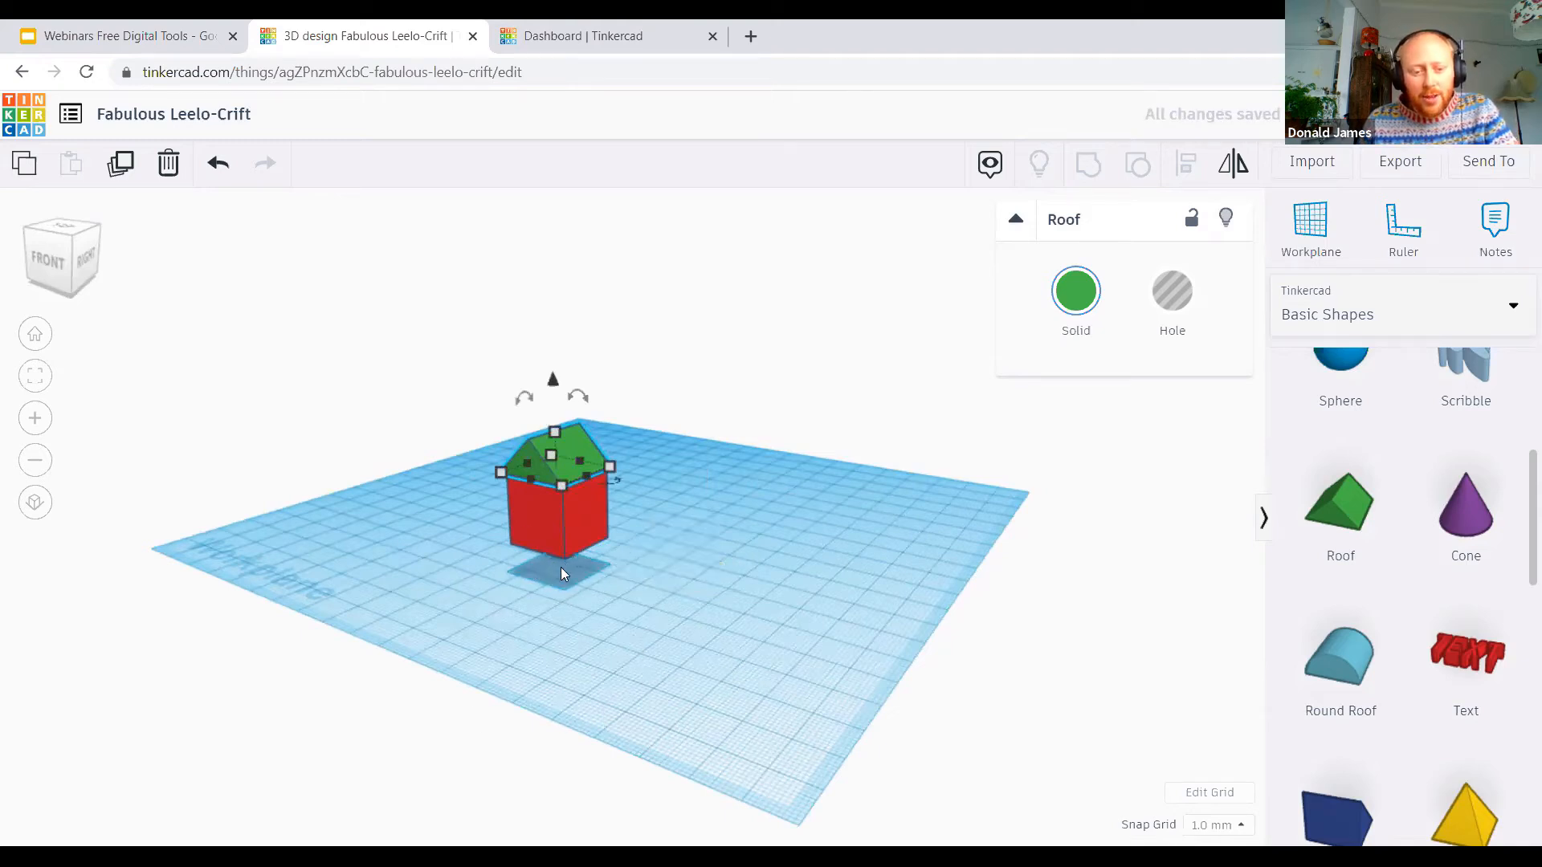
Step: Nudge the raised roof in grid increments until it lines up directly over the red box
right_drag(381, 556, 778, 661)
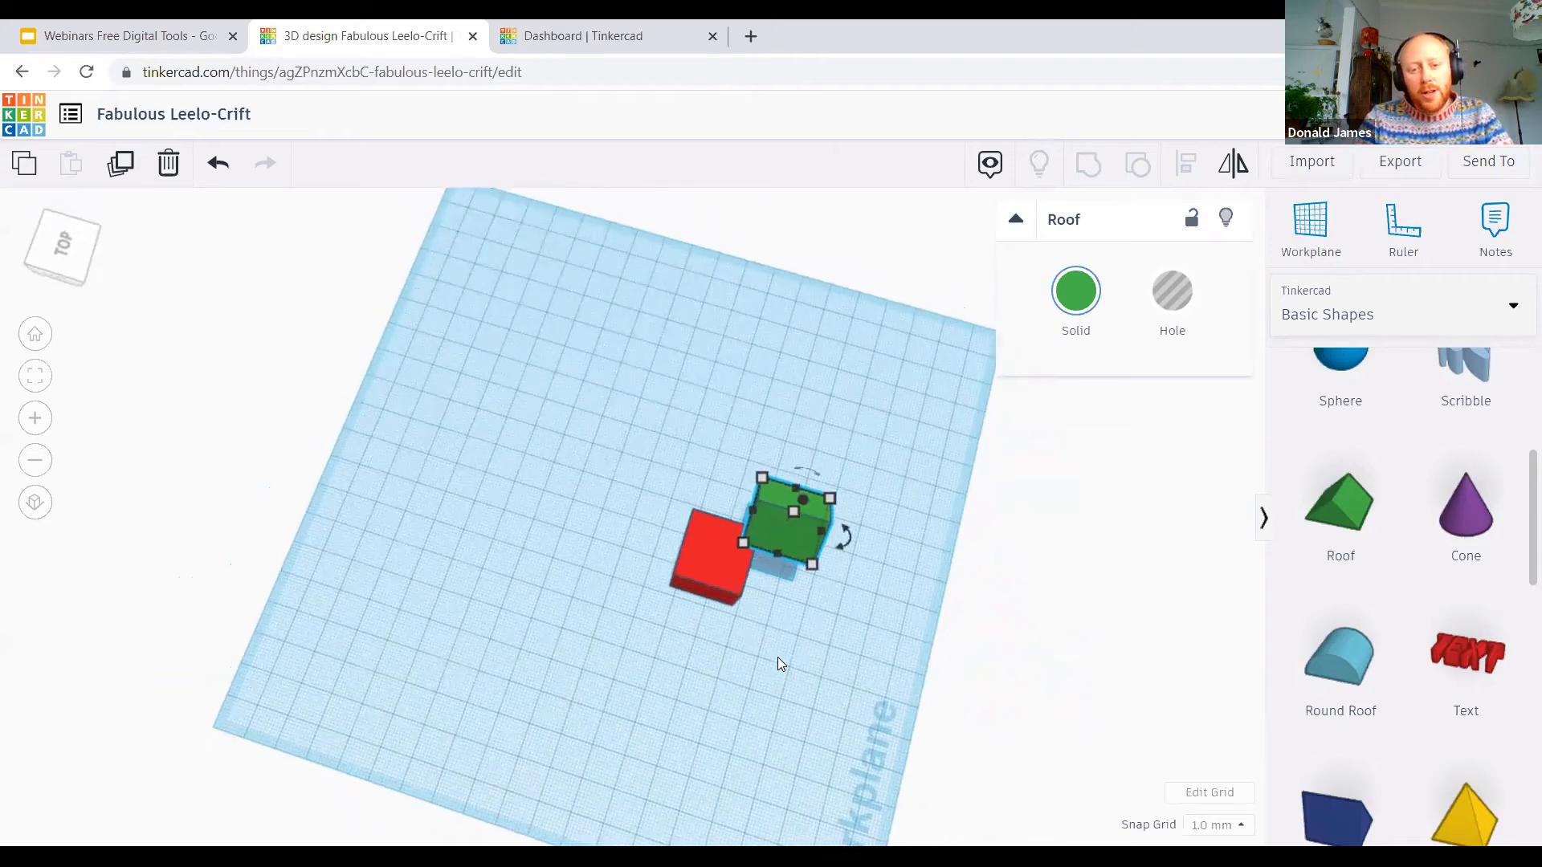
key(Left)
key(Left)
key(Left)
key(Left)
key(Left)
key(Left)
key(Left)
key(Left)
key(Left)
key(Left)
key(Left)
key(Left)
key(Left)
key(Left)
key(Left)
key(Down)
key(Down)
key(Down)
key(Down)
key(Down)
key(Down)
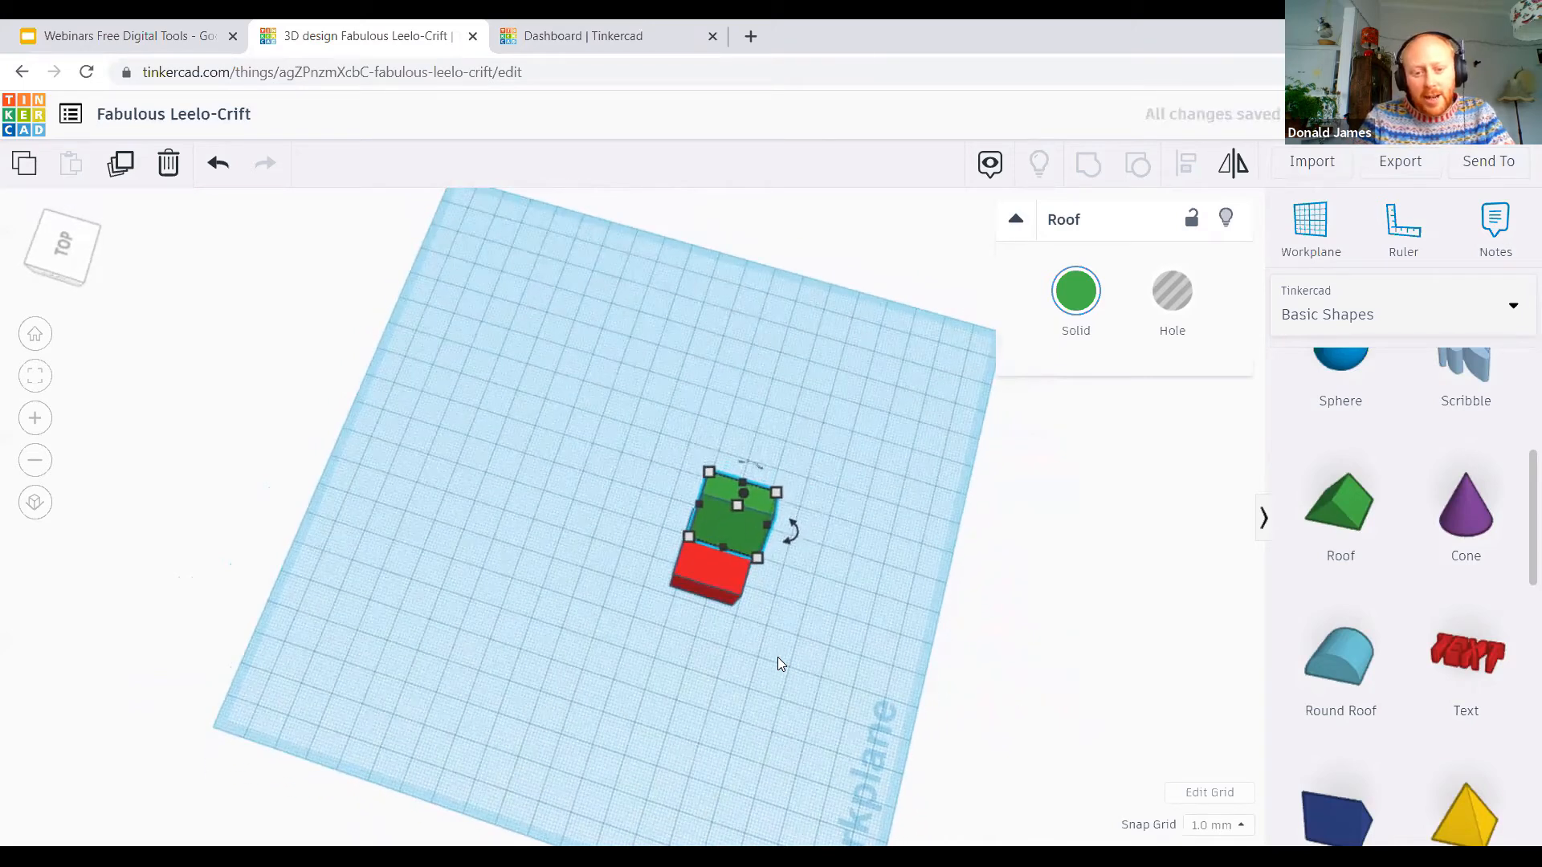
key(Down)
key(Down)
key(Down)
key(Down)
key(Down)
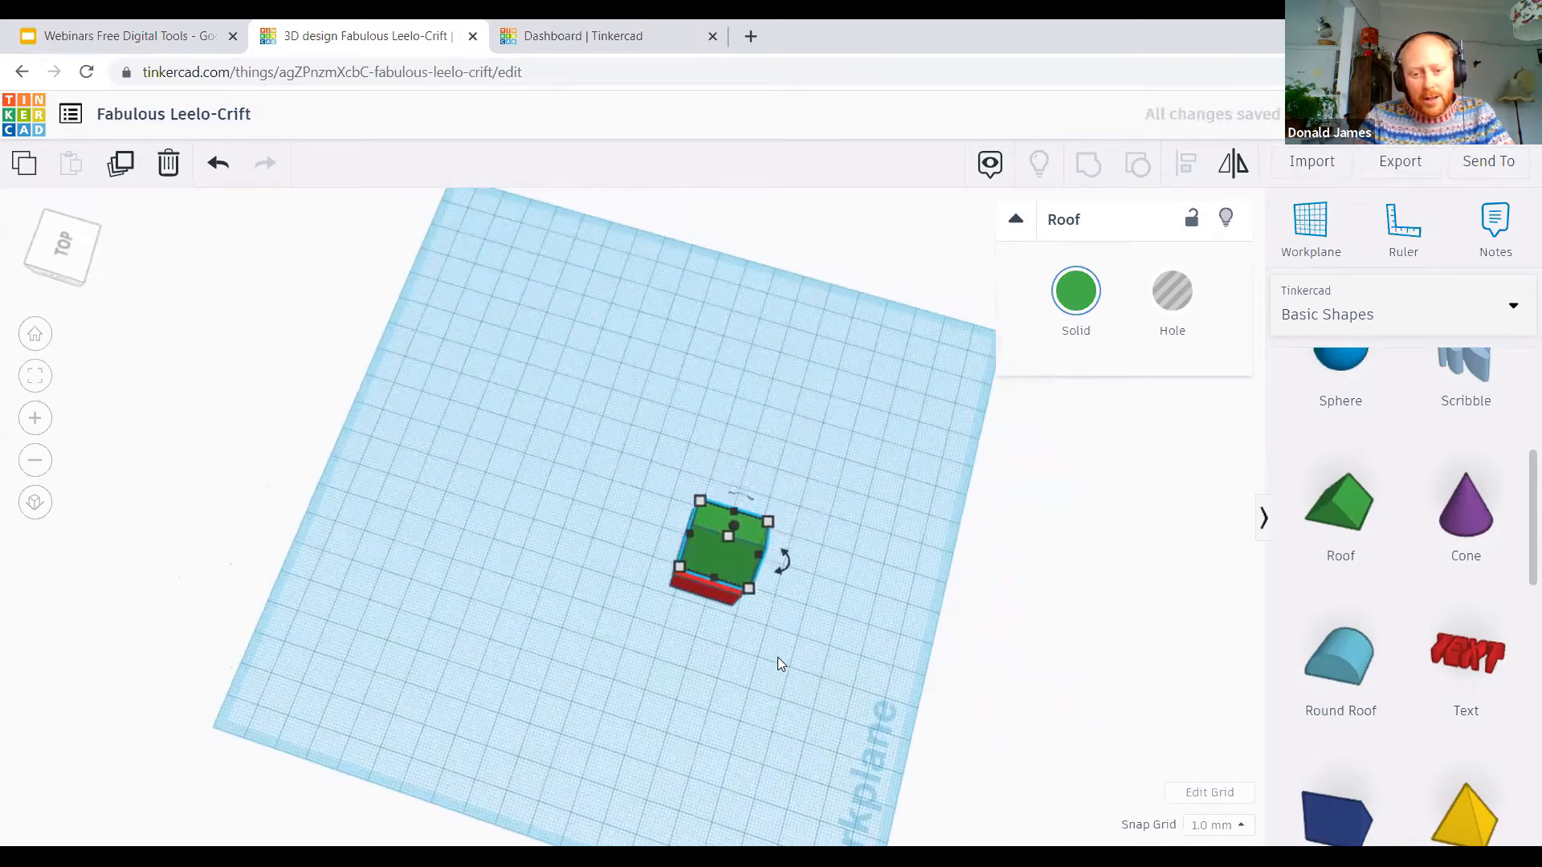
Step: Check the red box's length, width and height and the gap between it and the roof
mouse_move(809, 659)
right_down()
mouse_move(797, 641)
mouse_move(633, 625)
mouse_move(451, 506)
mouse_move(244, 468)
mouse_move(669, 479)
mouse_move(948, 523)
mouse_move(978, 501)
mouse_move(567, 485)
mouse_move(451, 502)
mouse_move(616, 510)
right_up()
click(615, 506)
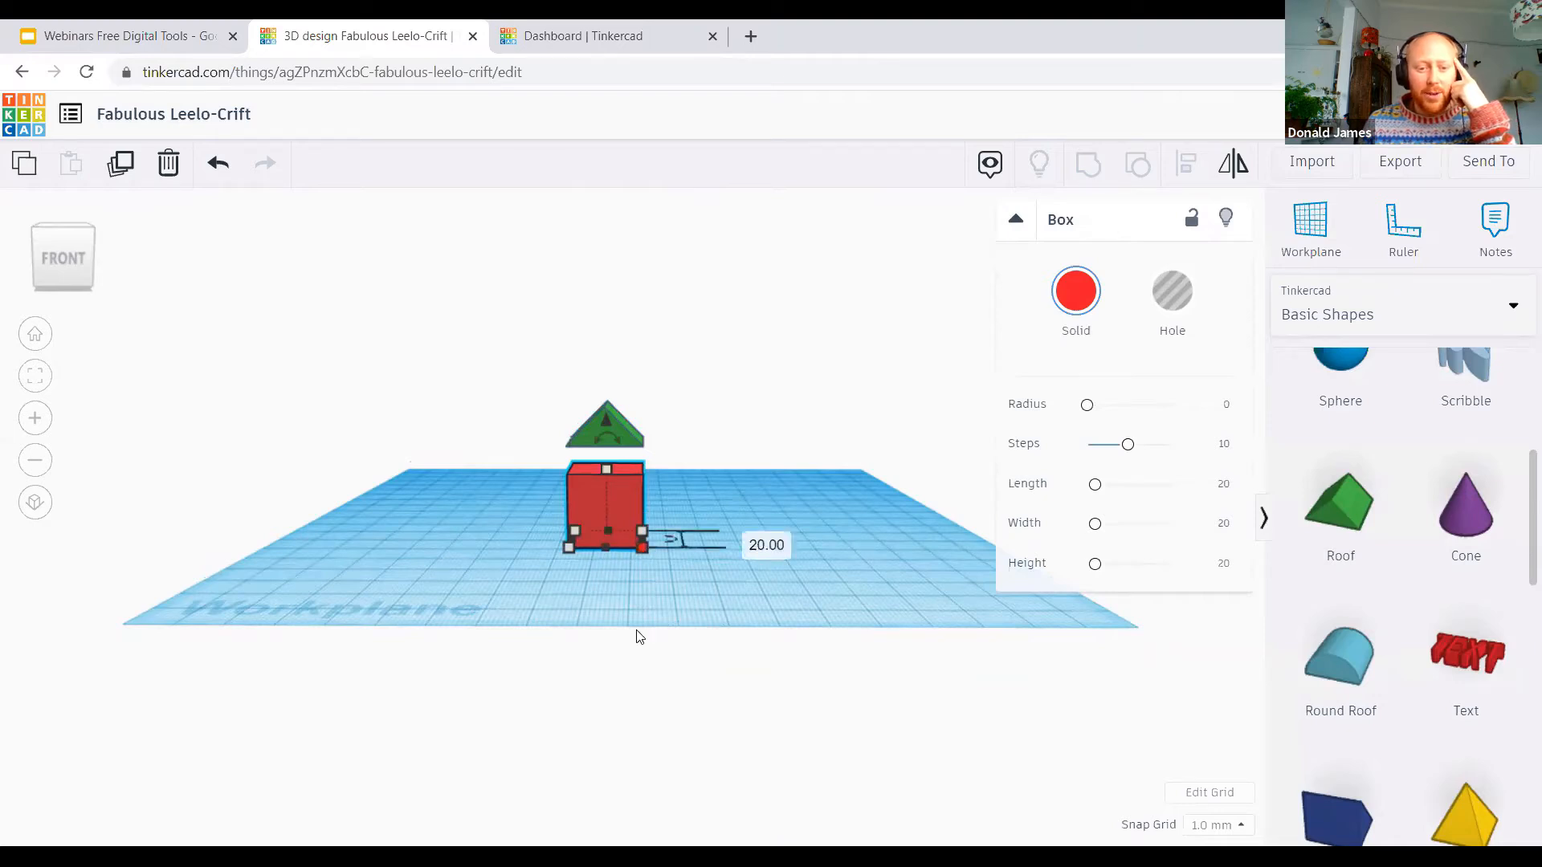
right_drag(690, 581, 694, 647)
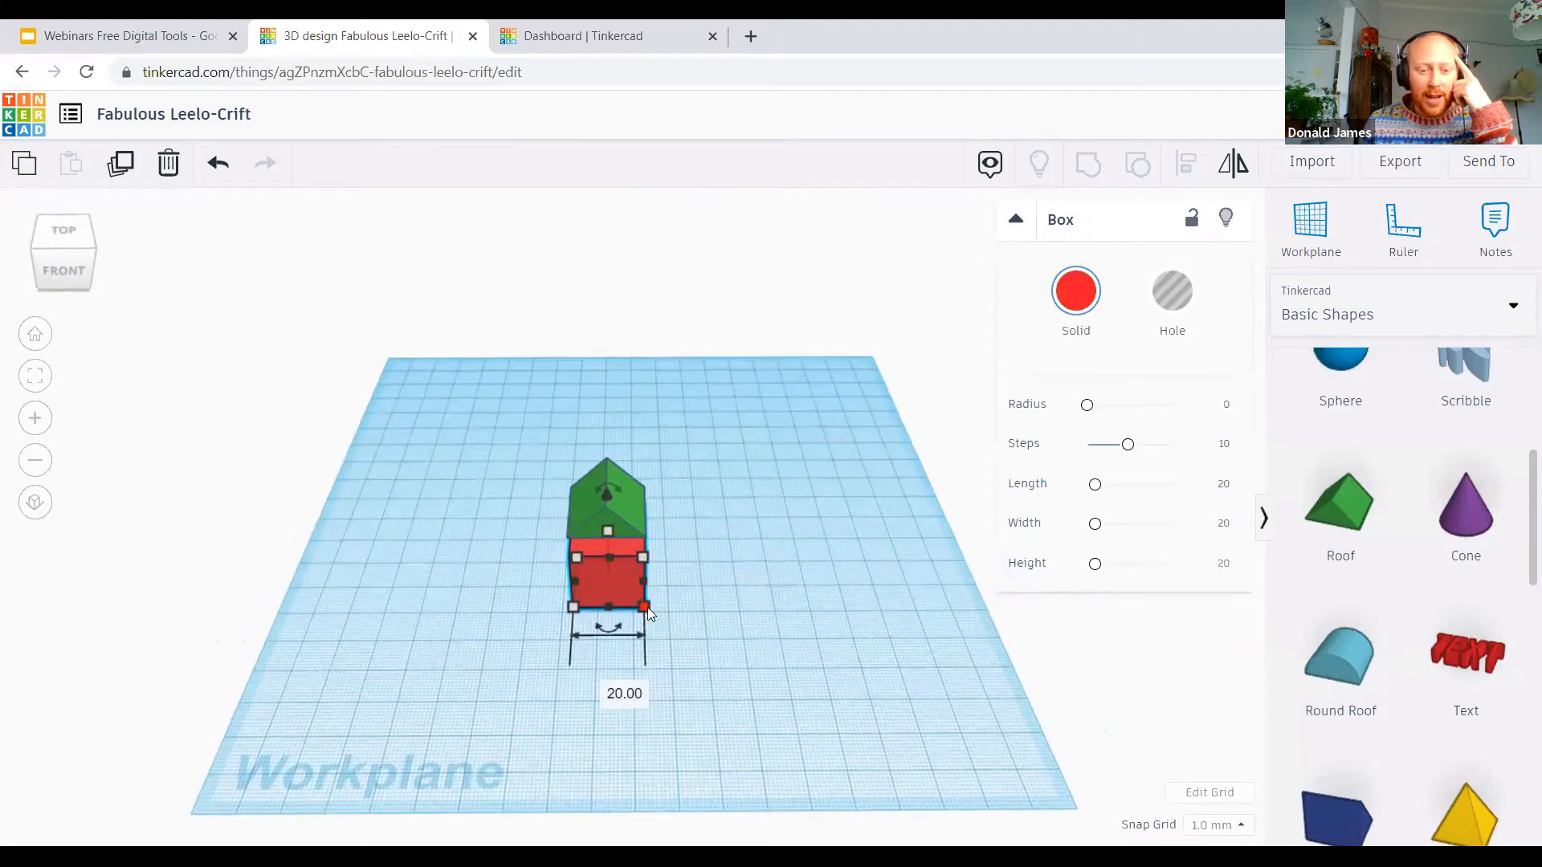
right_drag(740, 673, 767, 654)
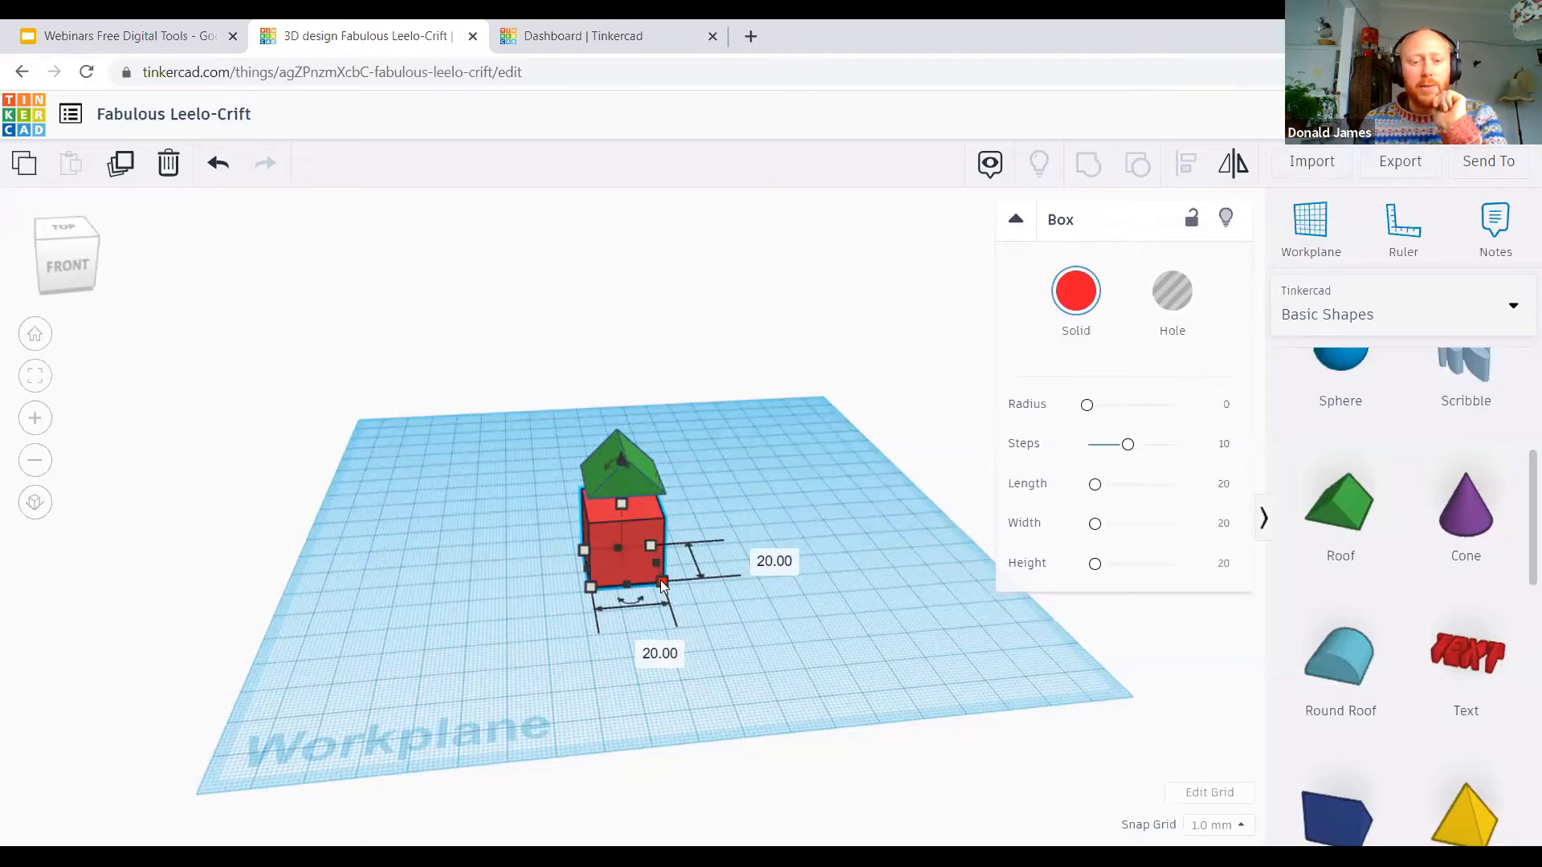
click(674, 646)
right_drag(672, 642, 607, 468)
click(607, 469)
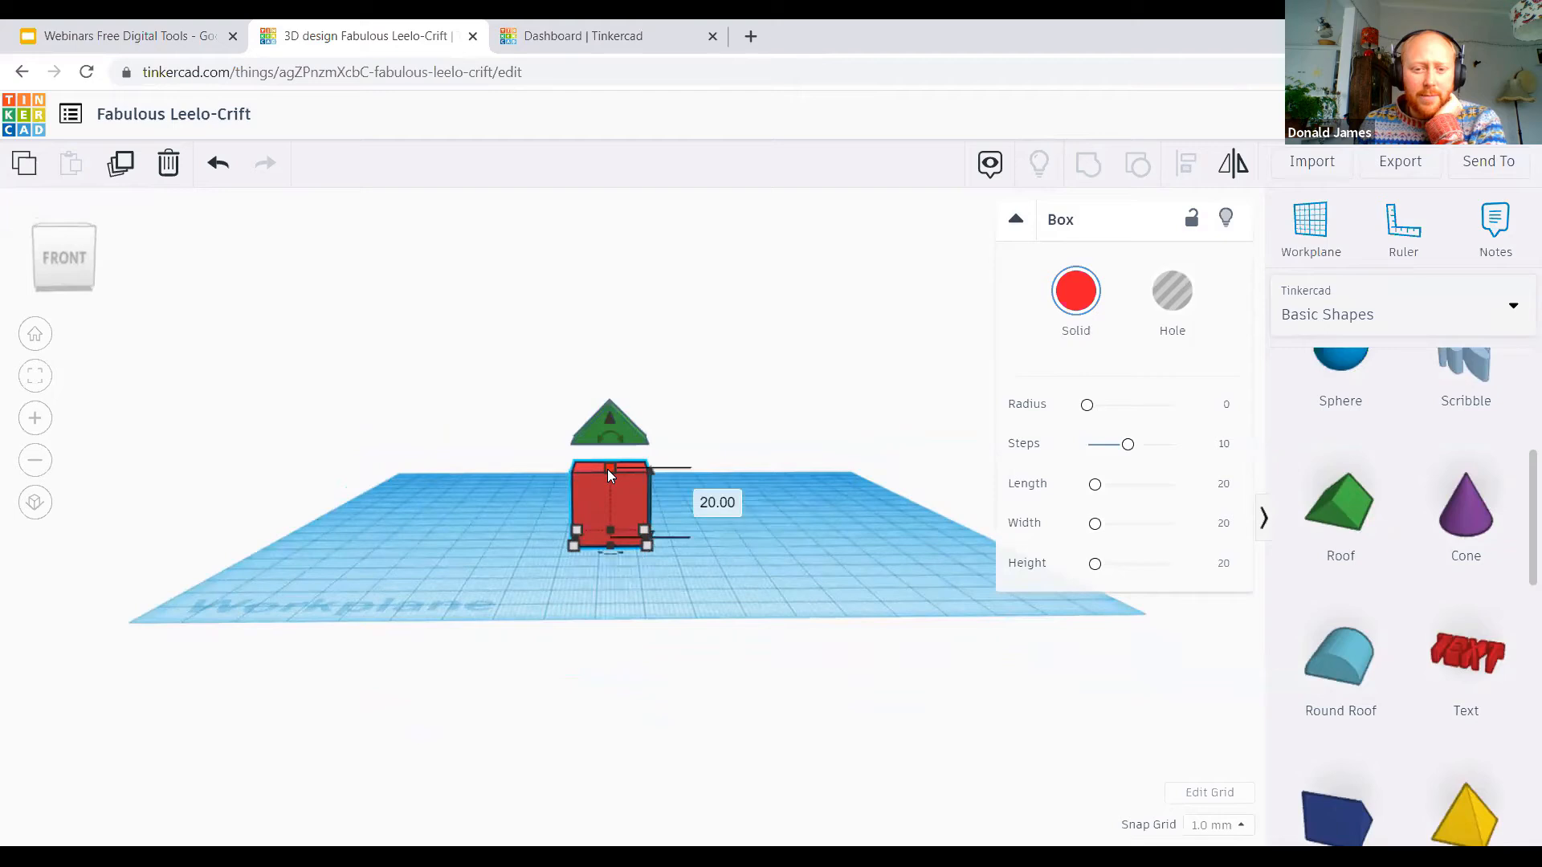
Step: Set the green roof's height above the workplane to 20 mm so it rests on the box
click(636, 439)
mouse_move(609, 358)
mouse_down()
mouse_move(609, 334)
mouse_move(619, 364)
mouse_move(615, 350)
mouse_up()
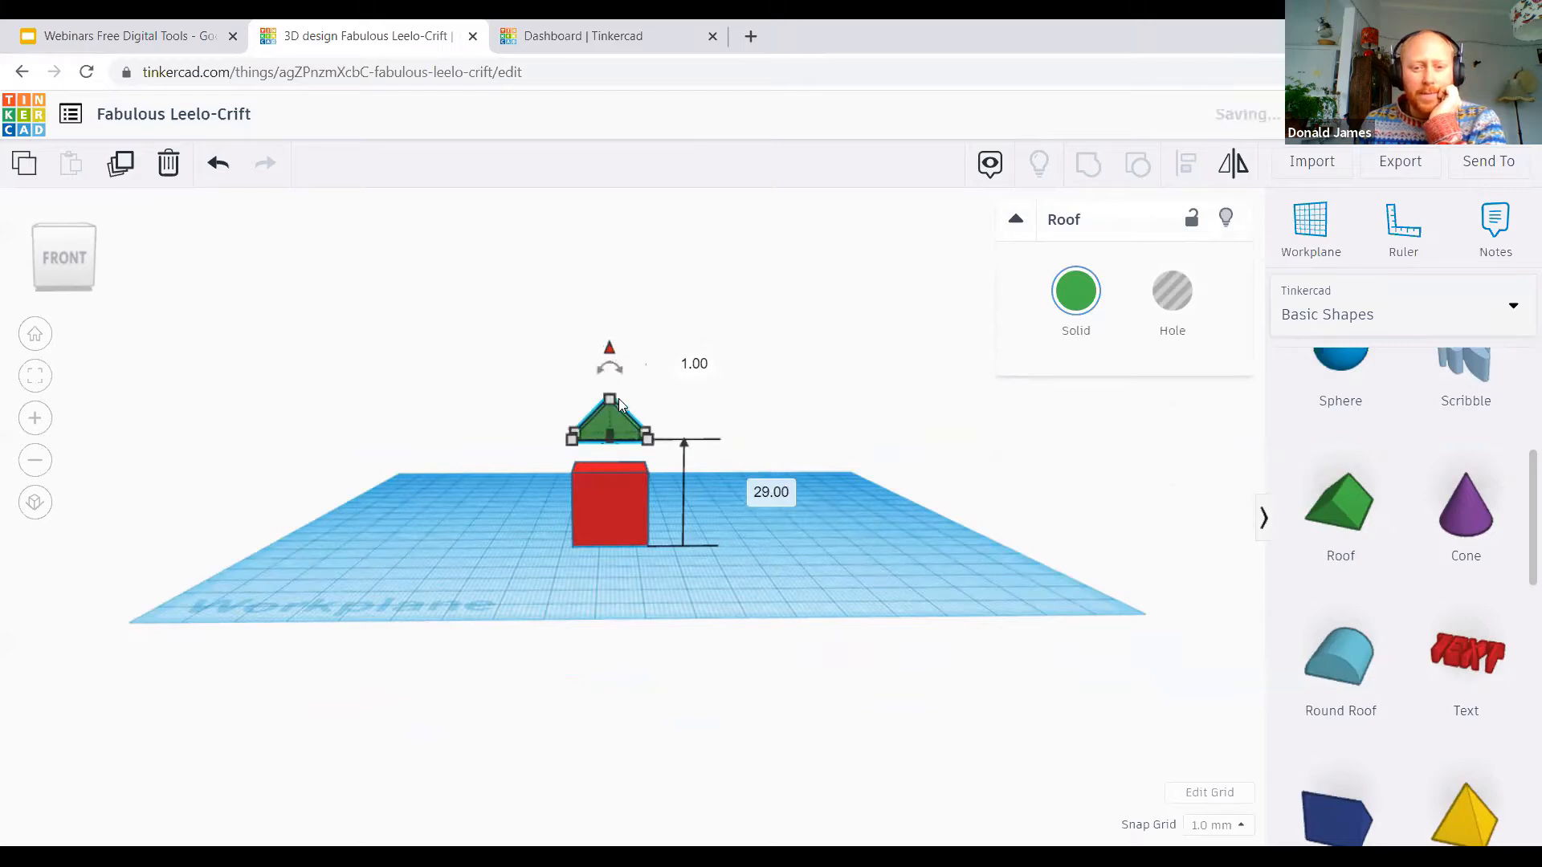
click(767, 493)
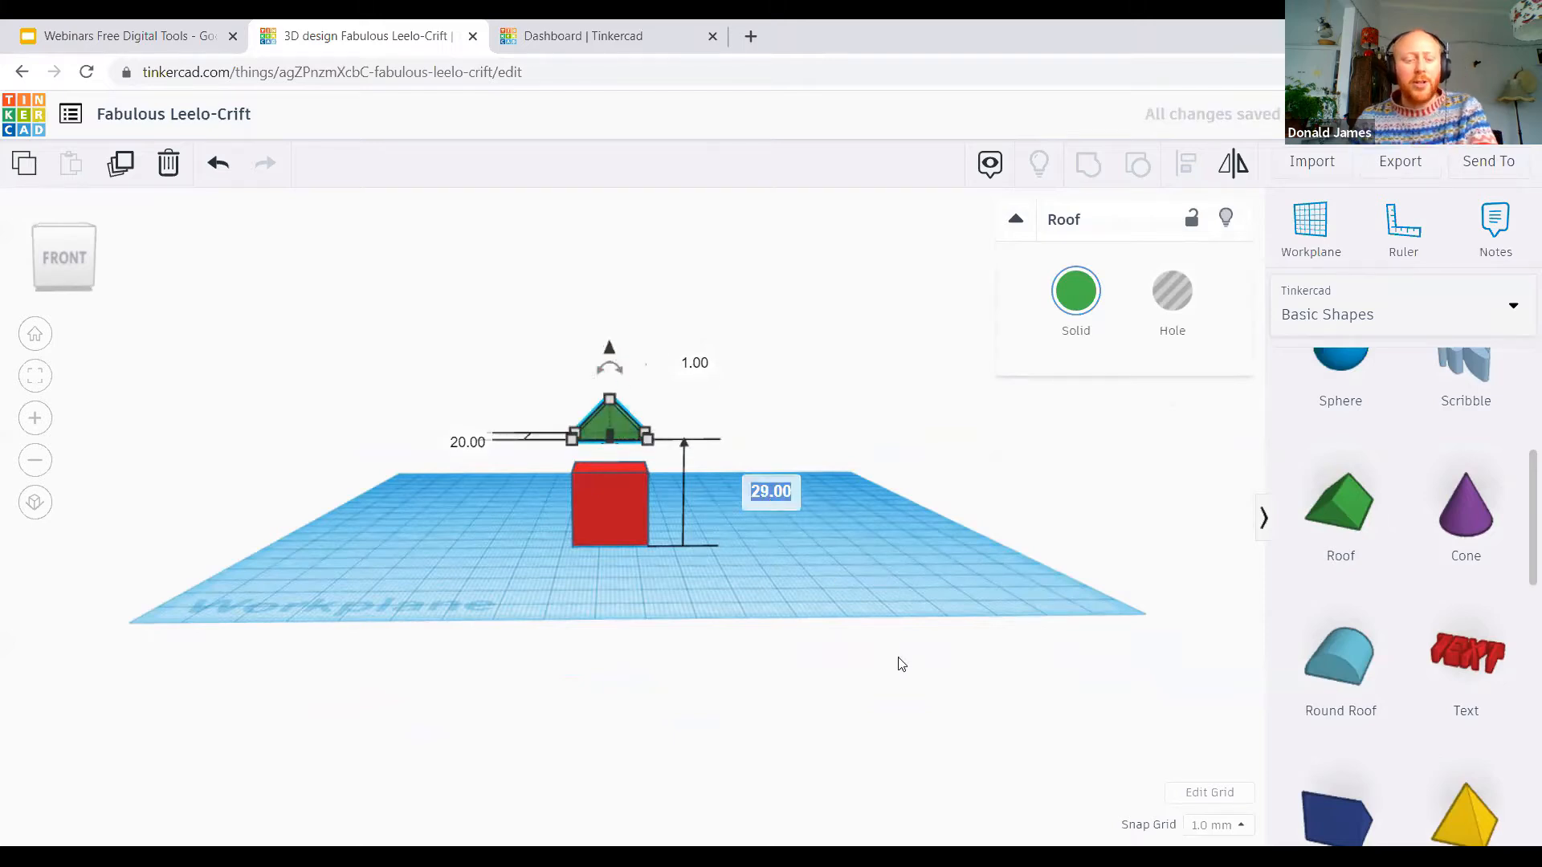
text(20)
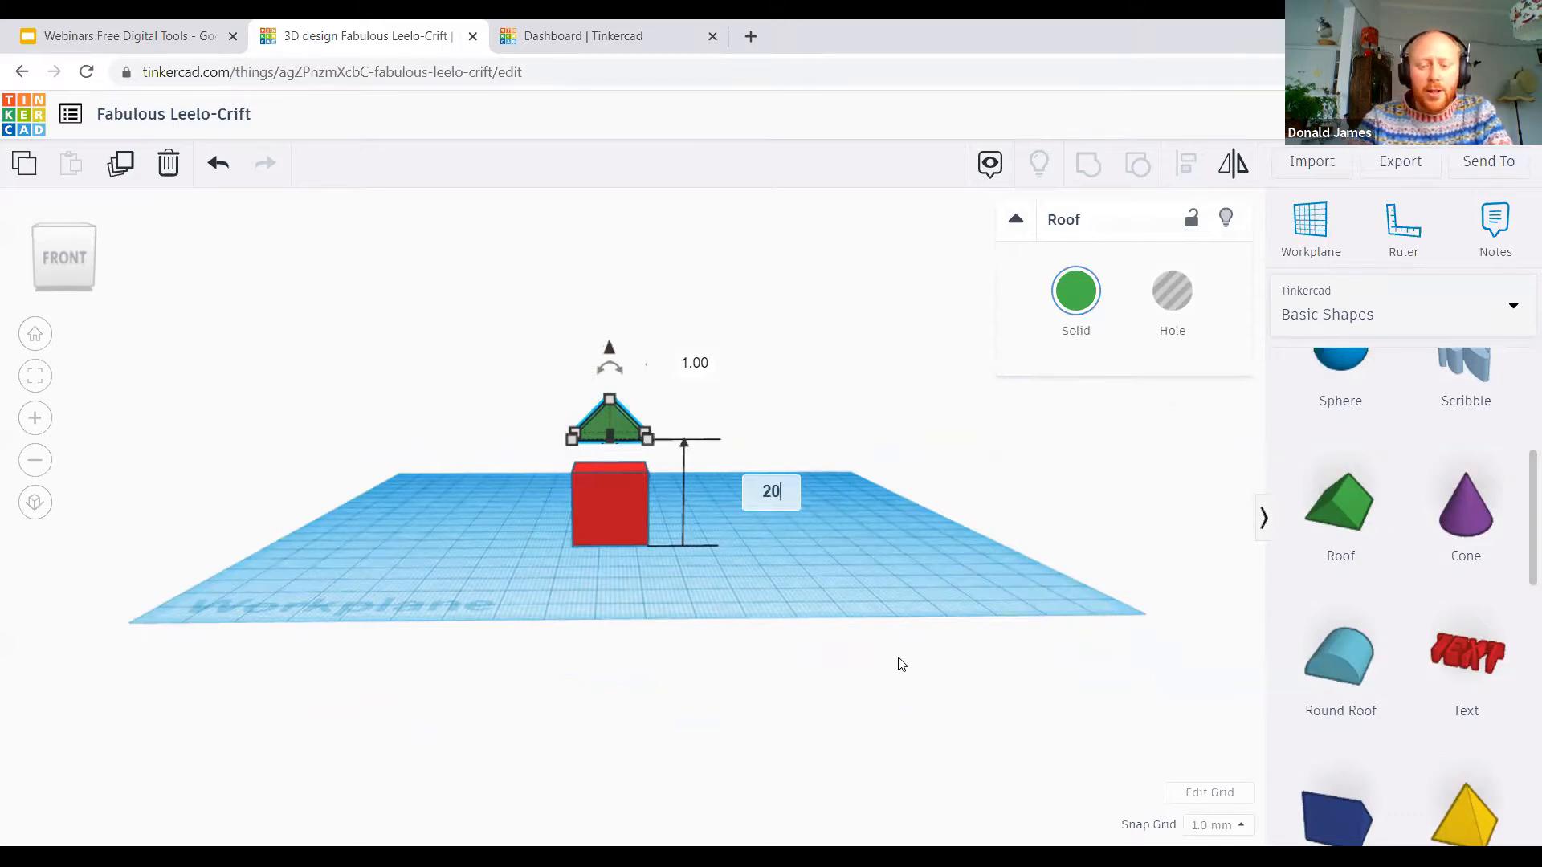
key(Return)
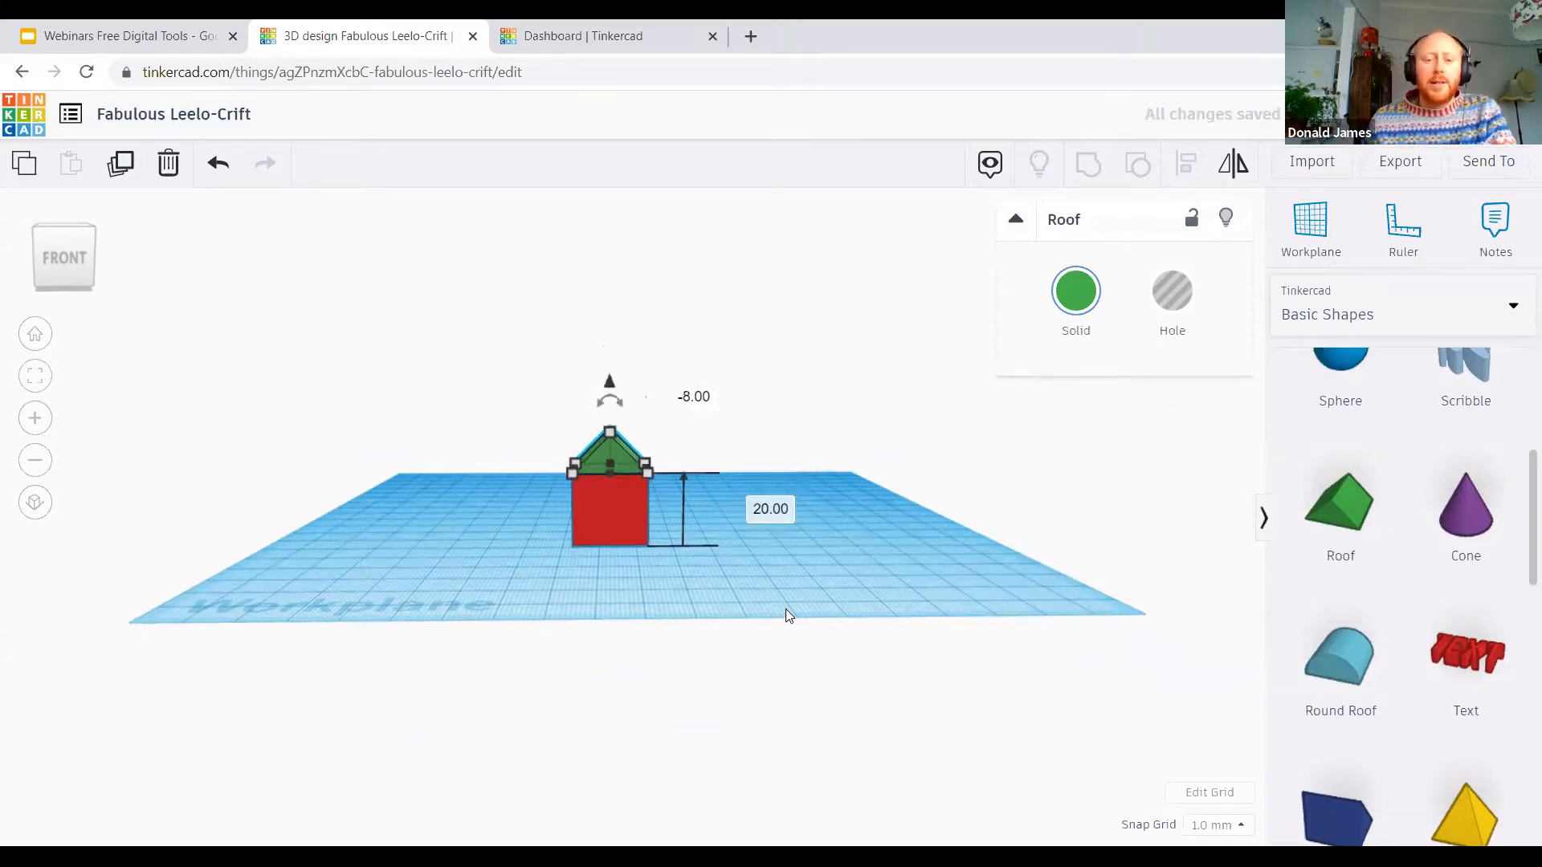
Step: Inspect the assembled house from several sides and close up to check how the roof fits the box
click(795, 586)
right_drag(819, 516, 418, 657)
right_drag(509, 558, 434, 631)
right_drag(733, 623, 741, 584)
right_drag(784, 518, 736, 475)
click(736, 475)
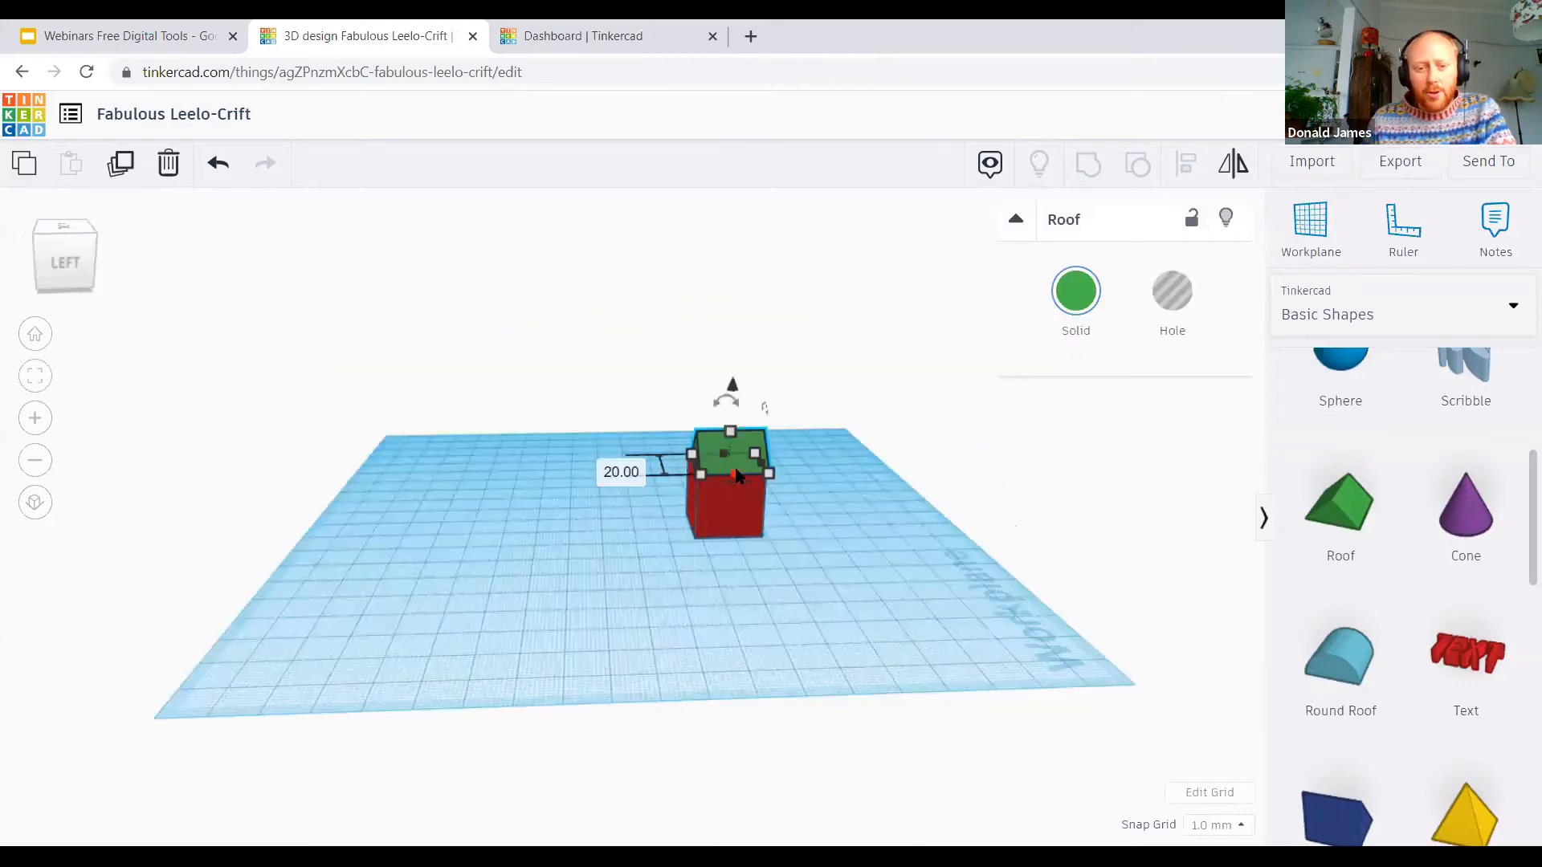
right_drag(607, 647, 705, 686)
right_drag(703, 618, 634, 614)
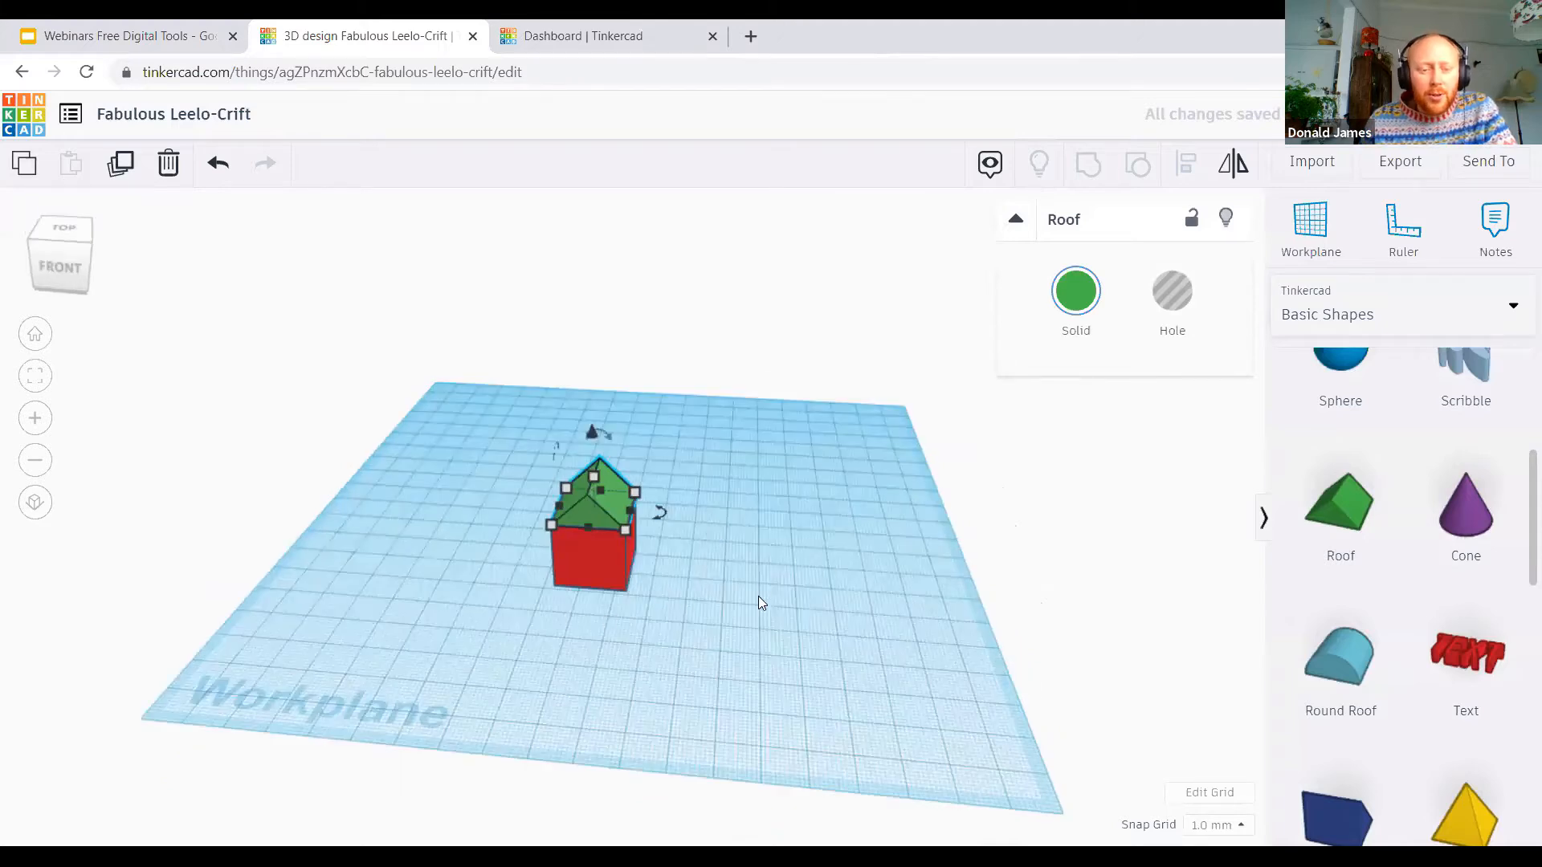
right_drag(883, 584, 402, 599)
right_drag(824, 612, 851, 580)
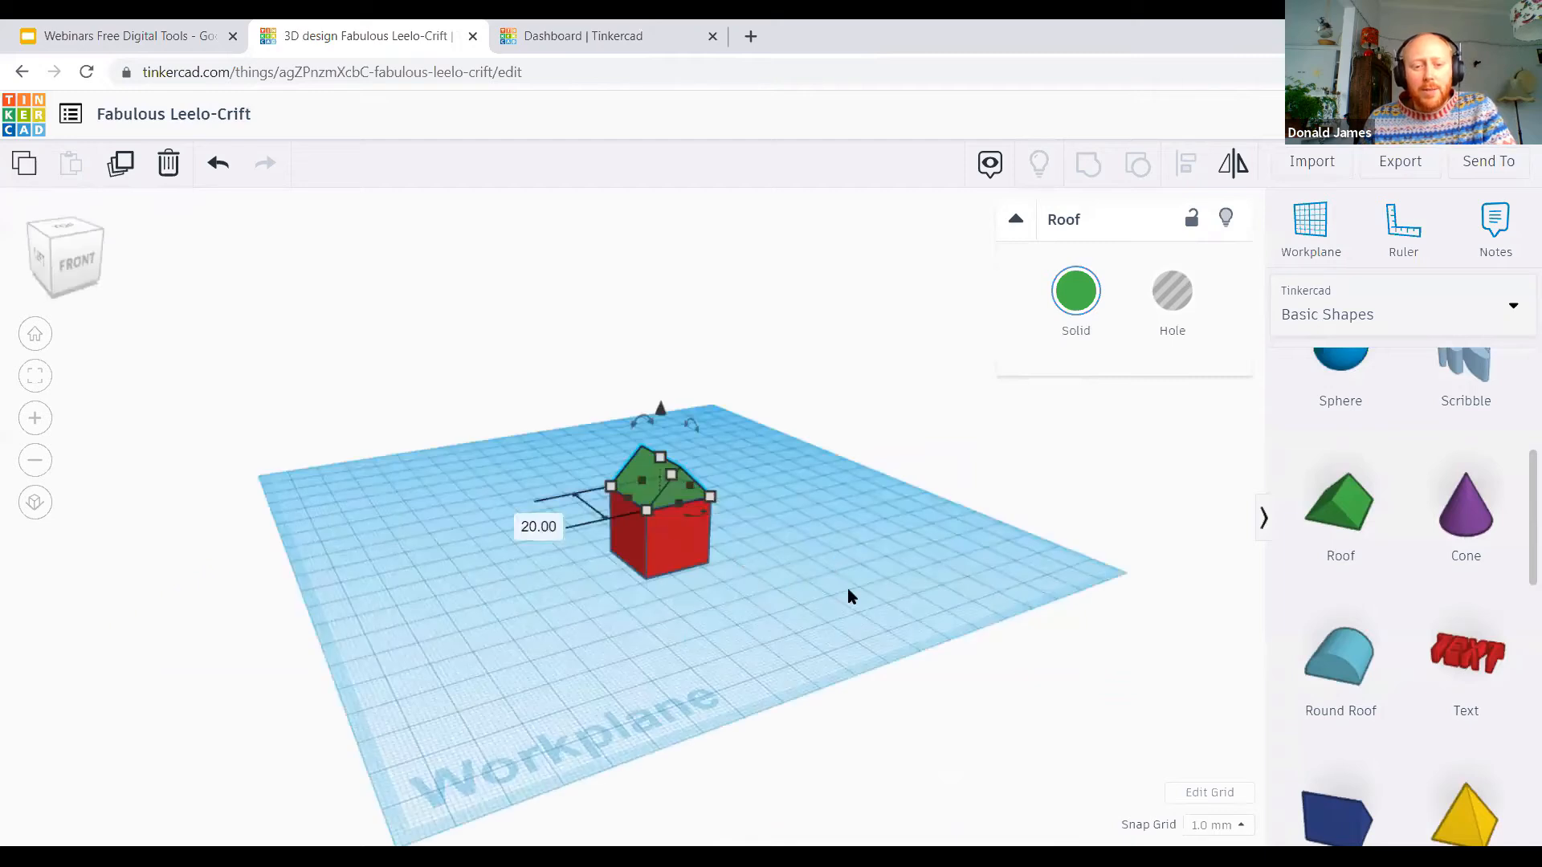
right_drag(741, 622, 709, 549)
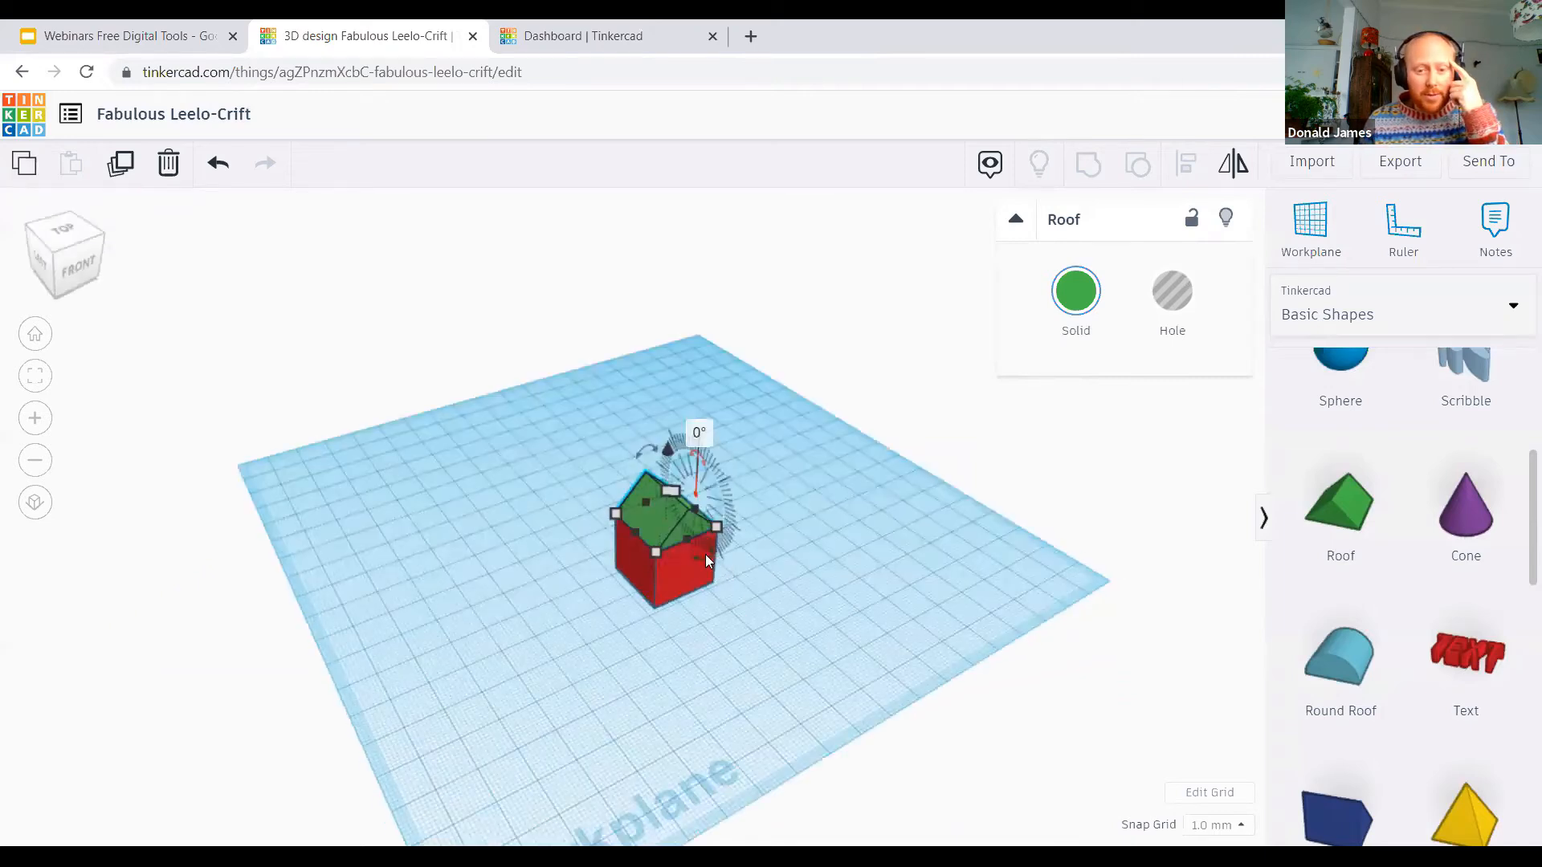
click(672, 563)
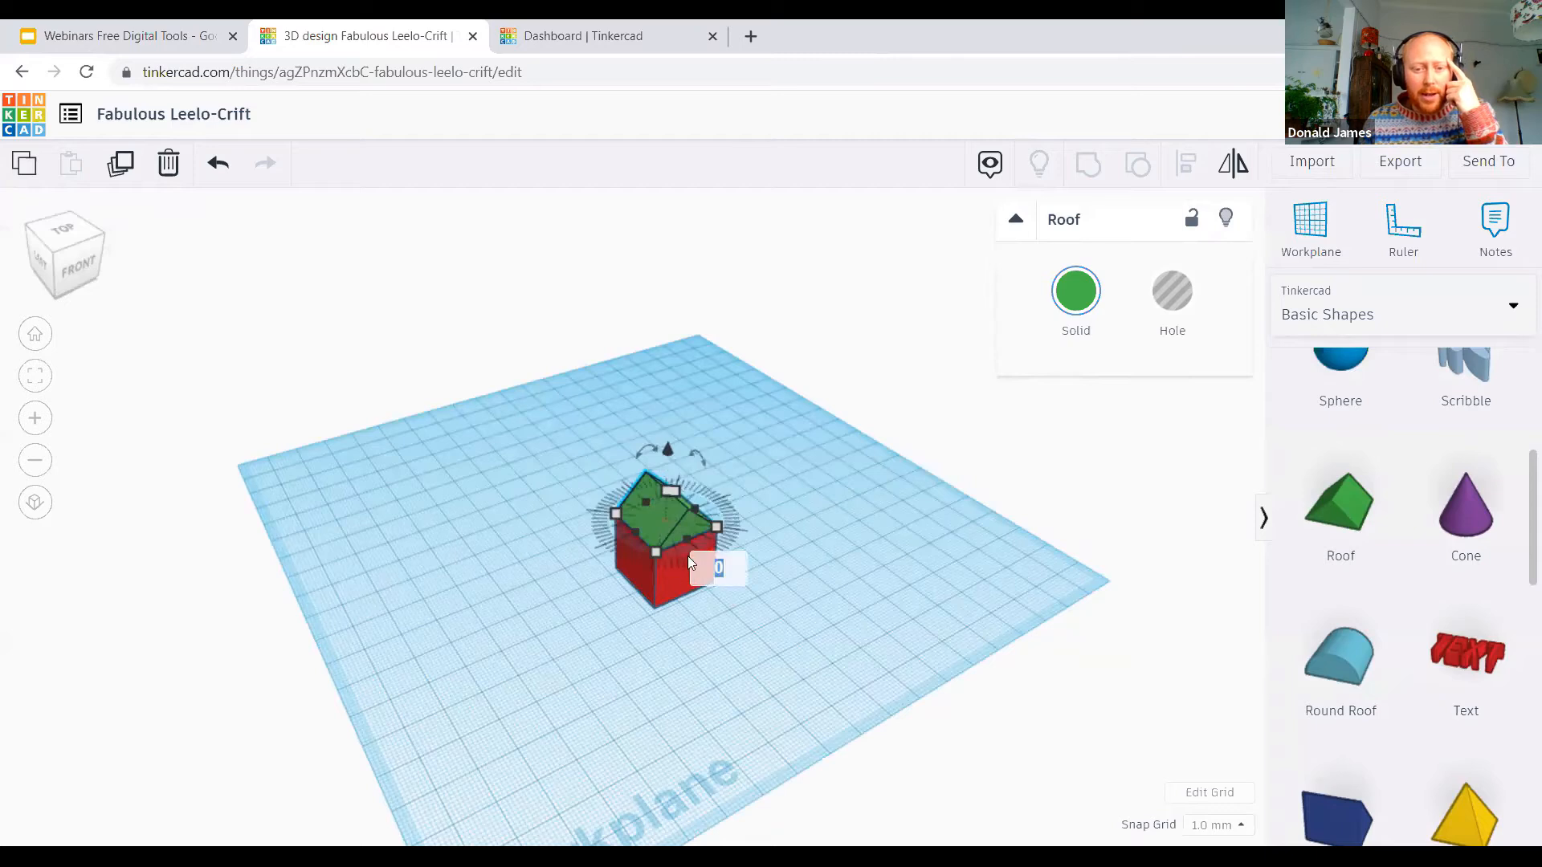
scroll(747, 496, up, 2)
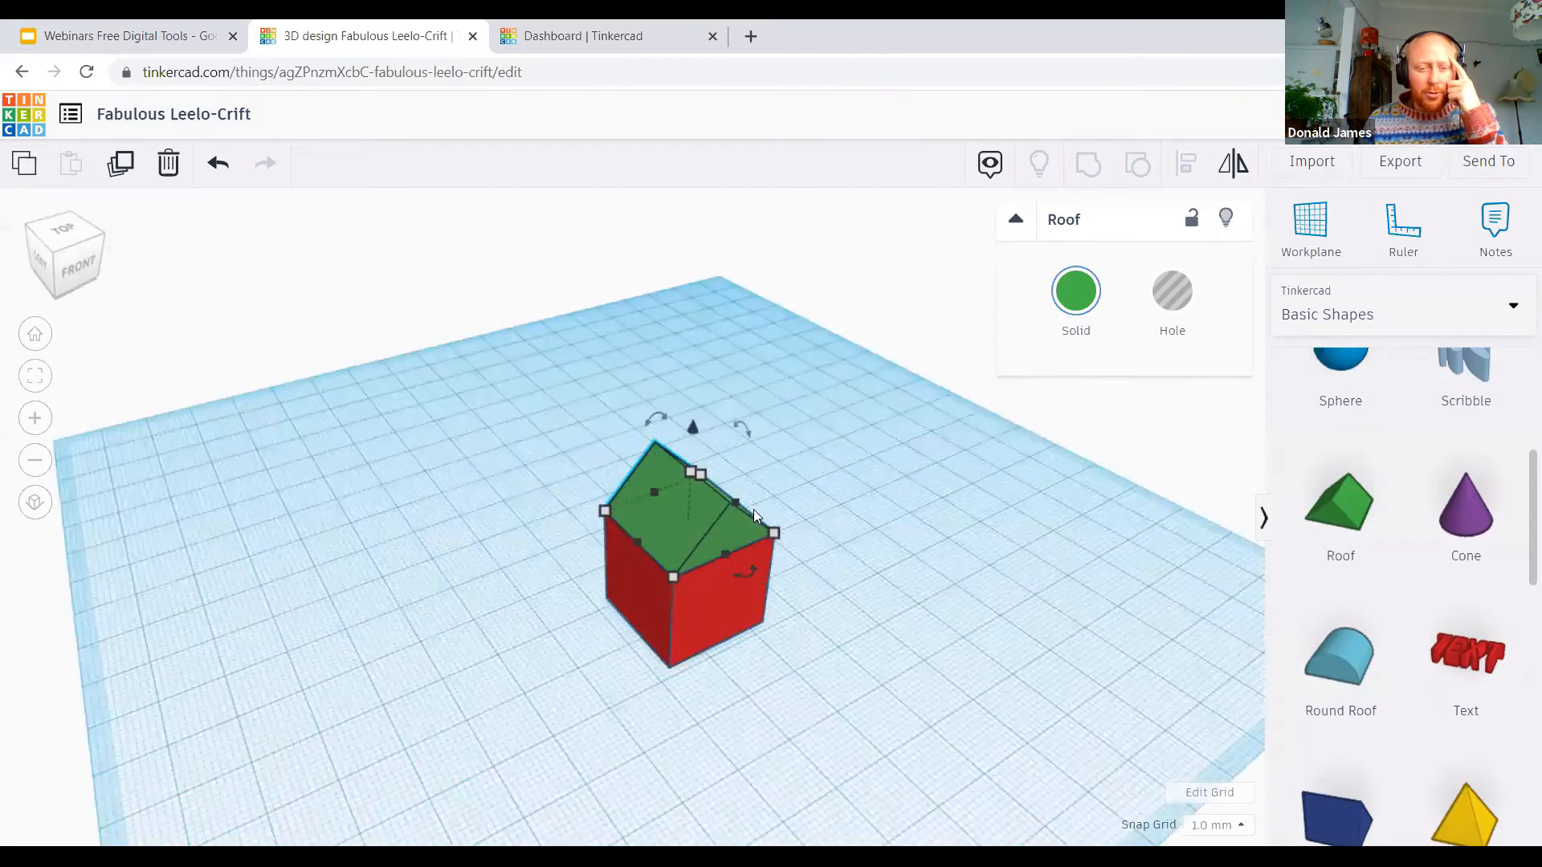
Step: Rotate the green roof 90° around its vertical axis on top of the red box
scroll(840, 654, up, 1)
scroll(835, 628, up, 2)
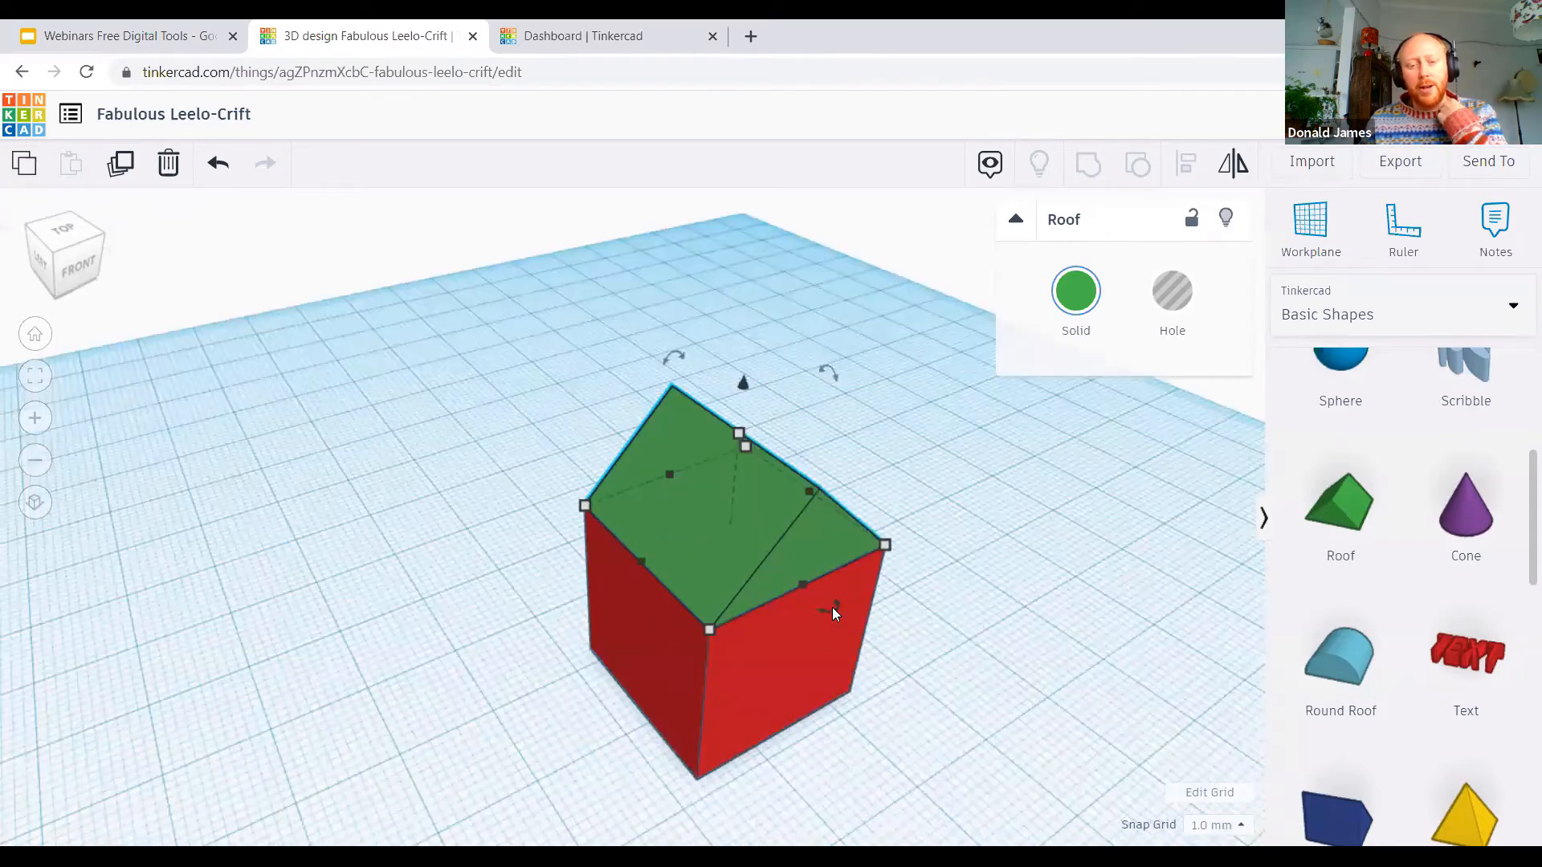
click(826, 611)
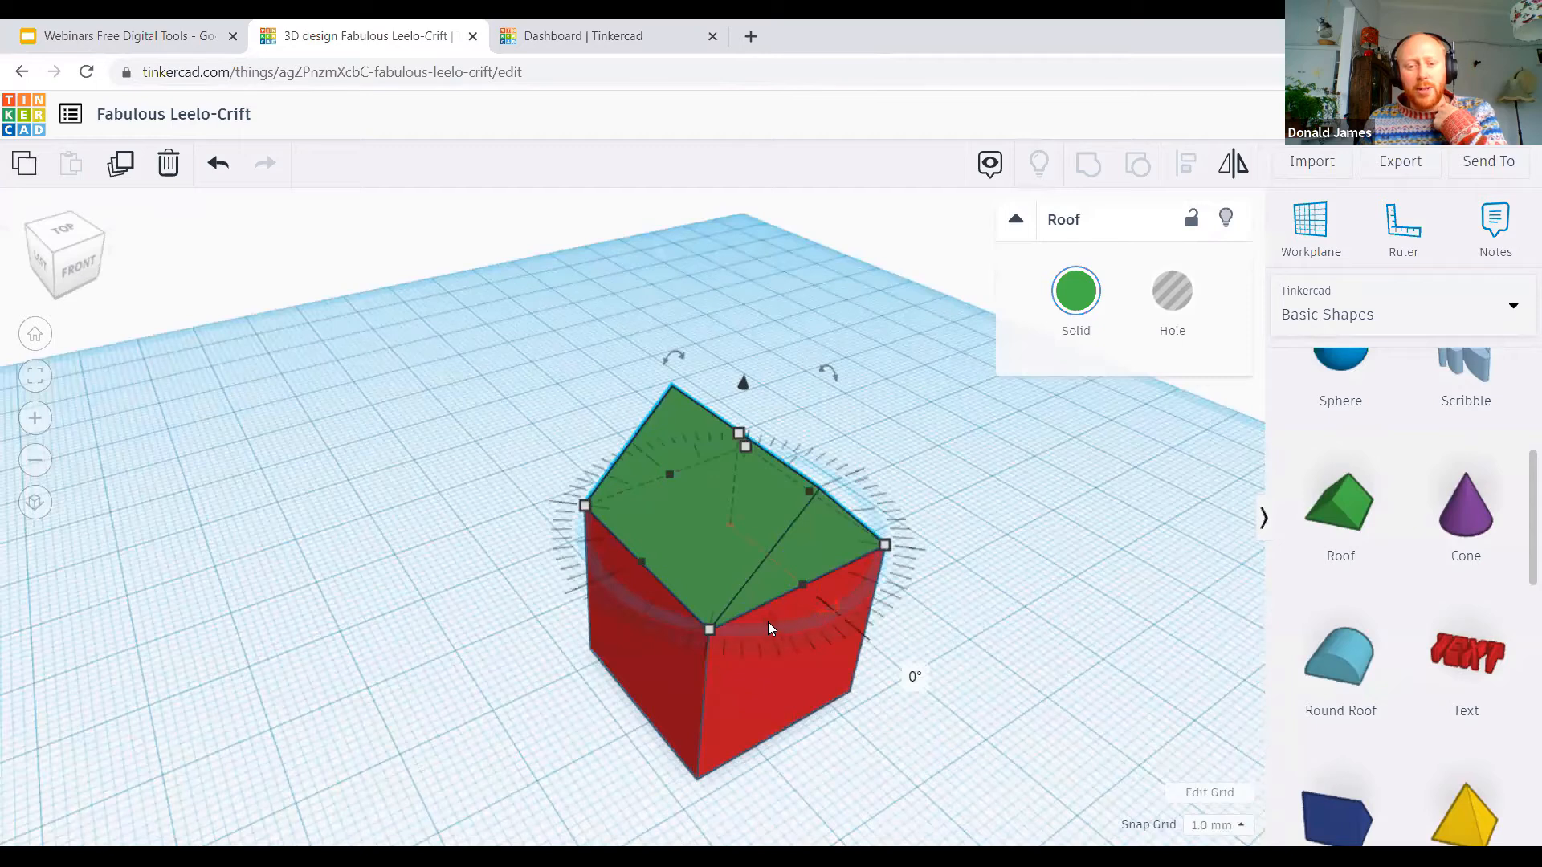
drag(673, 615, 623, 565)
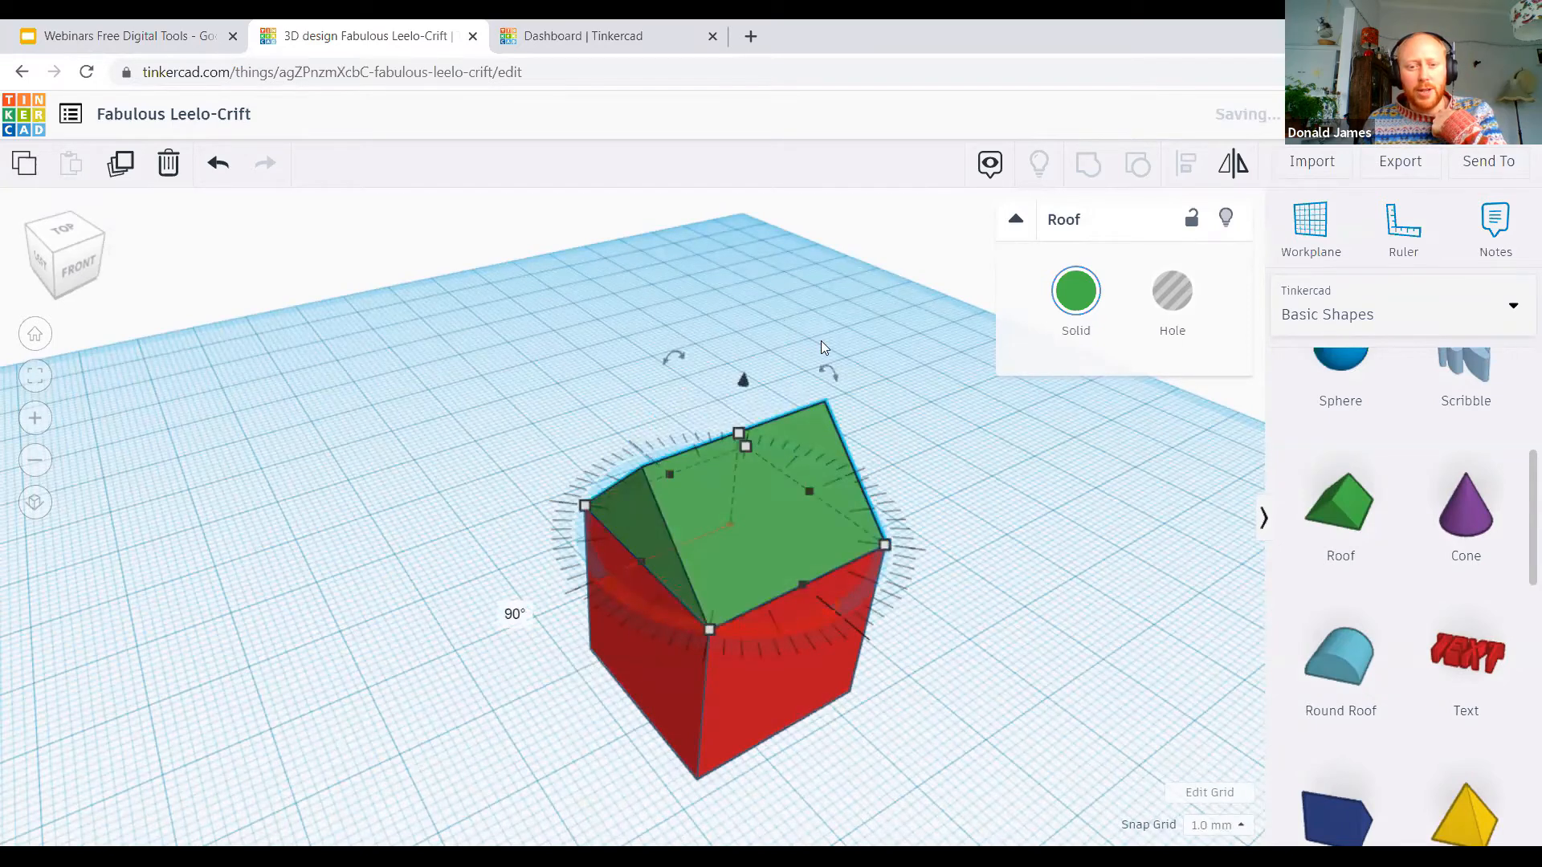
Step: Flip the green roof upside down by 180° and turn it back upright
drag(674, 355, 681, 509)
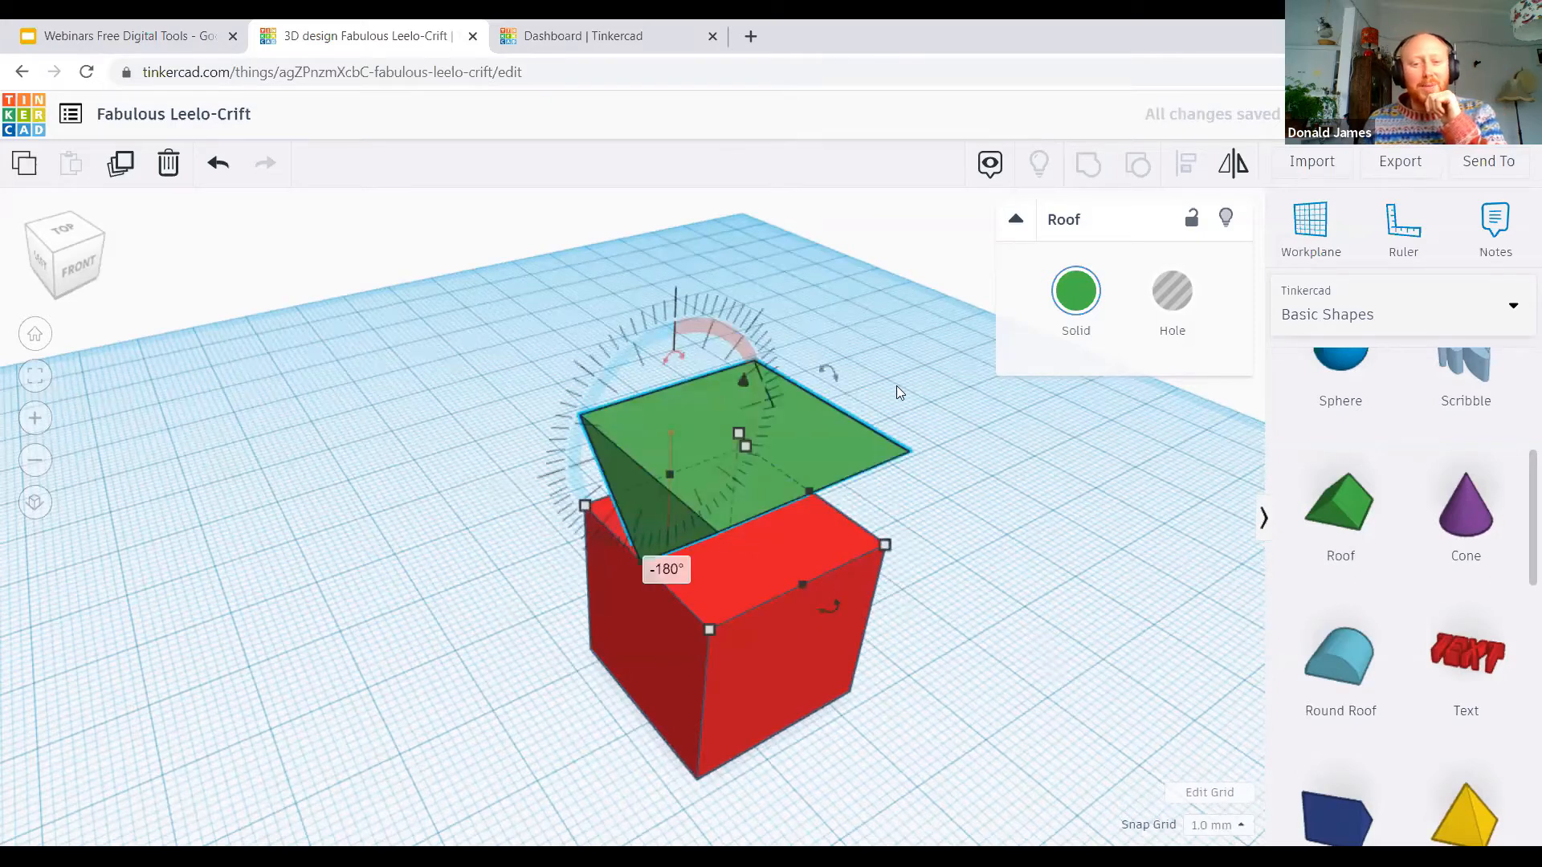
drag(674, 361, 663, 504)
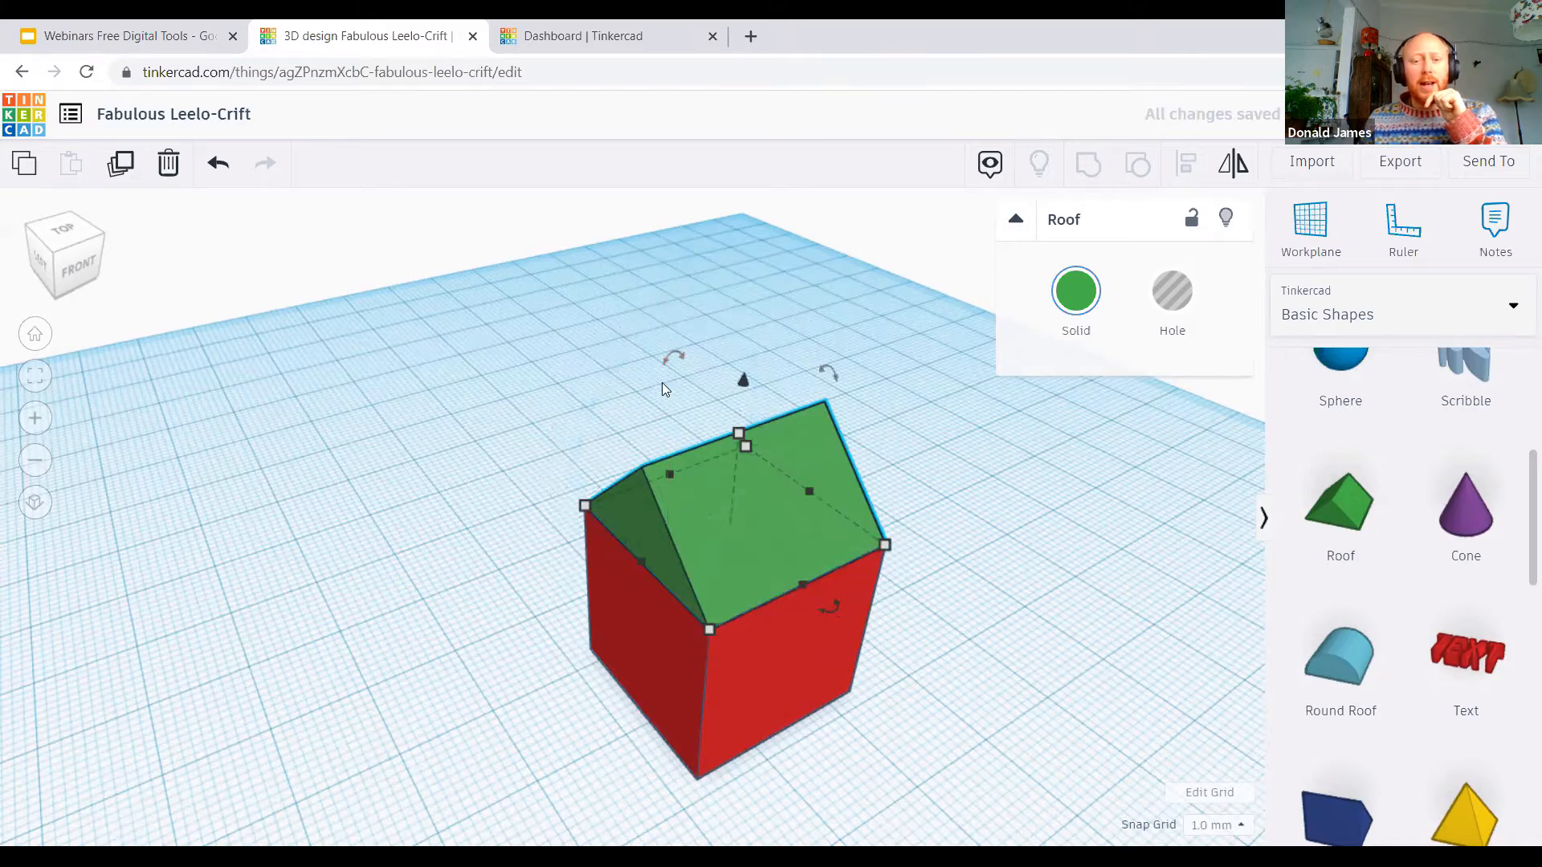
Step: Select the roof and the box together and delete both shapes from the workplane
click(943, 698)
right_drag(787, 772, 1163, 664)
right_drag(1014, 645, 835, 613)
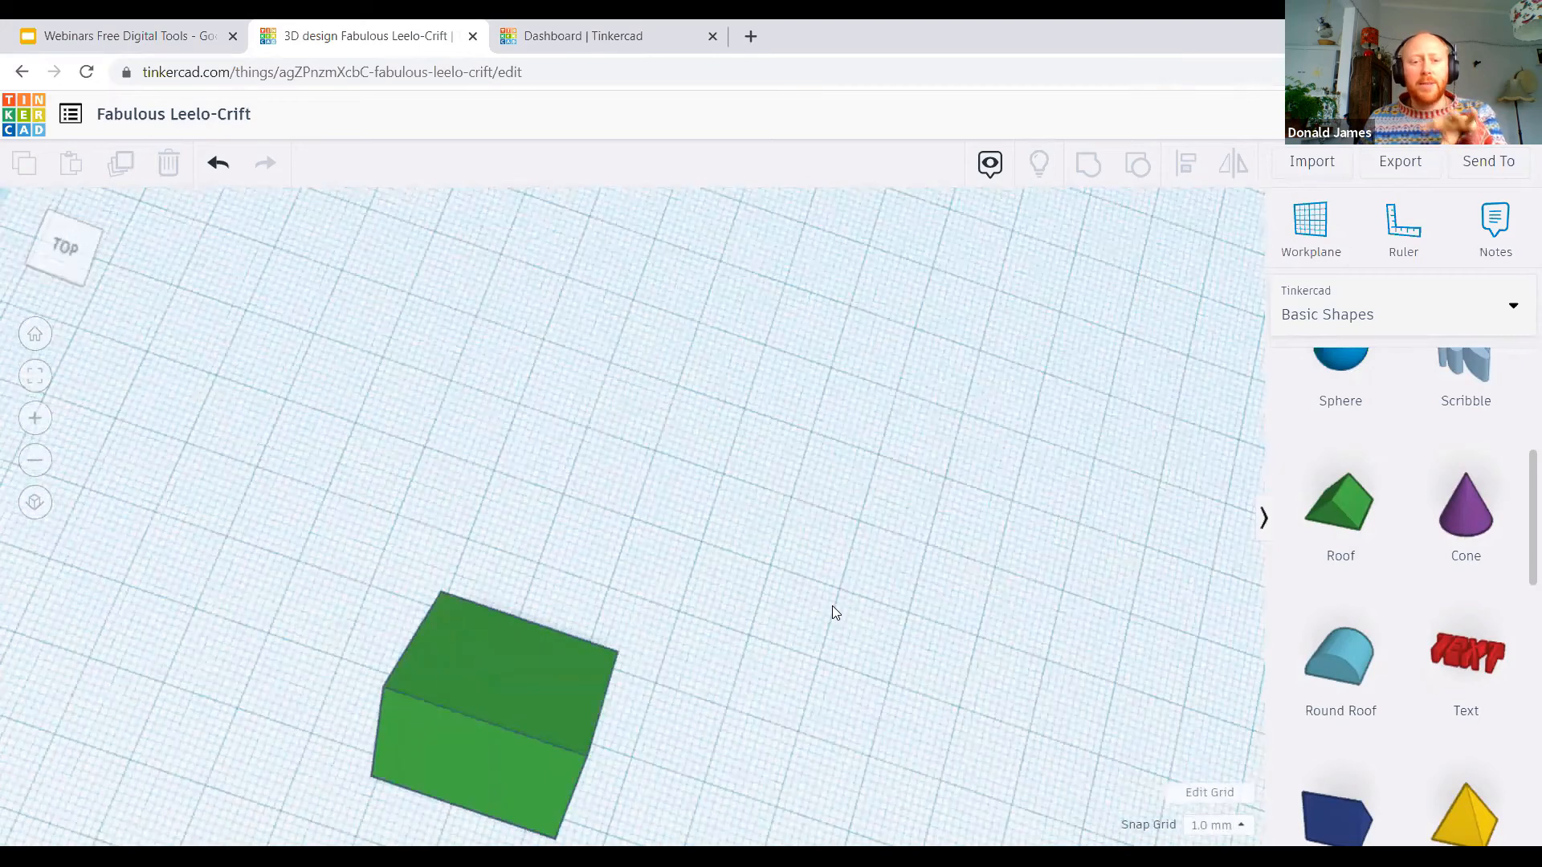
right_drag(819, 671, 756, 622)
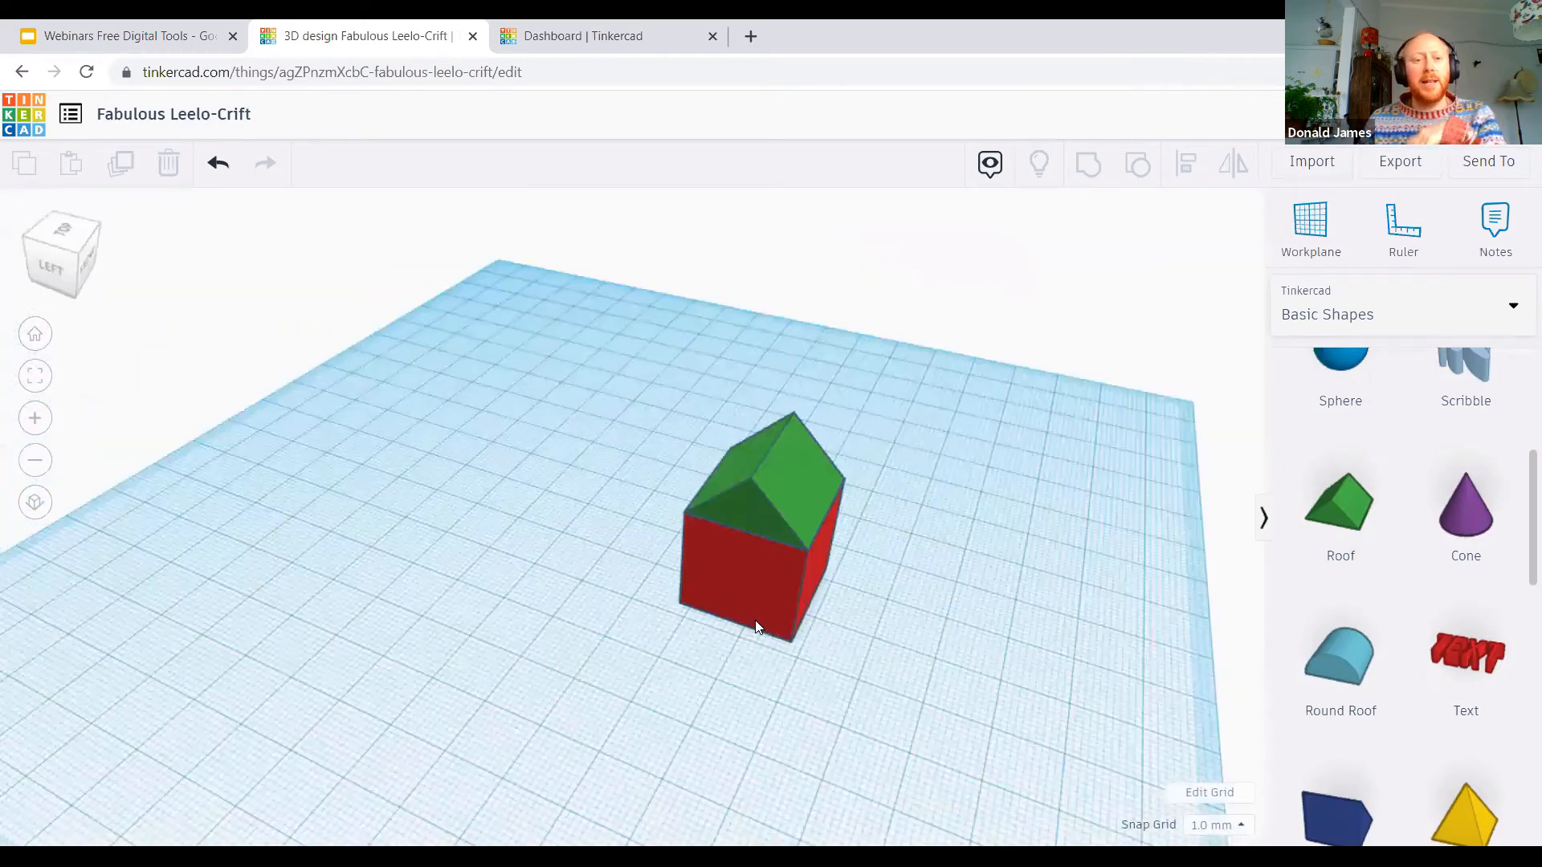
scroll(751, 613, down, 2)
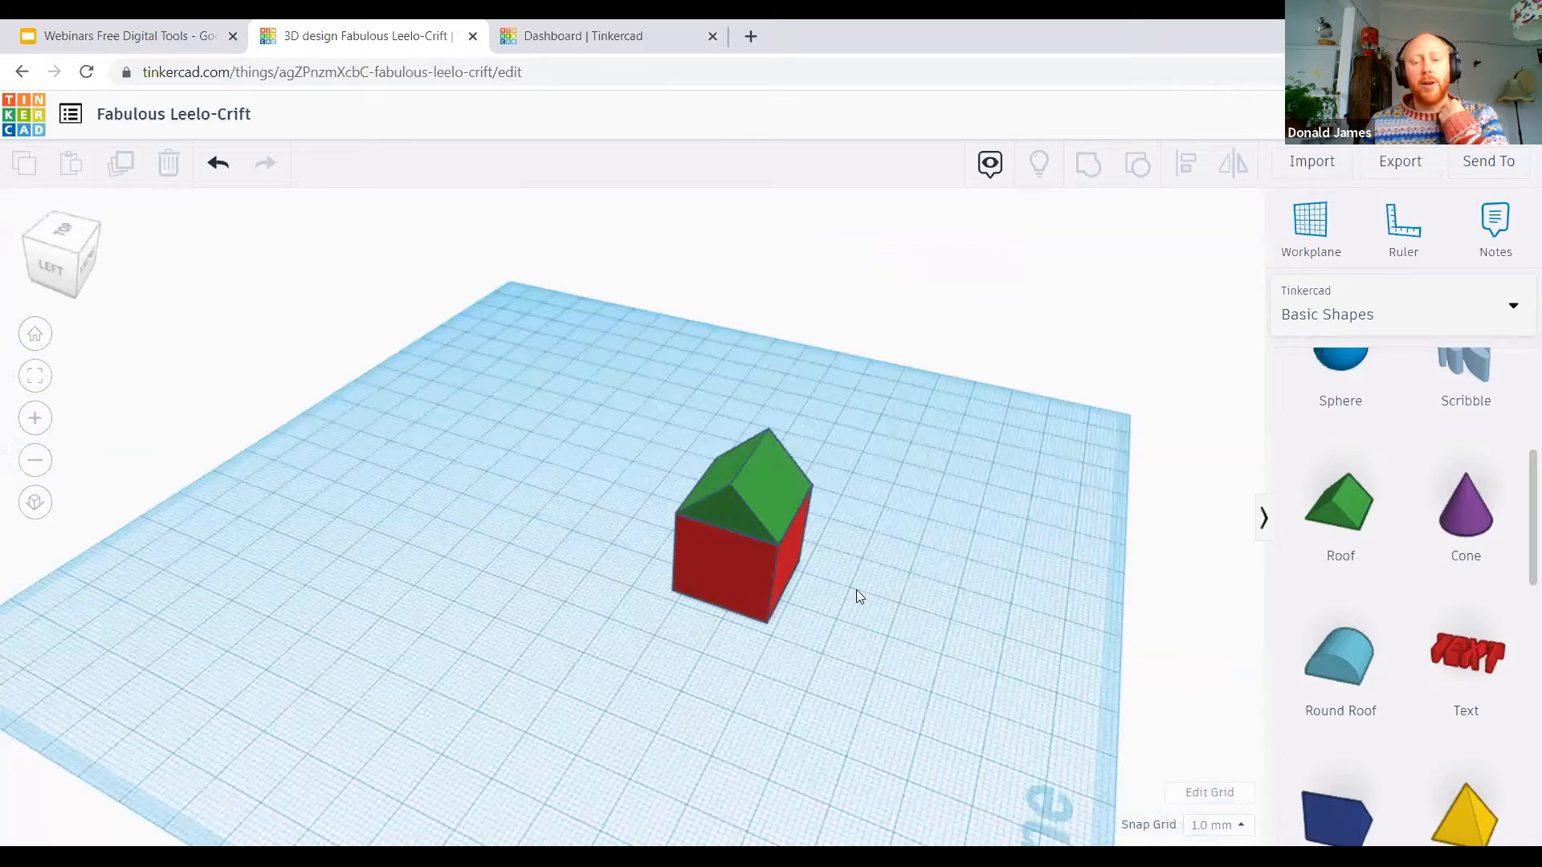
drag(868, 631, 636, 380)
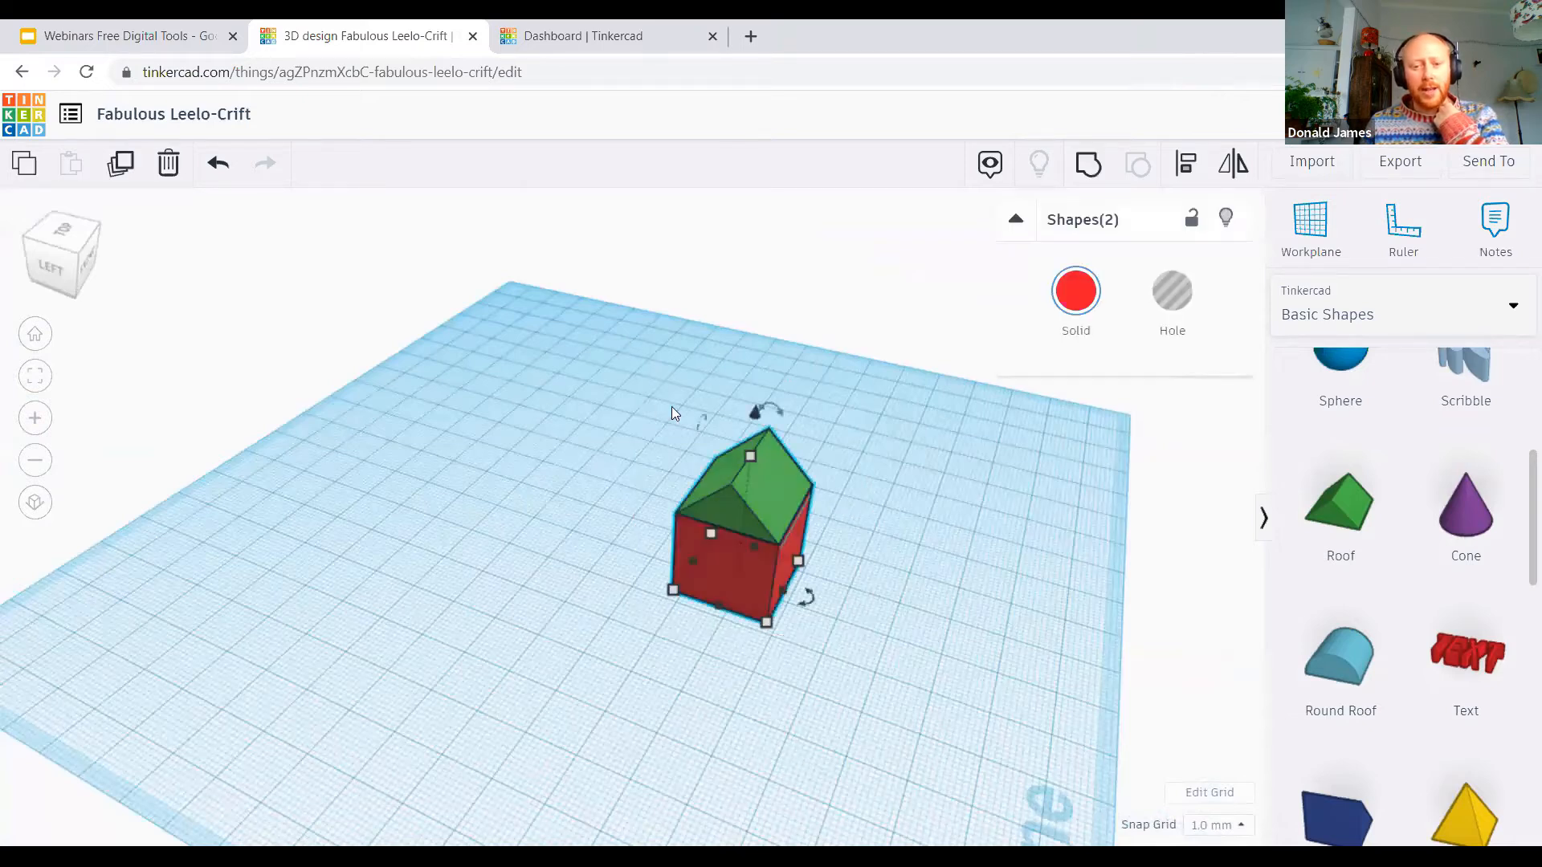
click(864, 717)
drag(1045, 704, 590, 424)
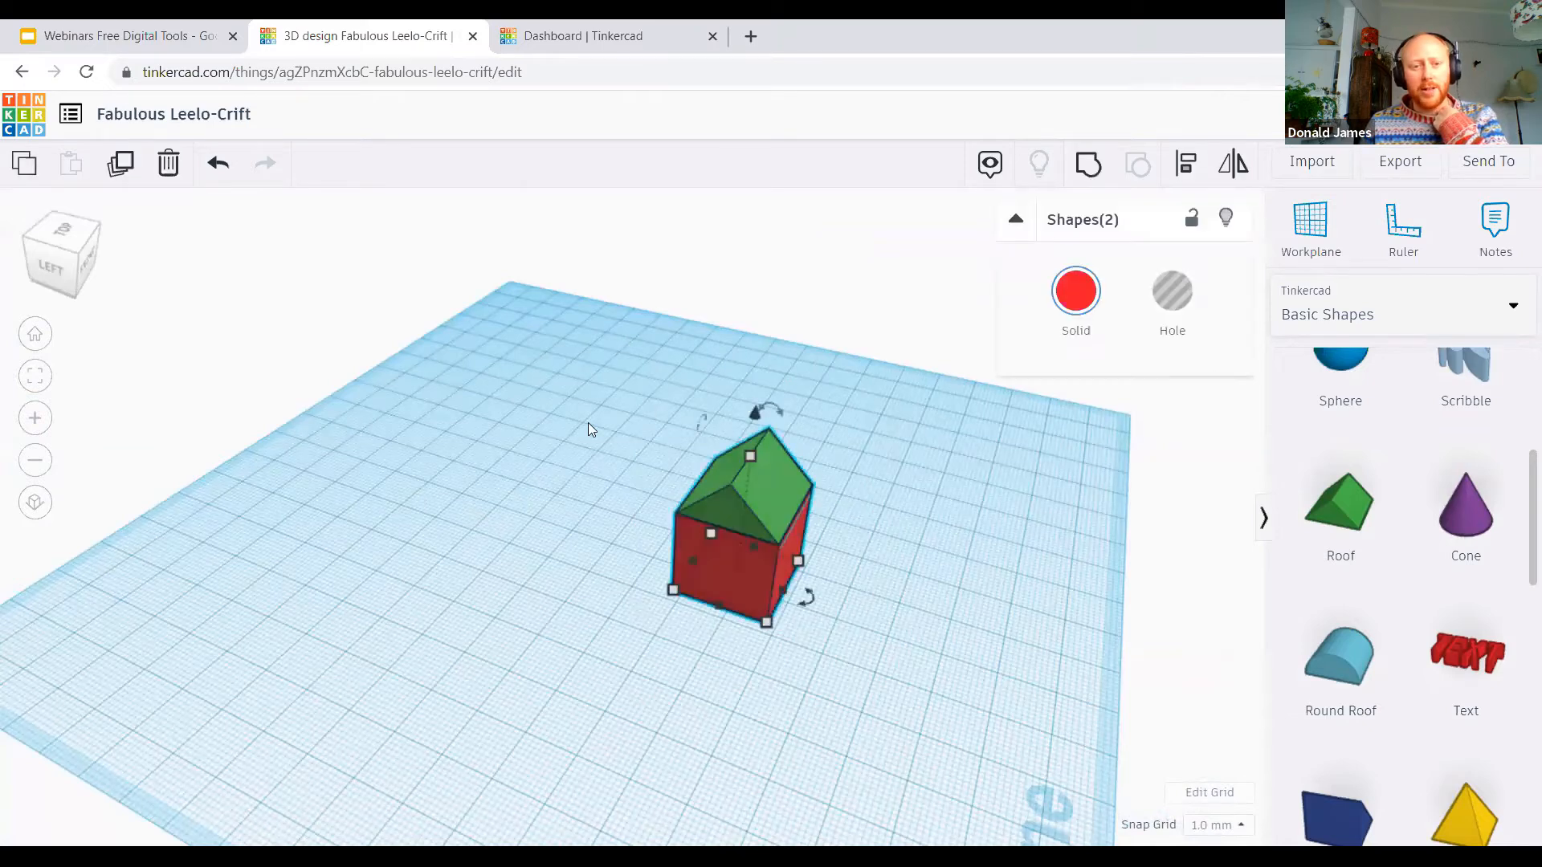
click(169, 169)
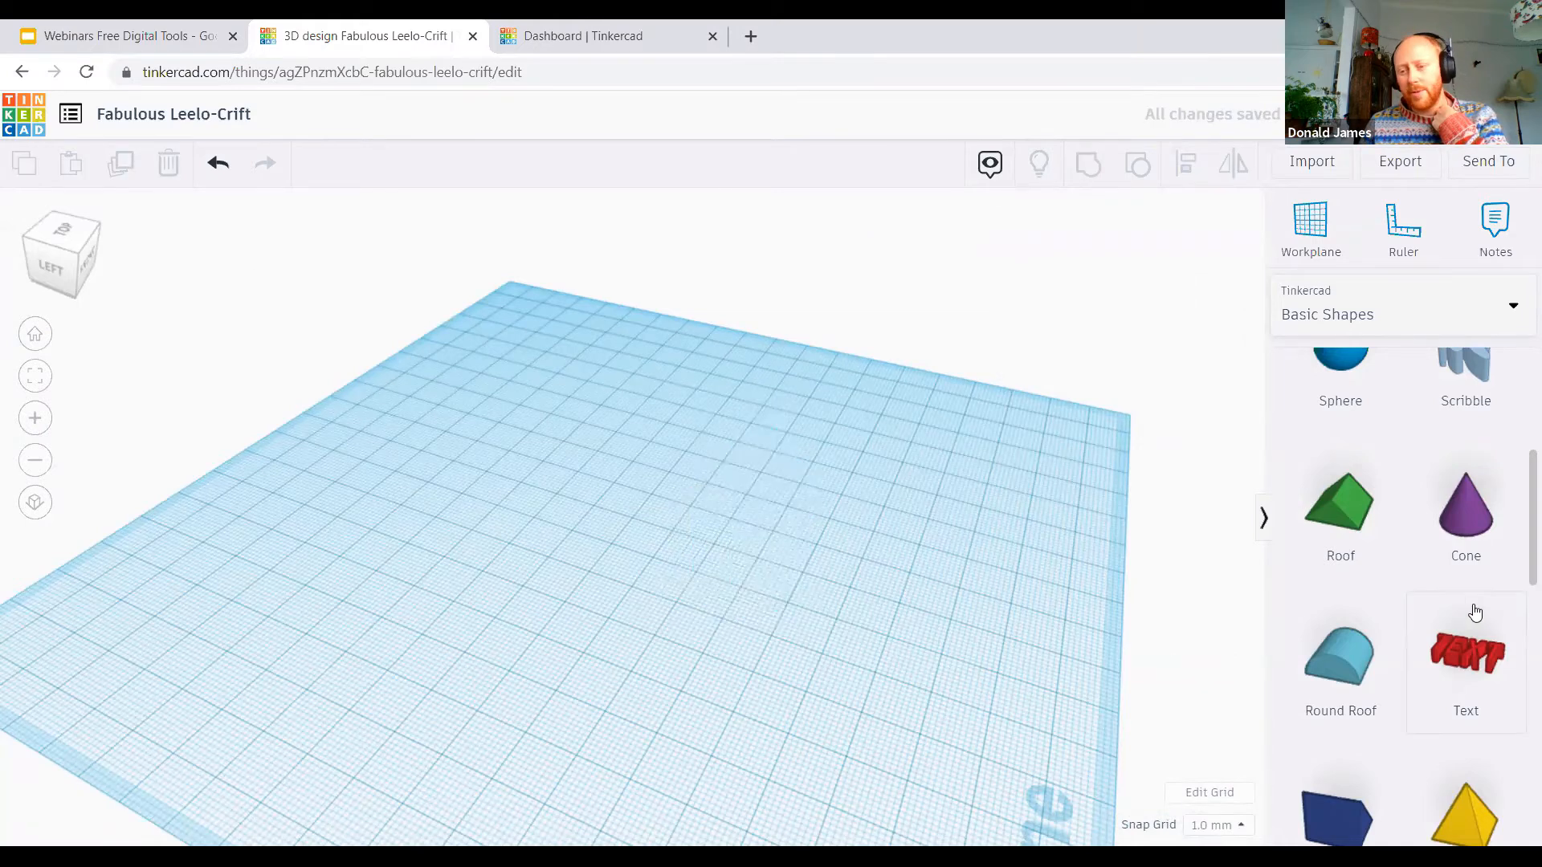
Step: Add a solid red box, enlarge it to about 66 by 55 mm, 27 mm high, and place it mid-workplane
scroll(1413, 618, up, 4)
drag(1345, 603, 524, 554)
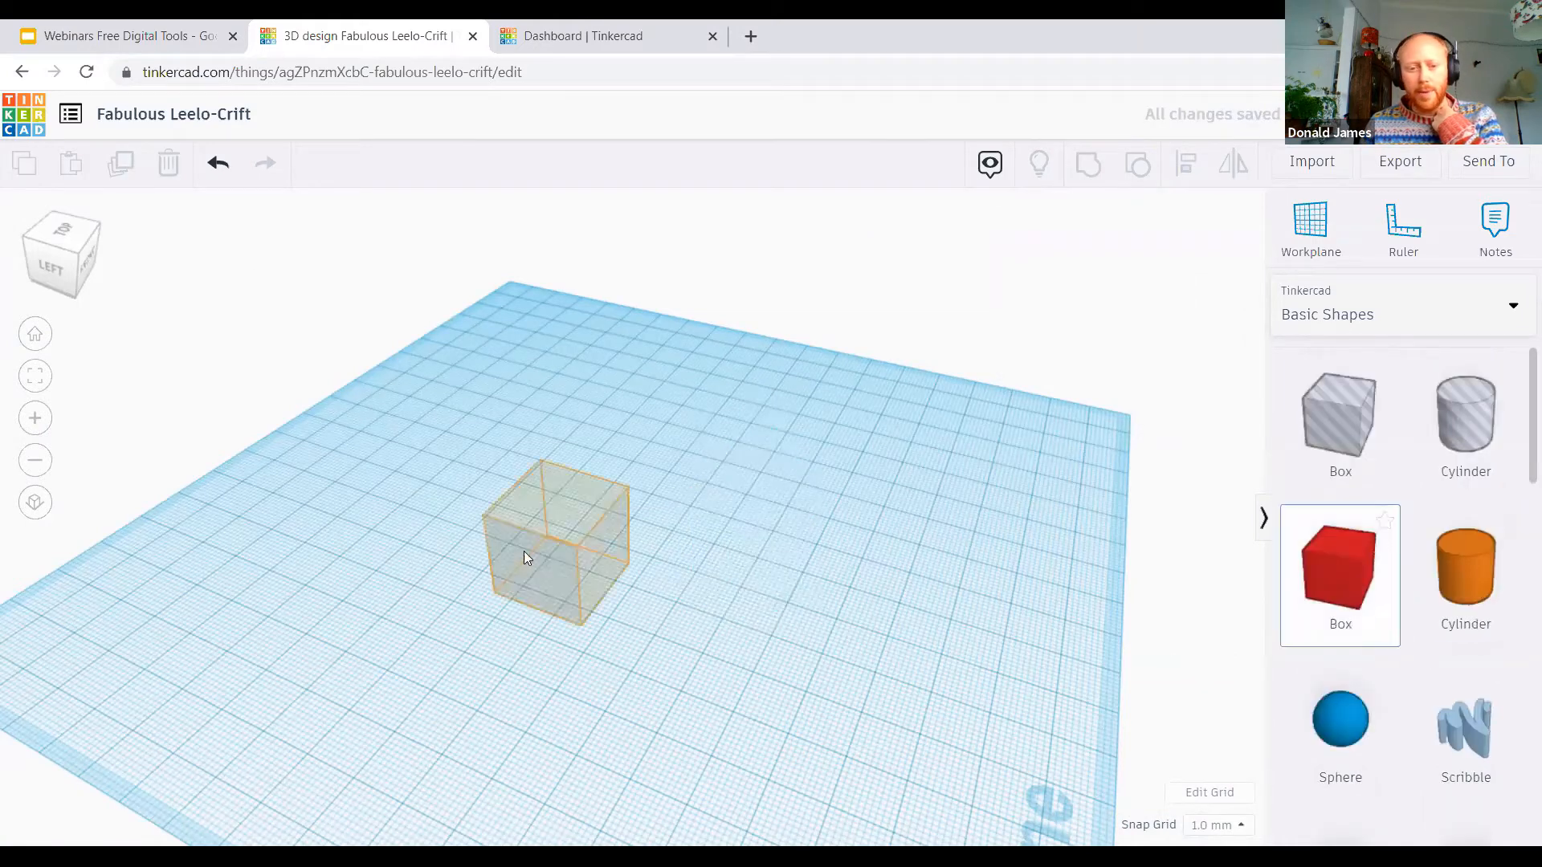
drag(611, 636, 513, 823)
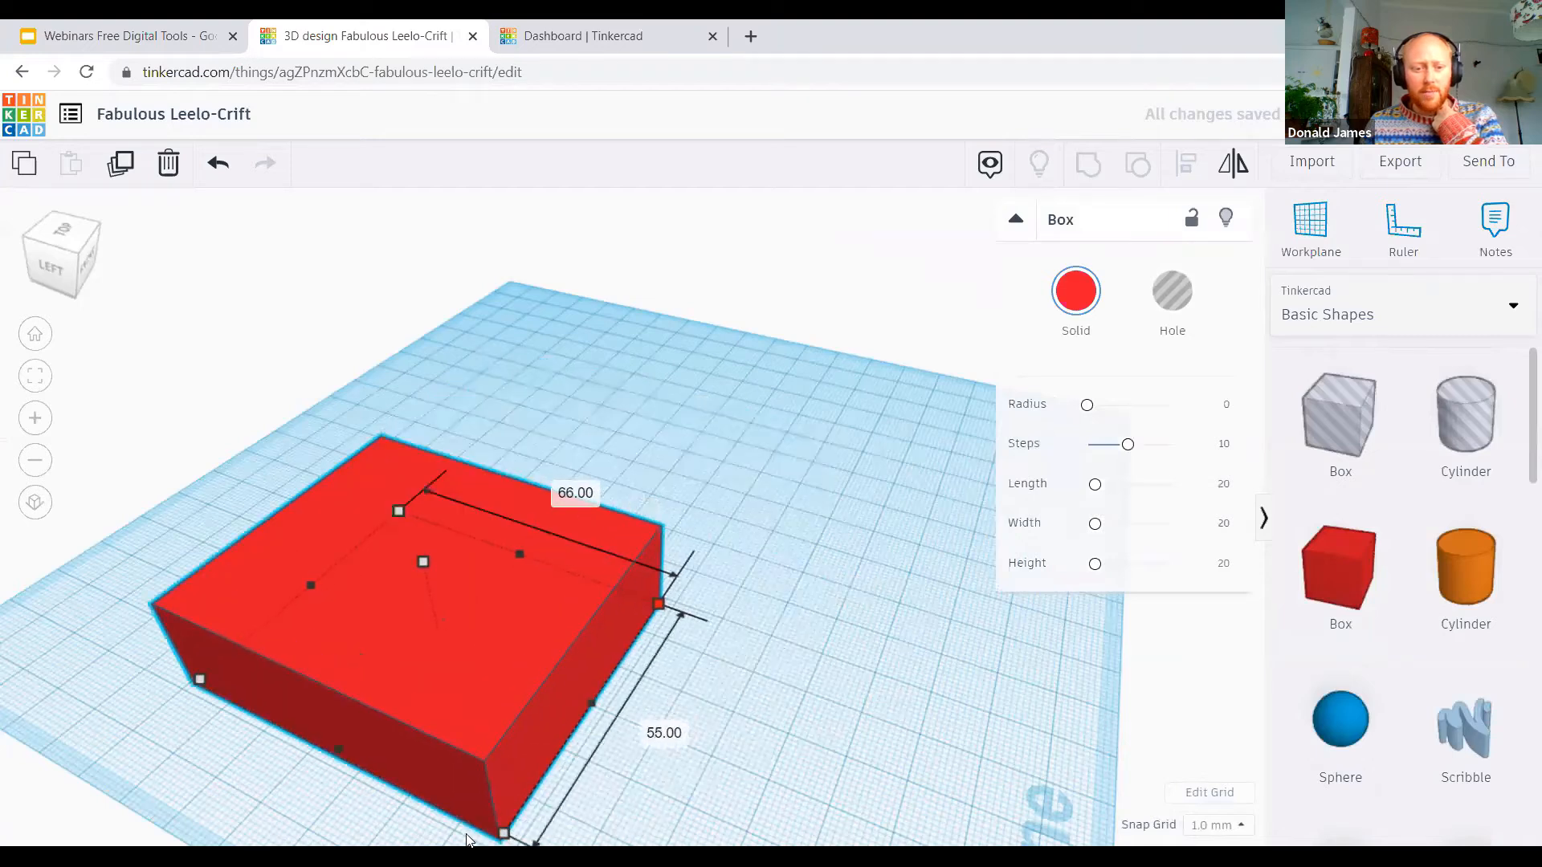
drag(497, 608, 806, 477)
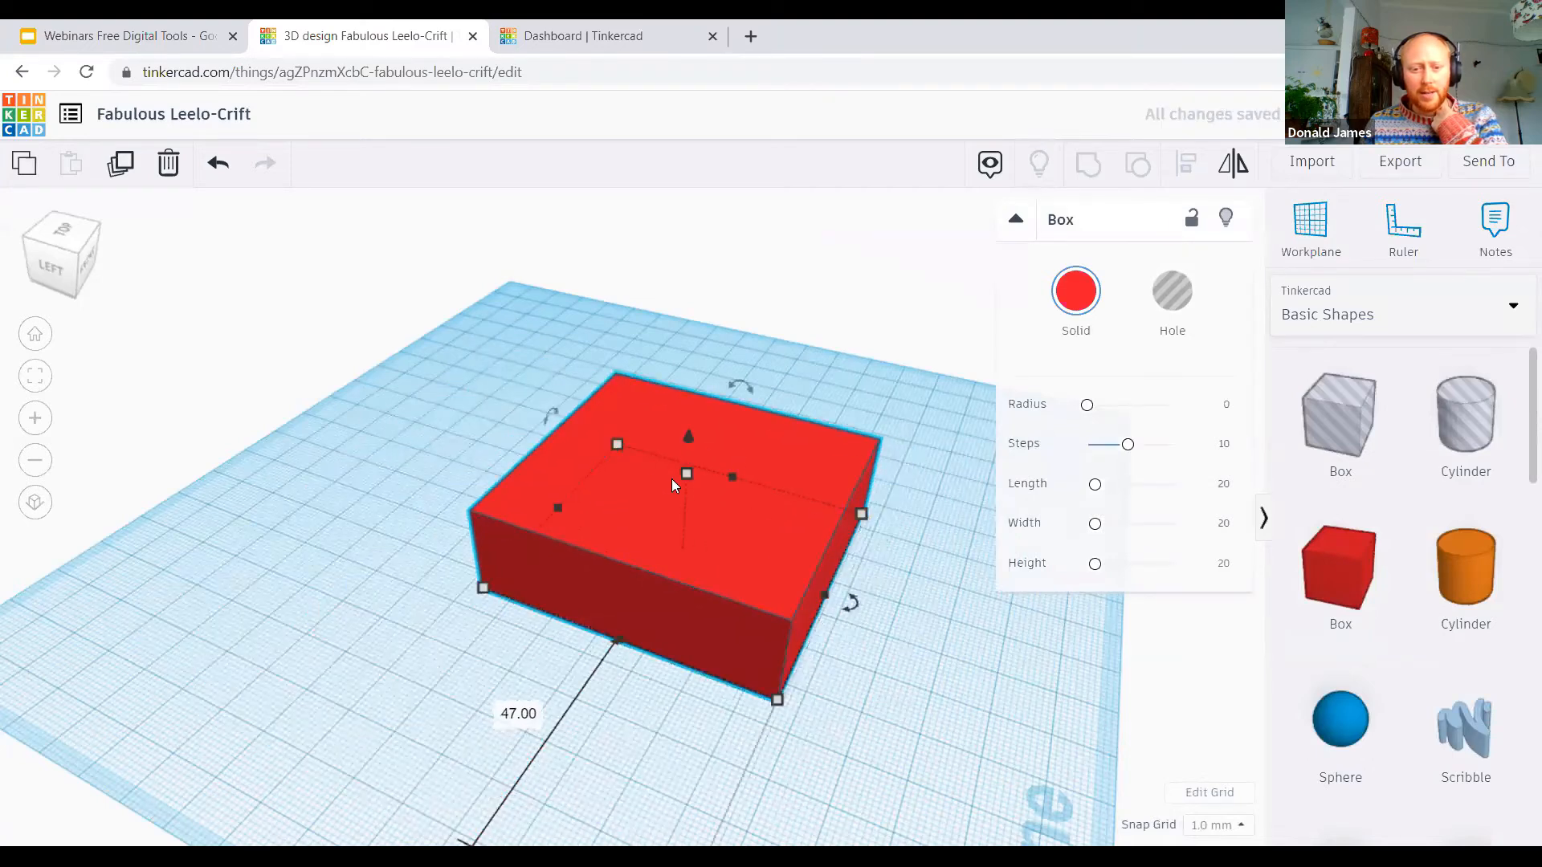
drag(687, 474, 689, 446)
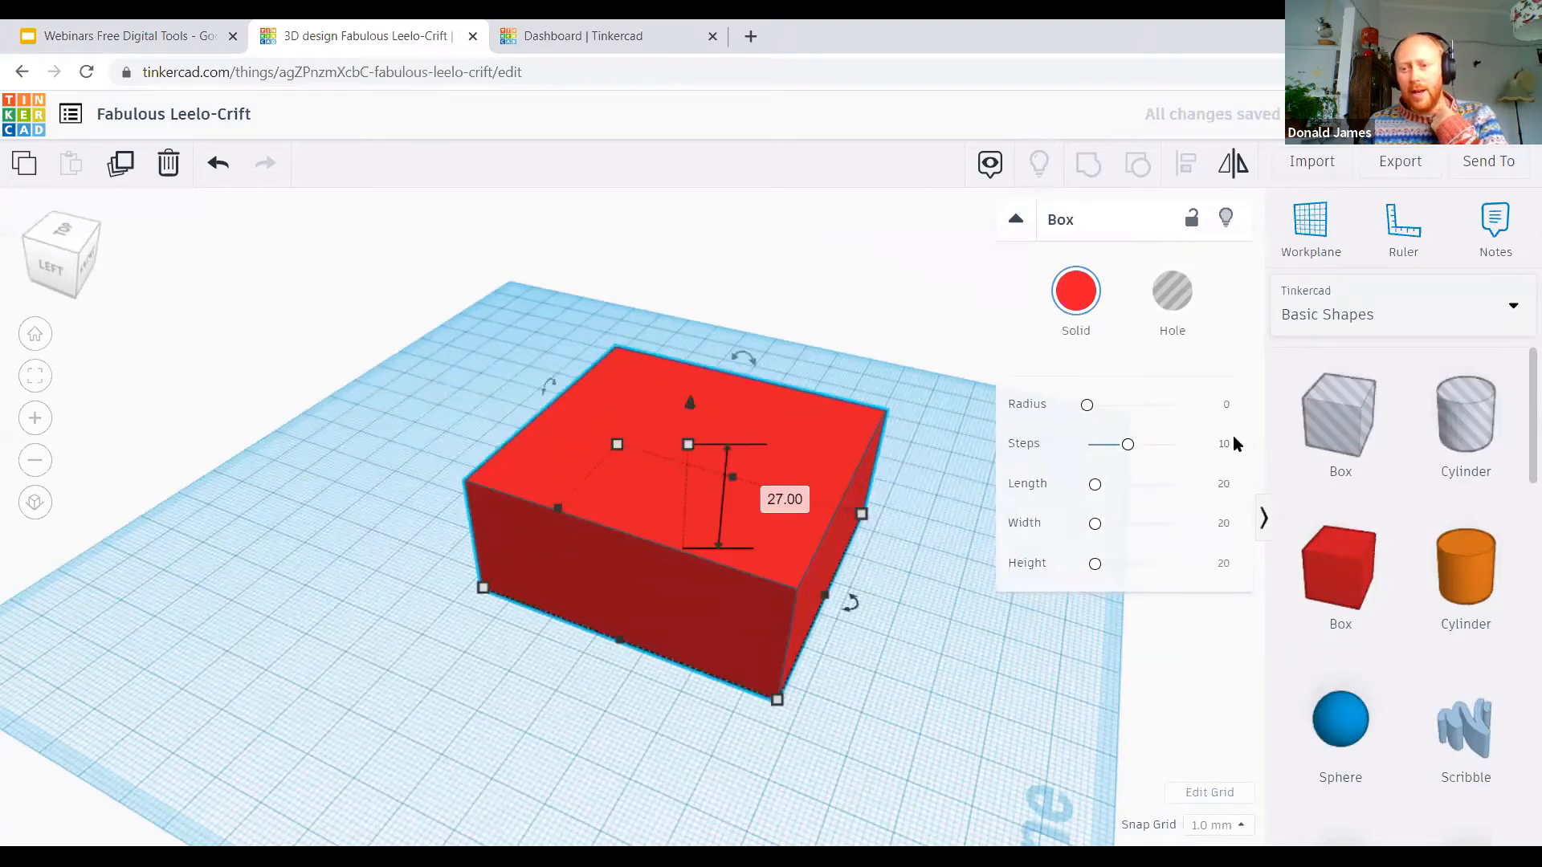
Step: Place a box hole on the workplane beside the large red box
drag(1339, 414, 363, 652)
mouse_move(360, 591)
mouse_down()
mouse_move(387, 557)
mouse_move(369, 551)
mouse_move(368, 572)
mouse_up()
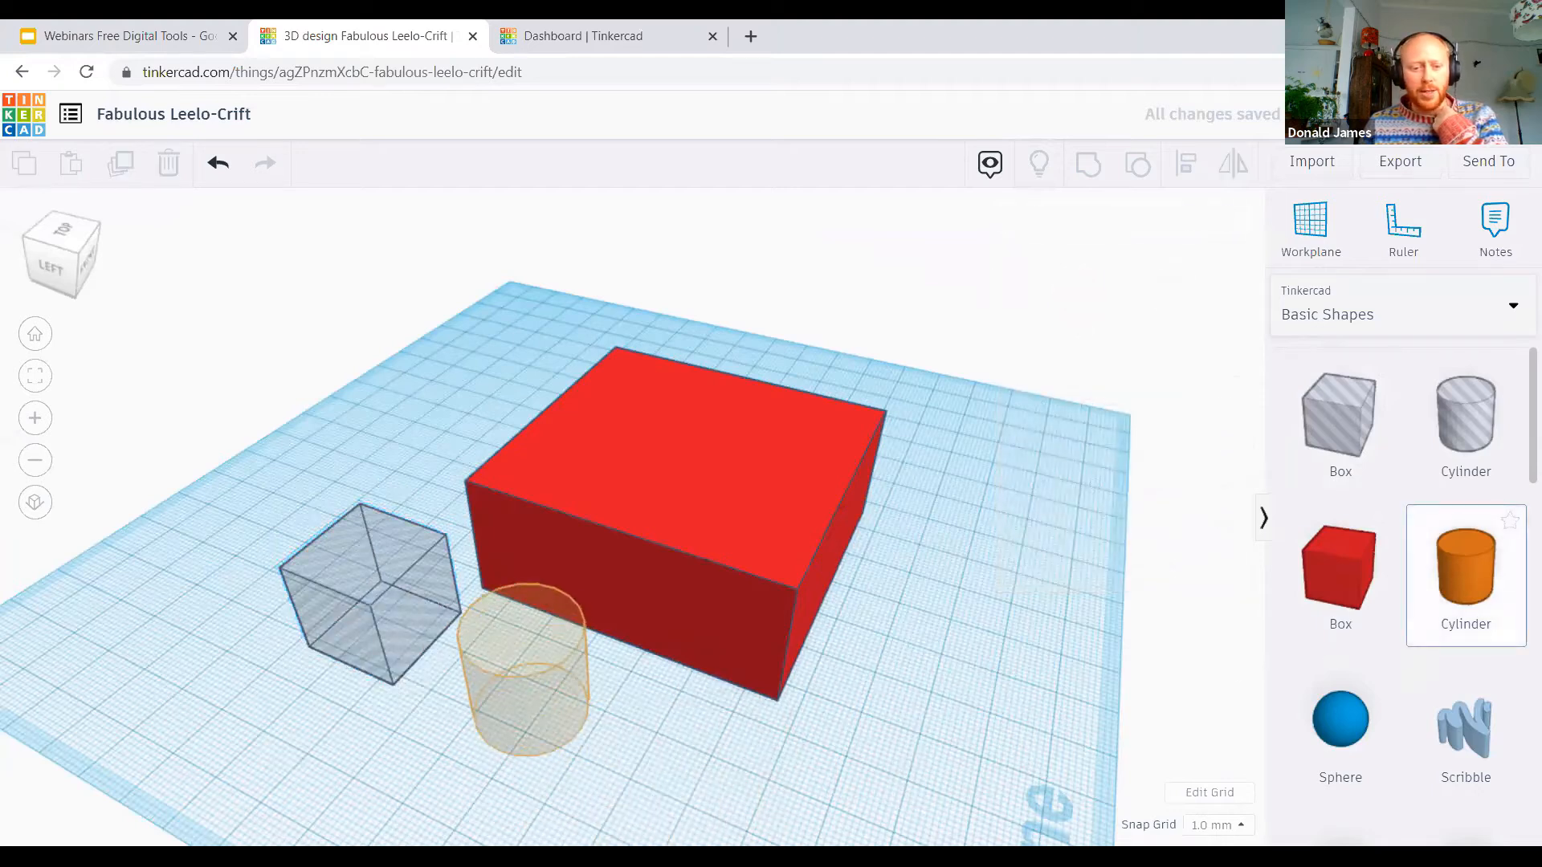
Step: Add an orange cylinder, switch it to a hole and back to solid, and delete it
click(526, 727)
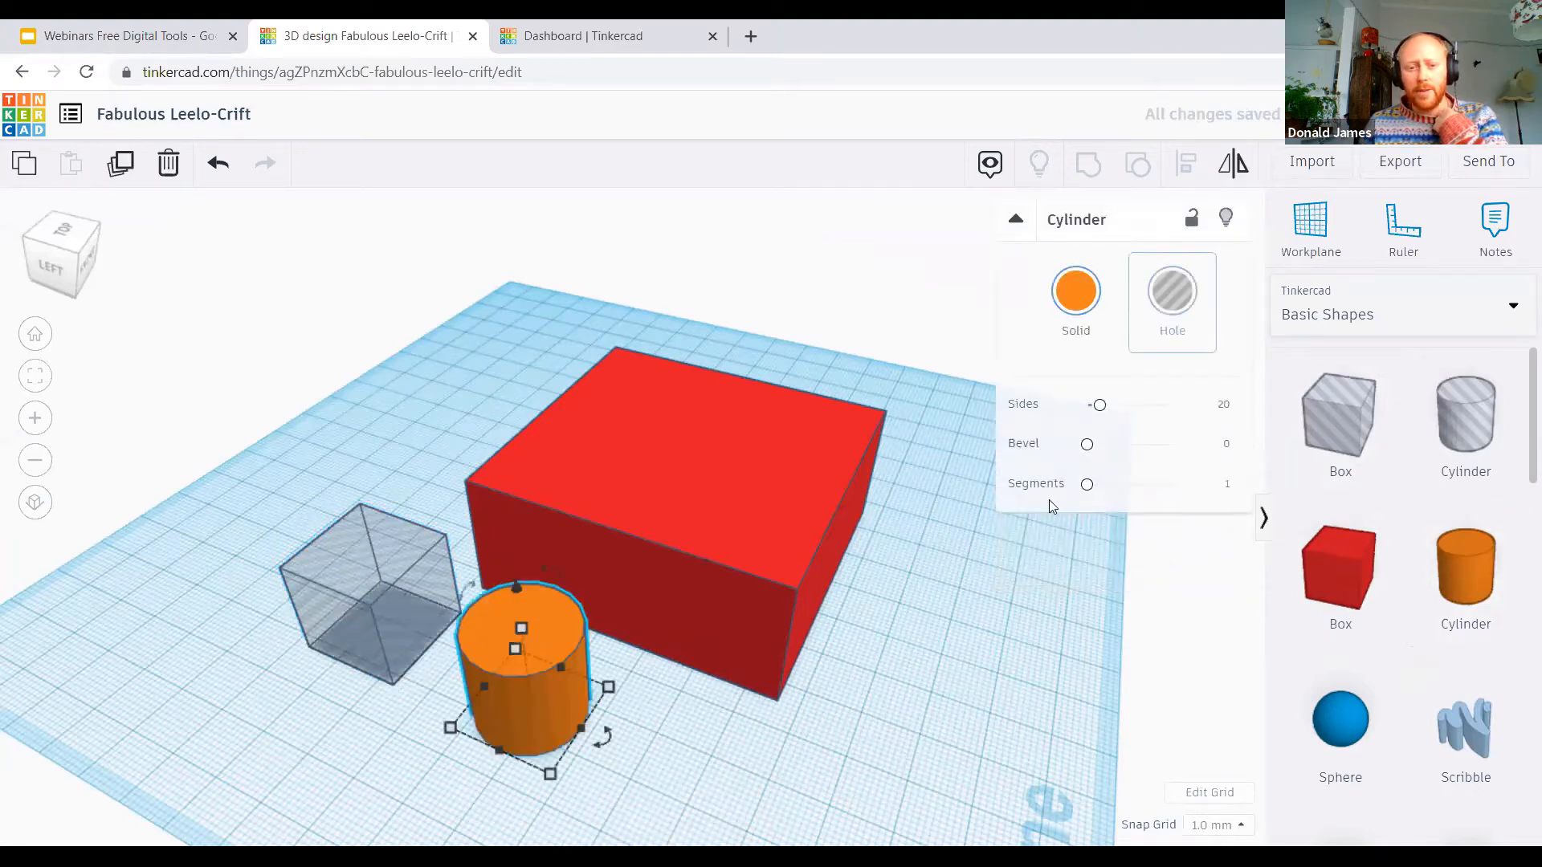
click(1171, 291)
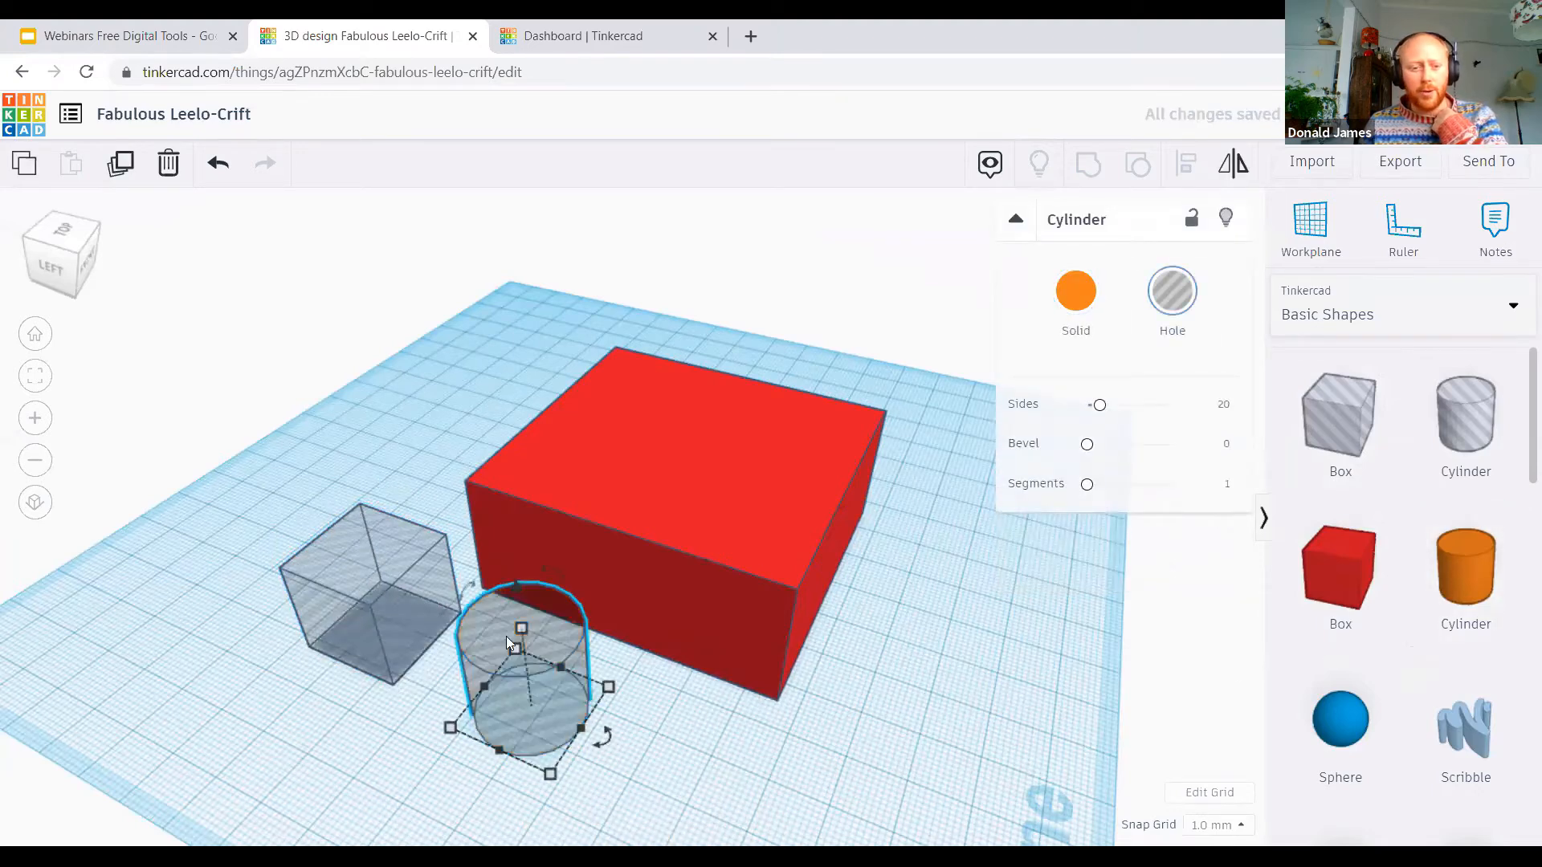
click(1076, 313)
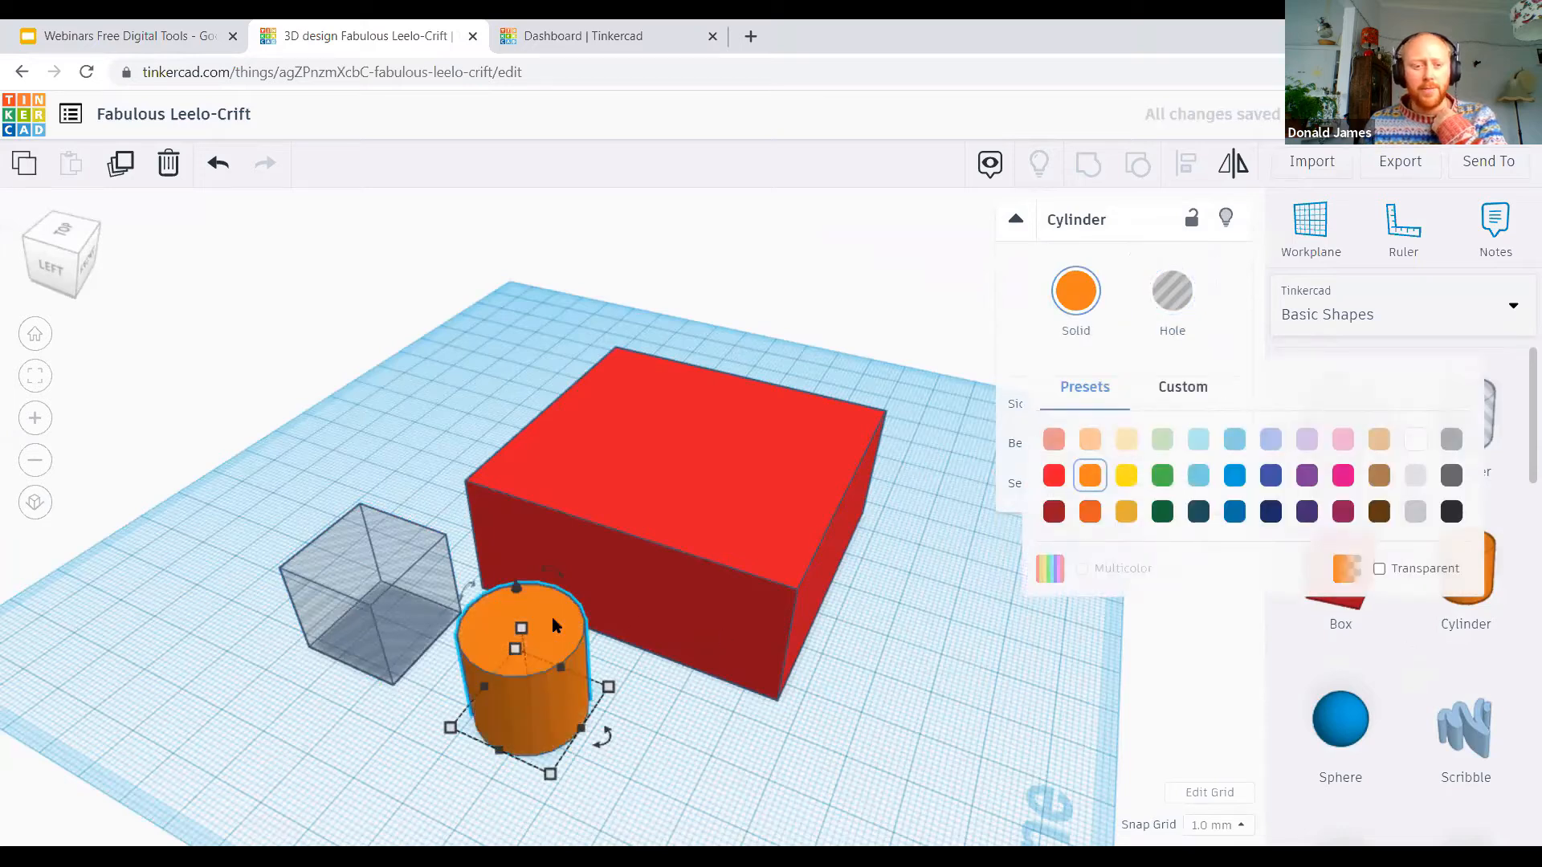
click(170, 164)
Step: Move the box hole inside the red box and size it to about 56 by 51 mm, leaving an even wall around it
drag(408, 609, 540, 649)
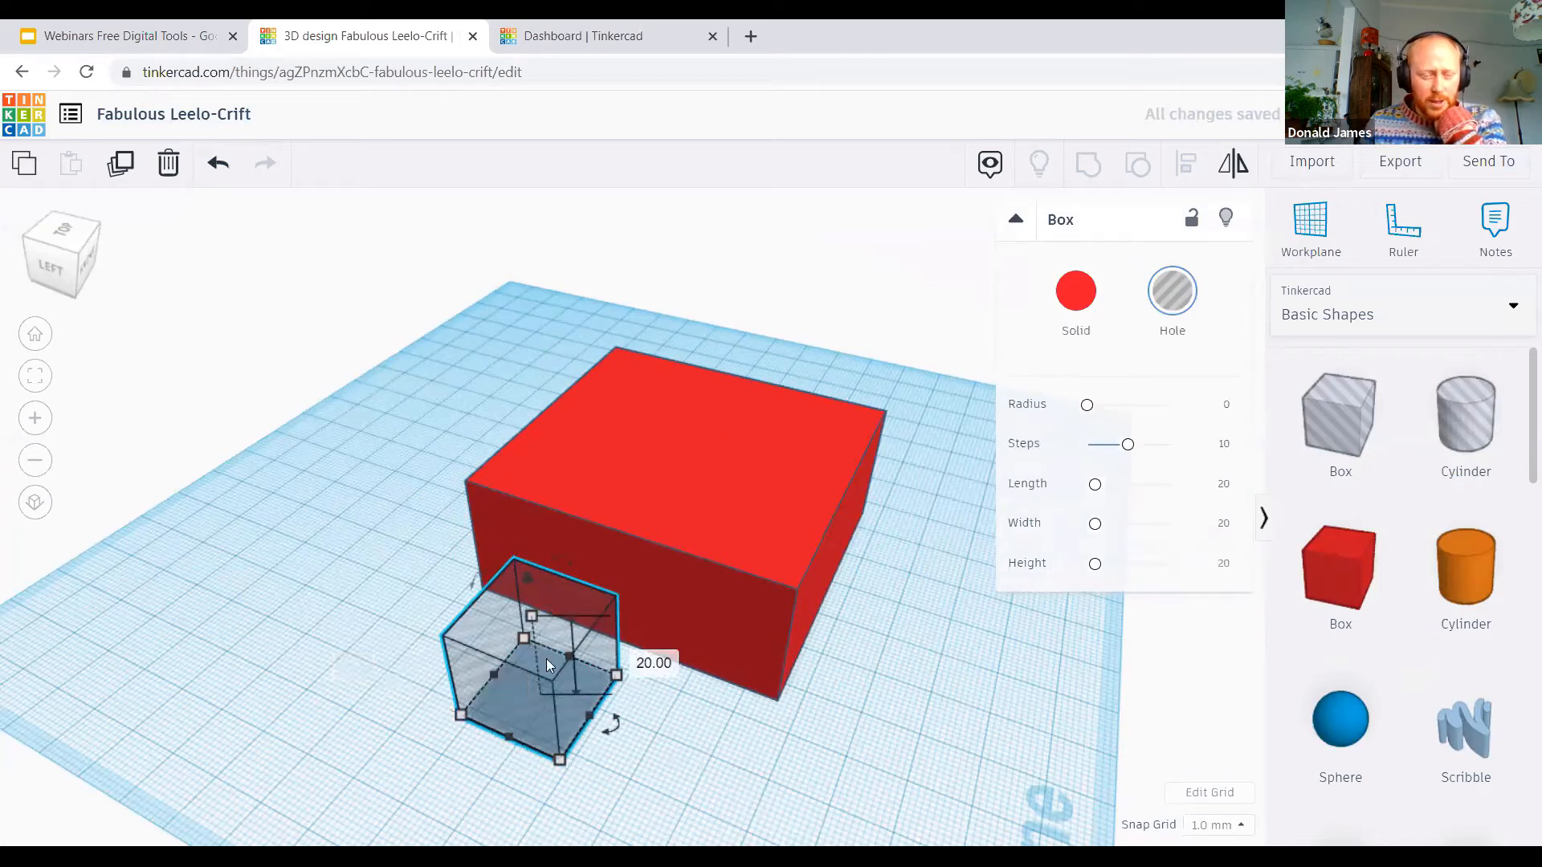
drag(617, 676, 839, 603)
drag(739, 692, 689, 546)
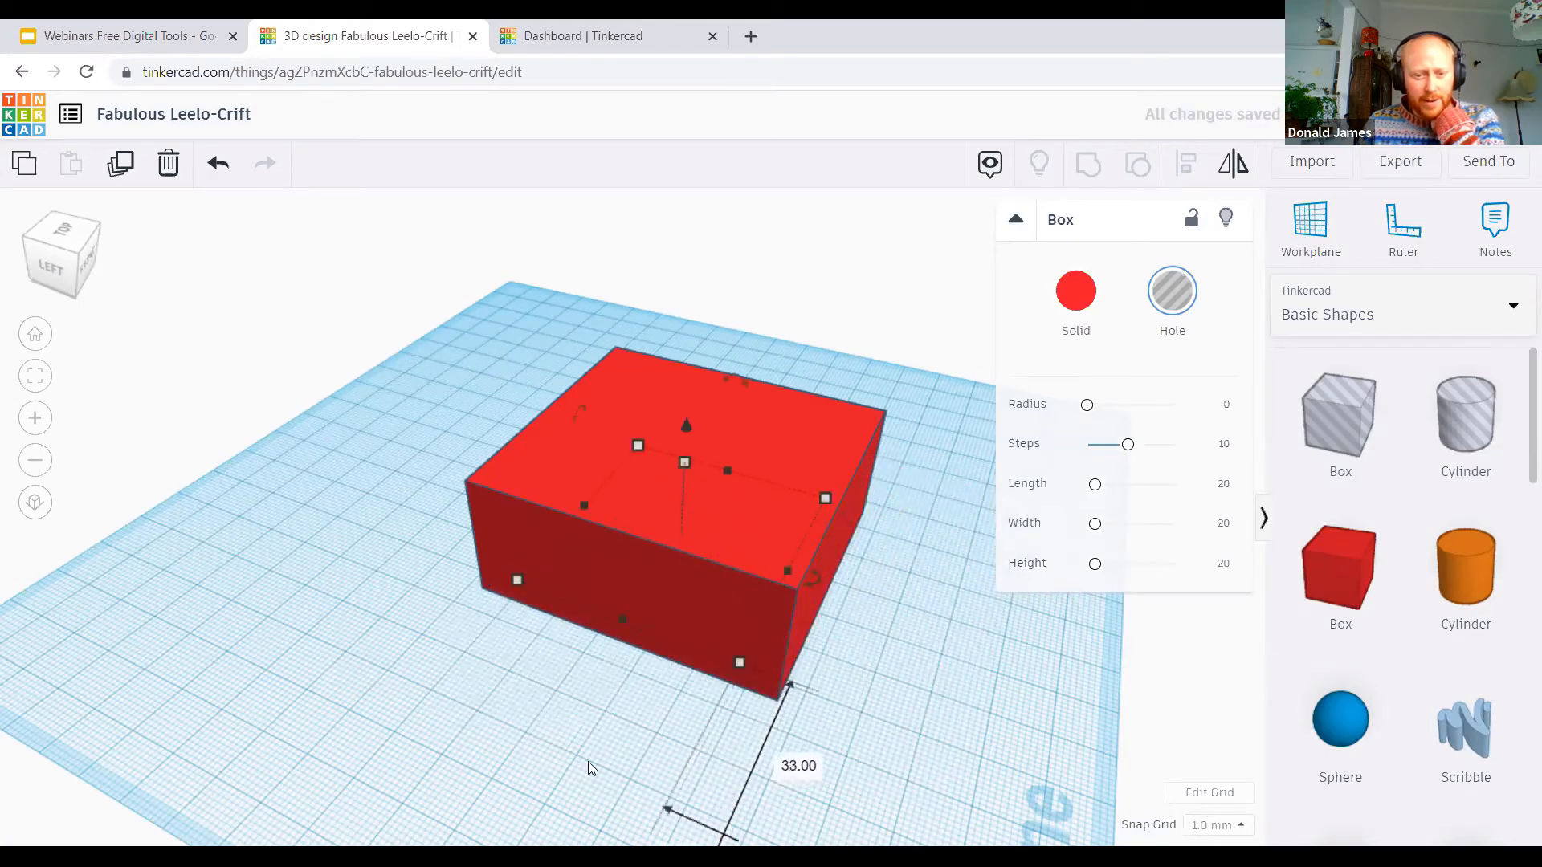
right_drag(701, 407, 819, 499)
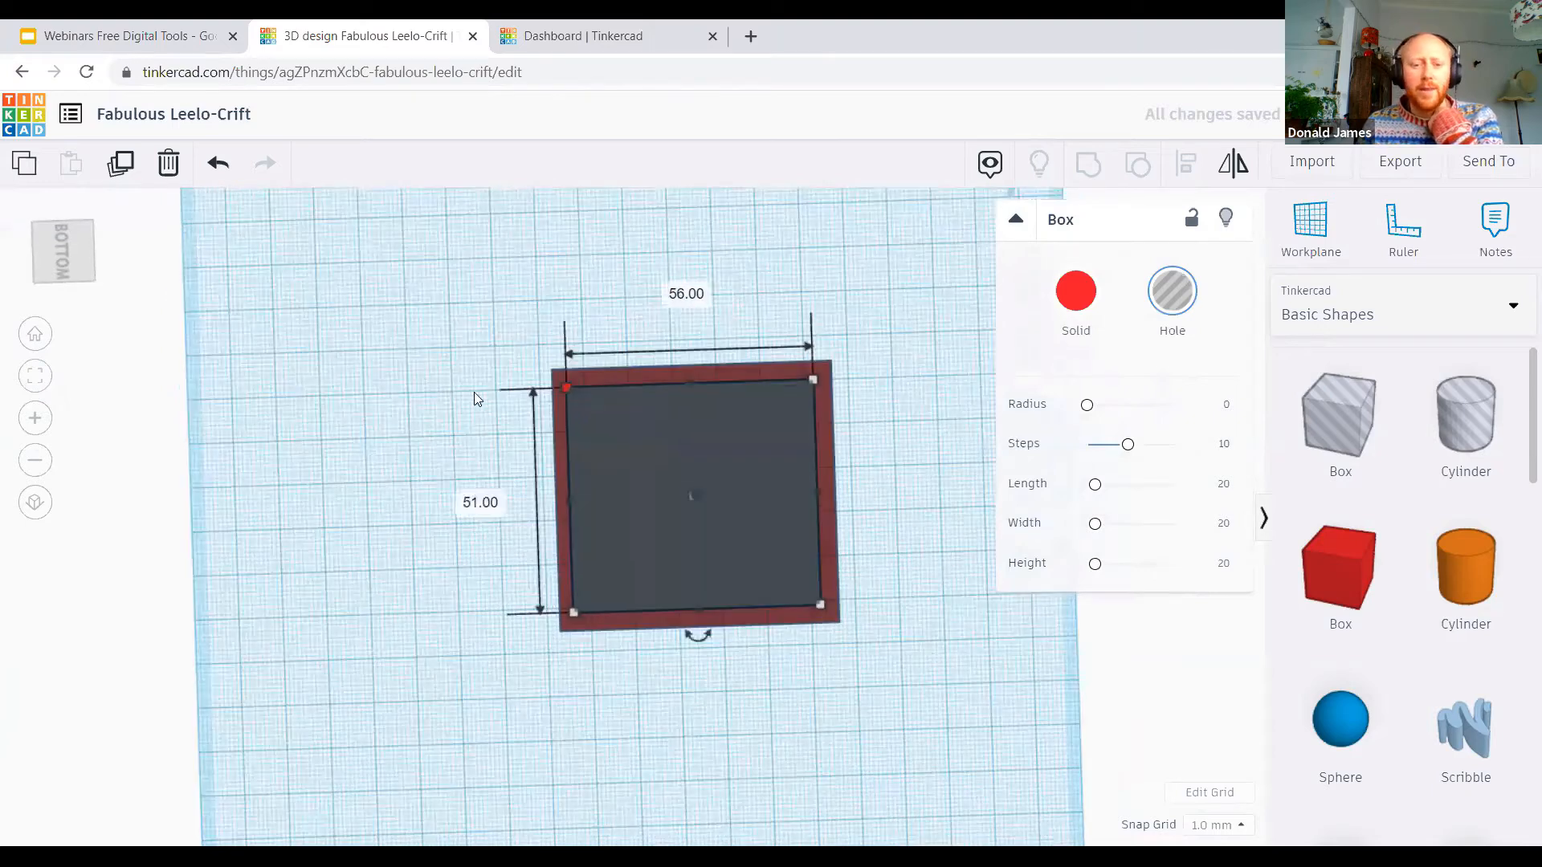
right_drag(908, 551, 632, 739)
right_drag(401, 300, 381, 319)
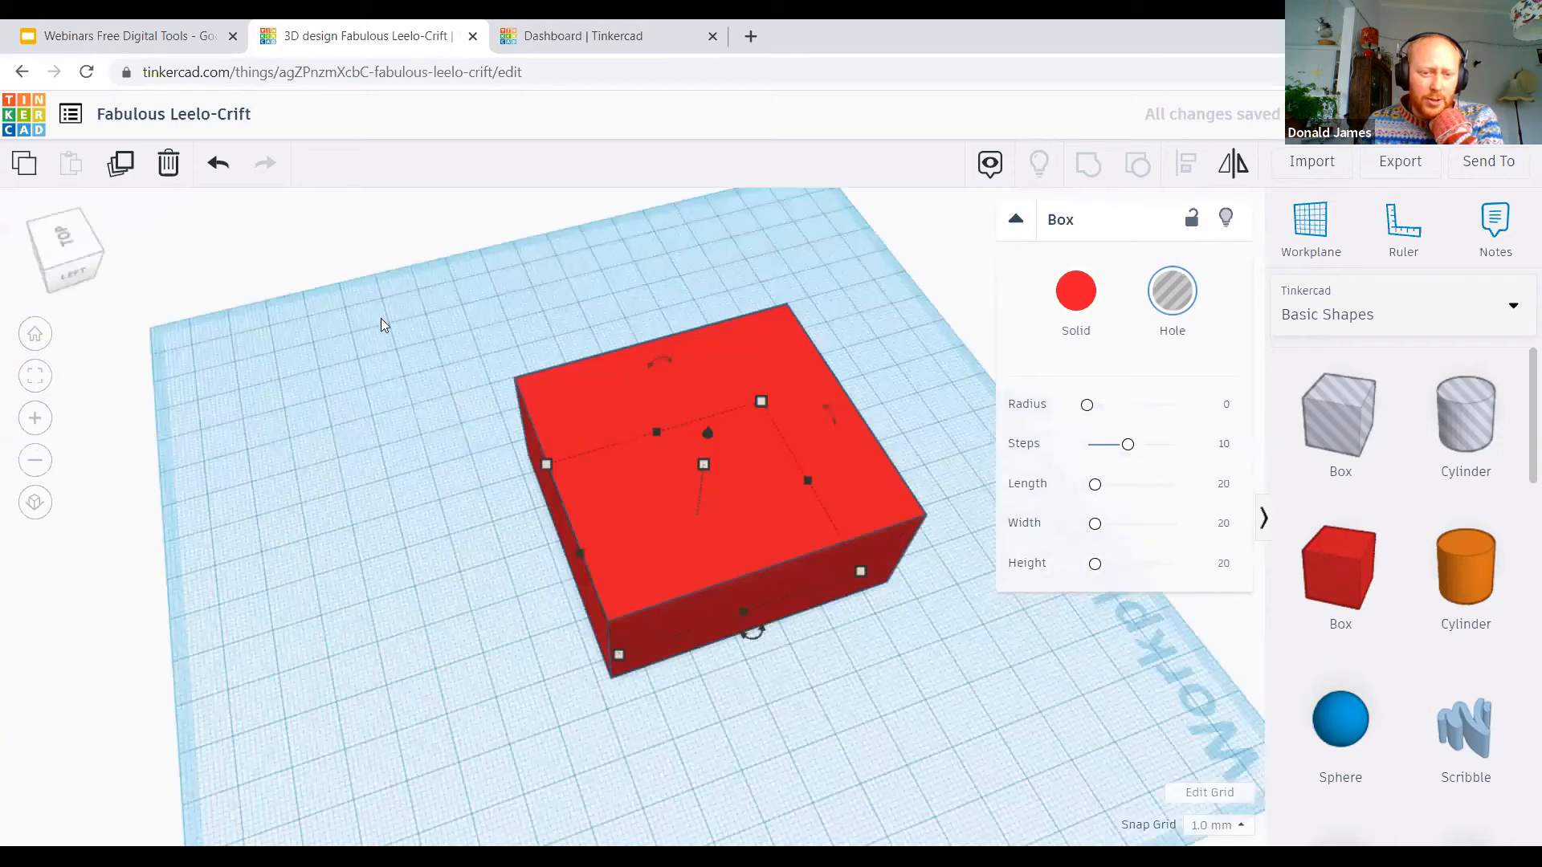
Step: Group the red box with the box hole to hollow it out, and check the cavity from underneath
drag(376, 318, 728, 556)
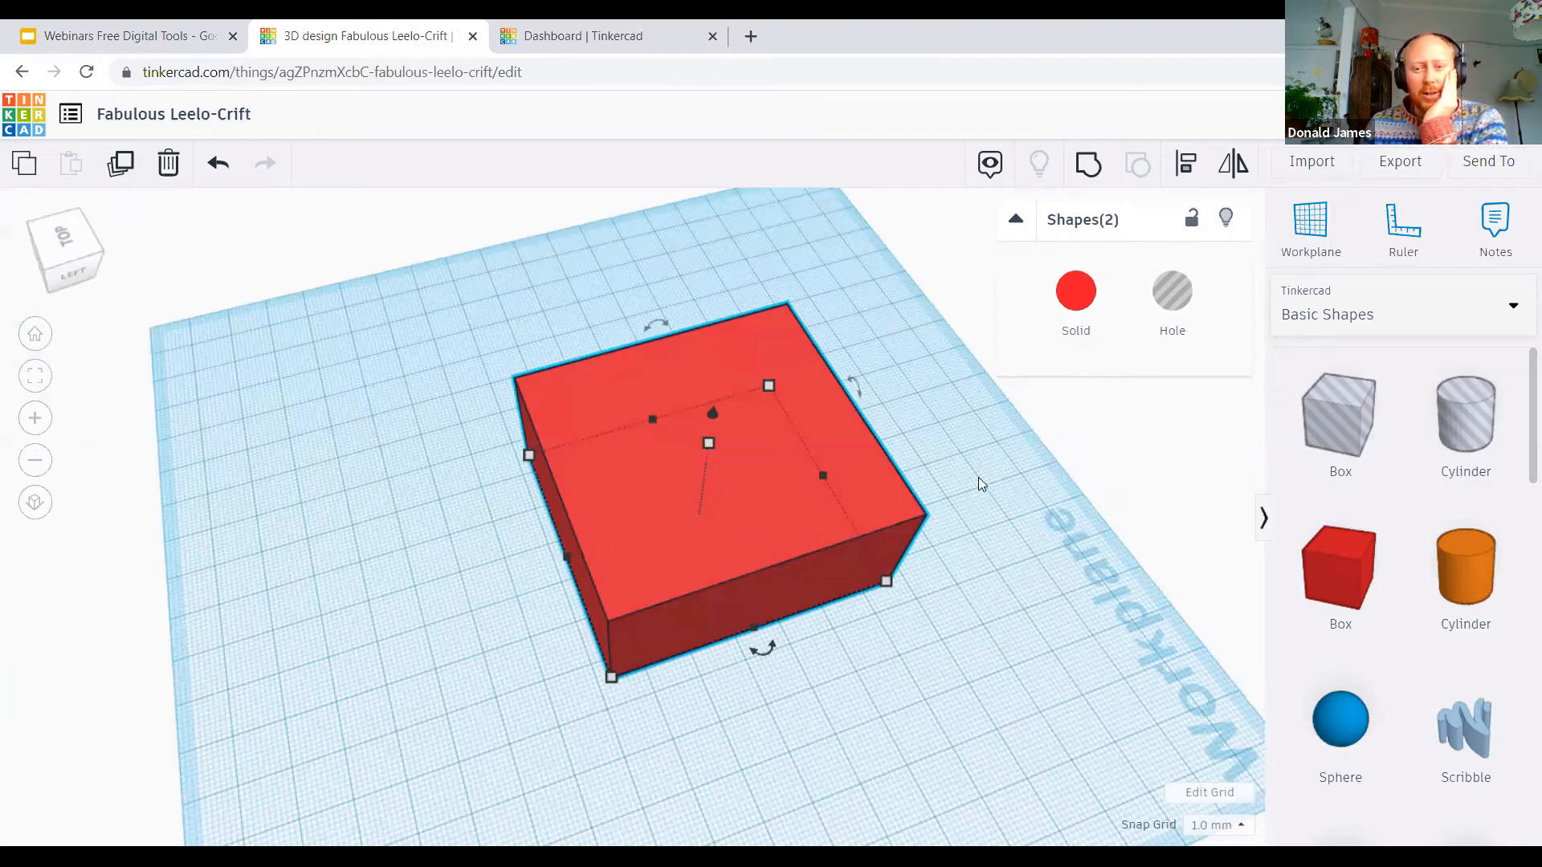
click(1089, 166)
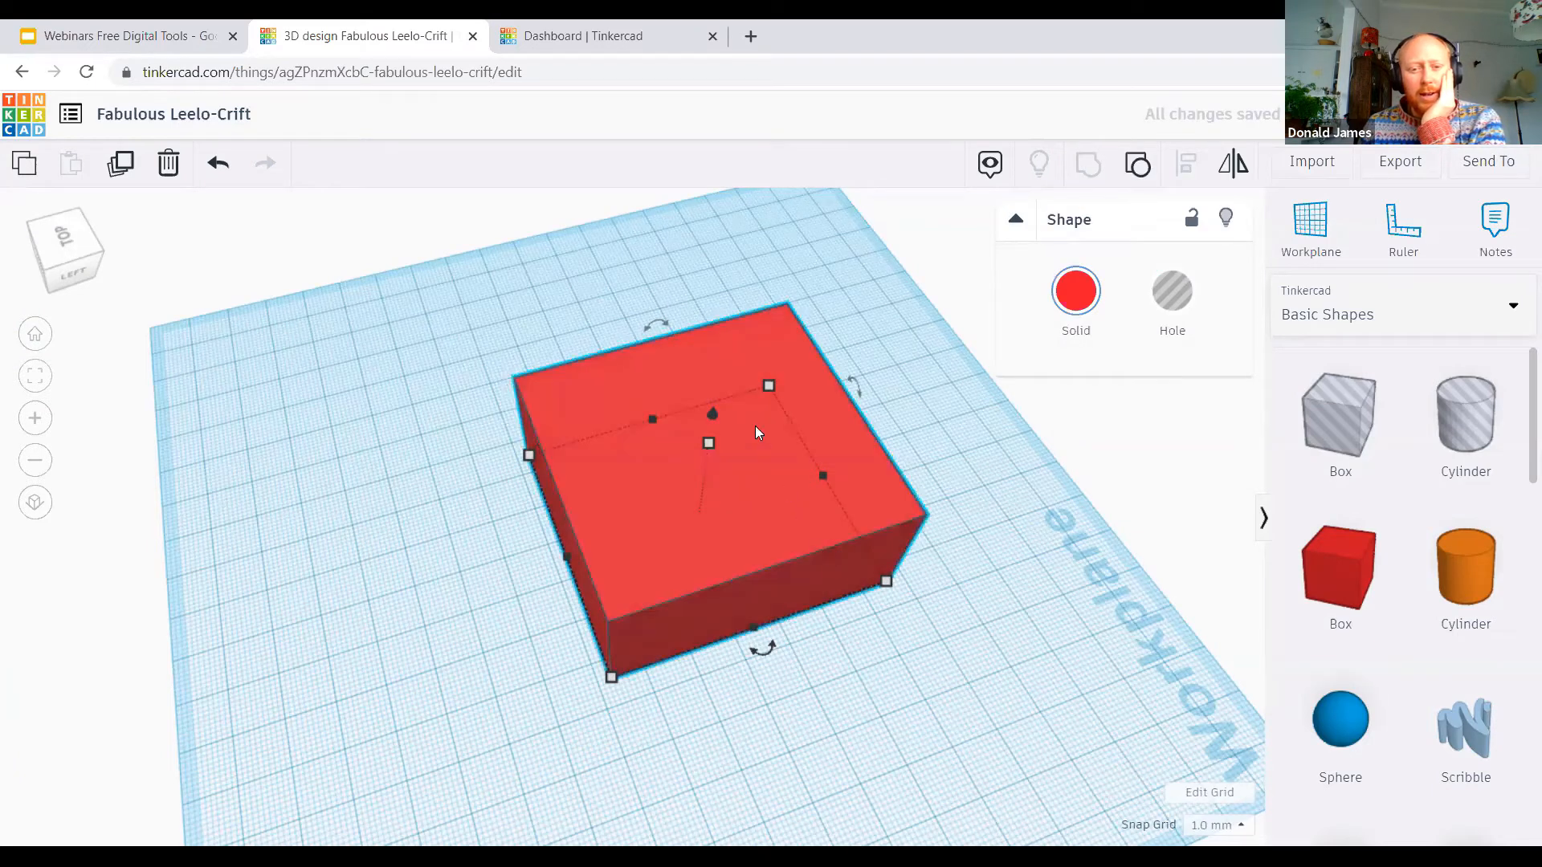
right_drag(758, 433, 753, 271)
right_drag(576, 469, 925, 568)
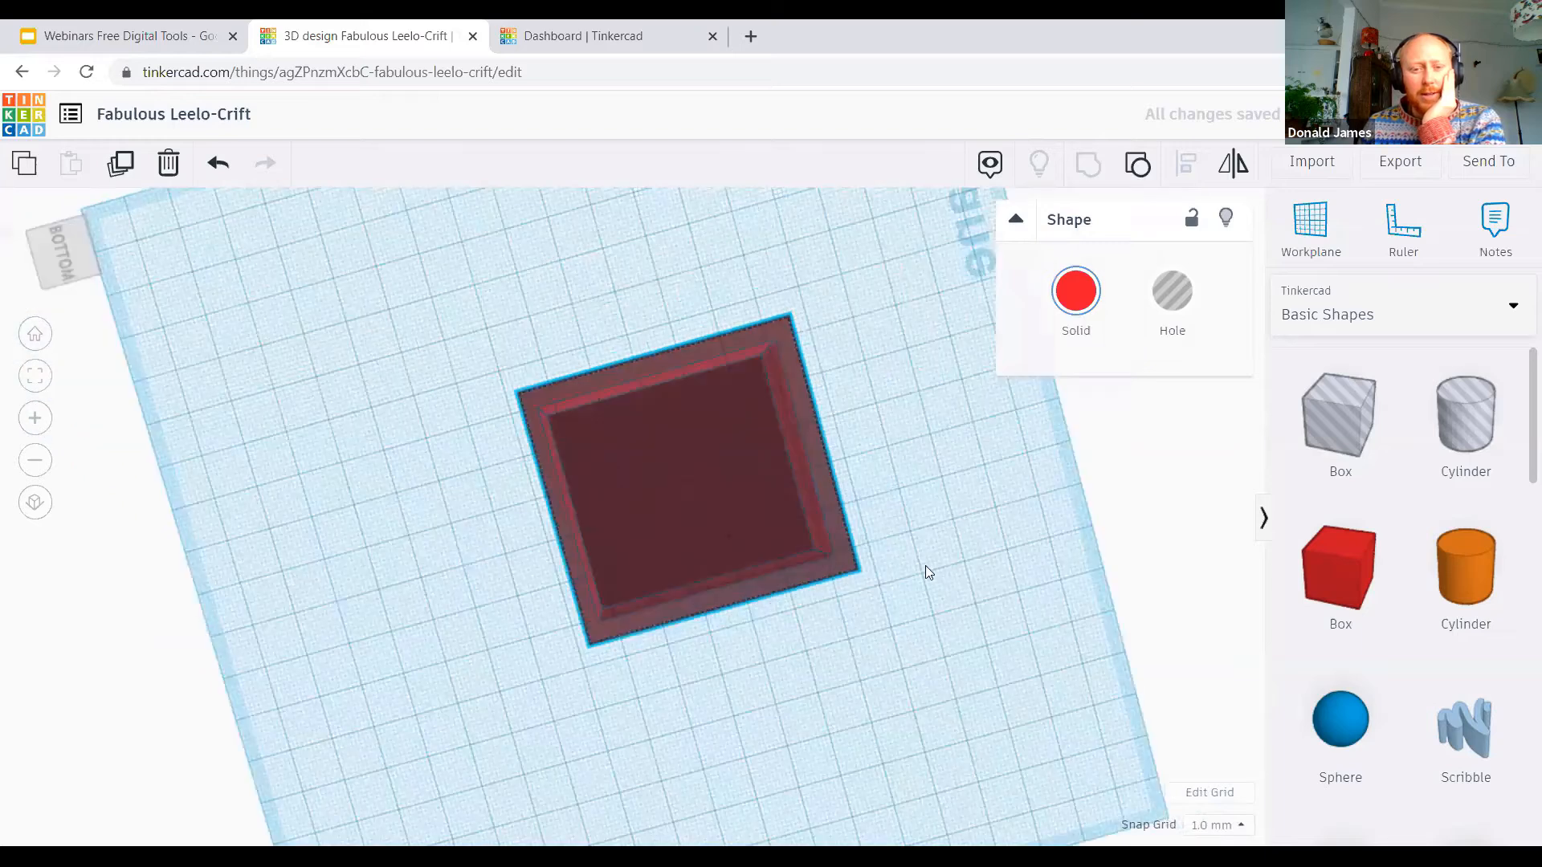
right_drag(750, 271, 787, 534)
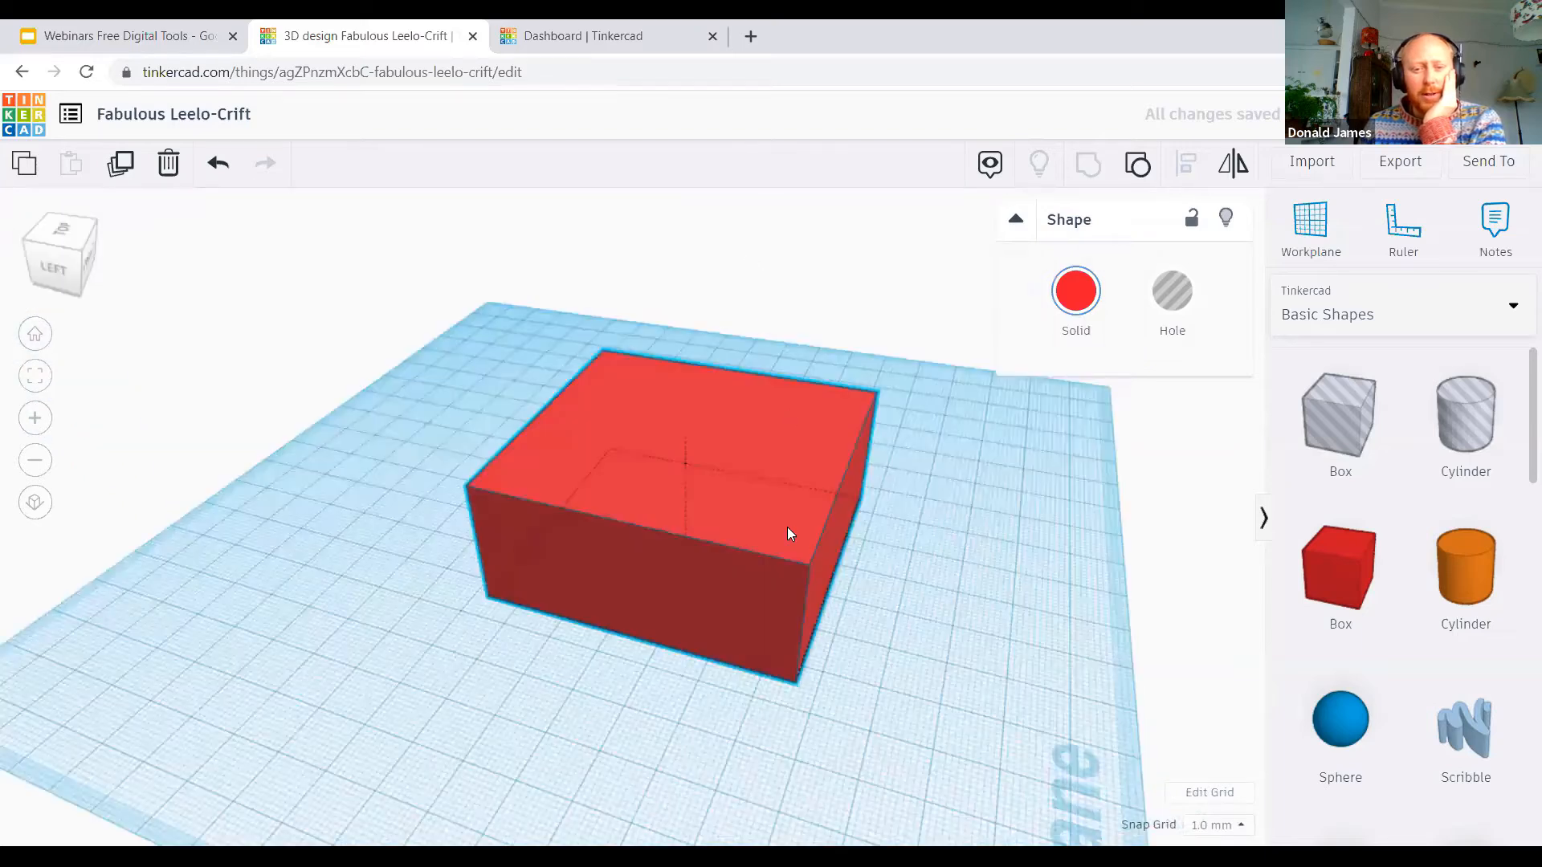
Step: Place a second red box beside the hollow one and shrink it to a thin block 15 mm high
right_drag(870, 566, 1039, 643)
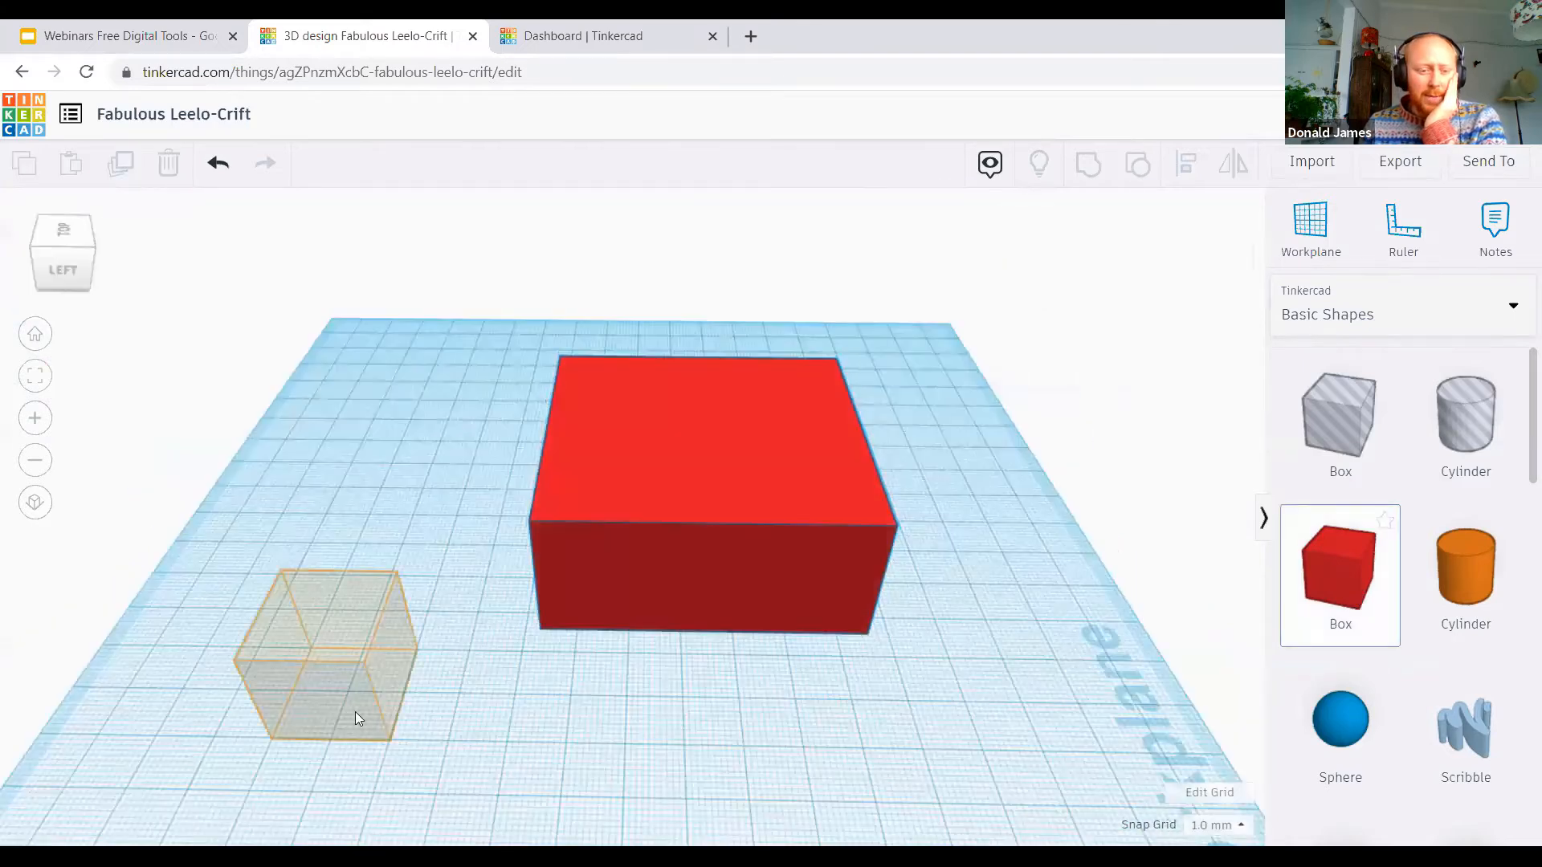
click(358, 699)
drag(345, 716, 387, 642)
drag(327, 580, 333, 599)
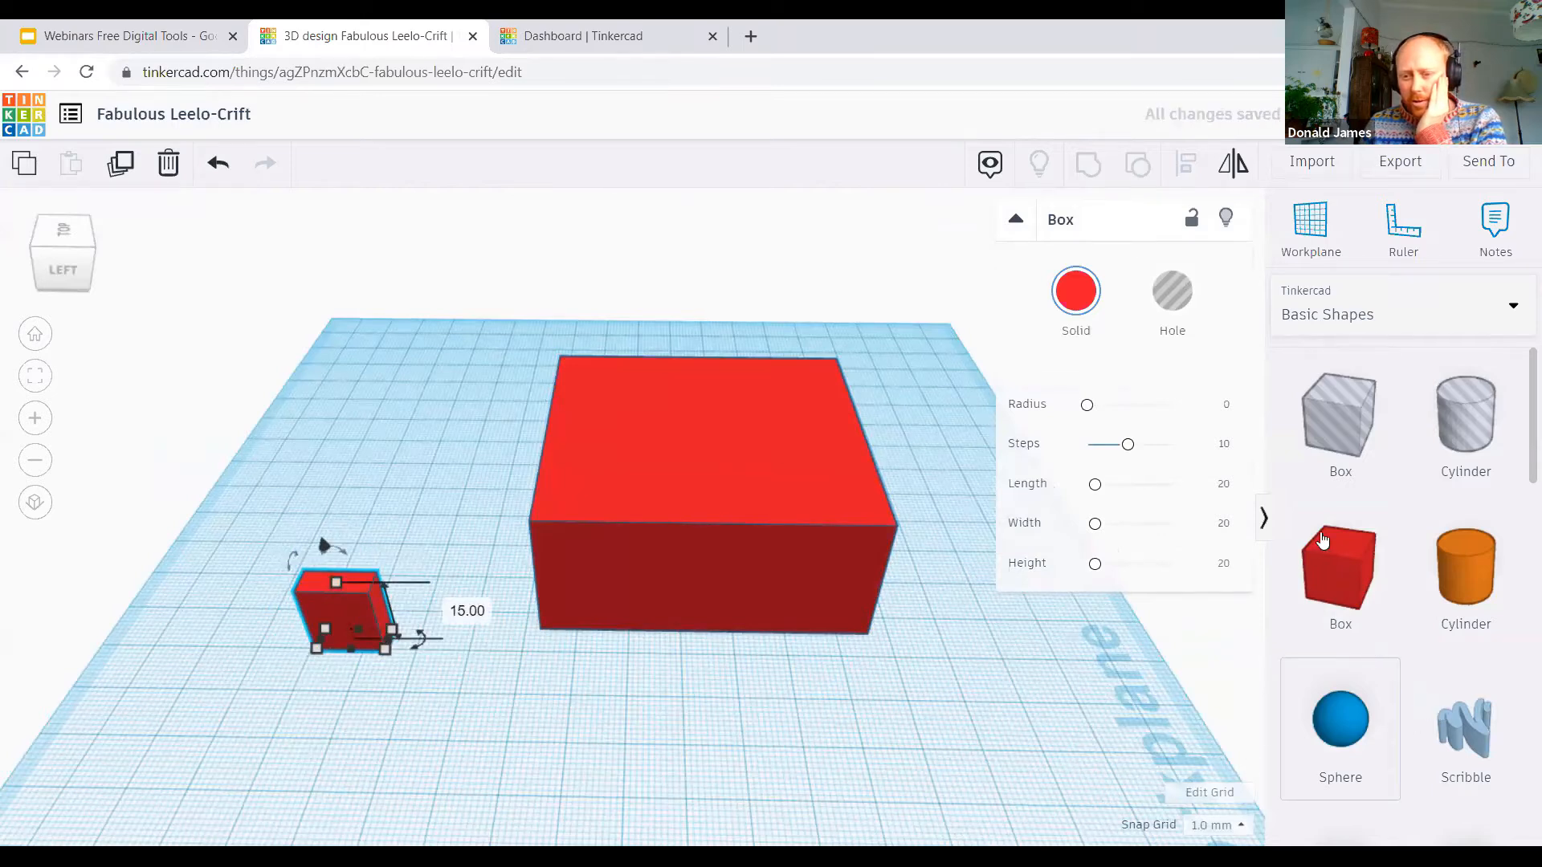
Step: Place a round roof near the small red block and delete it again
scroll(1339, 539, down, 5)
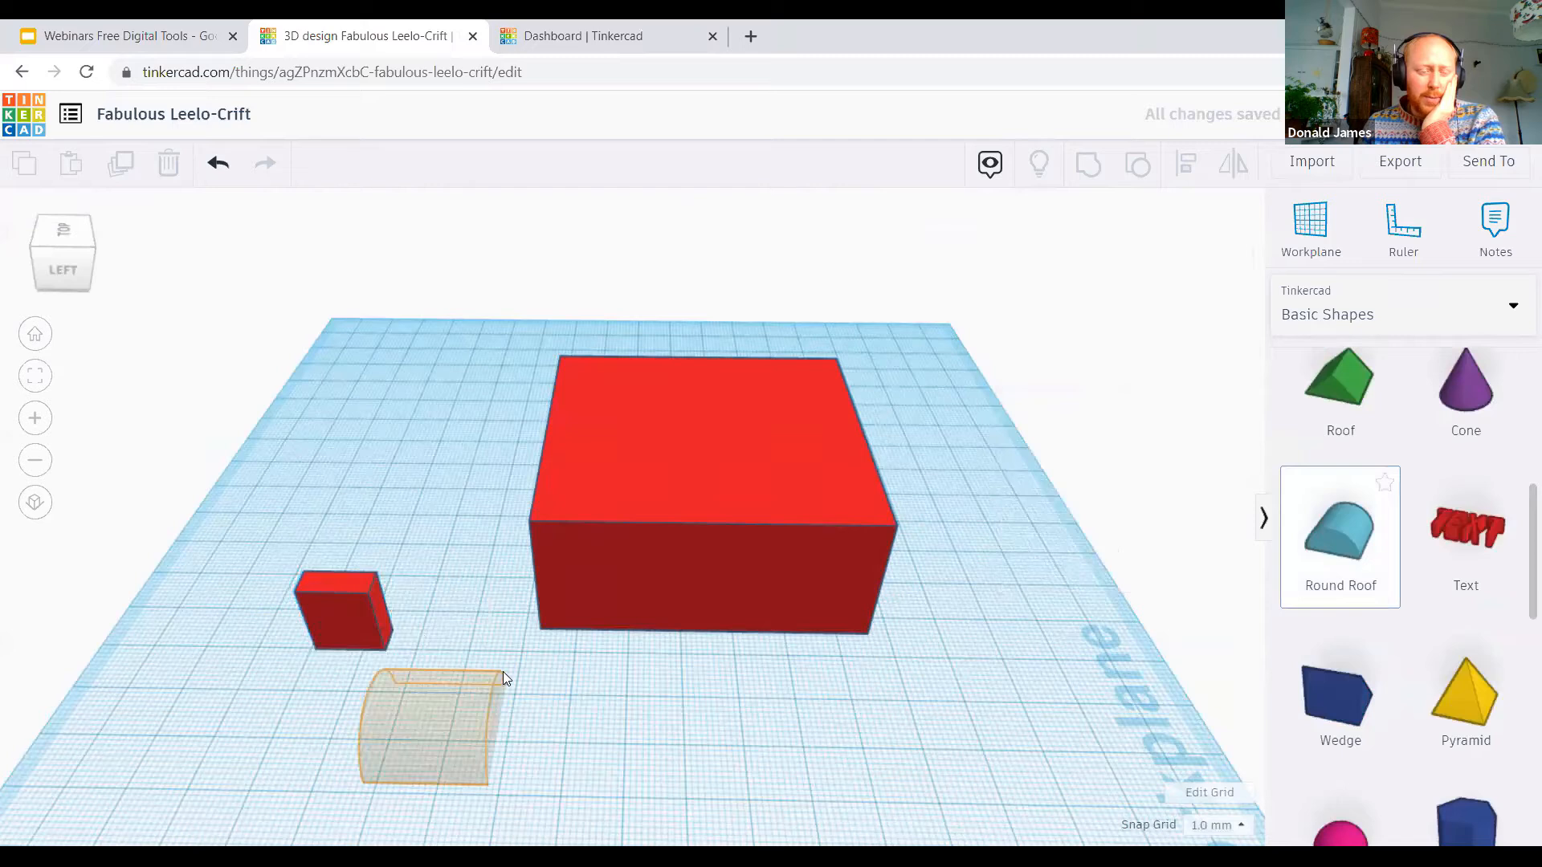
click(500, 668)
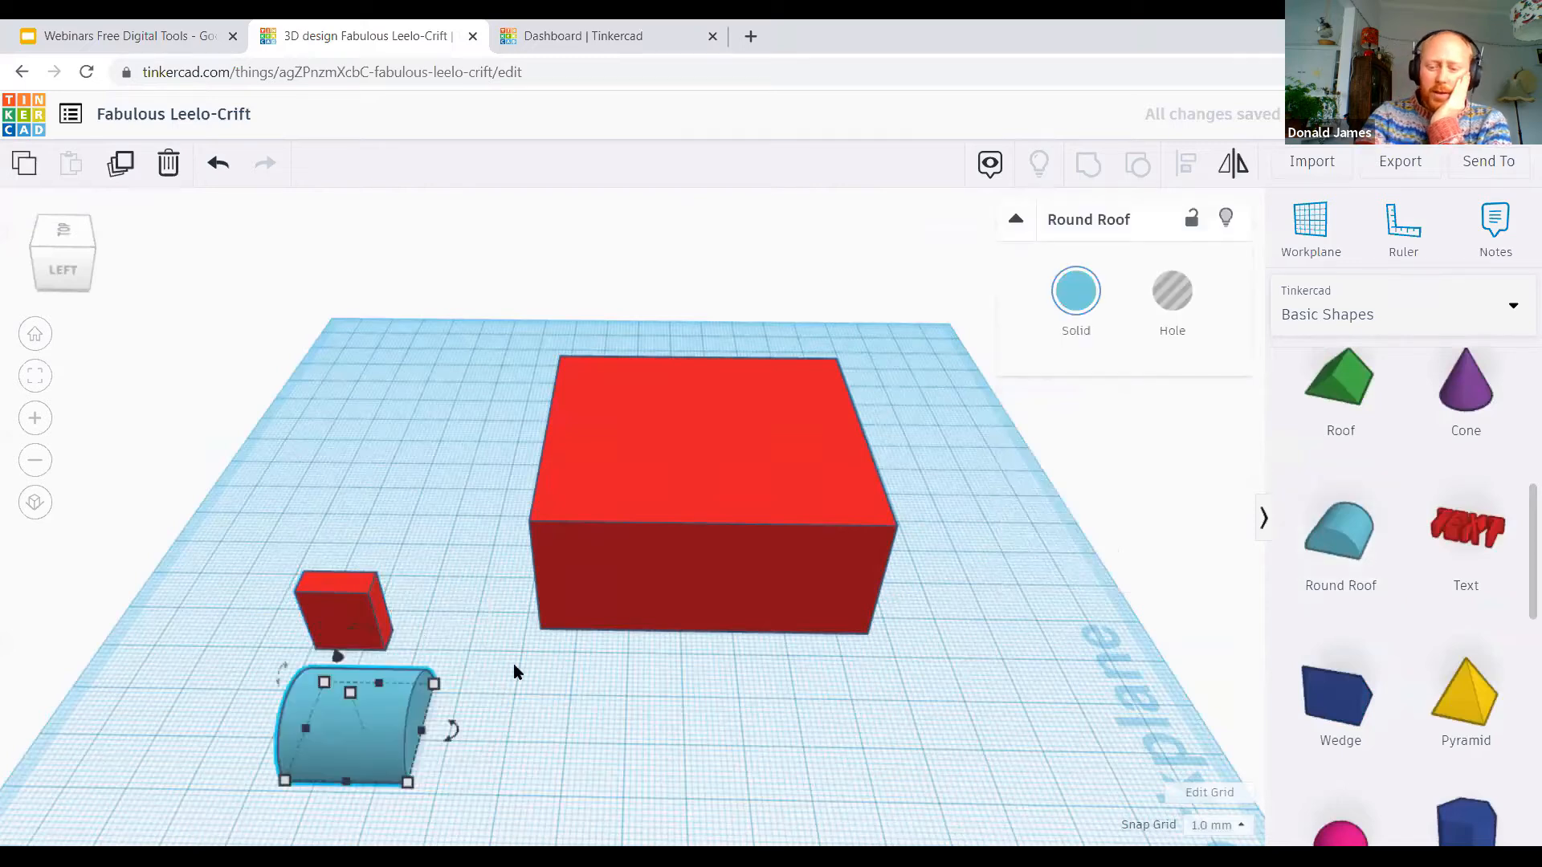
key(Delete)
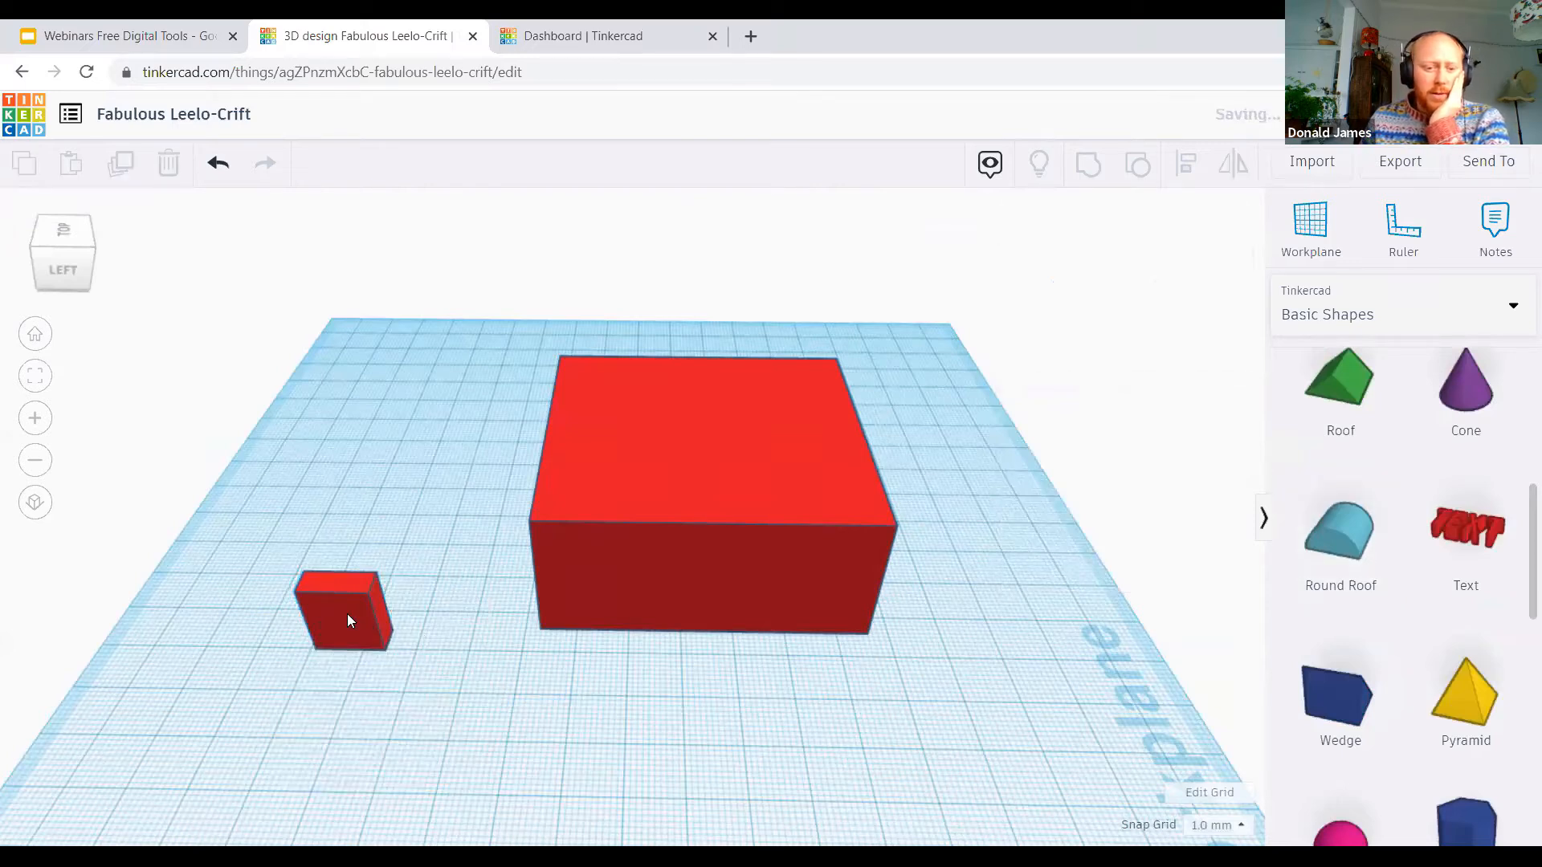
Step: Delete the small red block and place a new default-size red box beside the hollow box
click(345, 614)
key(Delete)
scroll(1361, 526, up, 5)
drag(1360, 526, 313, 721)
Step: Add a round roof, raise it and position it directly on top of the smaller red box
scroll(1414, 600, down, 5)
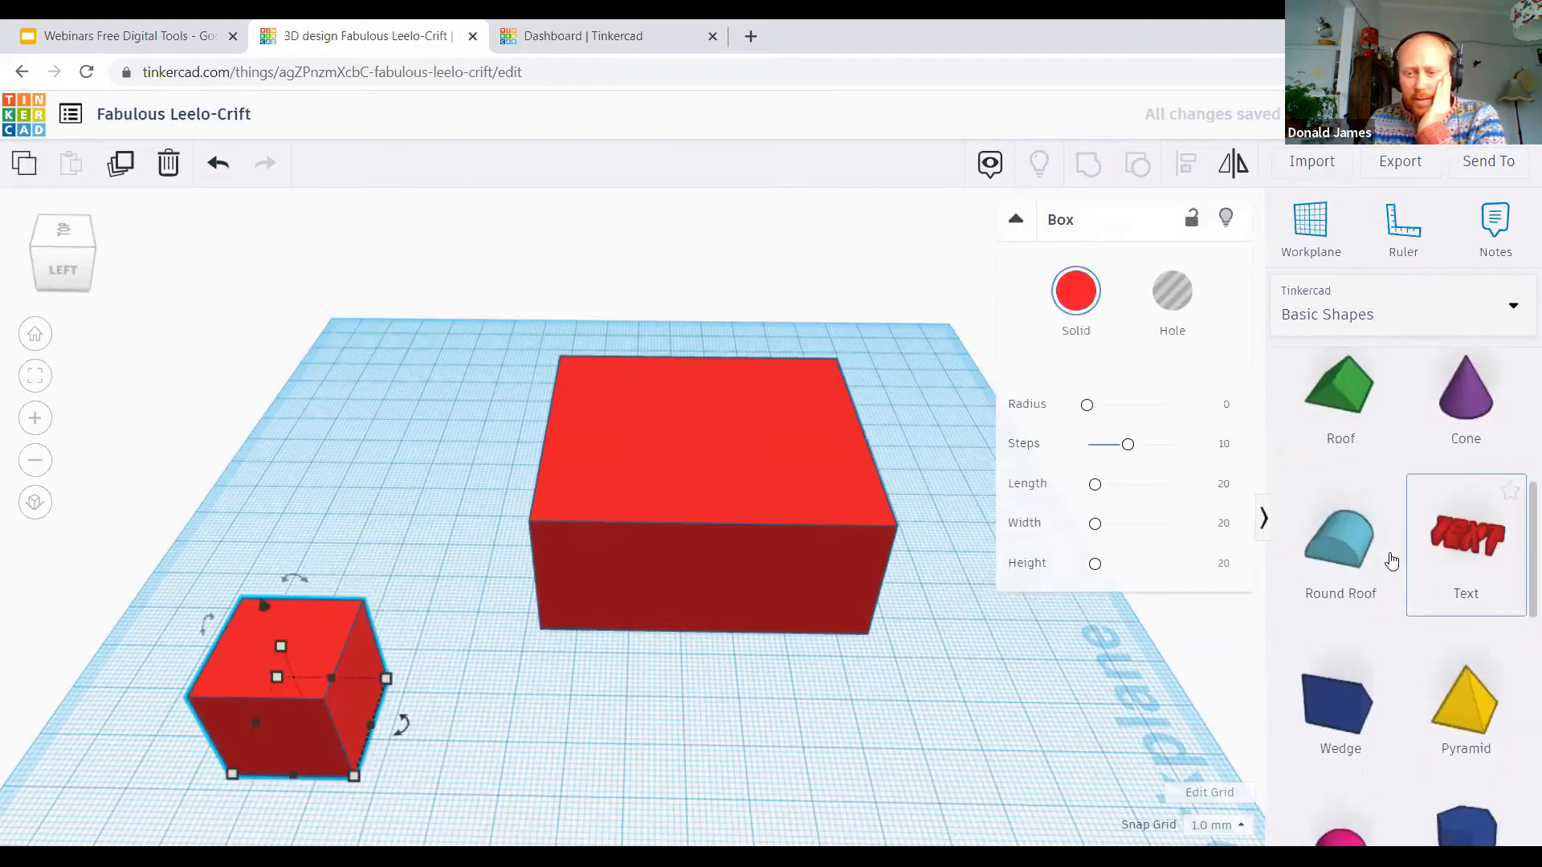
click(405, 732)
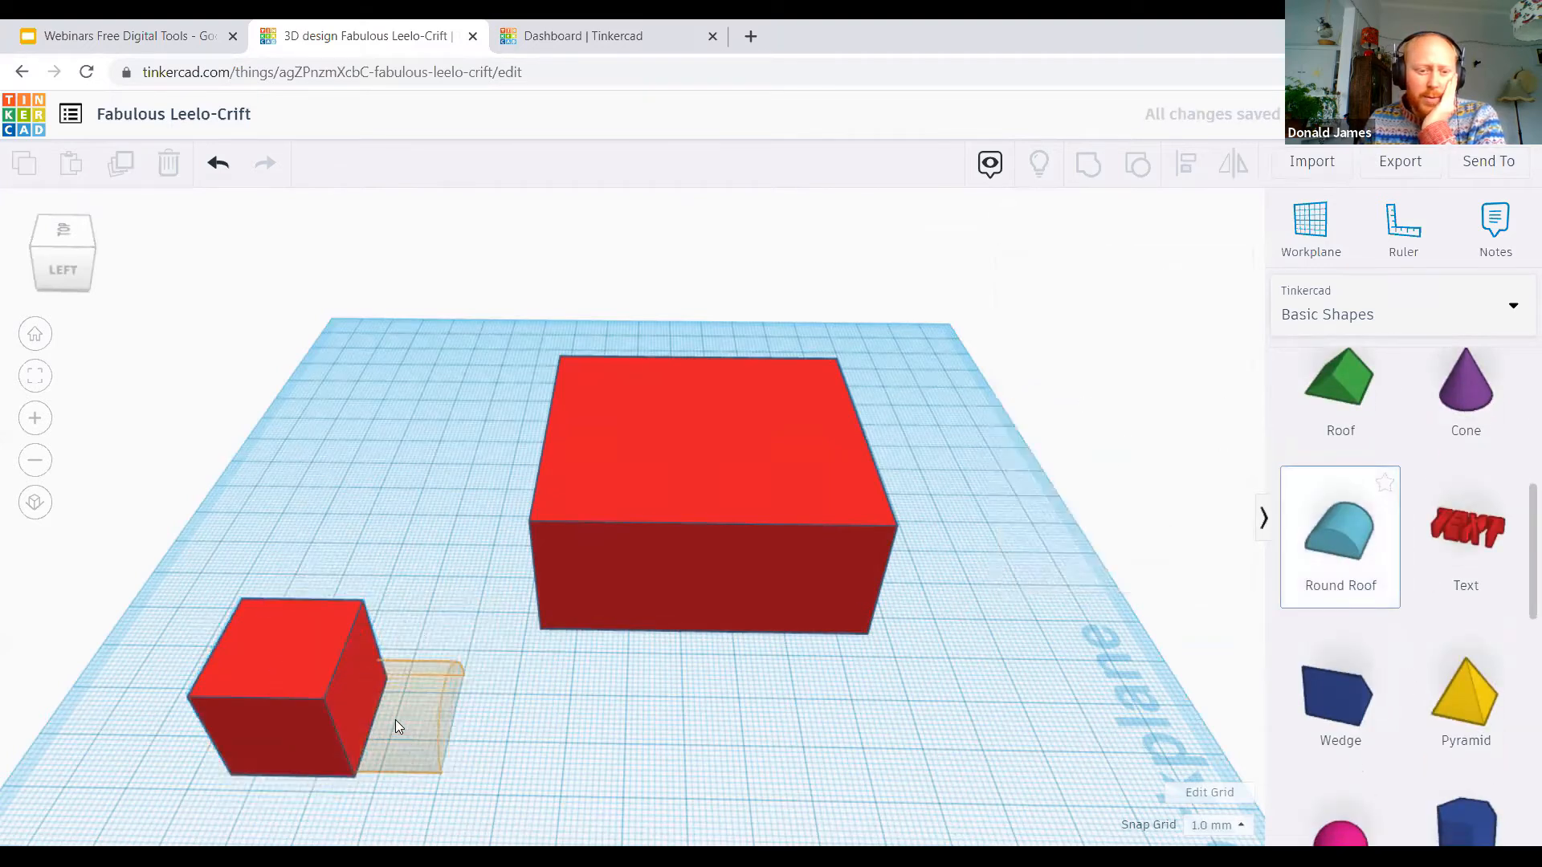
click(395, 723)
drag(374, 657, 350, 564)
drag(287, 660, 298, 668)
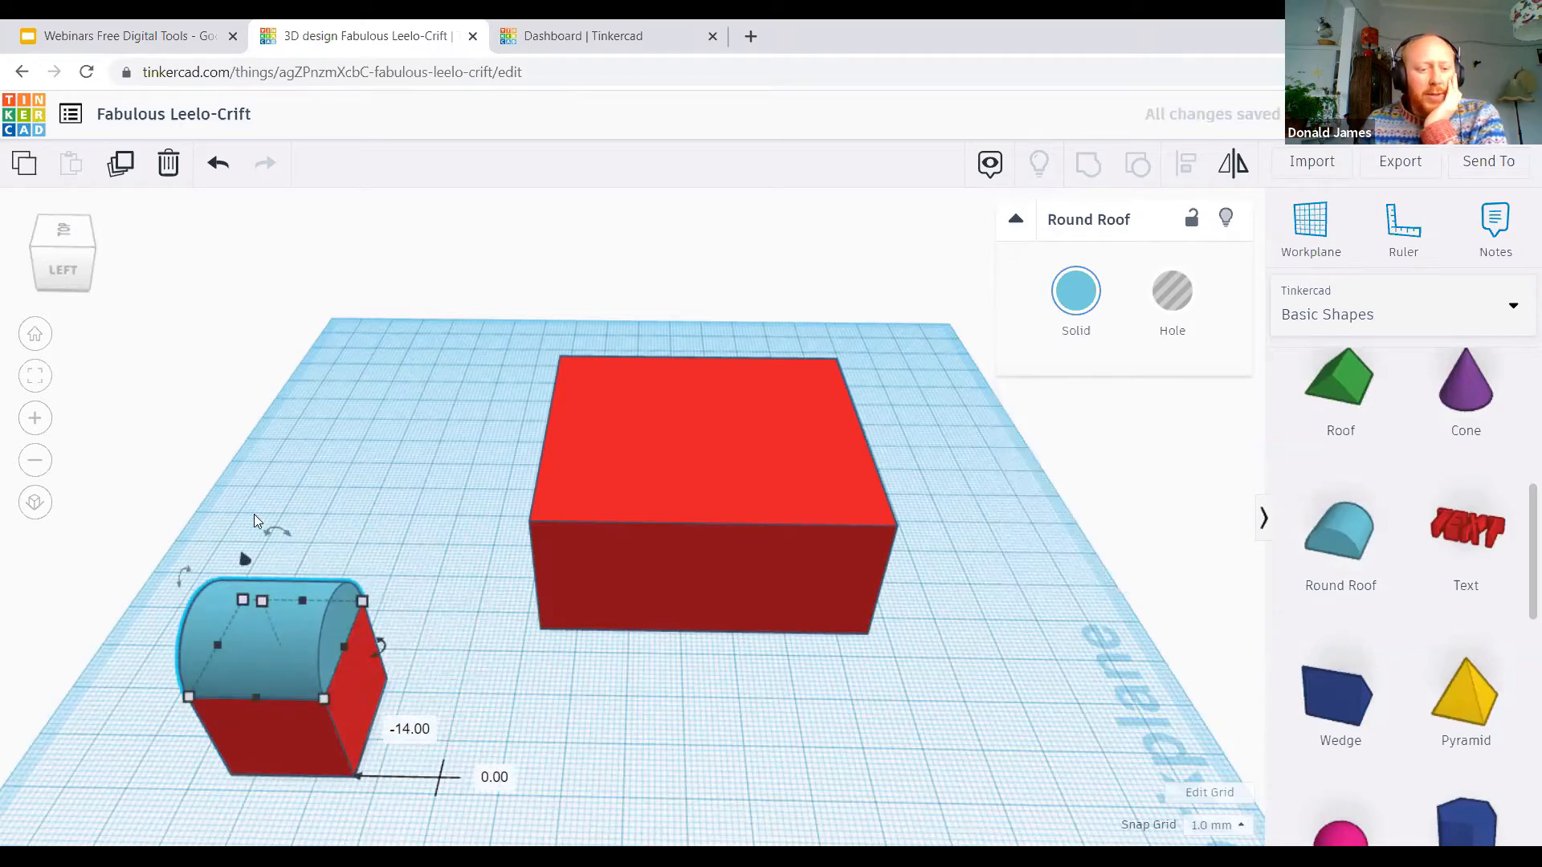
Step: Group the small red box with its round roof and resize the combined arch into a small, thin door-shaped piece
drag(140, 546, 438, 813)
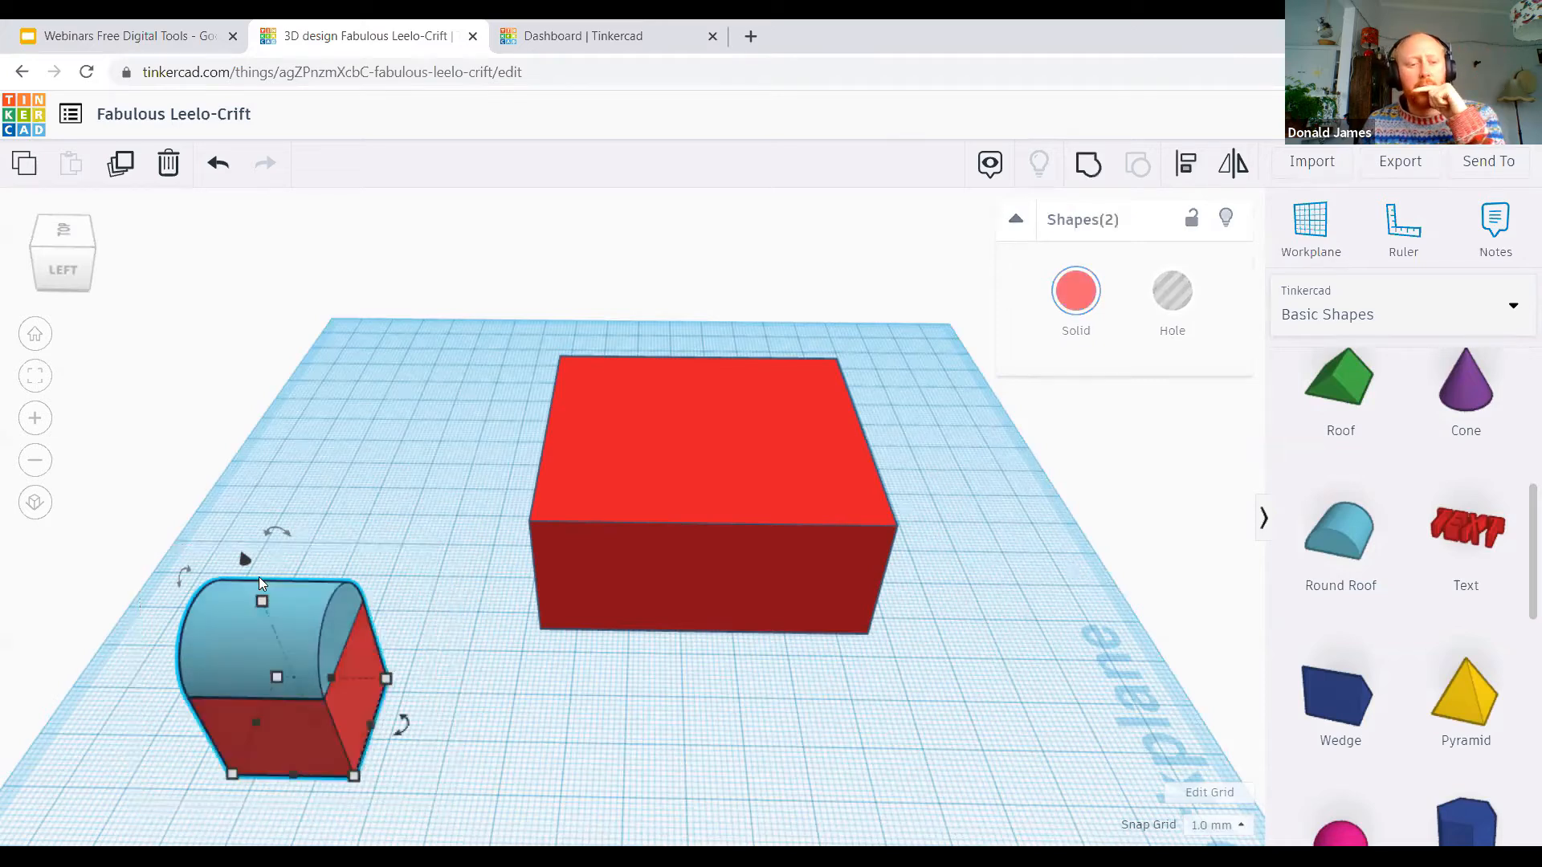
click(676, 720)
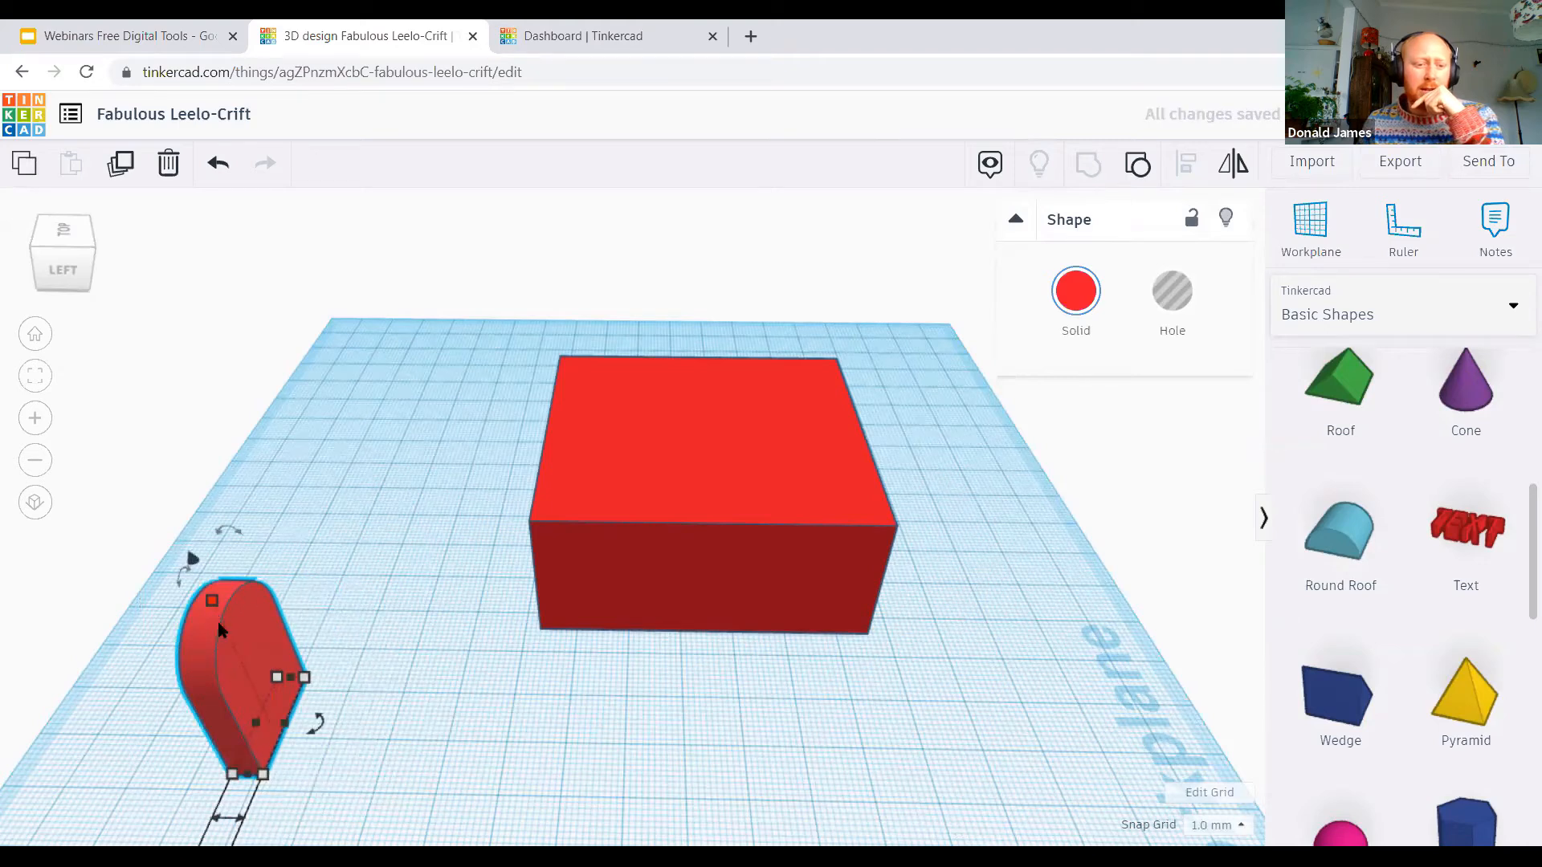
drag(213, 608, 224, 647)
drag(248, 776, 255, 744)
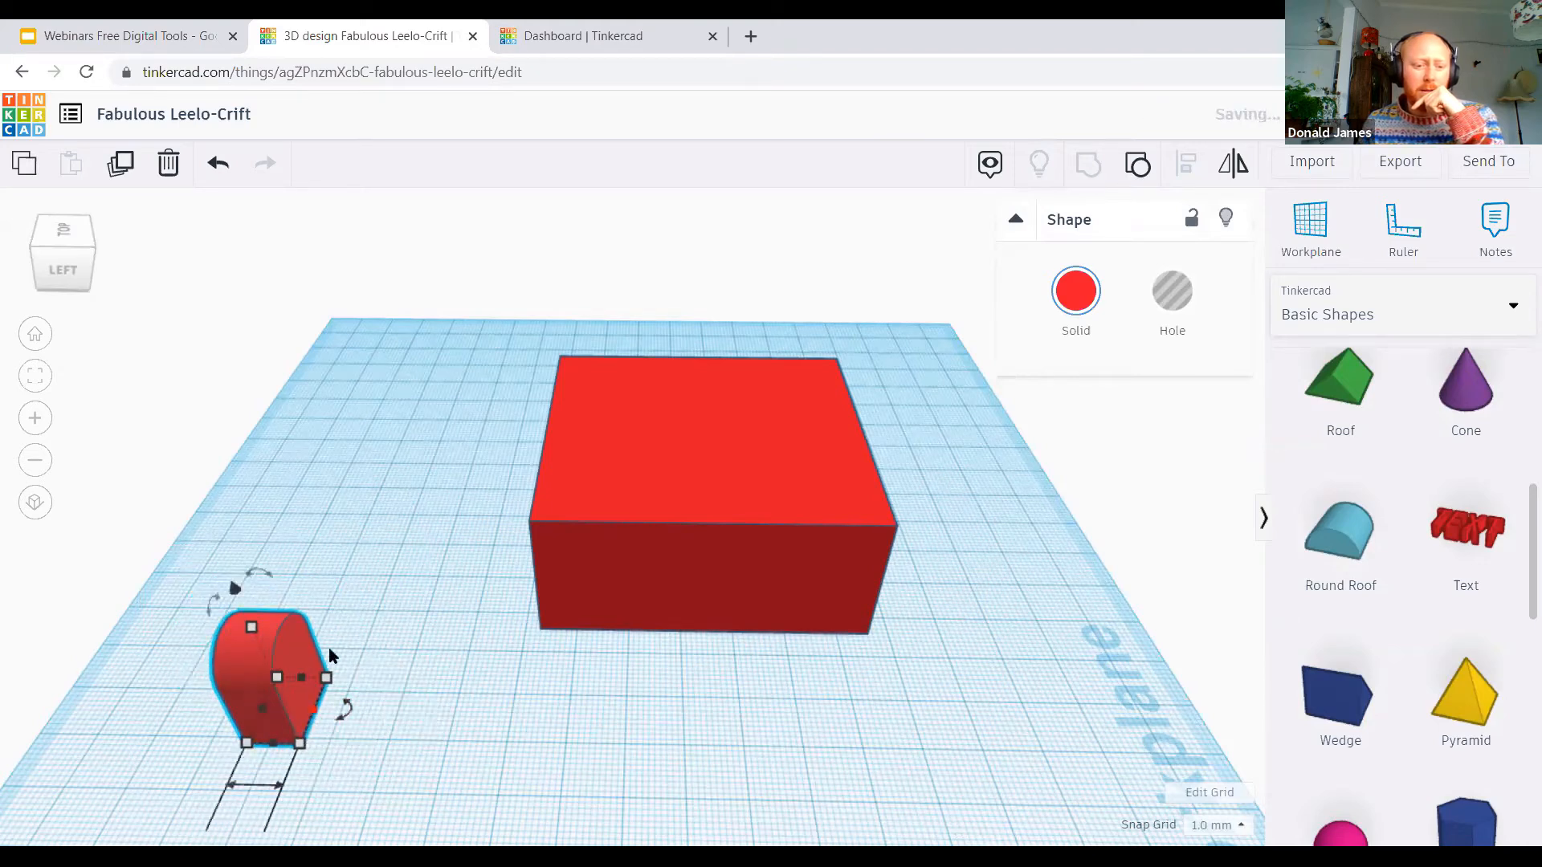
Step: Move the arch piece into the front wall of the large hollow box and turn it into a hole
drag(304, 639, 760, 631)
drag(766, 699, 717, 730)
drag(737, 646, 729, 564)
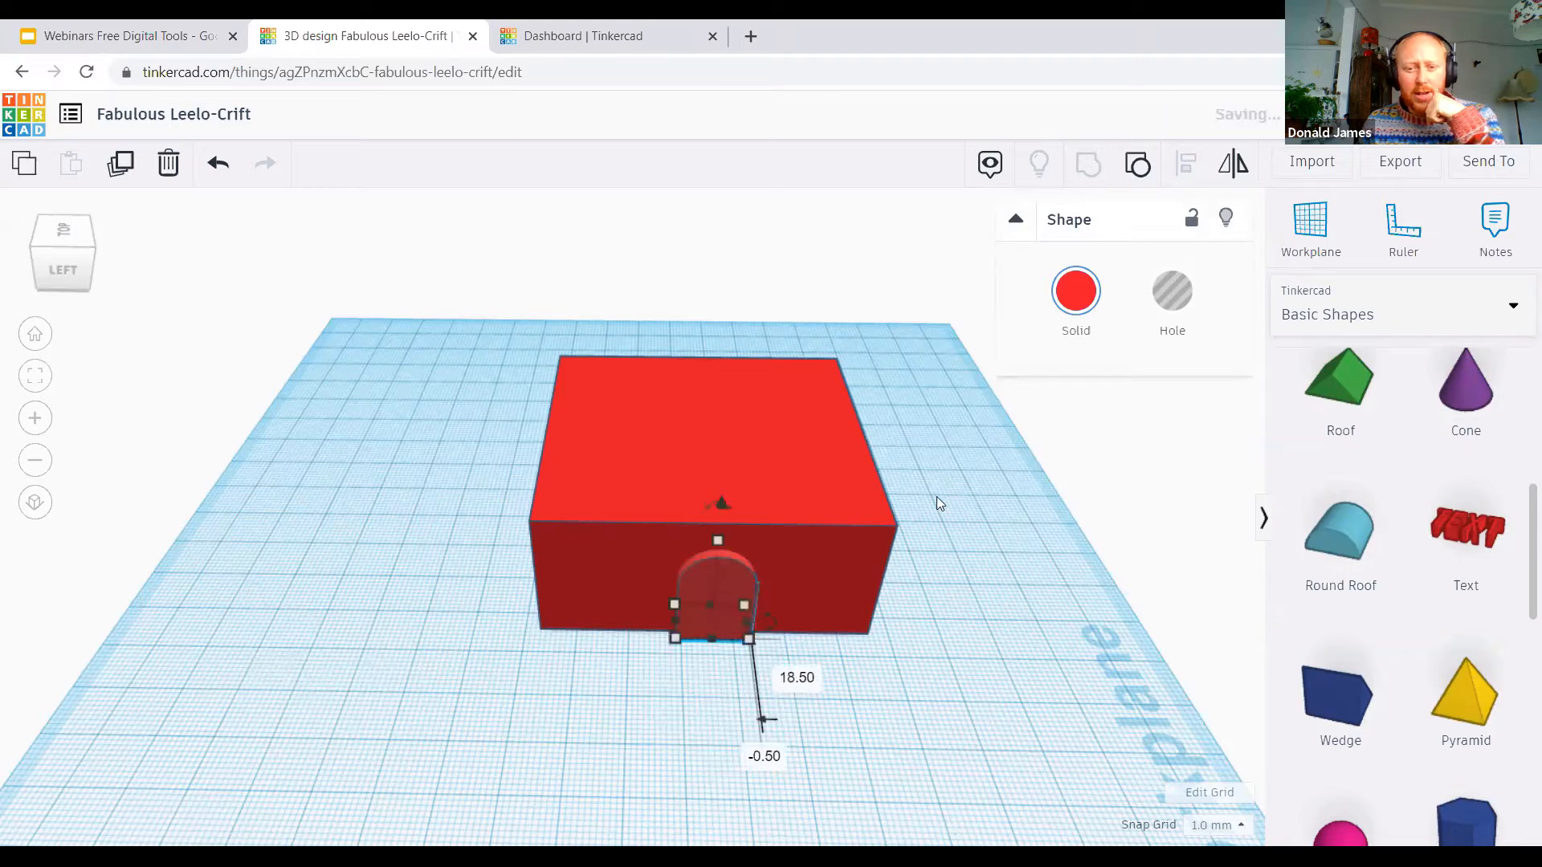
click(1199, 309)
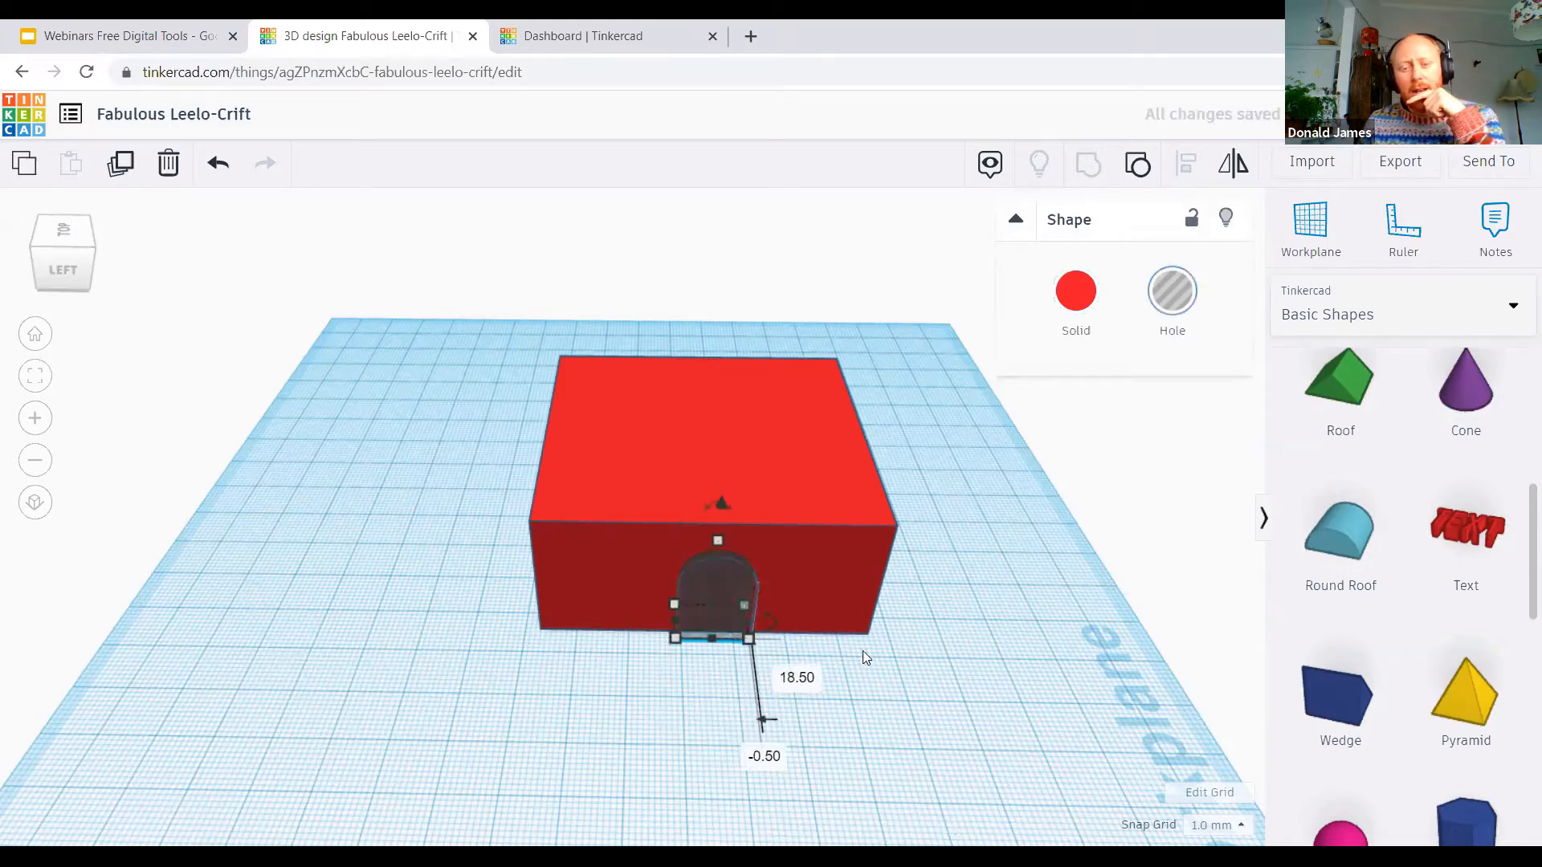
Step: Group the large hollow box with the arched hole to cut a doorway in its front wall
drag(853, 683, 649, 562)
drag(523, 445, 483, 408)
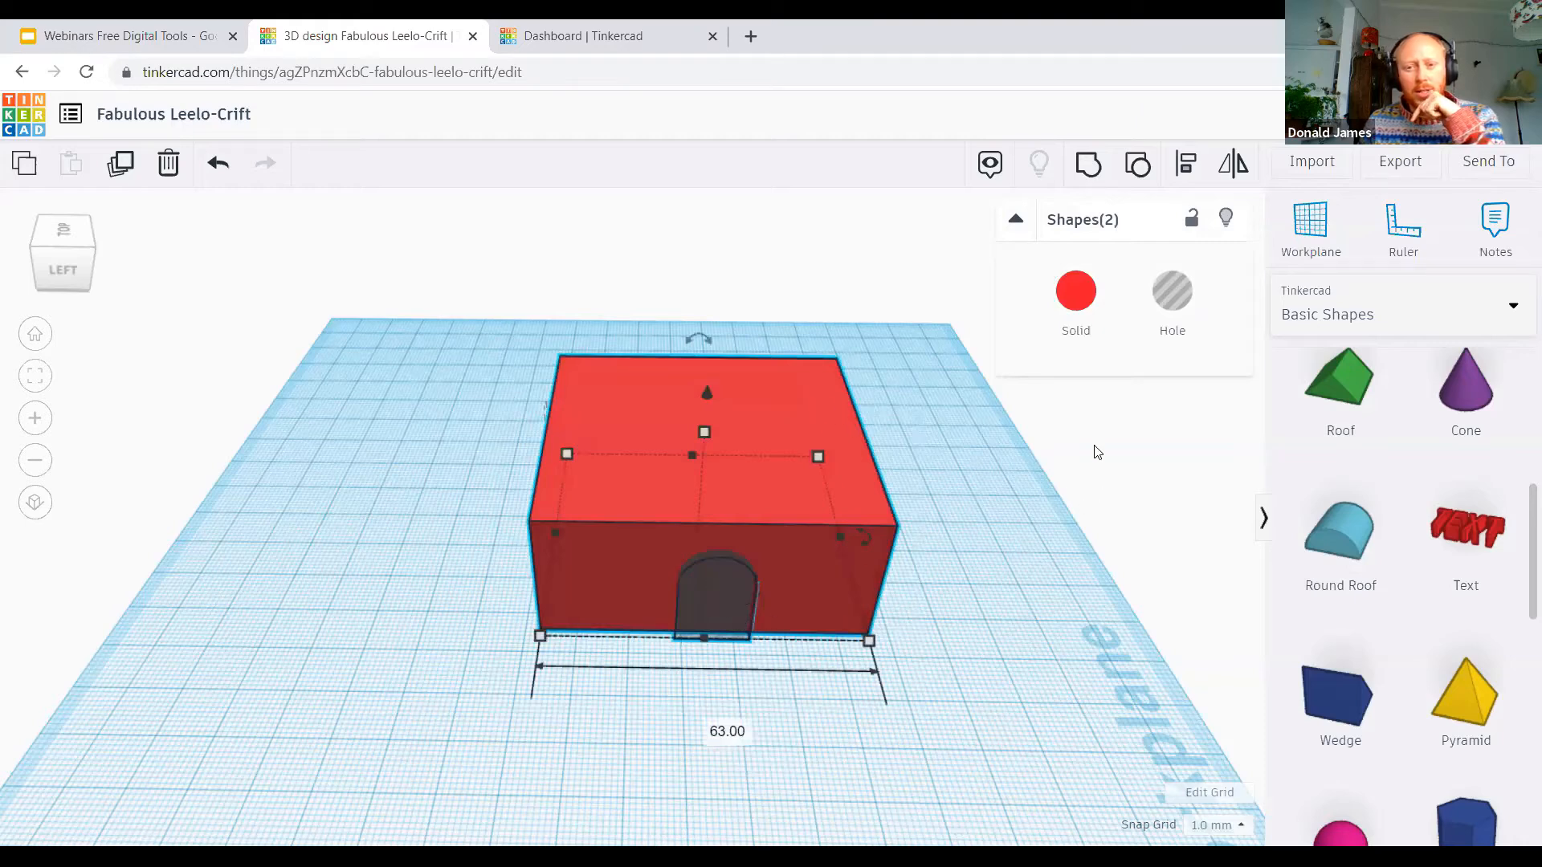
click(1088, 165)
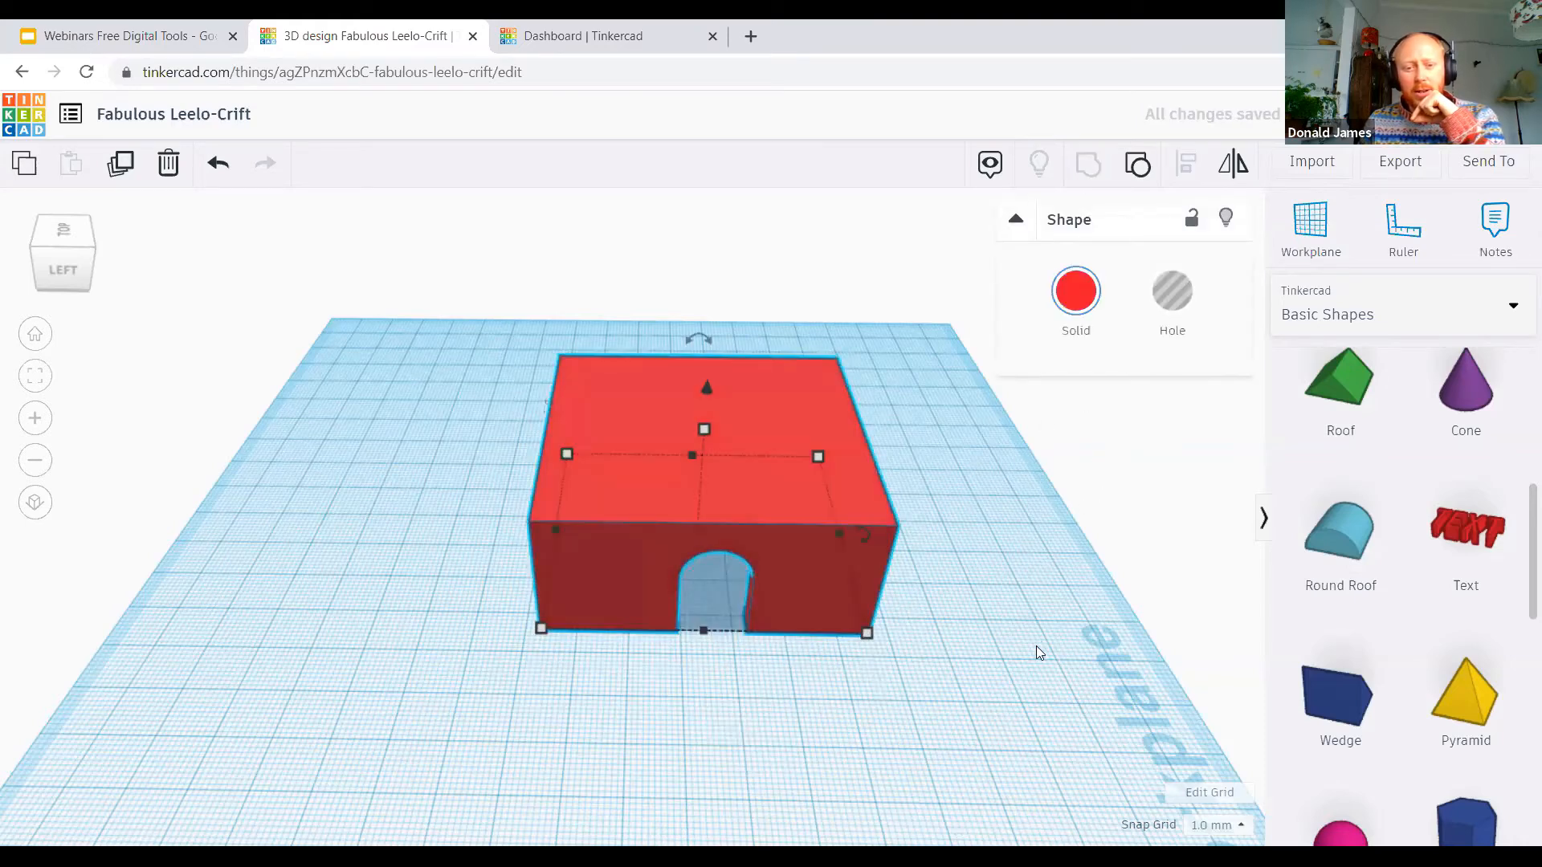
right_drag(1005, 630, 972, 637)
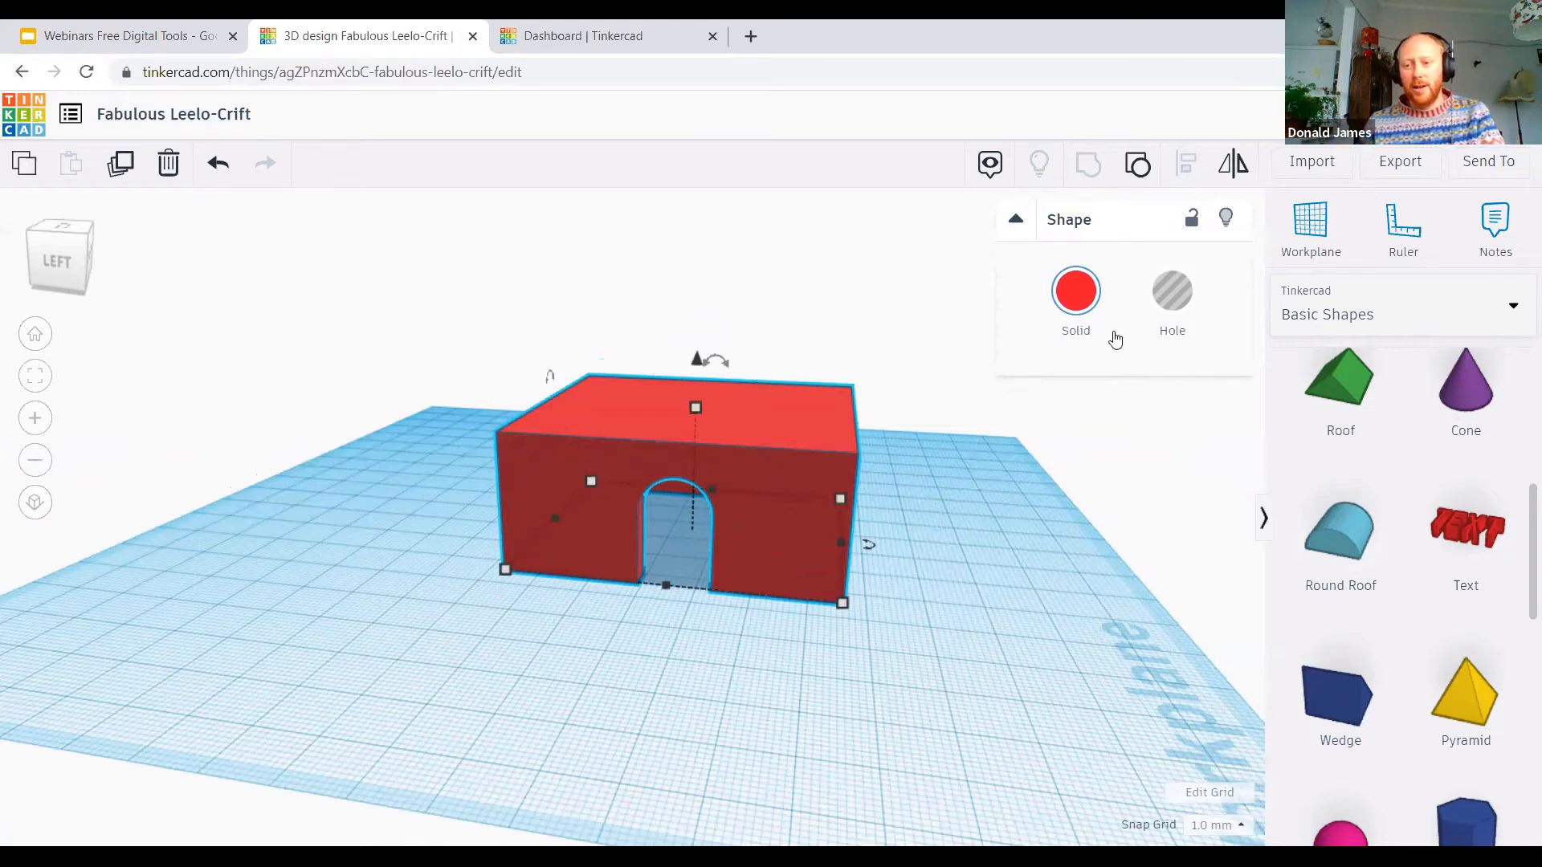
Step: Add a green roof shape to the workplane and move it beside the wall of the red box next to the doorway side
scroll(1376, 695, down, 3)
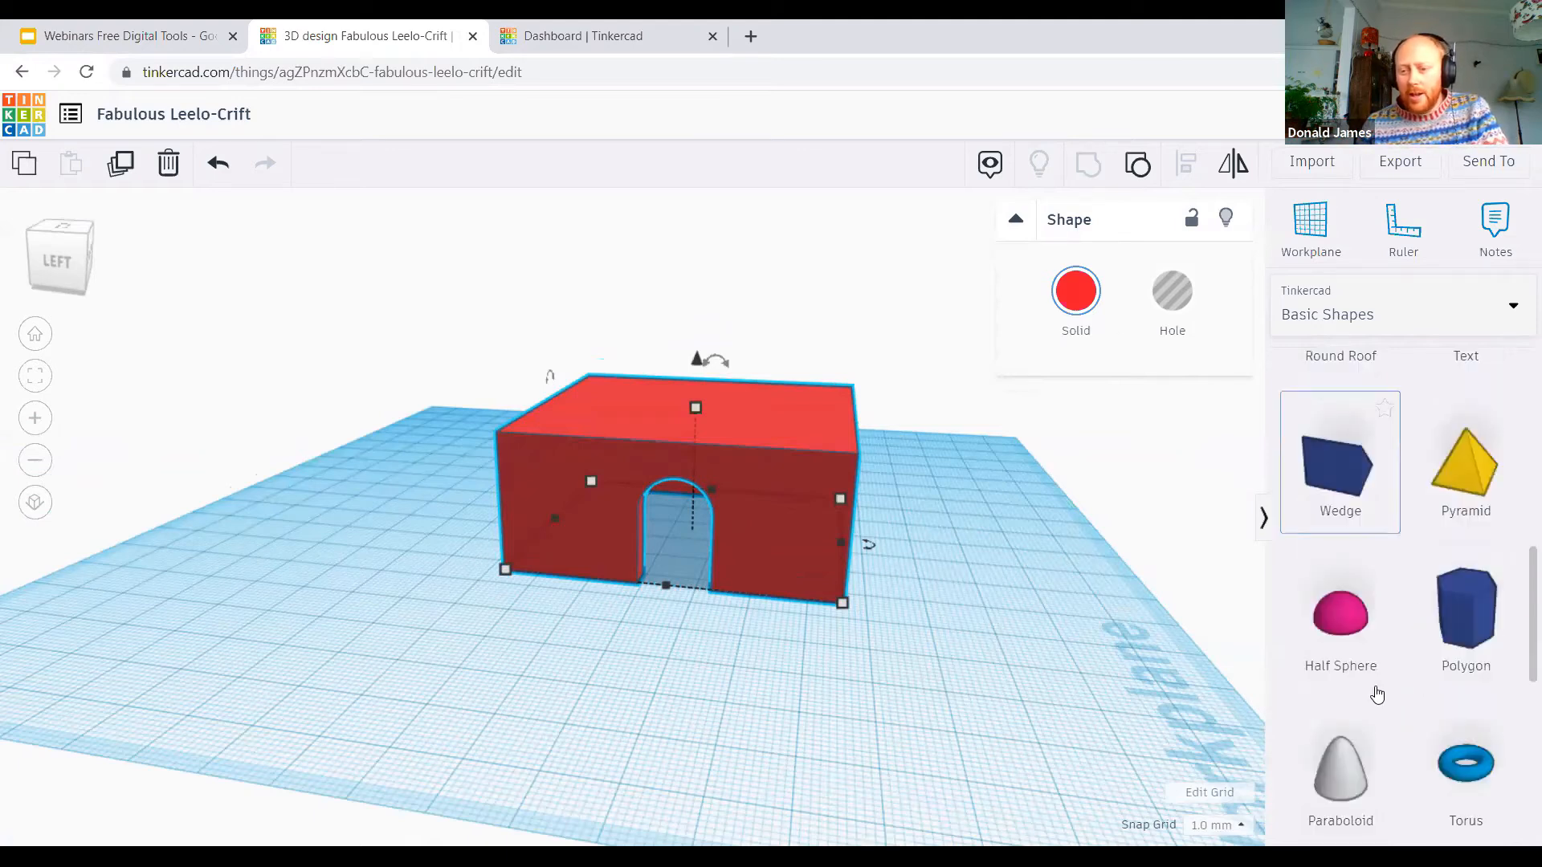
scroll(1370, 688, up, 4)
scroll(1407, 610, up, 2)
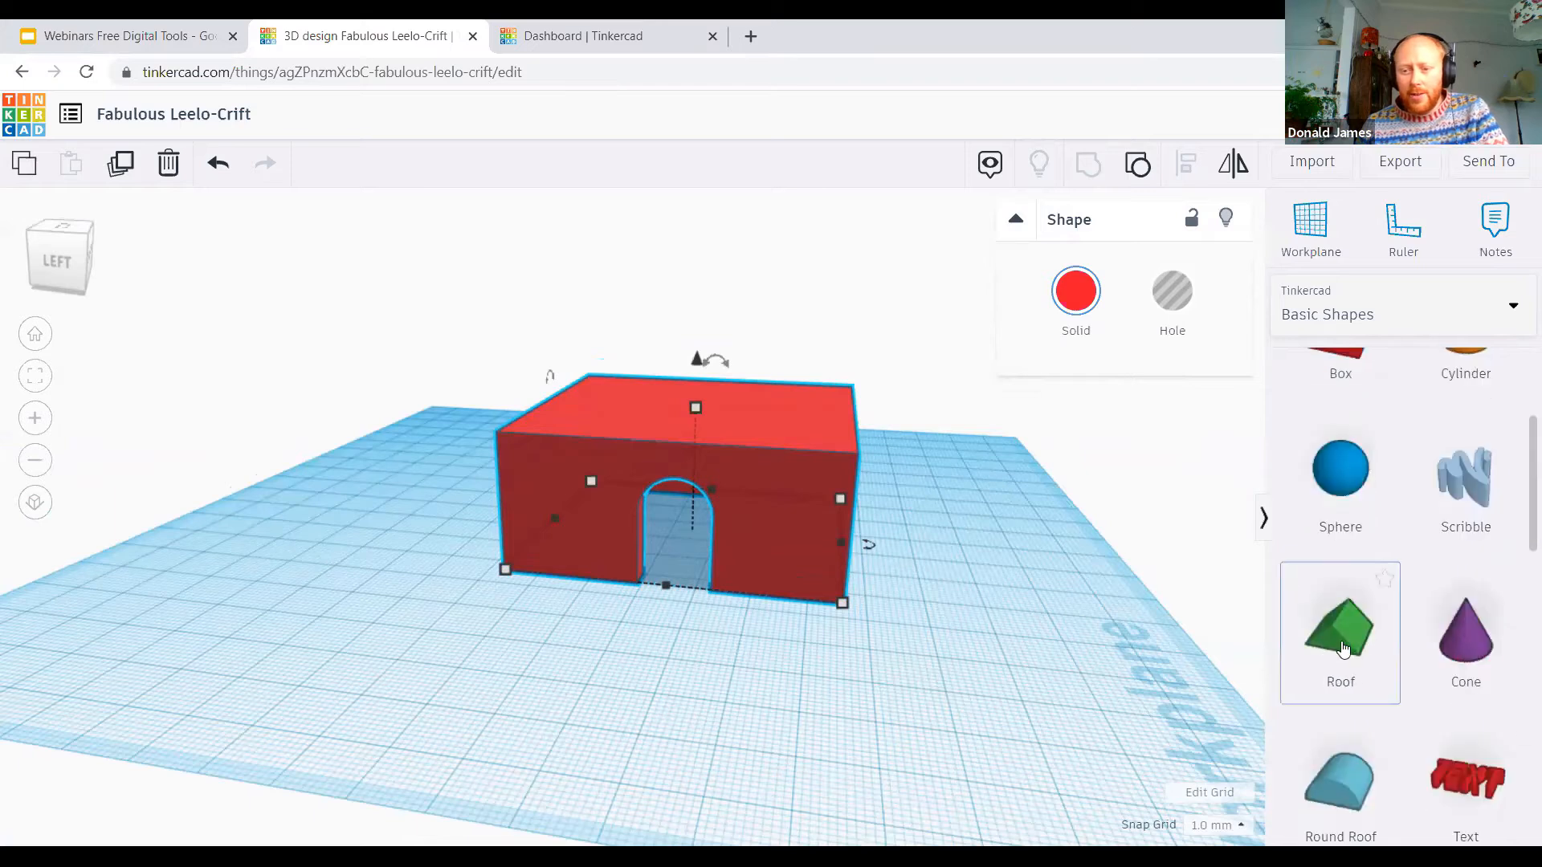
drag(431, 739, 343, 601)
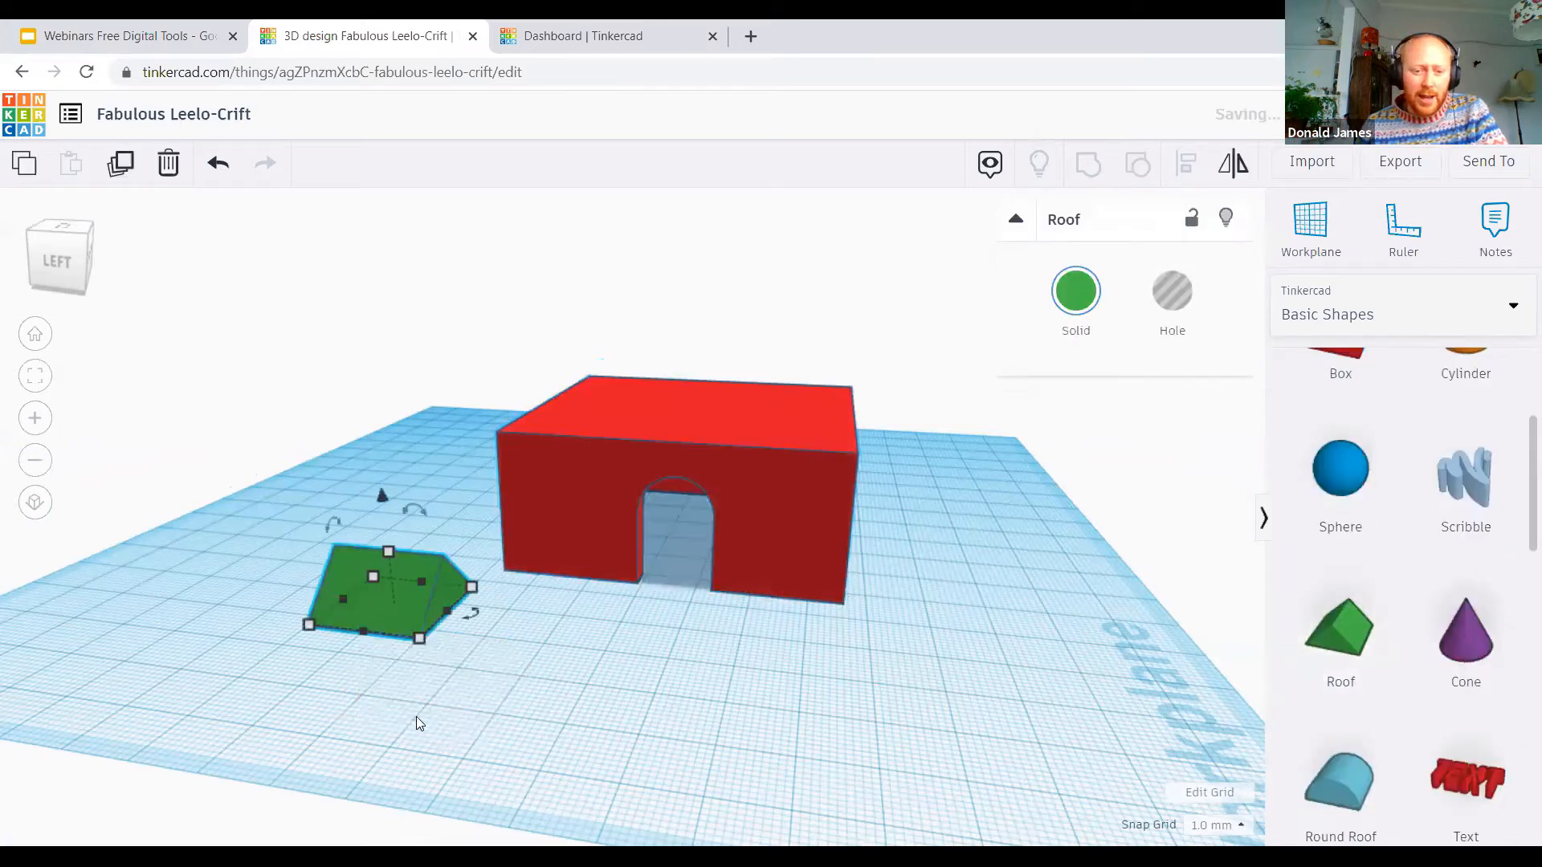
right_drag(792, 704, 821, 605)
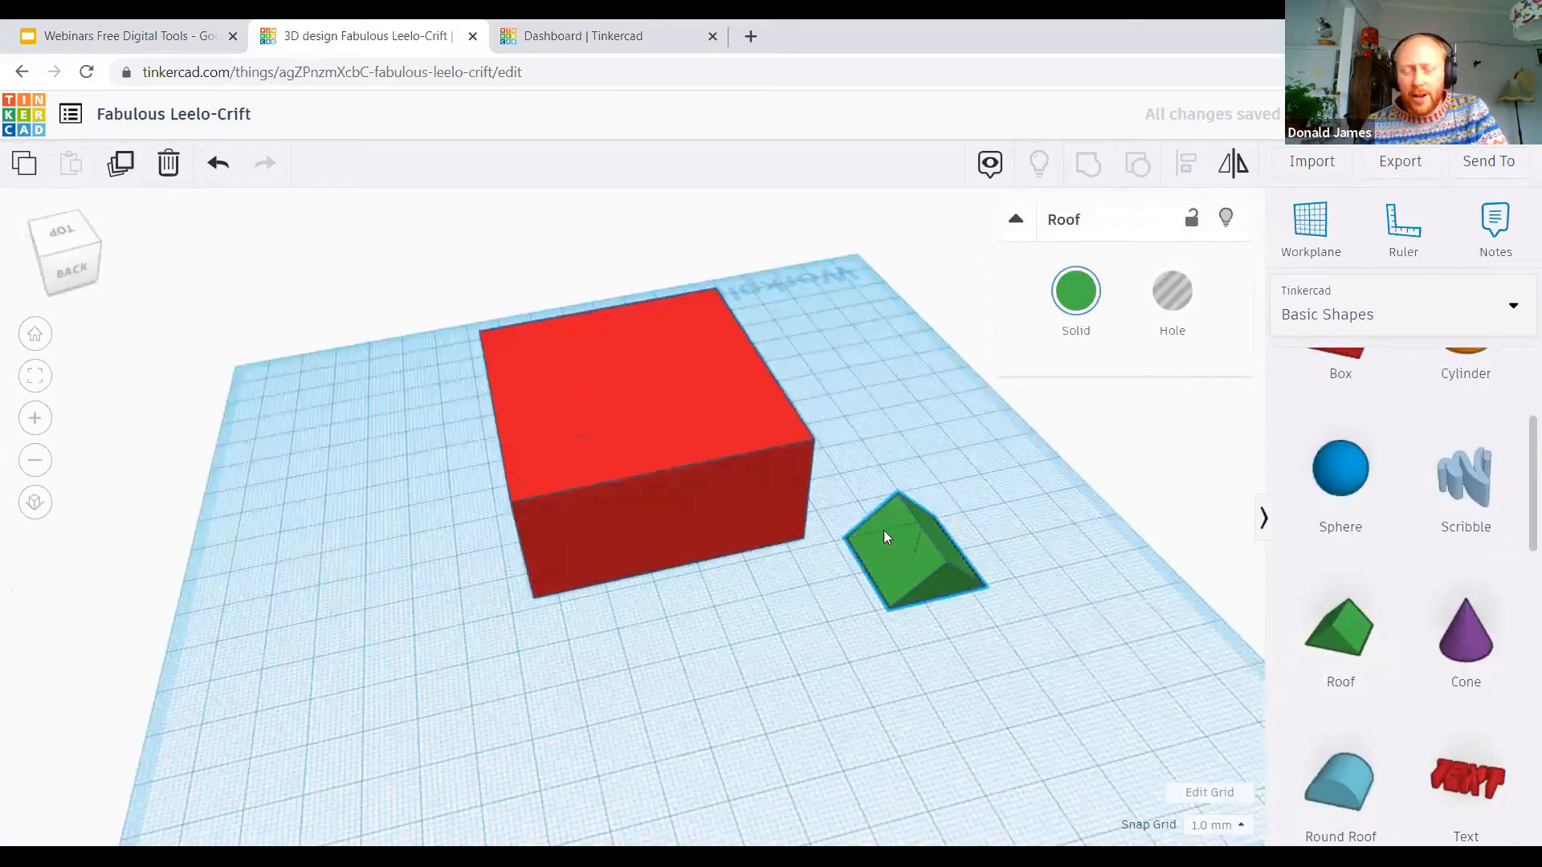
right_drag(885, 552, 875, 614)
drag(883, 536, 539, 620)
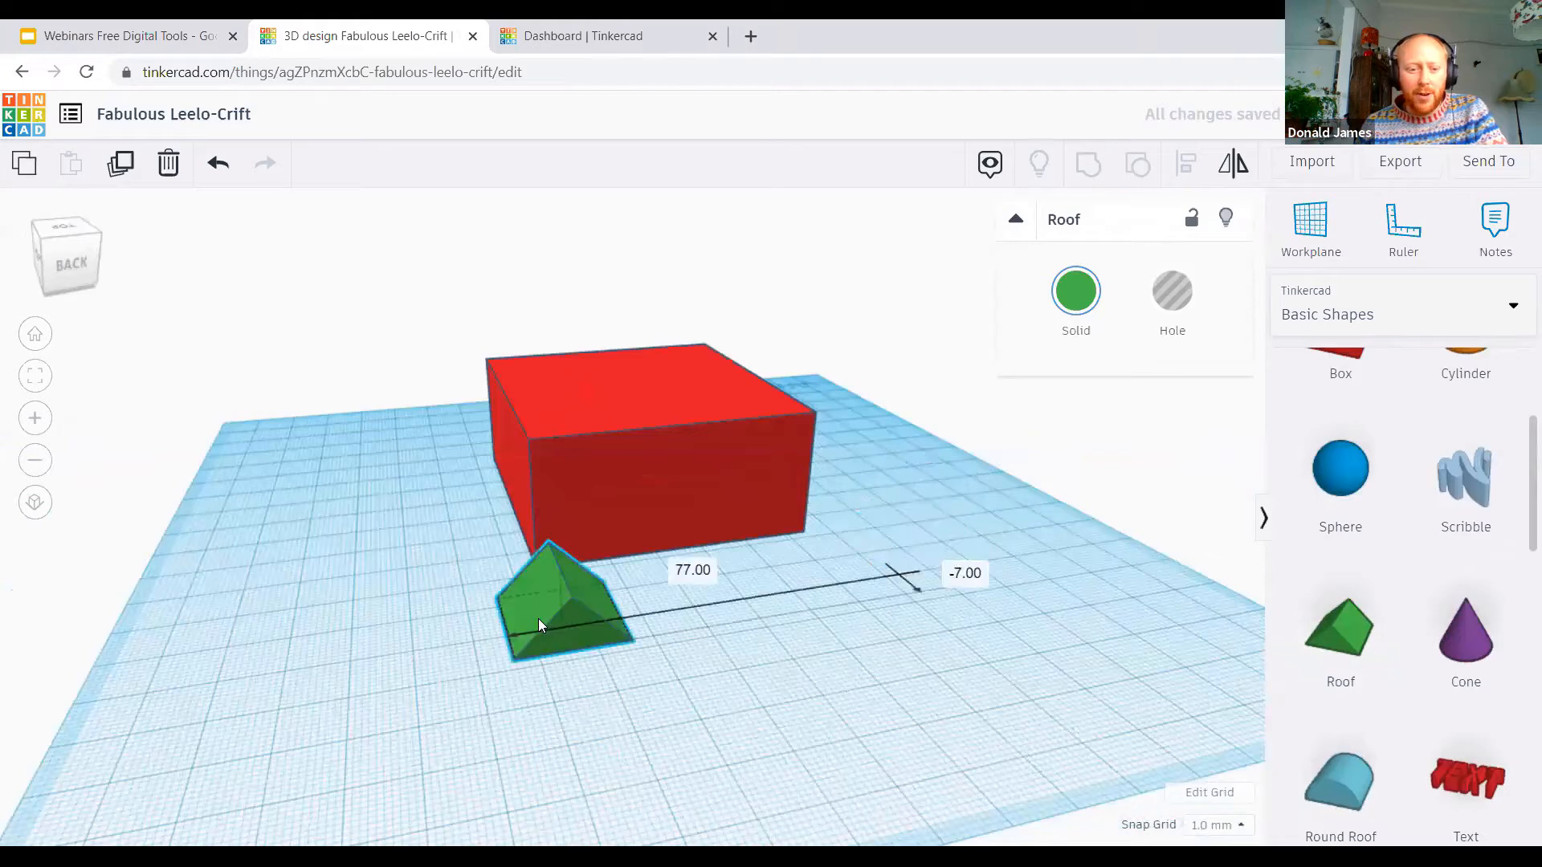
Step: Stretch the roof into a strip 76 mm long and 9 mm wide, and make it slightly taller
drag(650, 640, 664, 634)
drag(922, 588, 901, 564)
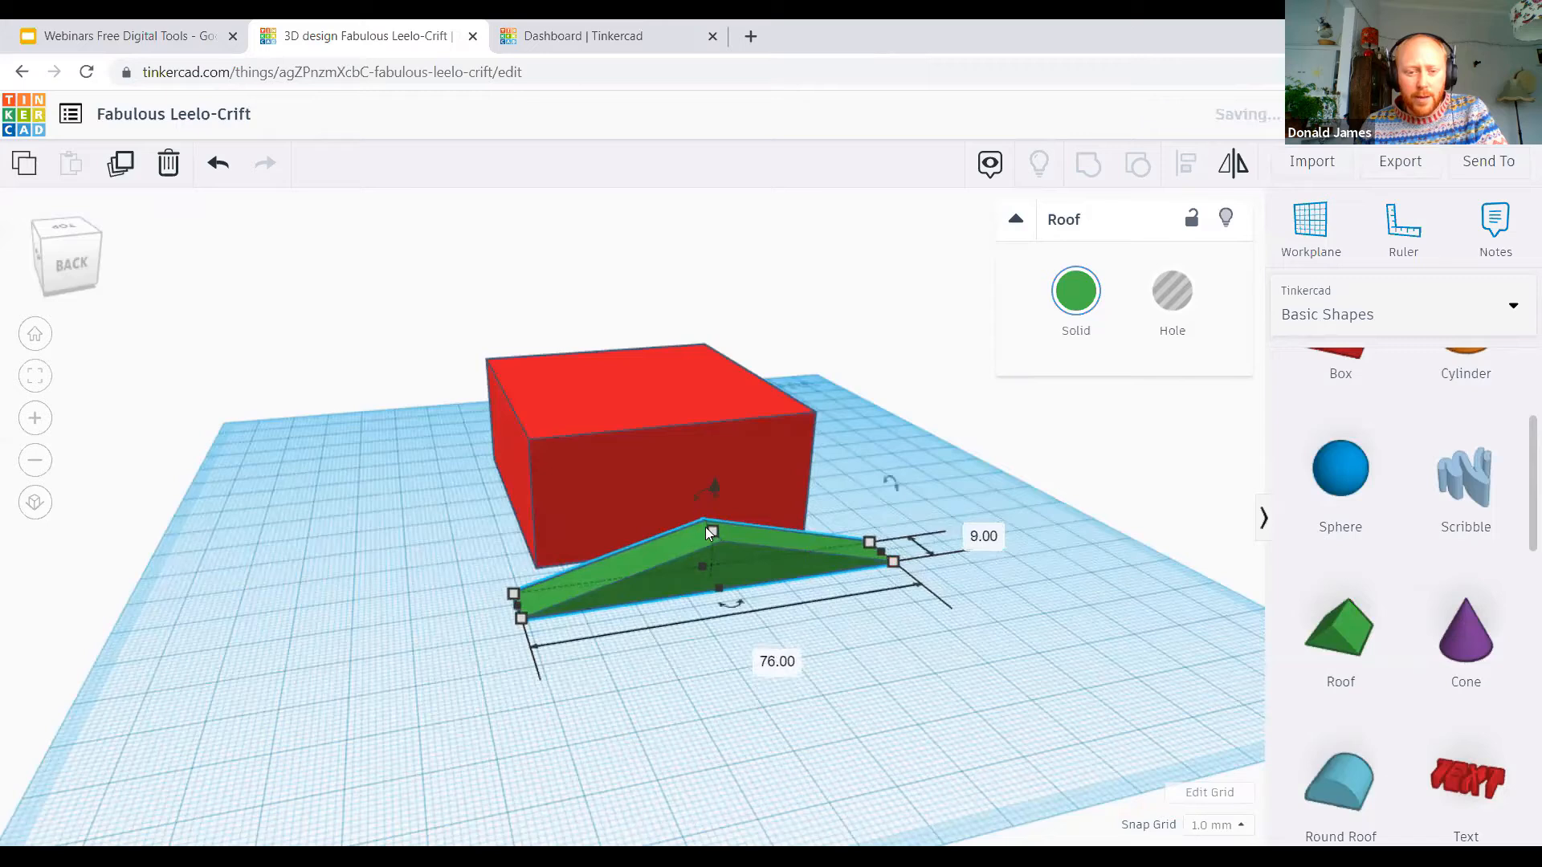
drag(712, 514, 713, 501)
Step: Change the roof strip's solid colour to orange
right_drag(730, 592, 1079, 294)
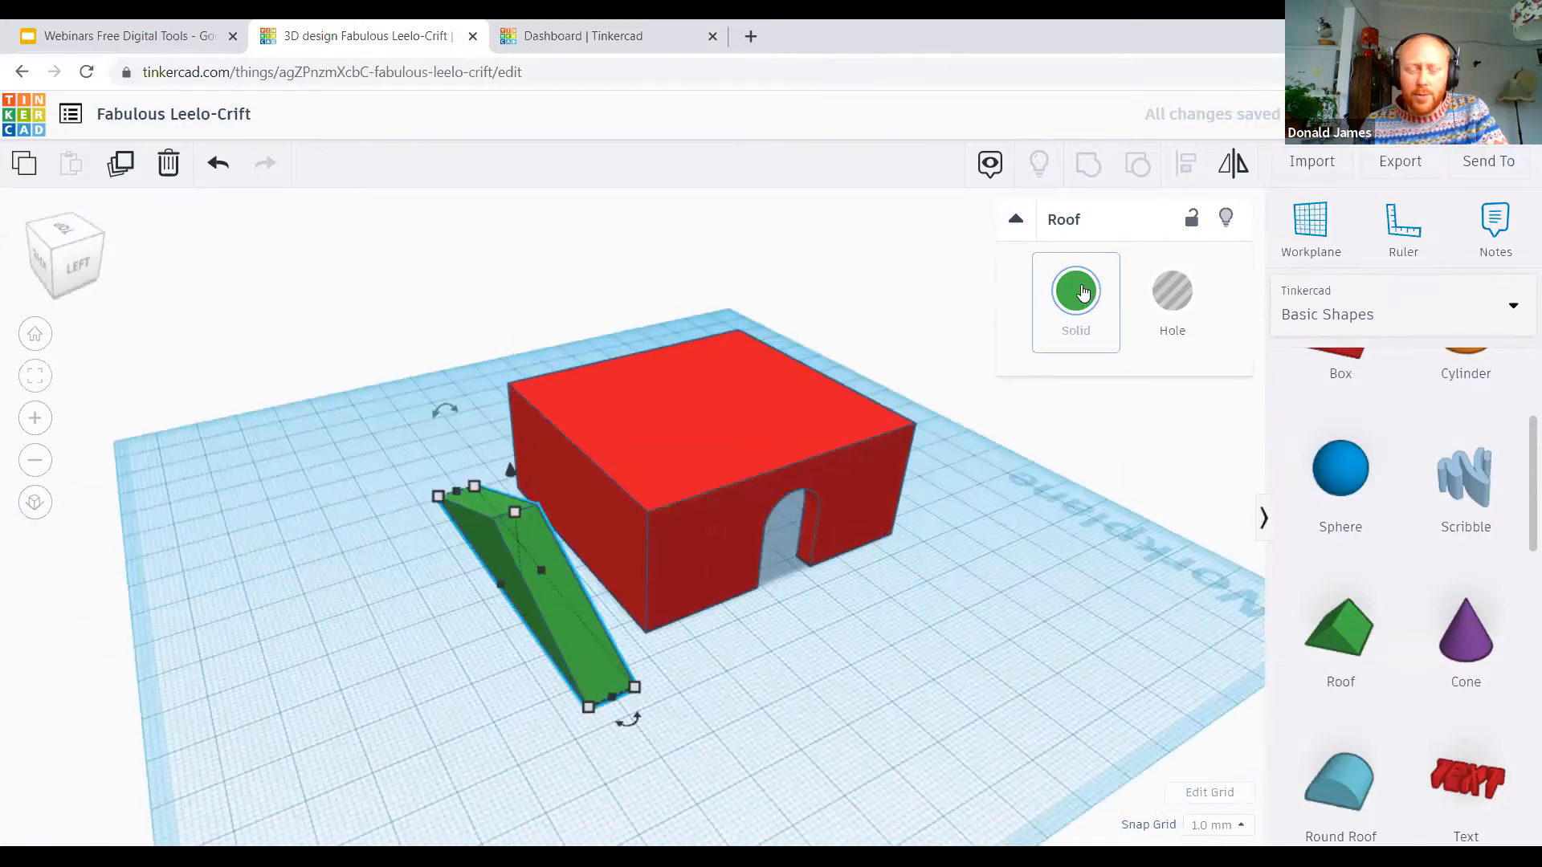
click(1081, 293)
click(1091, 479)
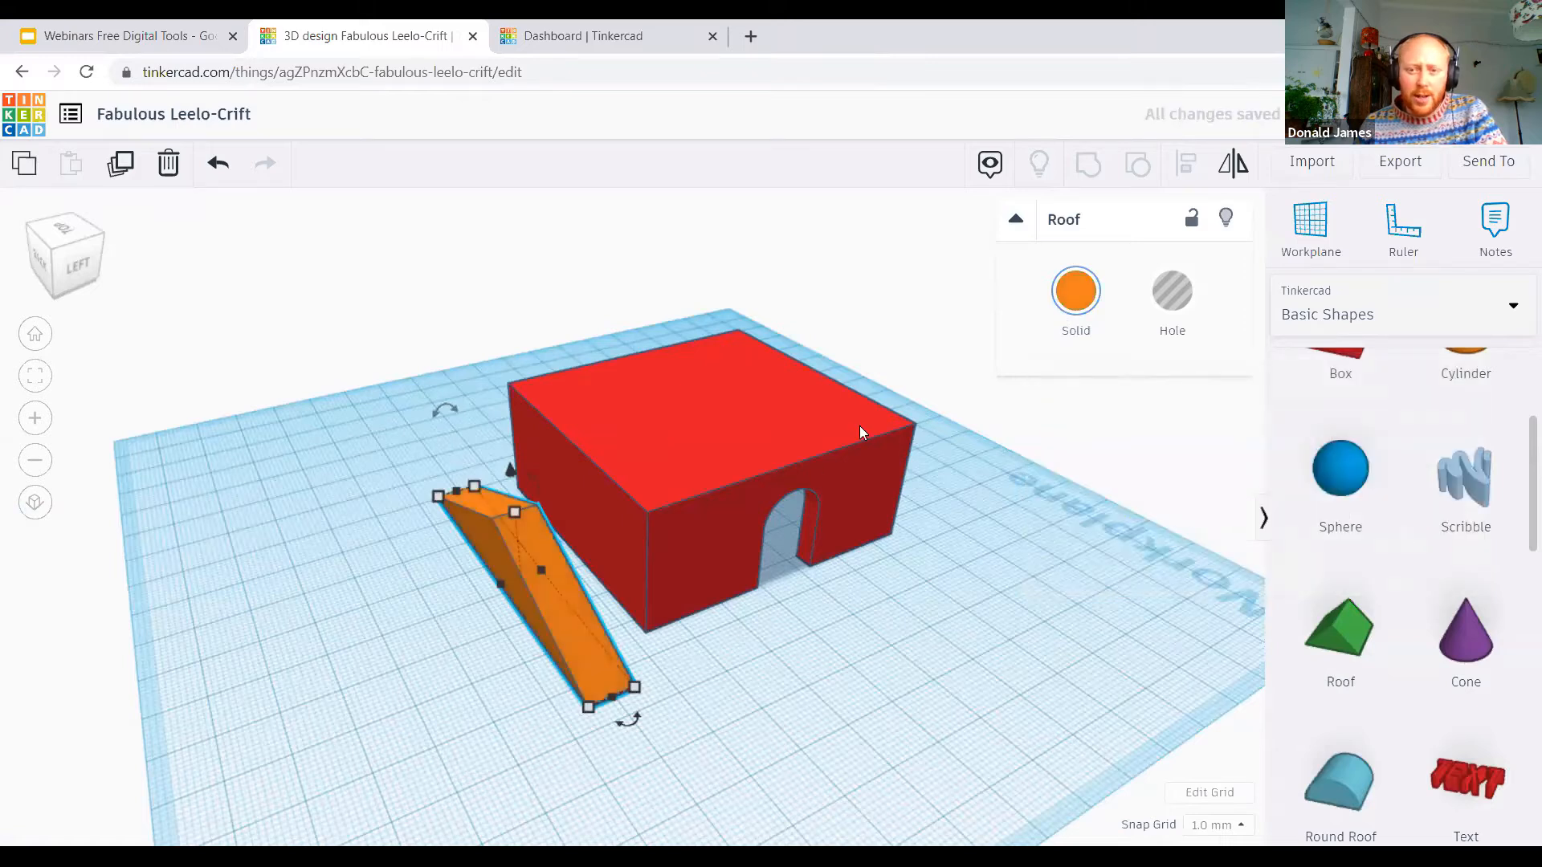
Step: Duplicate the orange roof strip and shift the copy along until it sits flush against the original
click(122, 170)
key(Left)
key(Left)
key(Left)
key(Left)
key(Left)
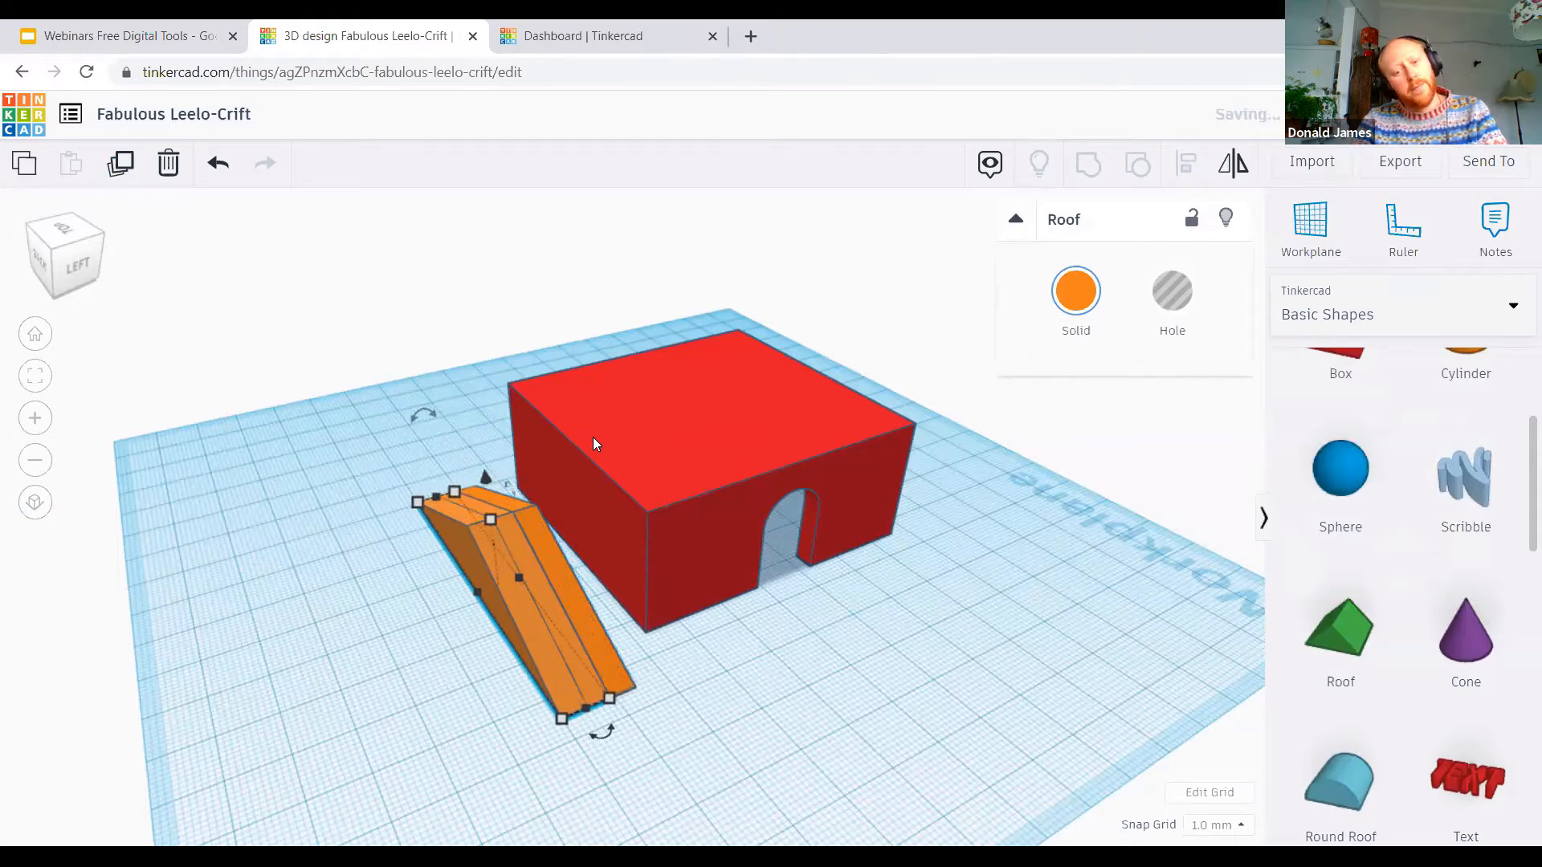
key(Left)
key(Left)
key(Left)
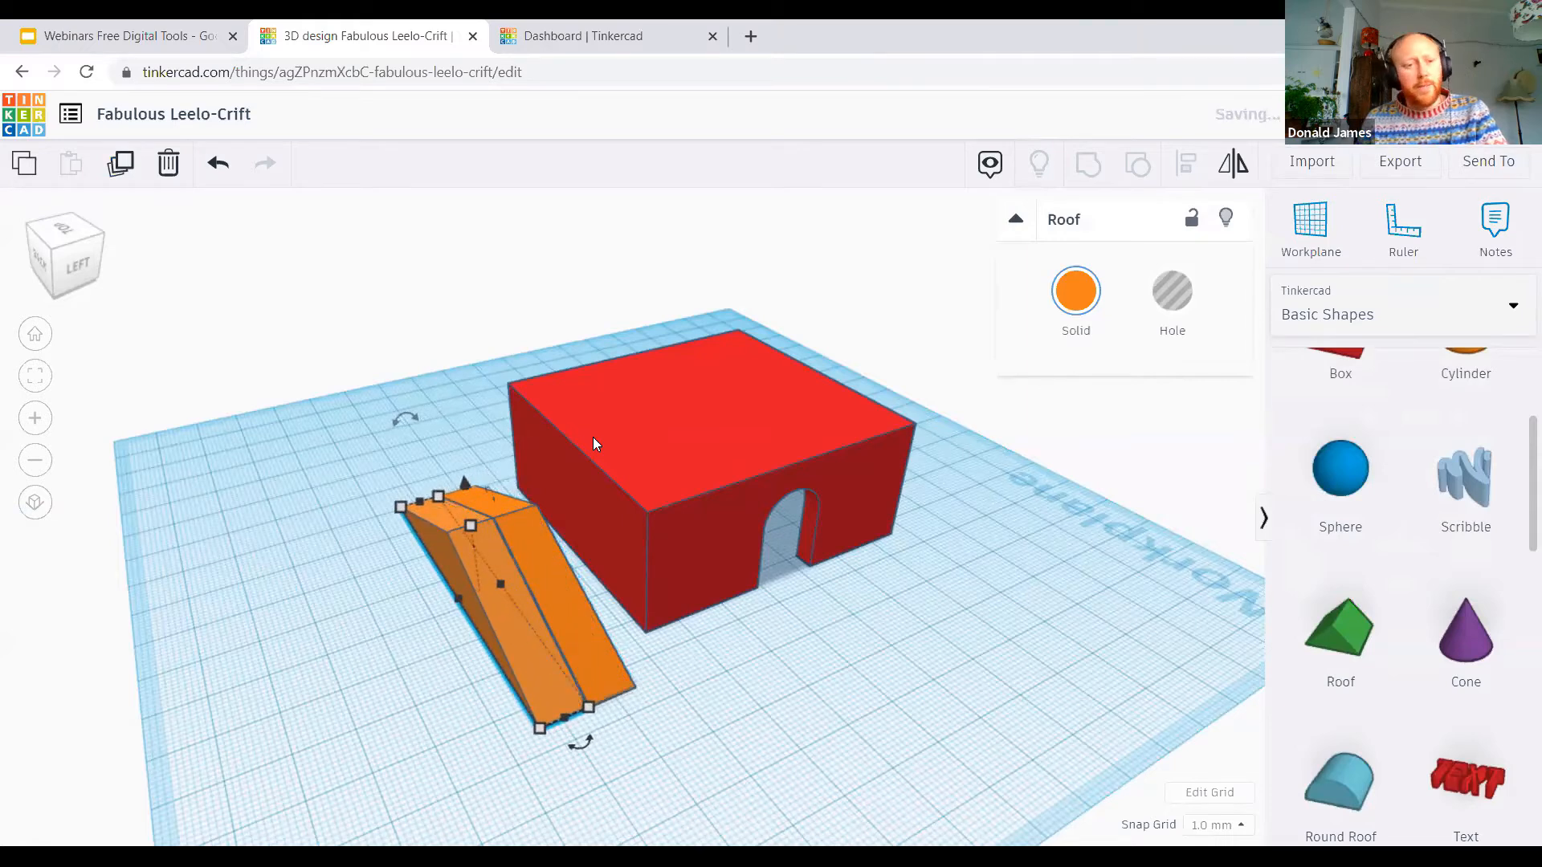
Step: Repeat the duplicate-and-shift five more times to build a row of seven adjoining roof strips
click(120, 169)
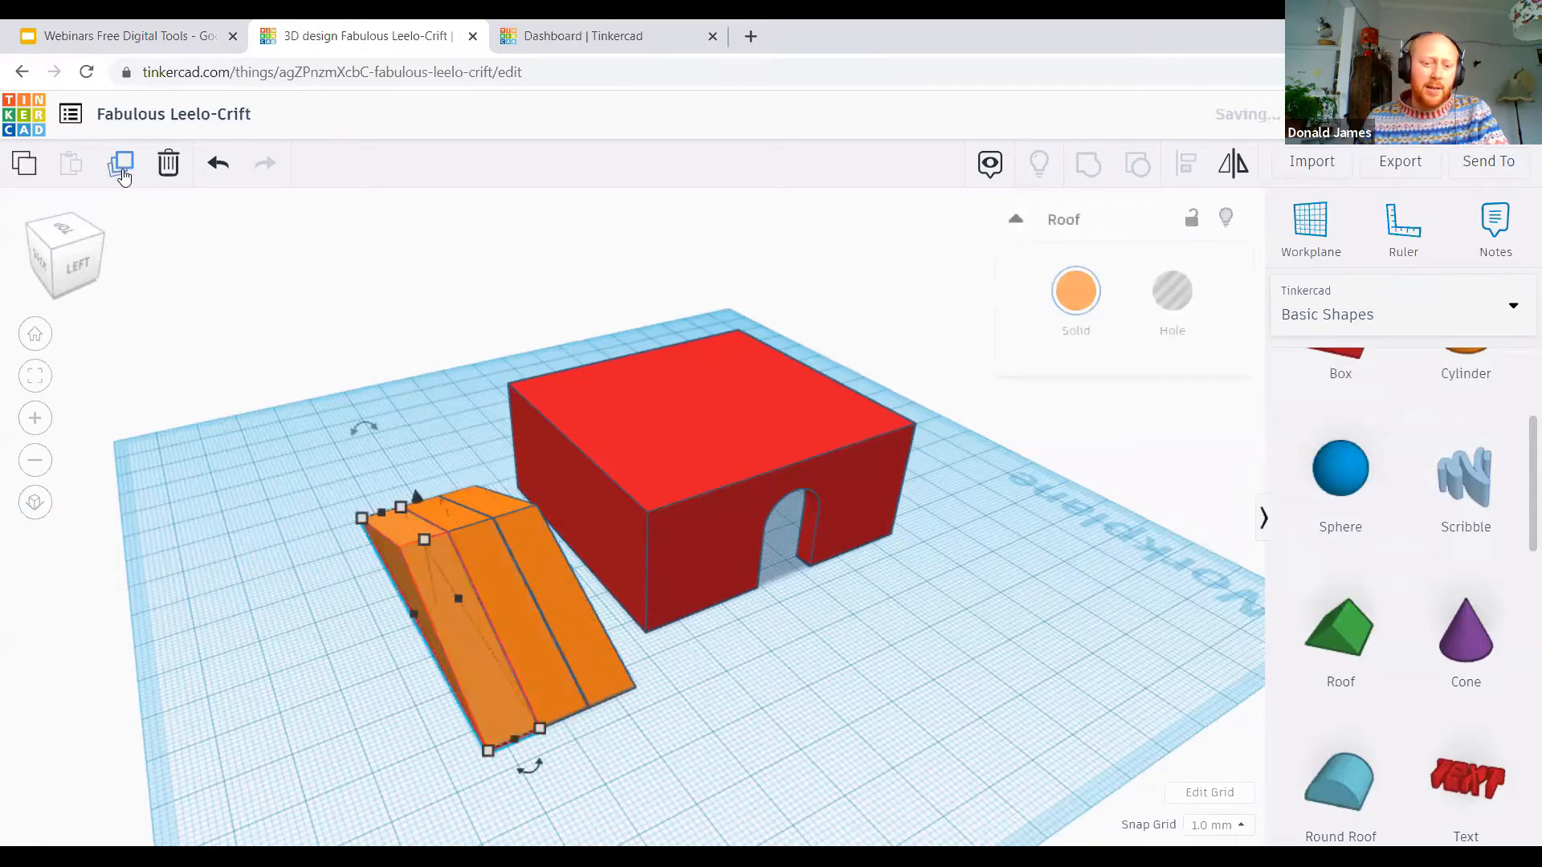
click(121, 168)
click(121, 169)
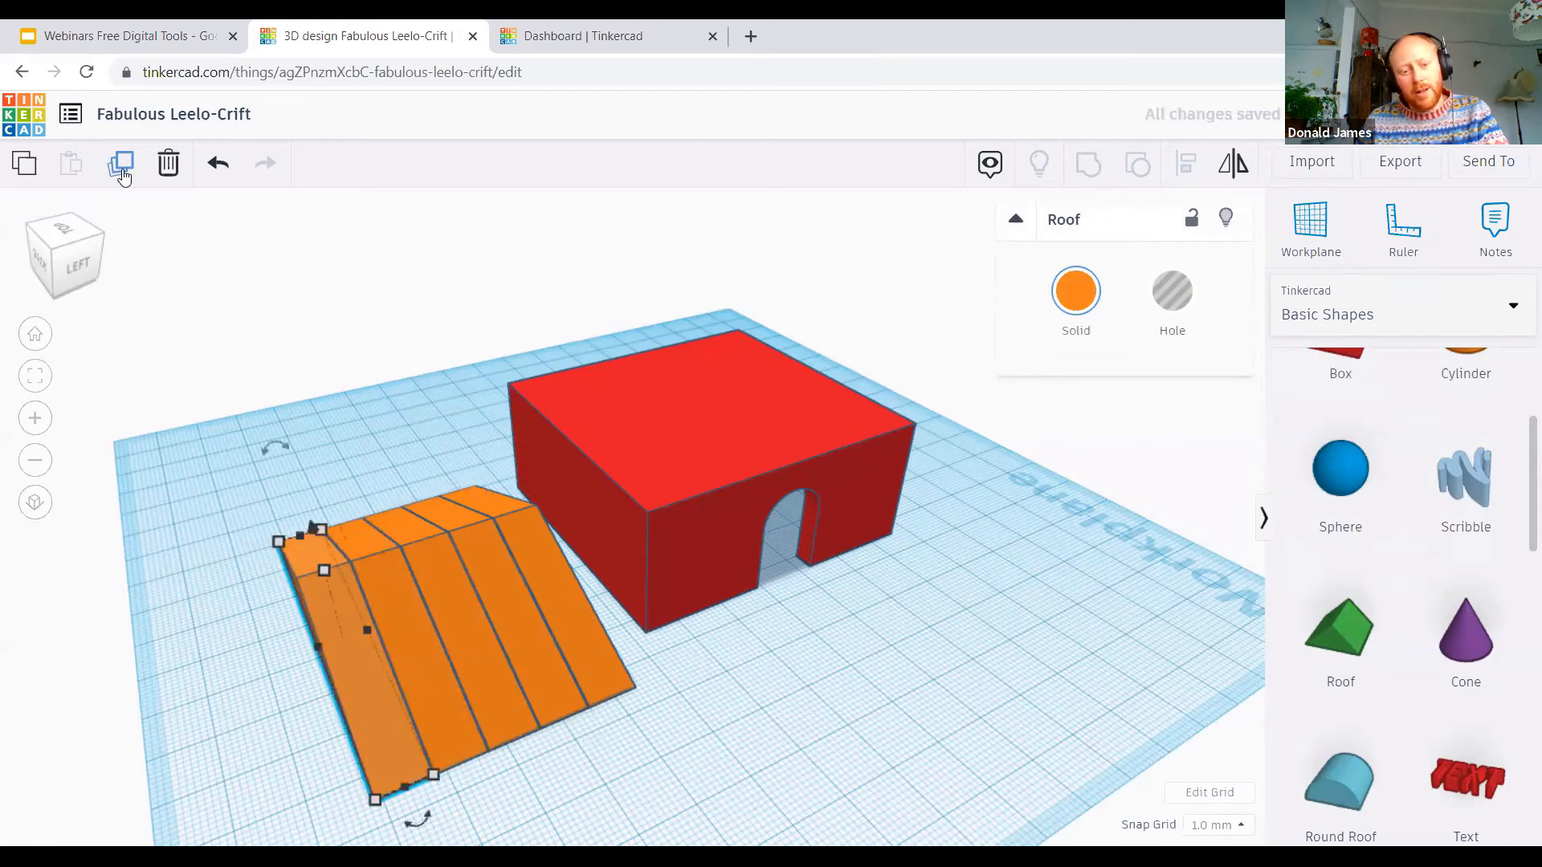
click(120, 169)
click(120, 168)
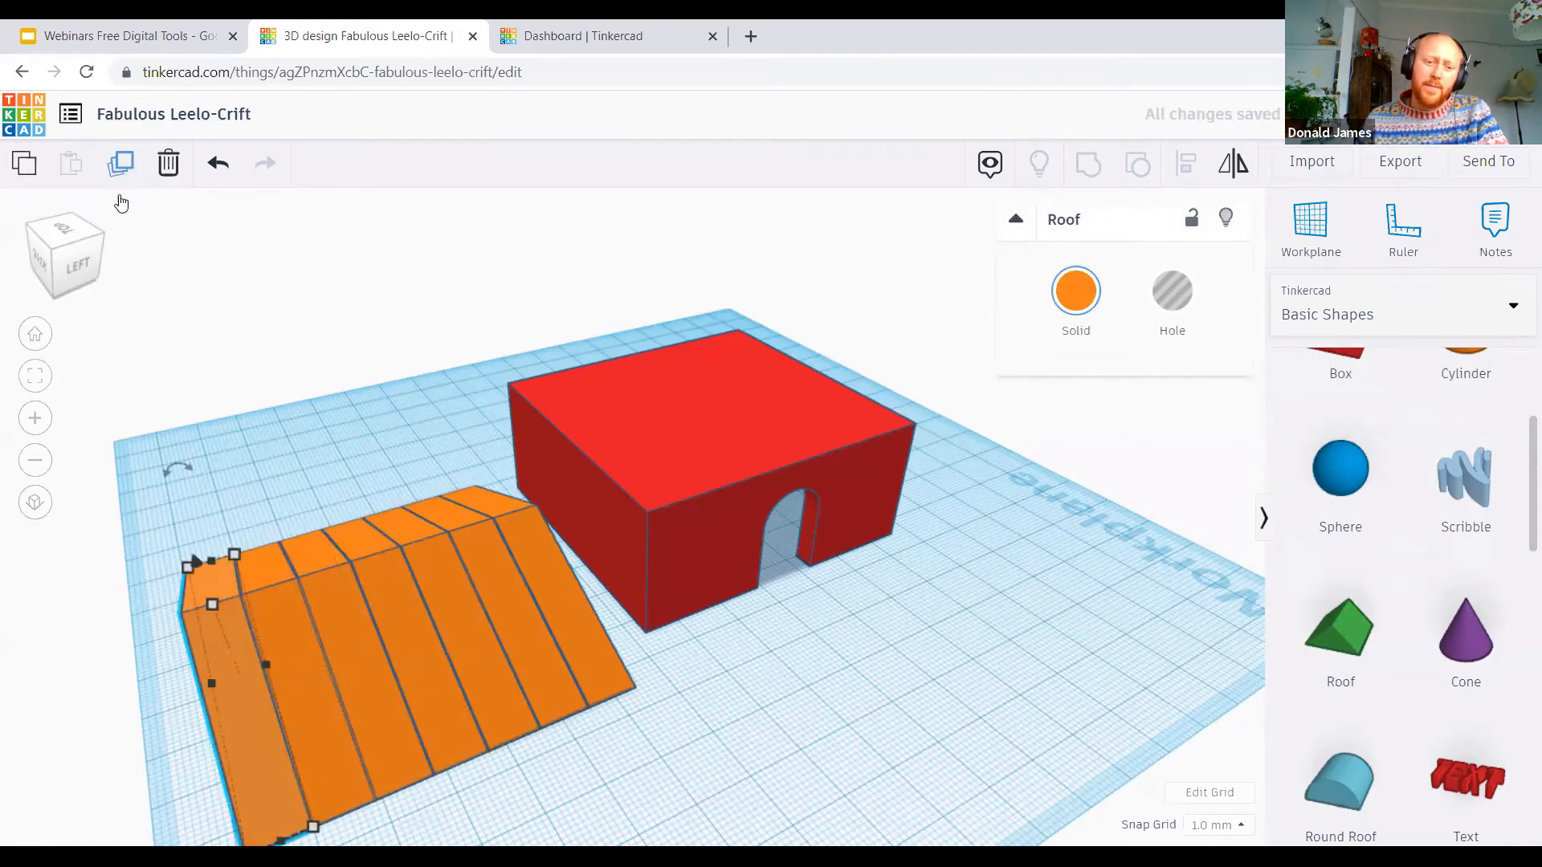
Step: Colour the second roof strip from the house yellow and the third strip green
click(539, 684)
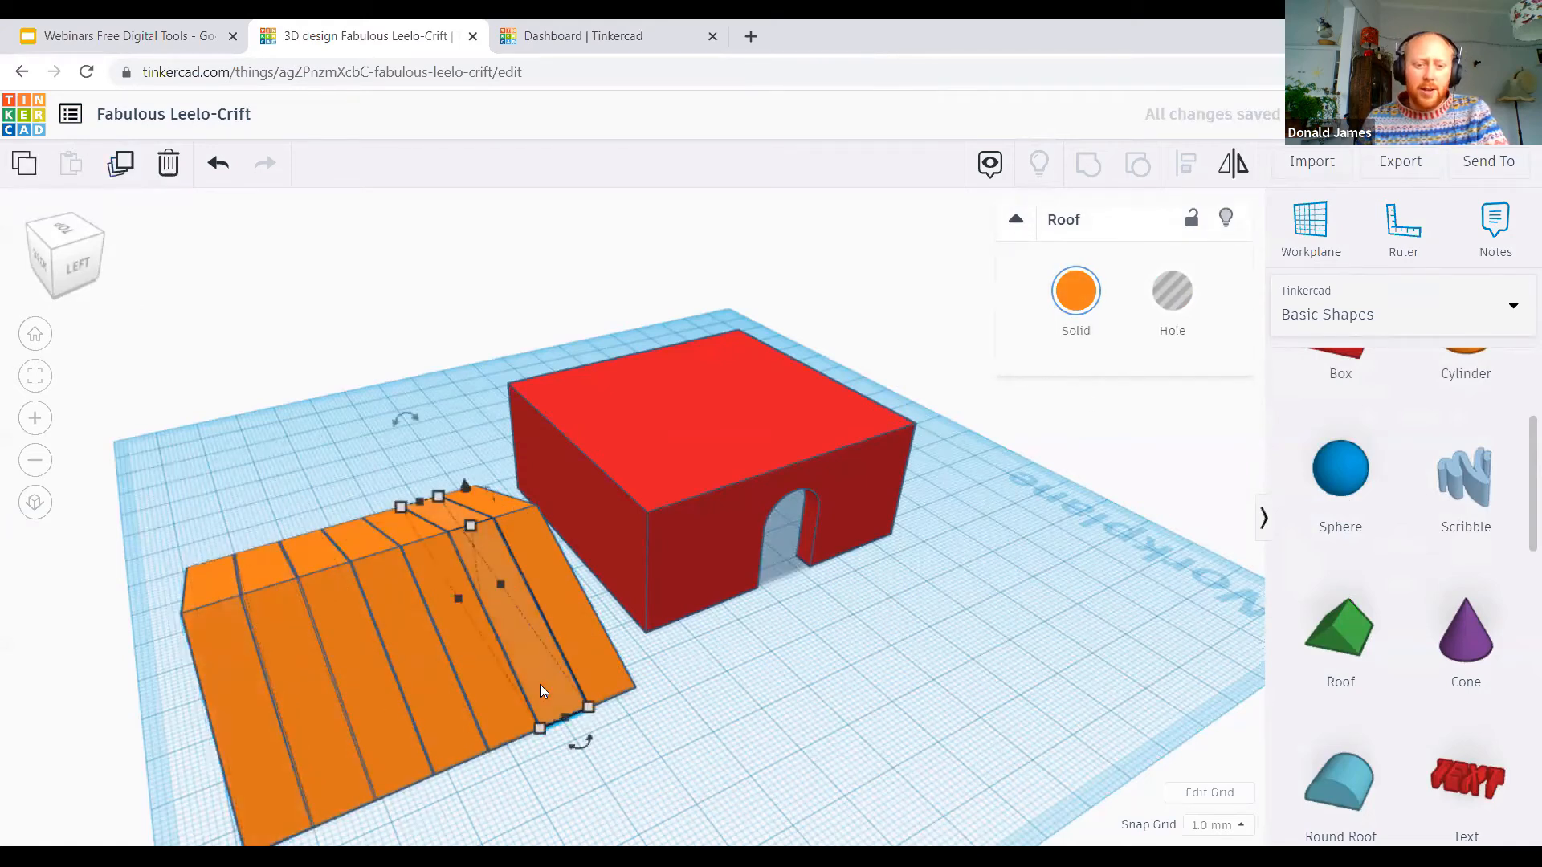
click(1094, 304)
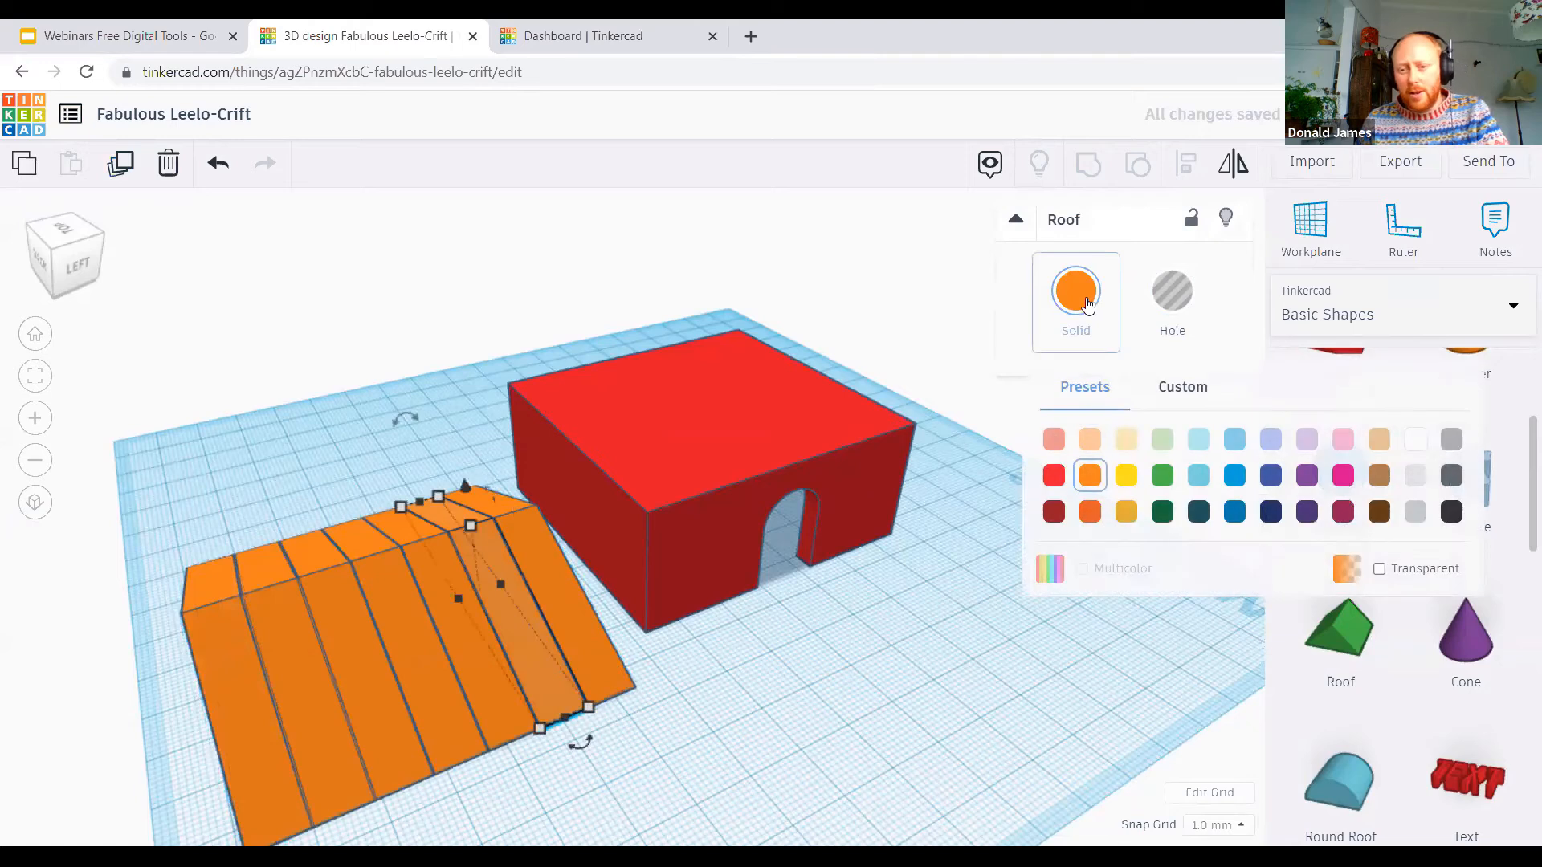
click(1108, 474)
click(474, 645)
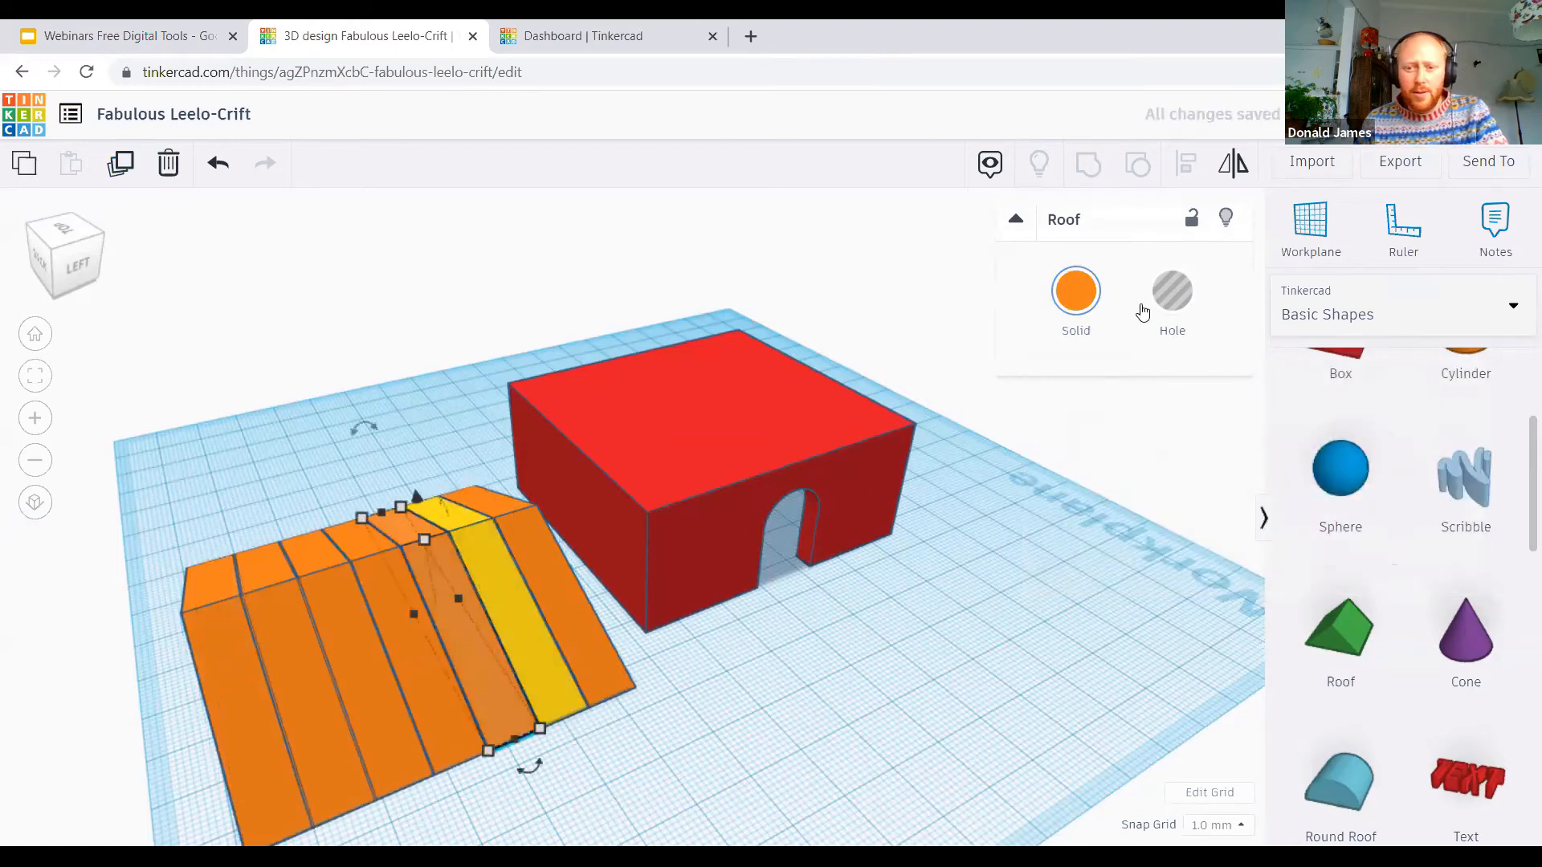
click(1076, 291)
click(1163, 476)
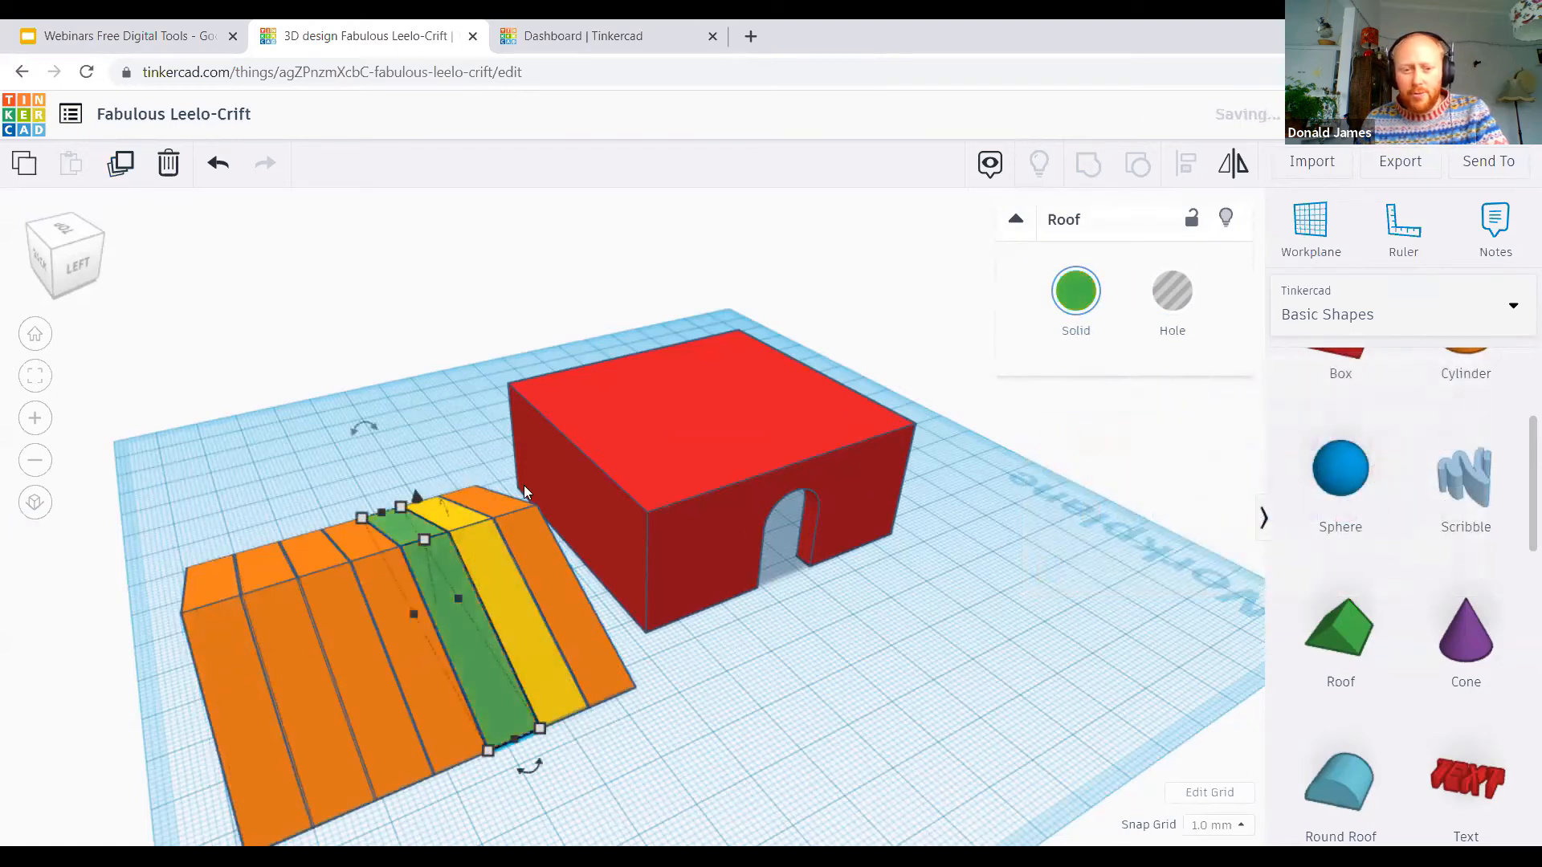
Step: Colour the fourth roof strip light blue and the fifth strip dark blue
click(414, 630)
click(1080, 308)
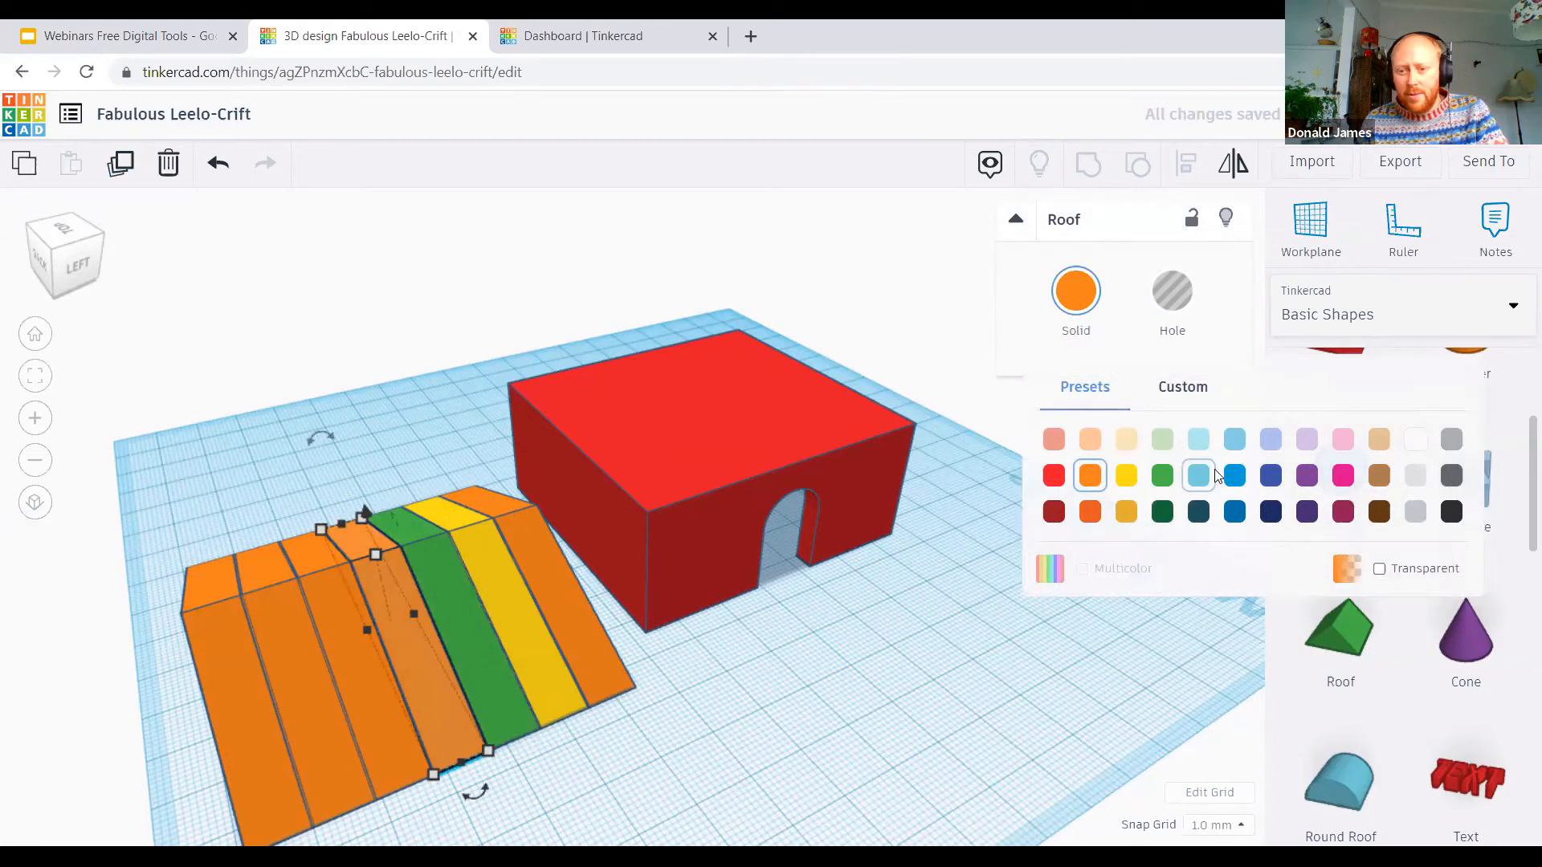
click(1202, 493)
click(366, 659)
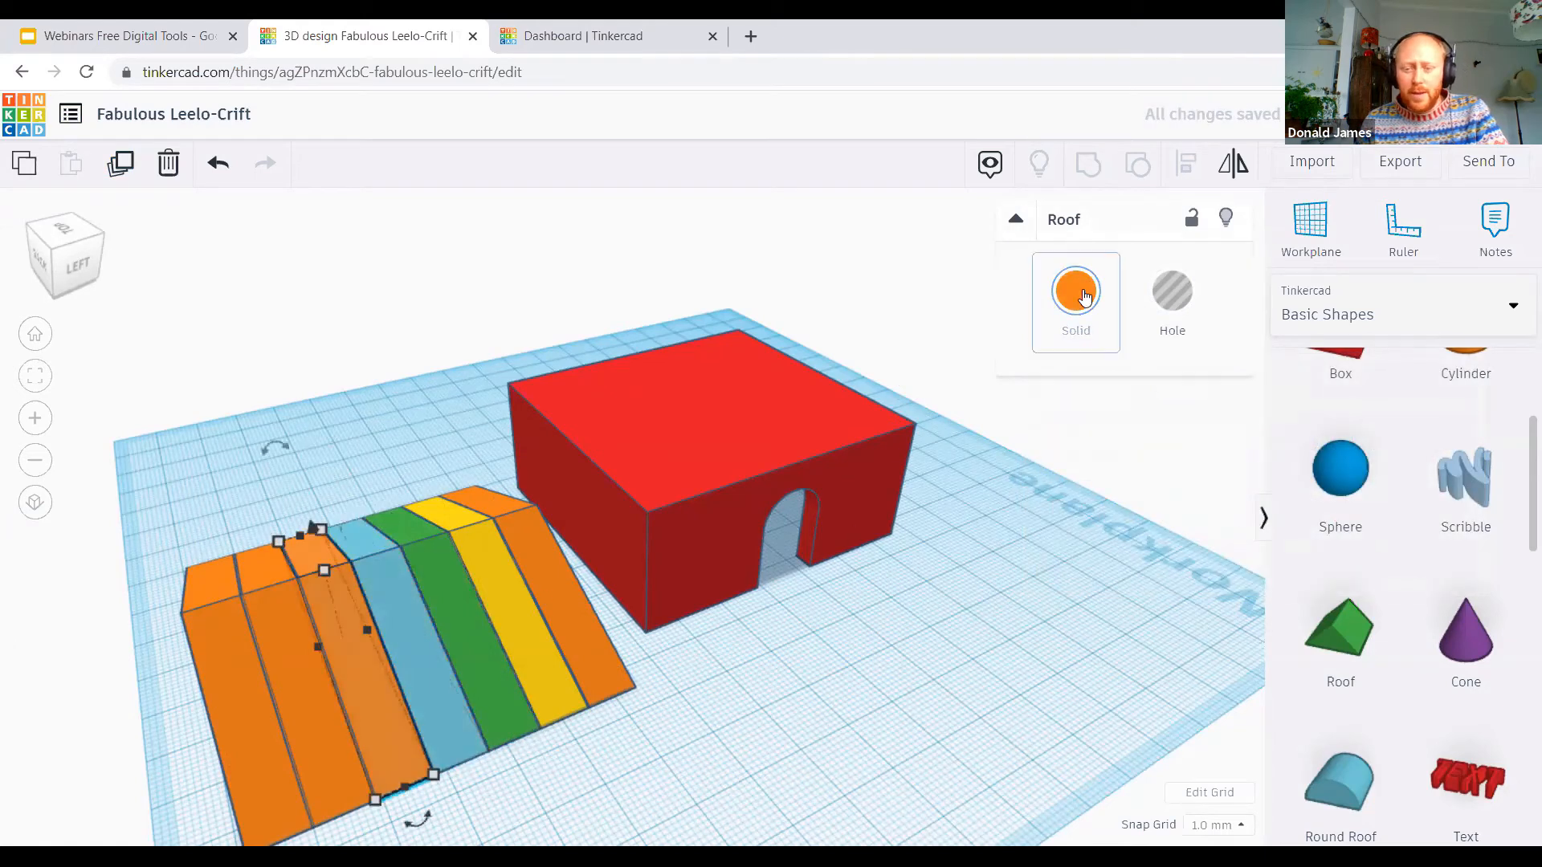
click(1076, 291)
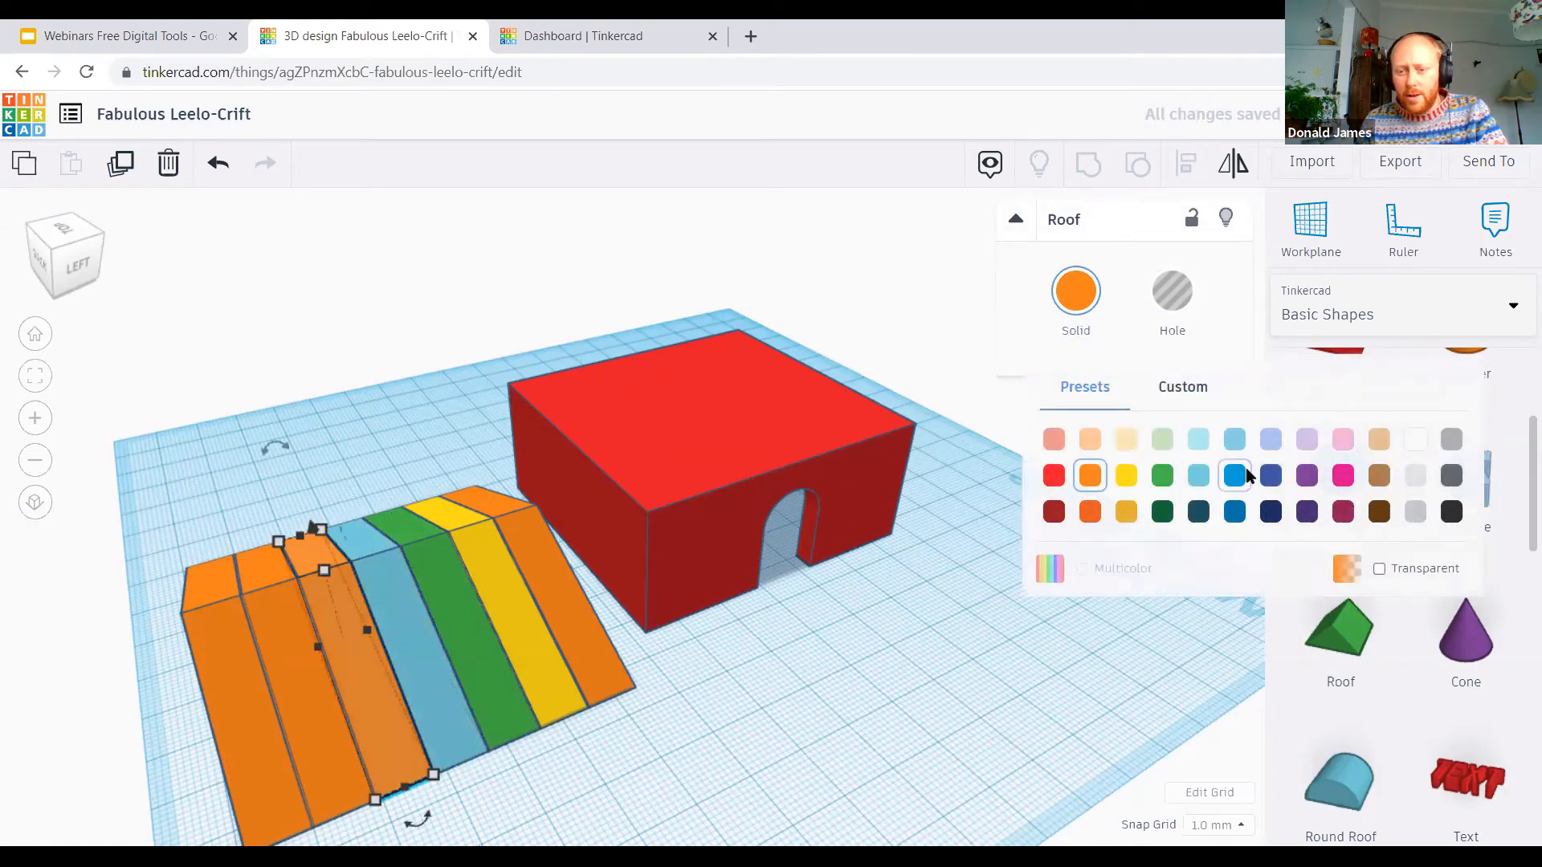
click(1272, 475)
Step: Colour the sixth roof strip purple and the outermost strip pink
click(281, 664)
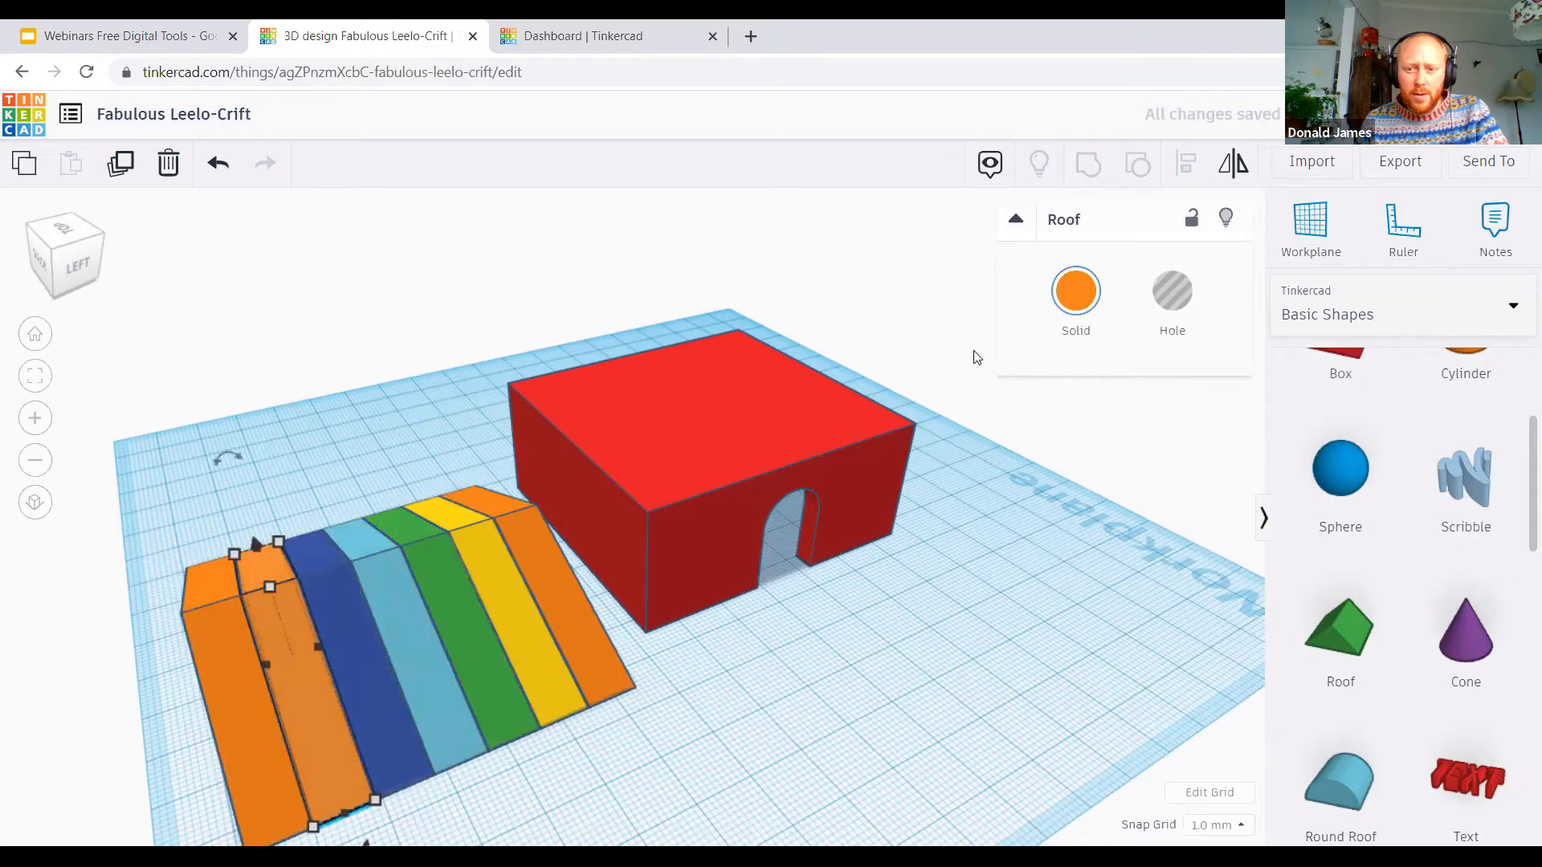
click(1094, 336)
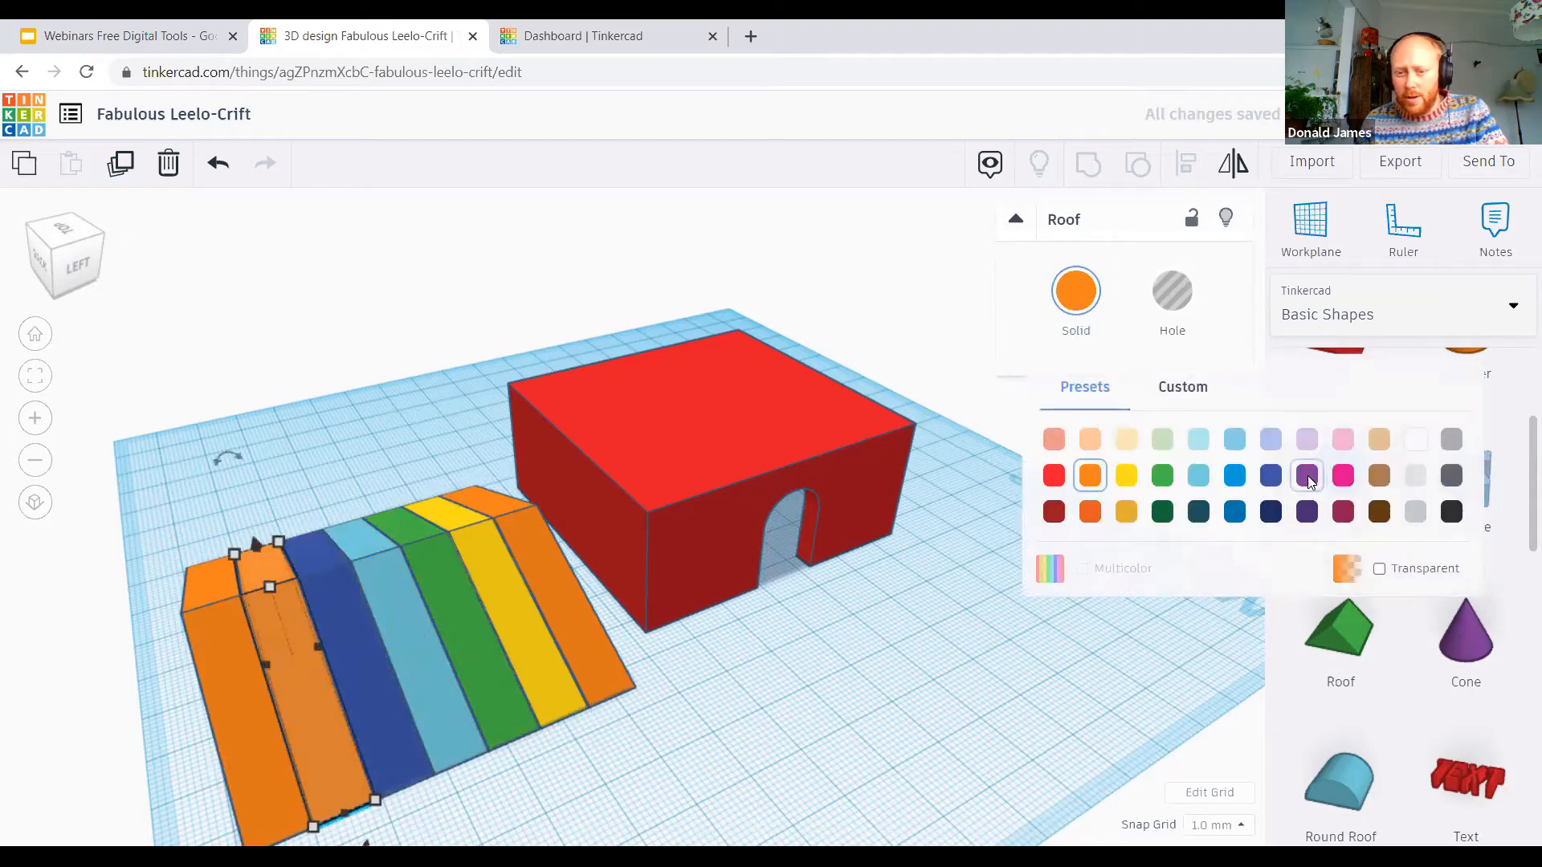
click(1306, 475)
click(229, 674)
click(1084, 304)
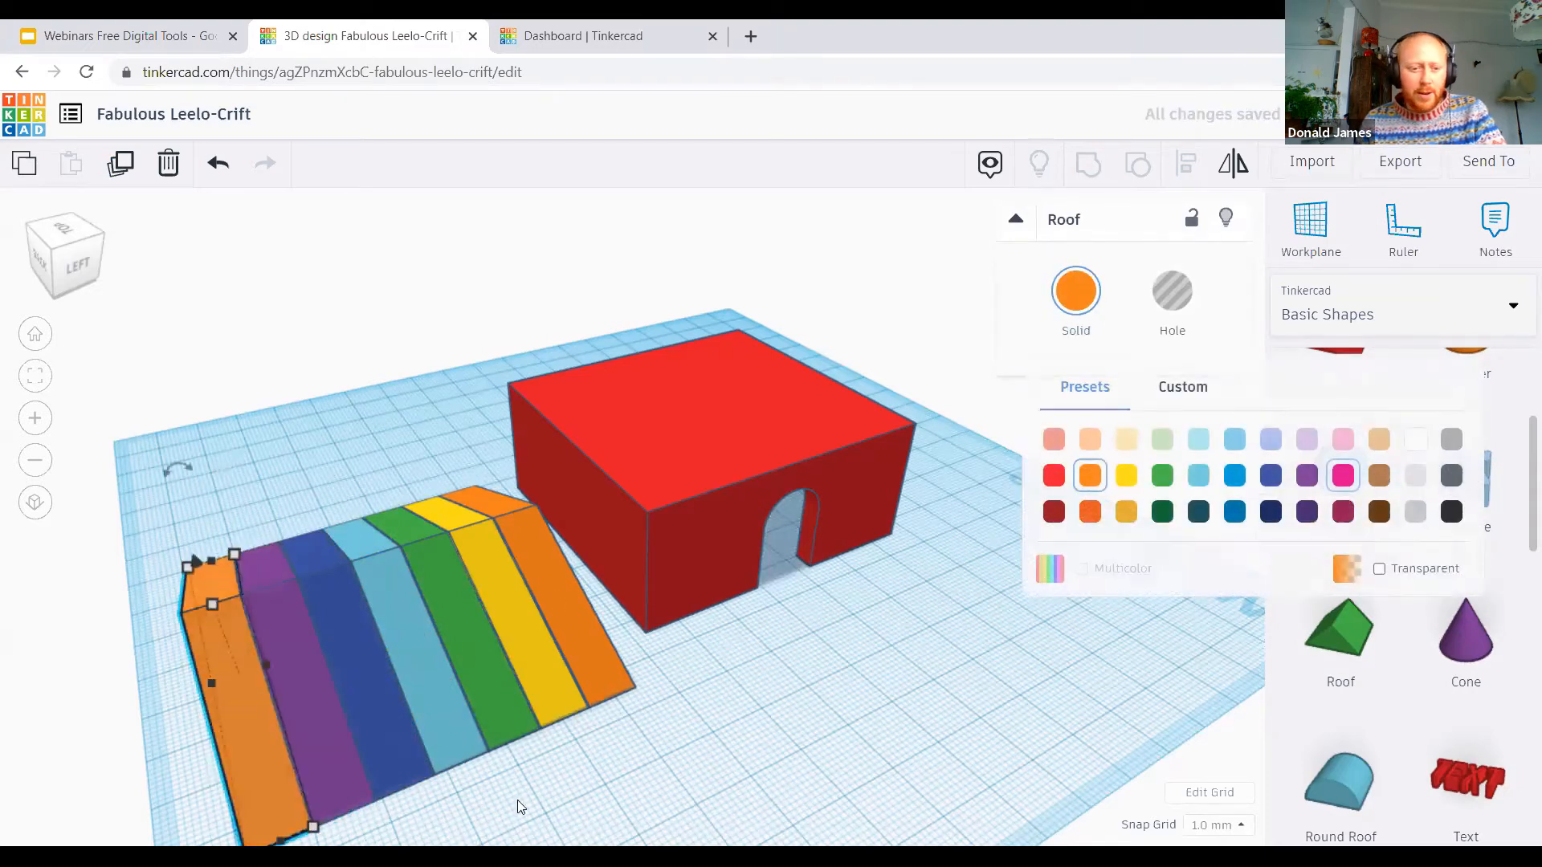
click(1342, 475)
Step: Group all seven roof strips into one shape and enable Multicolor to keep their individual colours
drag(143, 498, 952, 426)
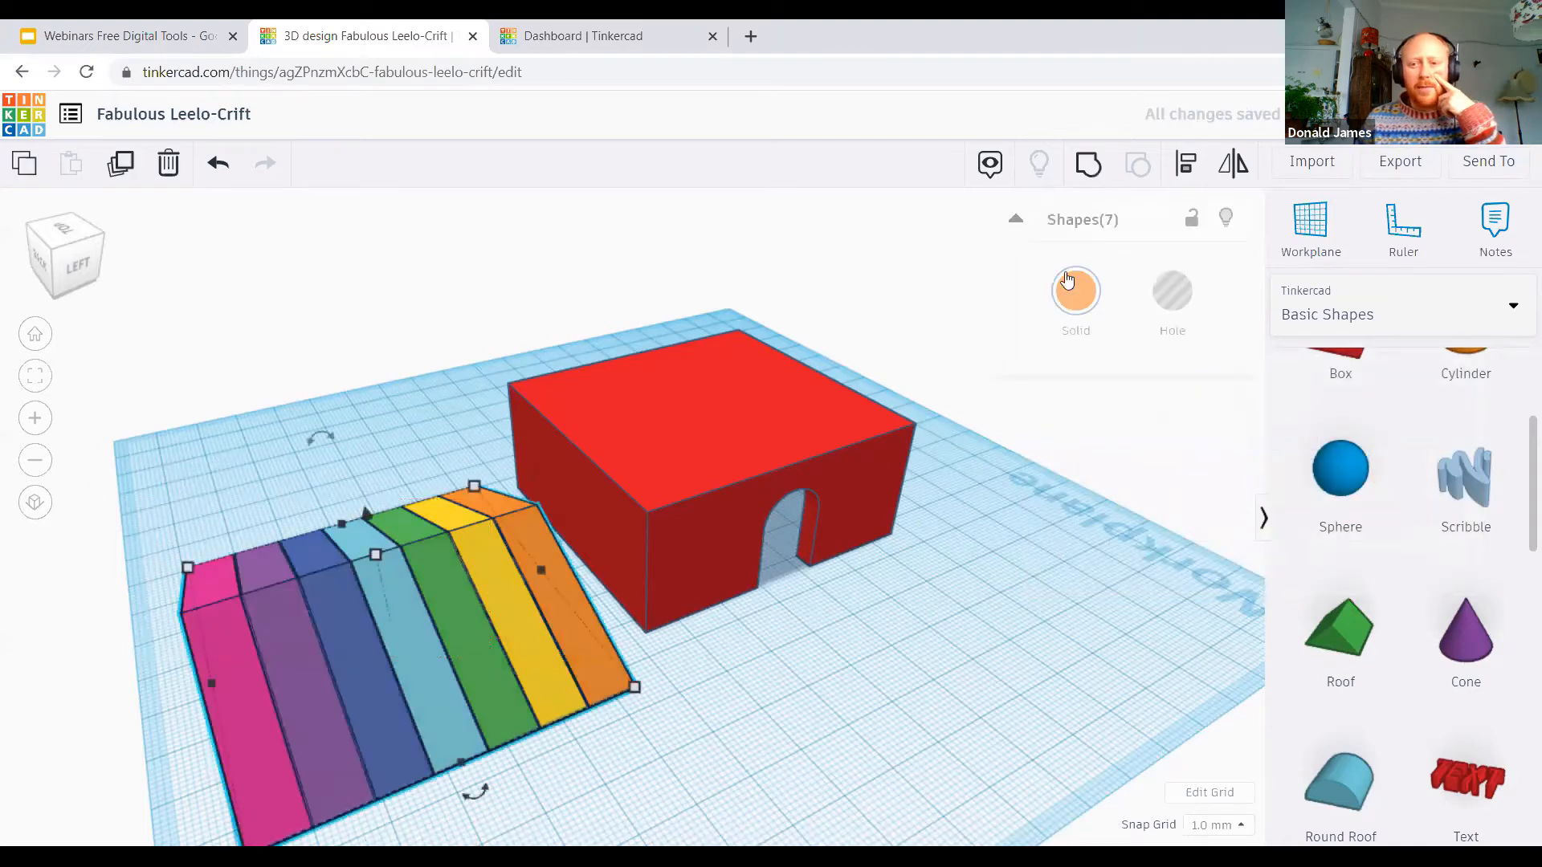
key(ctrl+g)
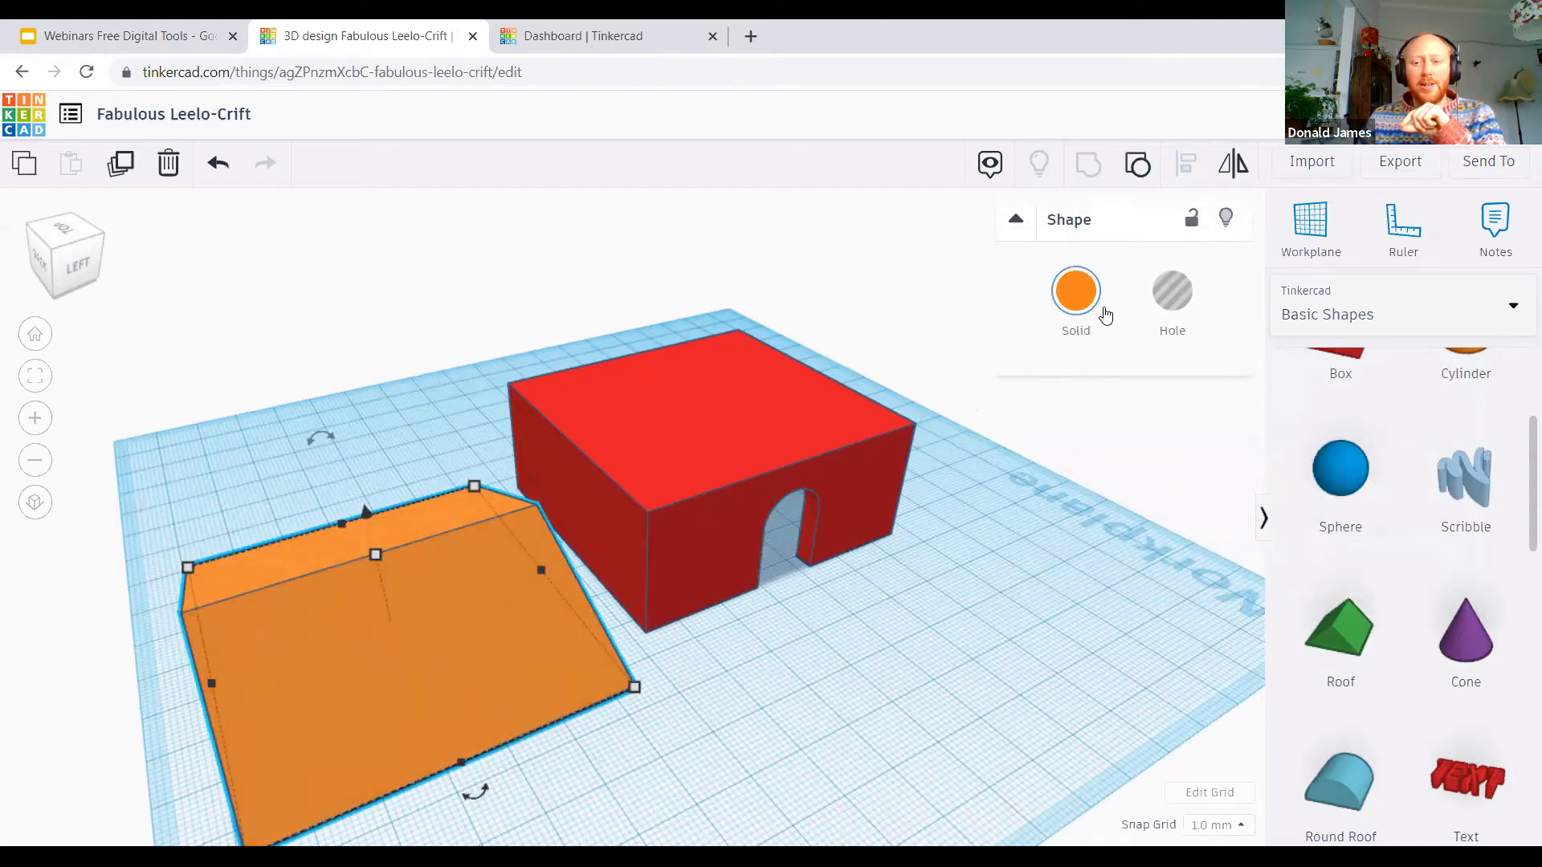
click(1076, 291)
click(1097, 576)
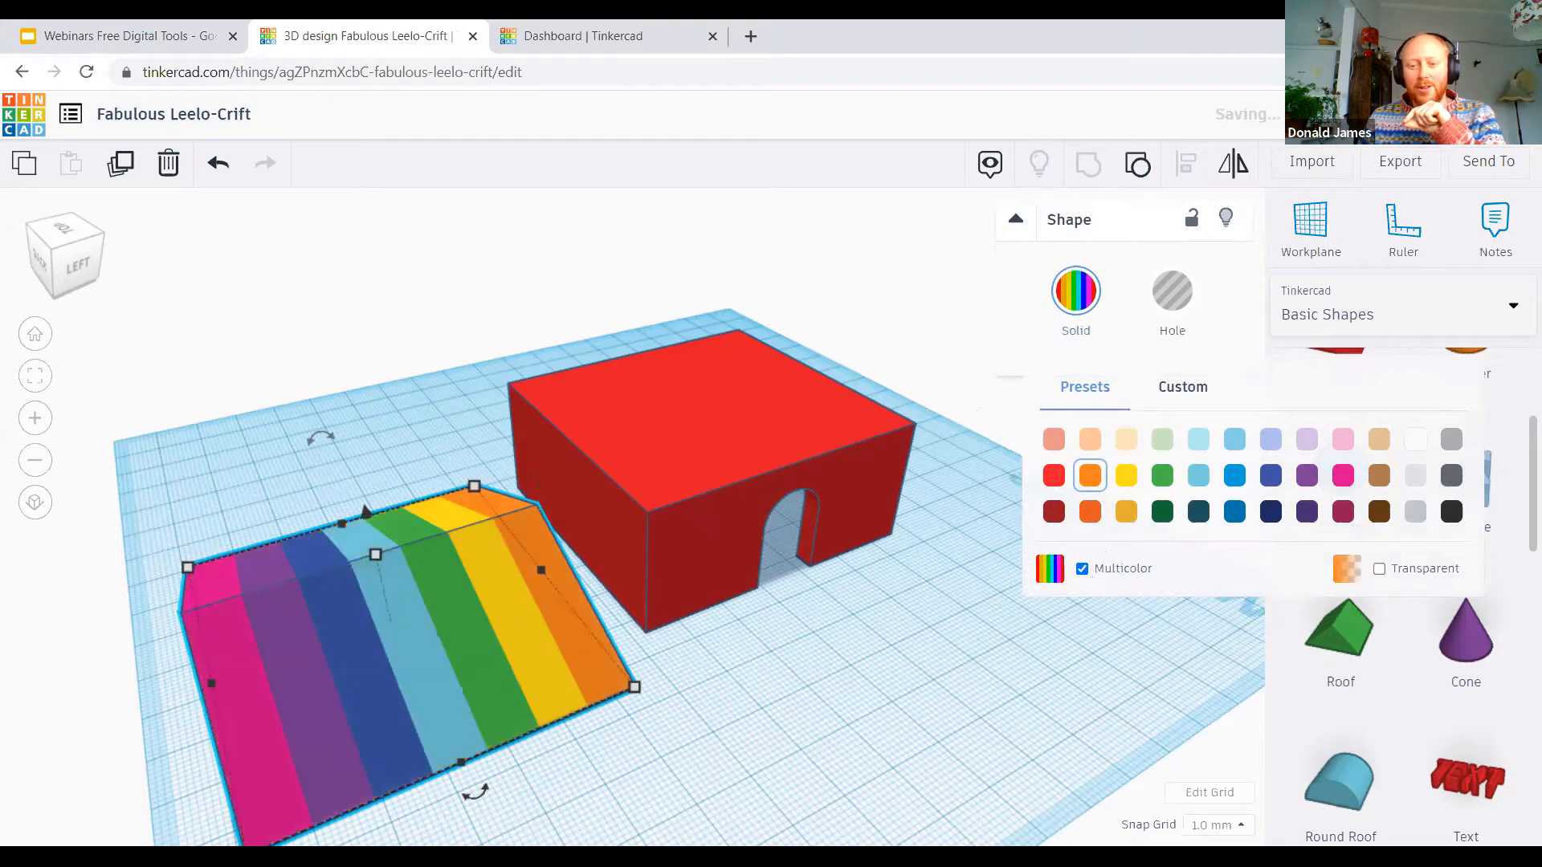
Step: Place the rainbow roof on top of the red house and widen it to 71 mm so it overhangs the walls
drag(395, 612, 776, 423)
drag(582, 431, 554, 448)
drag(334, 615, 324, 589)
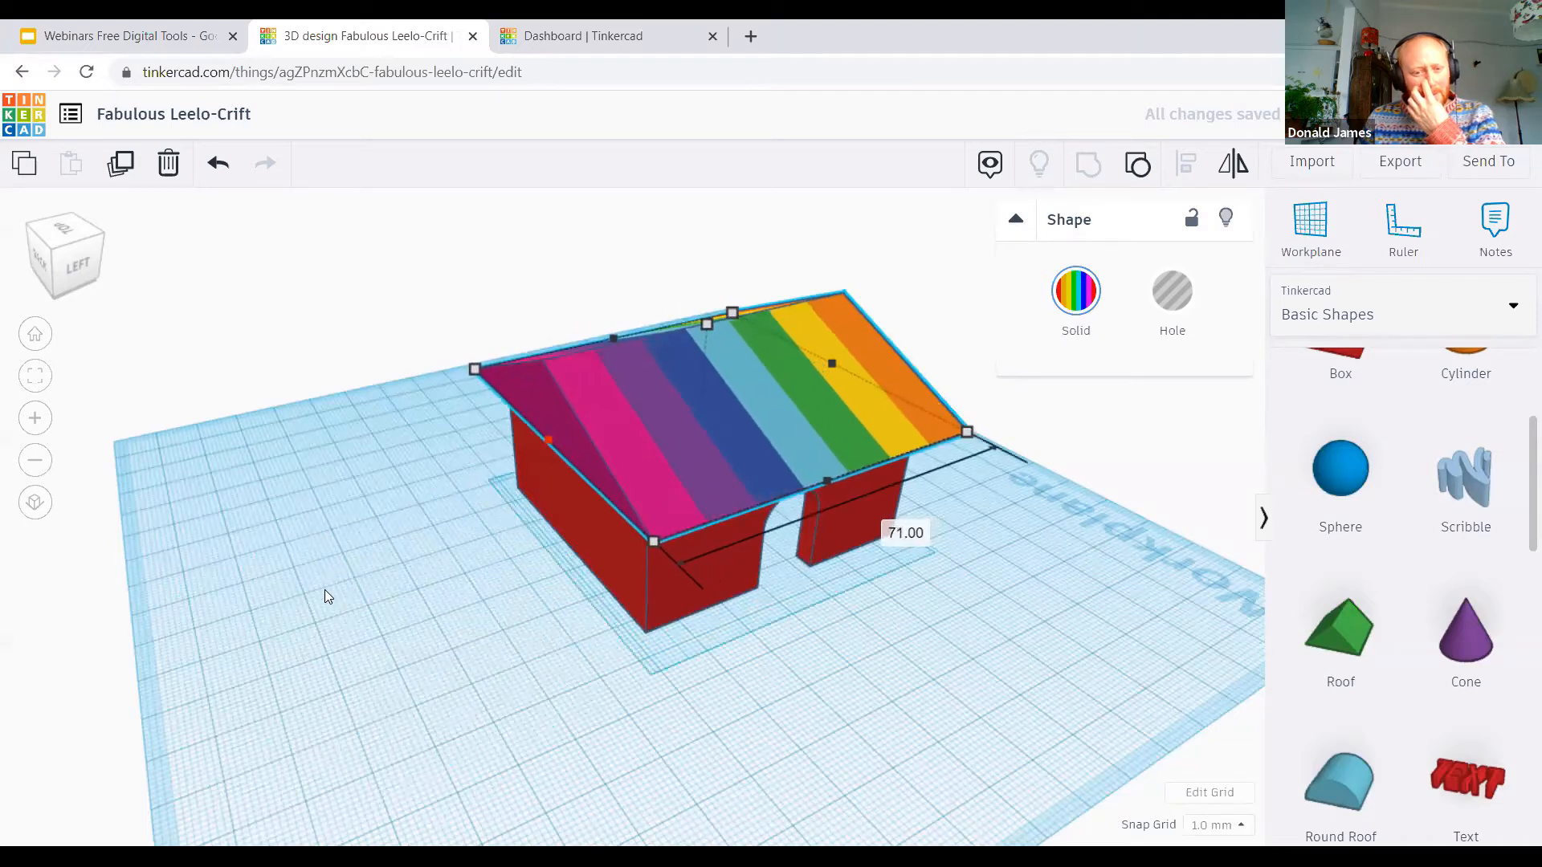
Step: Lengthen the rainbow roof to 74 mm by extending its orange end further beyond the house wall
key(Escape)
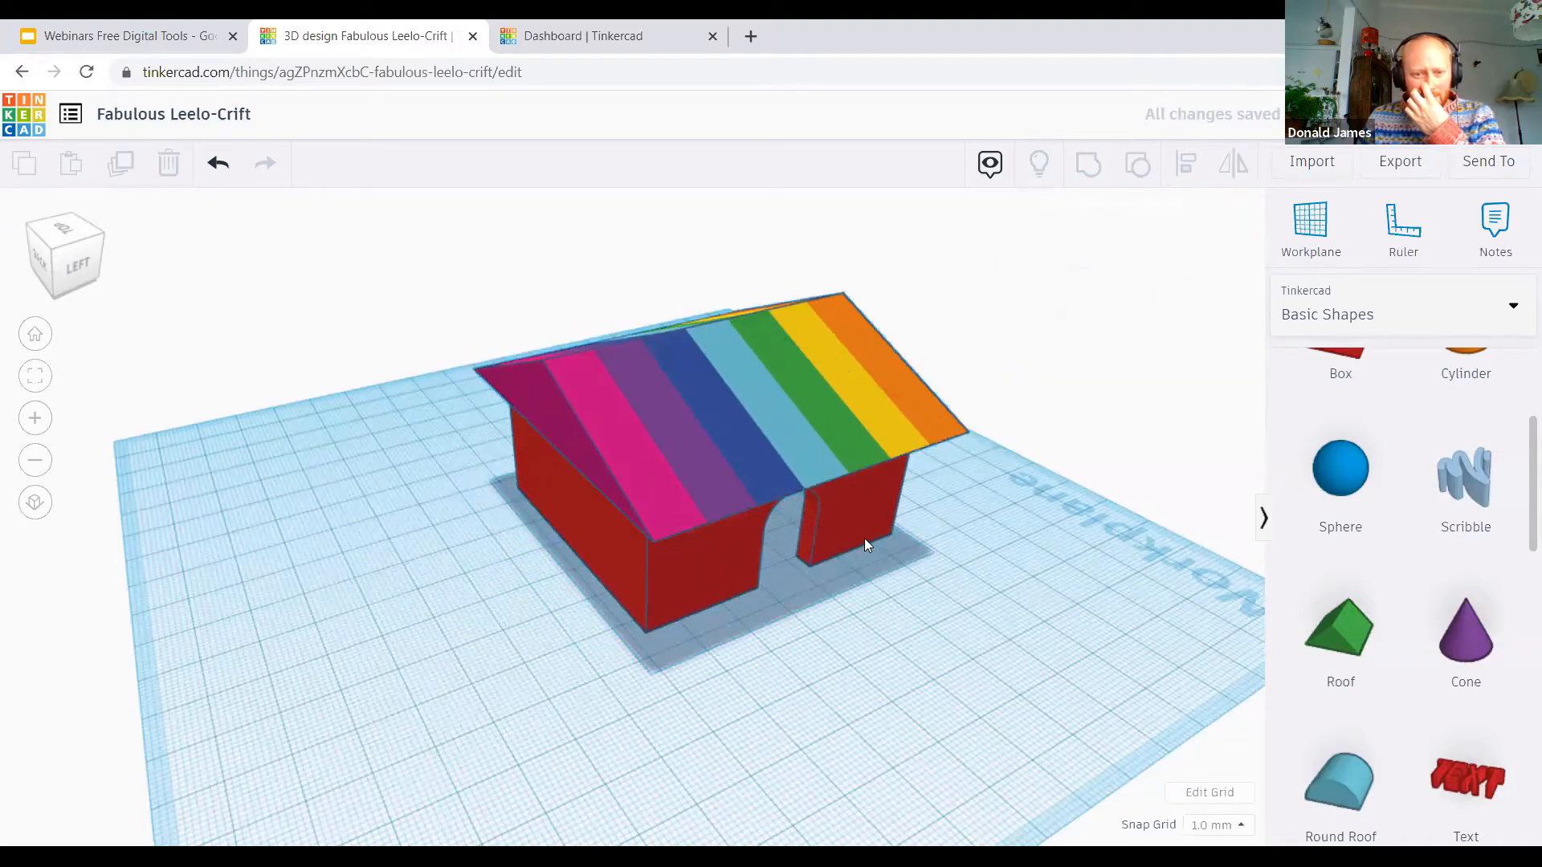
right_drag(864, 538, 744, 383)
right_drag(607, 274, 592, 280)
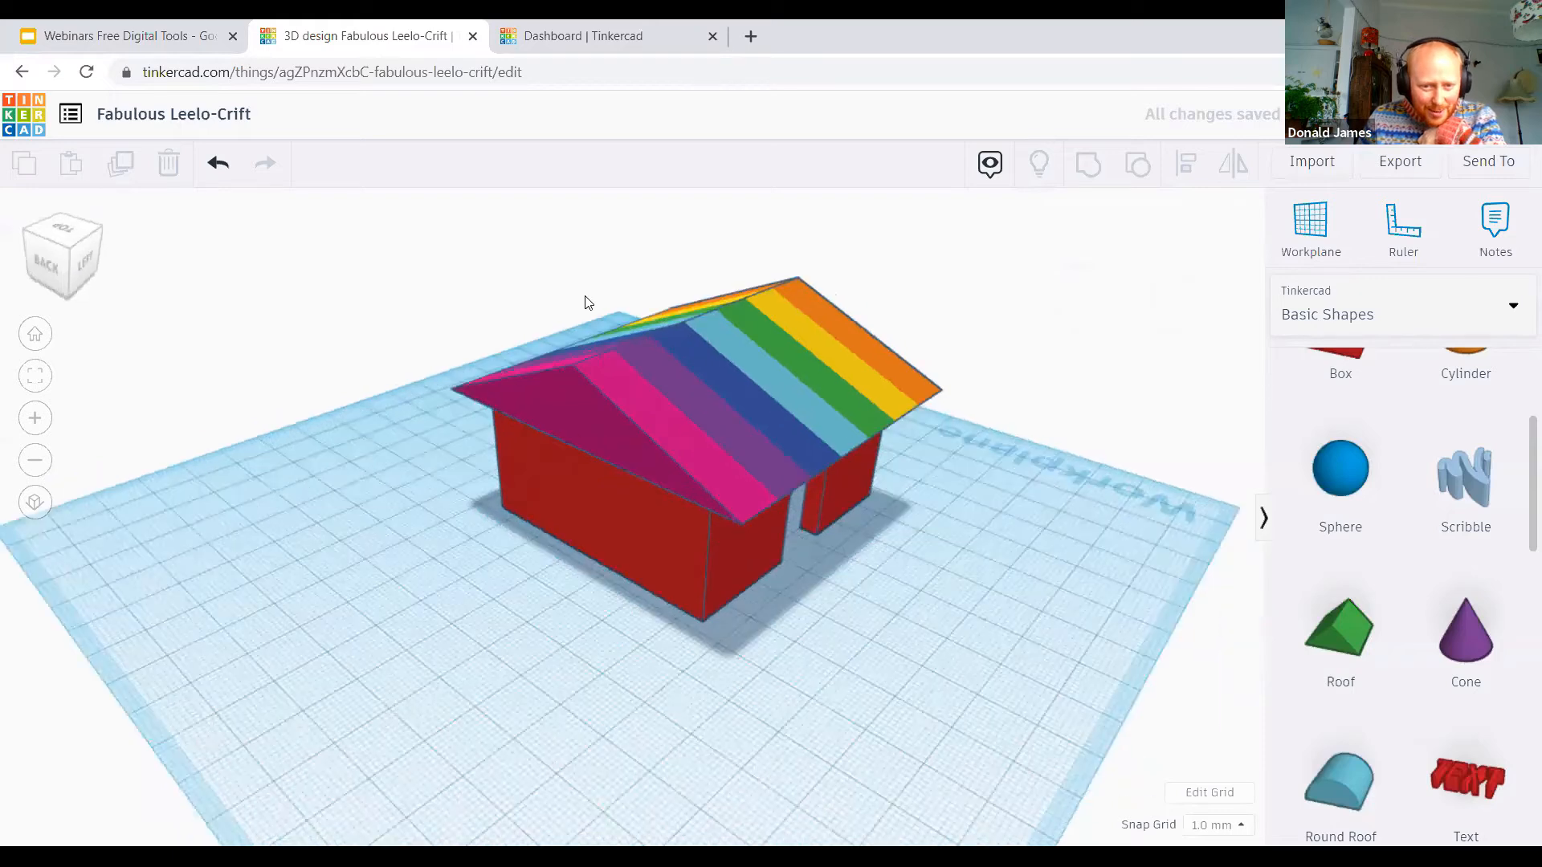
right_drag(806, 591, 658, 578)
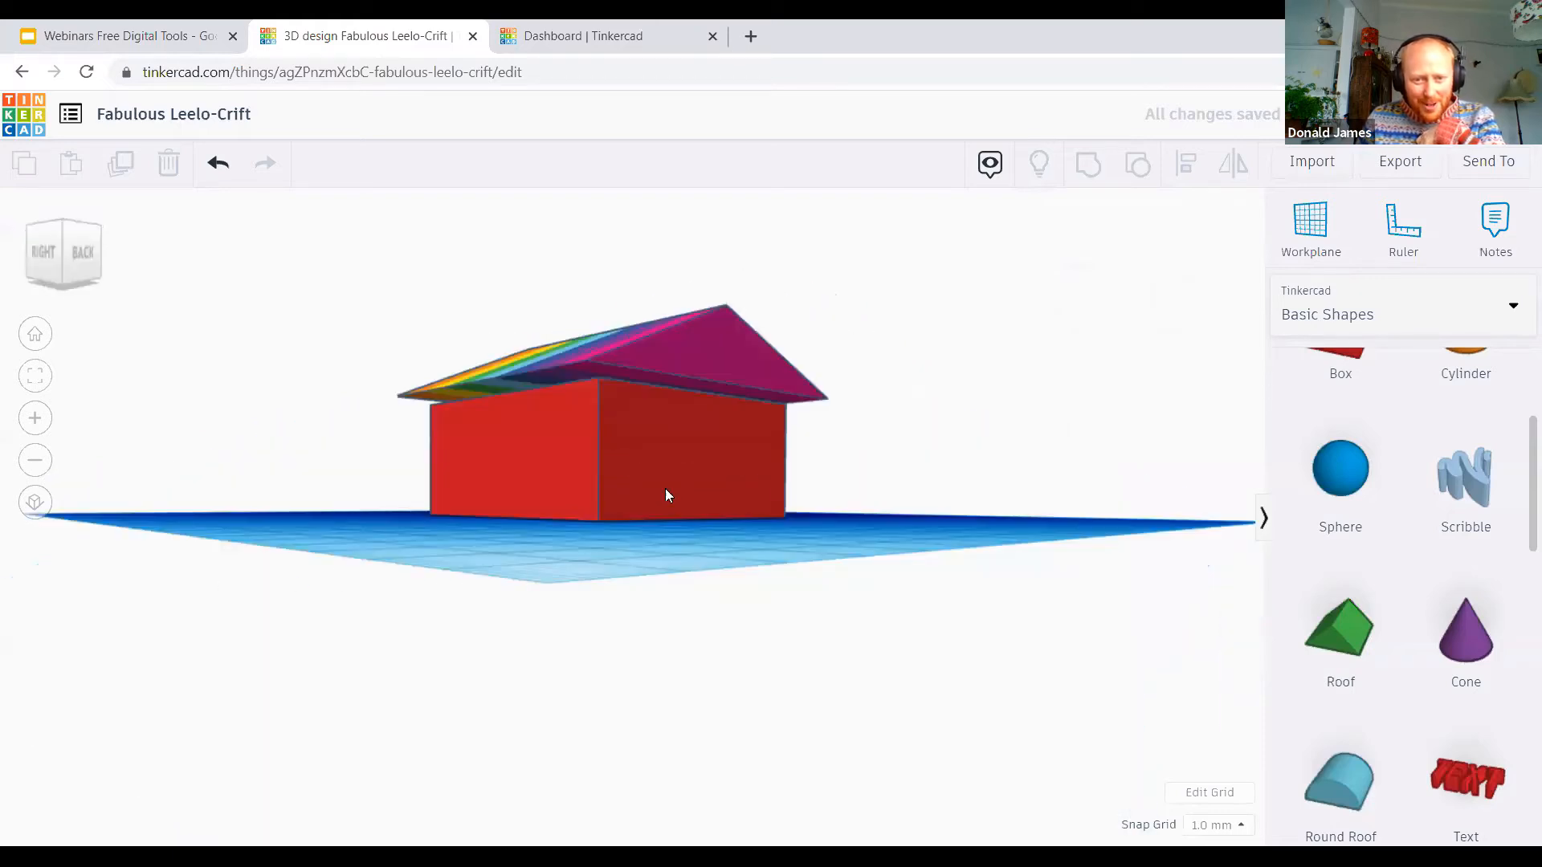
right_drag(664, 492, 995, 538)
click(683, 361)
right_drag(891, 567, 586, 542)
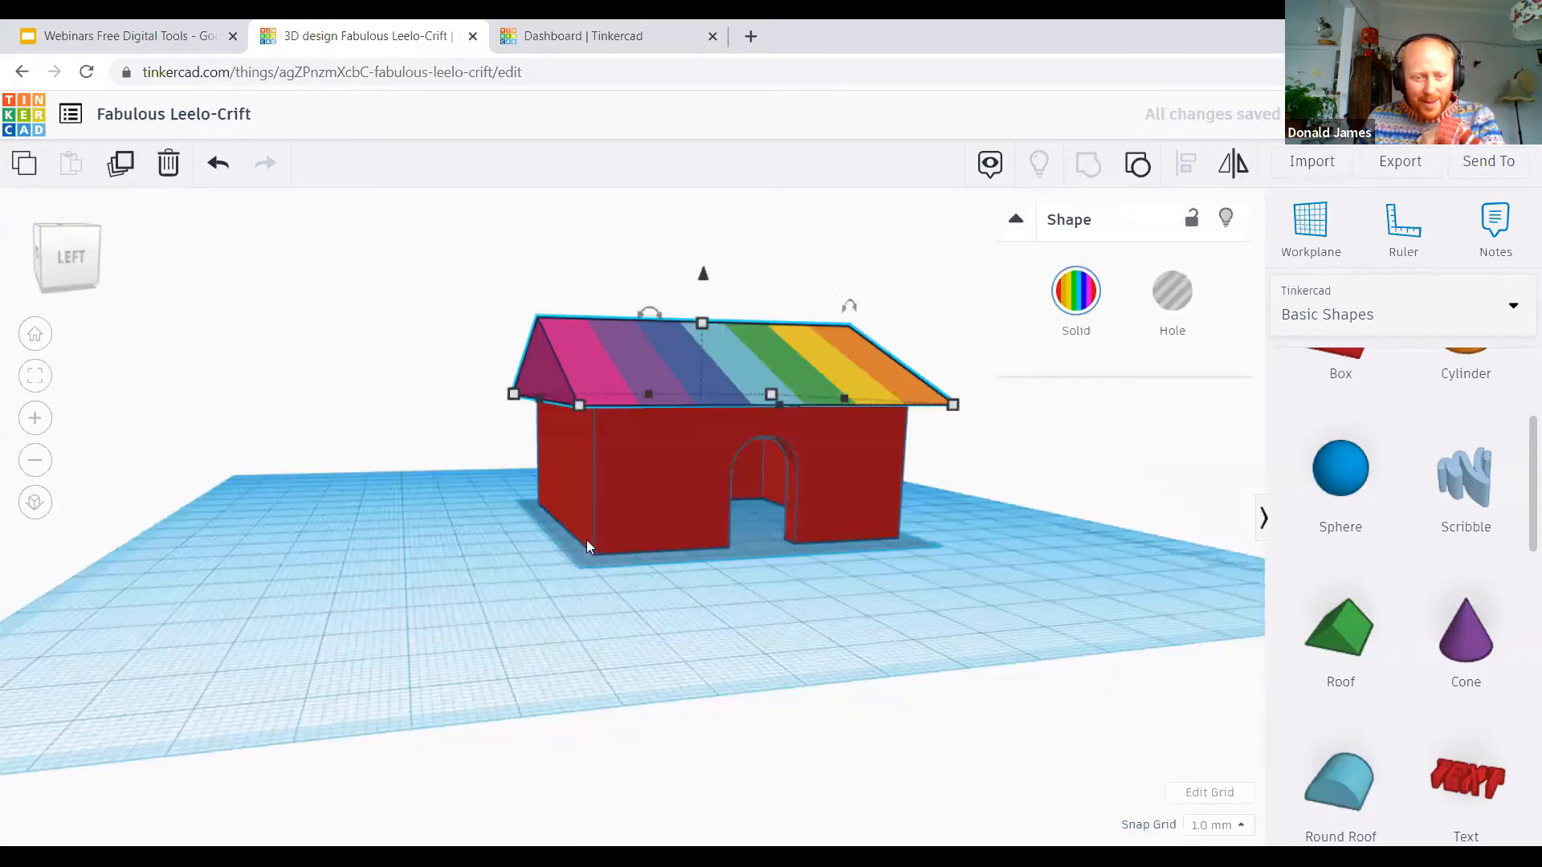
right_drag(811, 509, 602, 581)
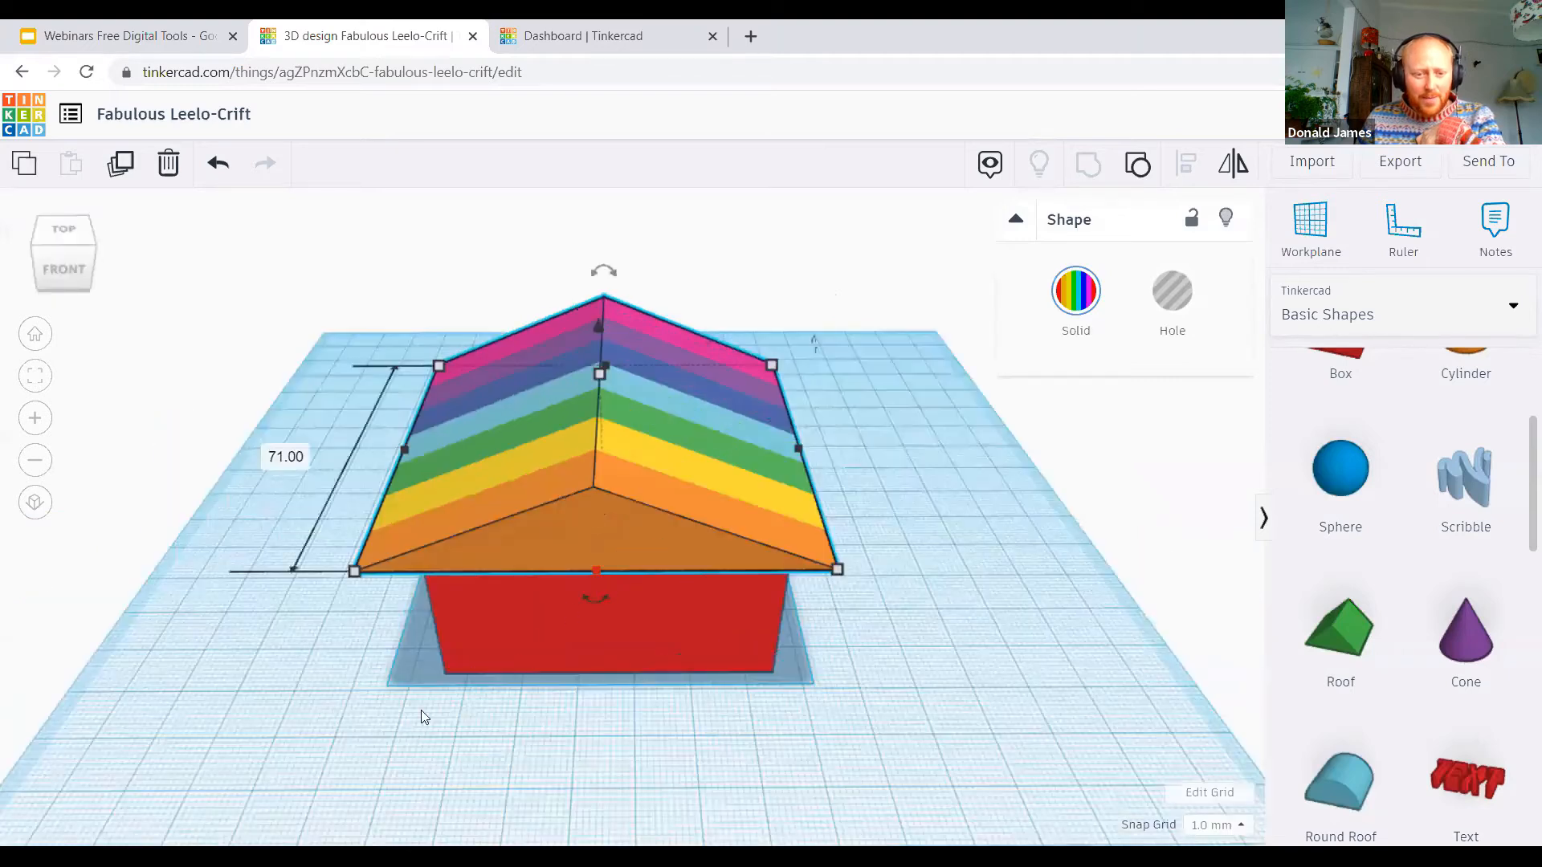
drag(595, 571, 595, 583)
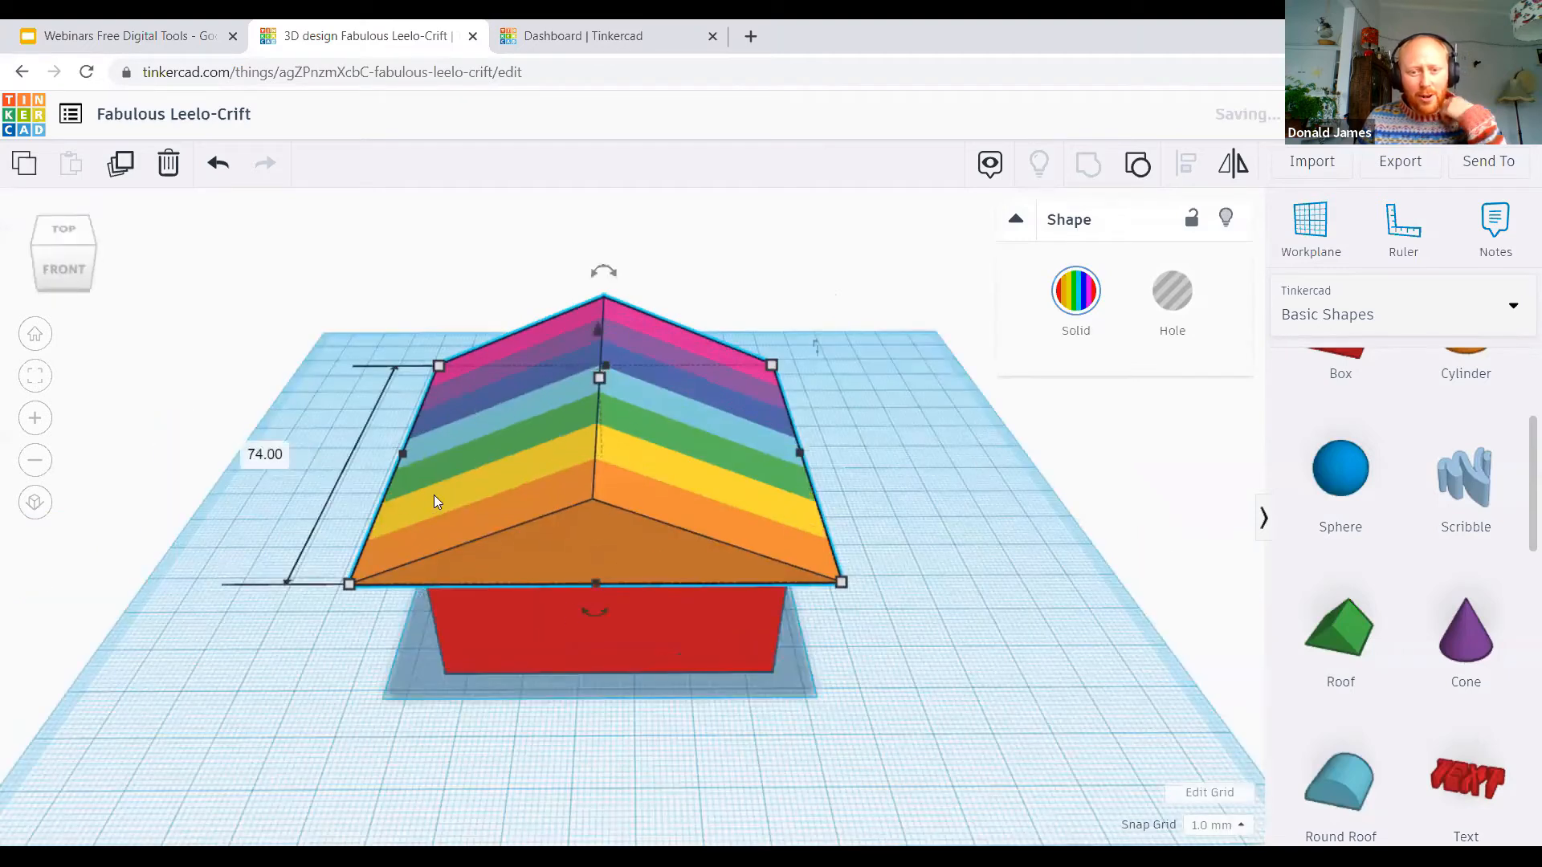
click(353, 630)
Step: Examine the house and its rainbow roof from all sides, including the arched doorway and the roof overhang
right_drag(354, 630, 518, 607)
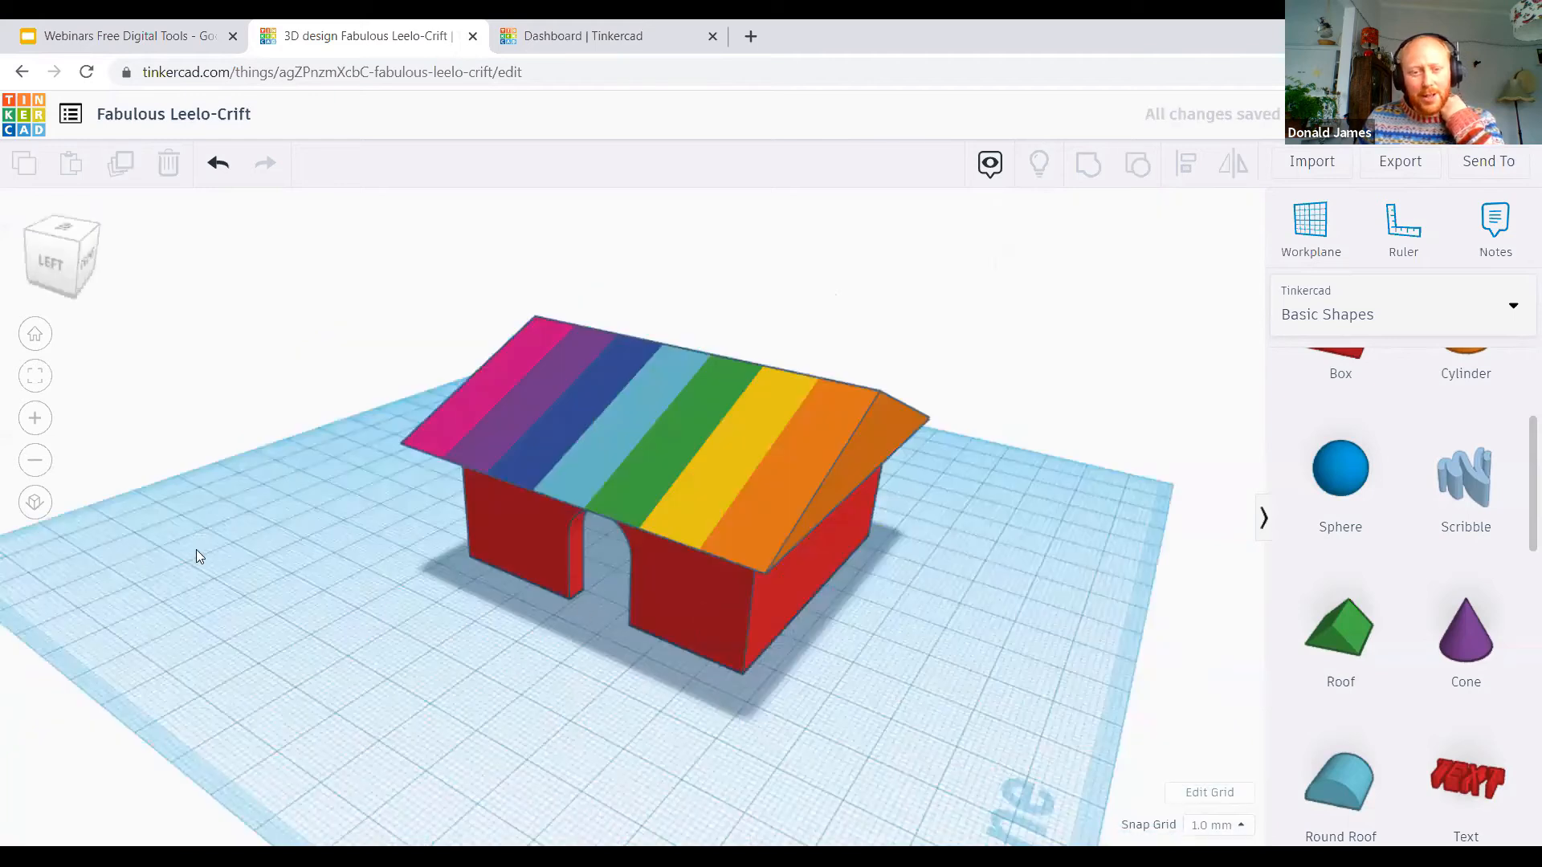
right_drag(273, 509, 284, 505)
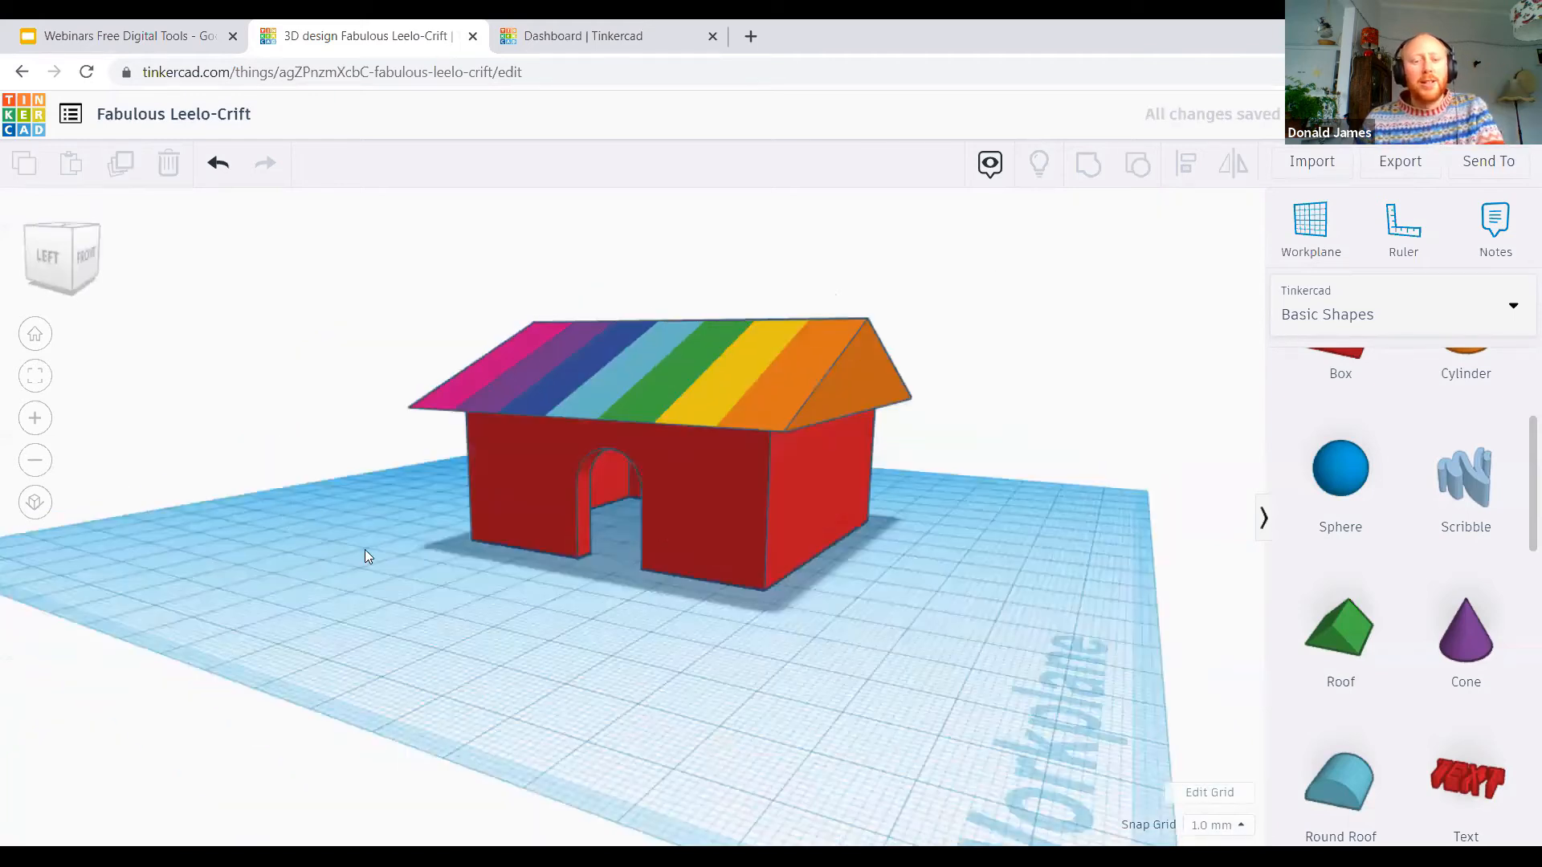
right_drag(426, 531, 1097, 417)
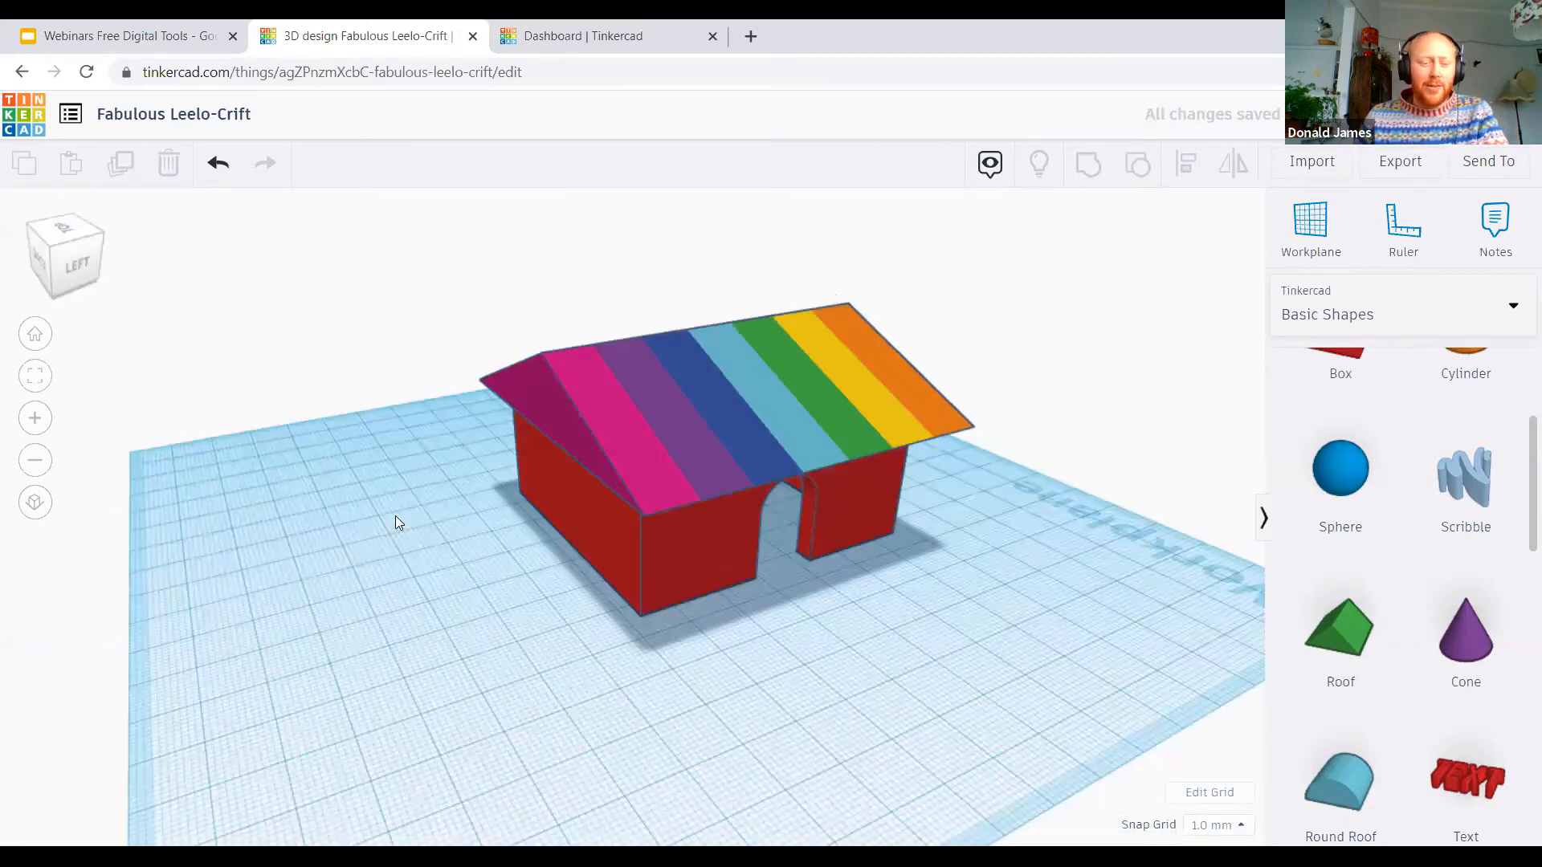
right_drag(395, 522, 567, 406)
right_drag(843, 399, 809, 351)
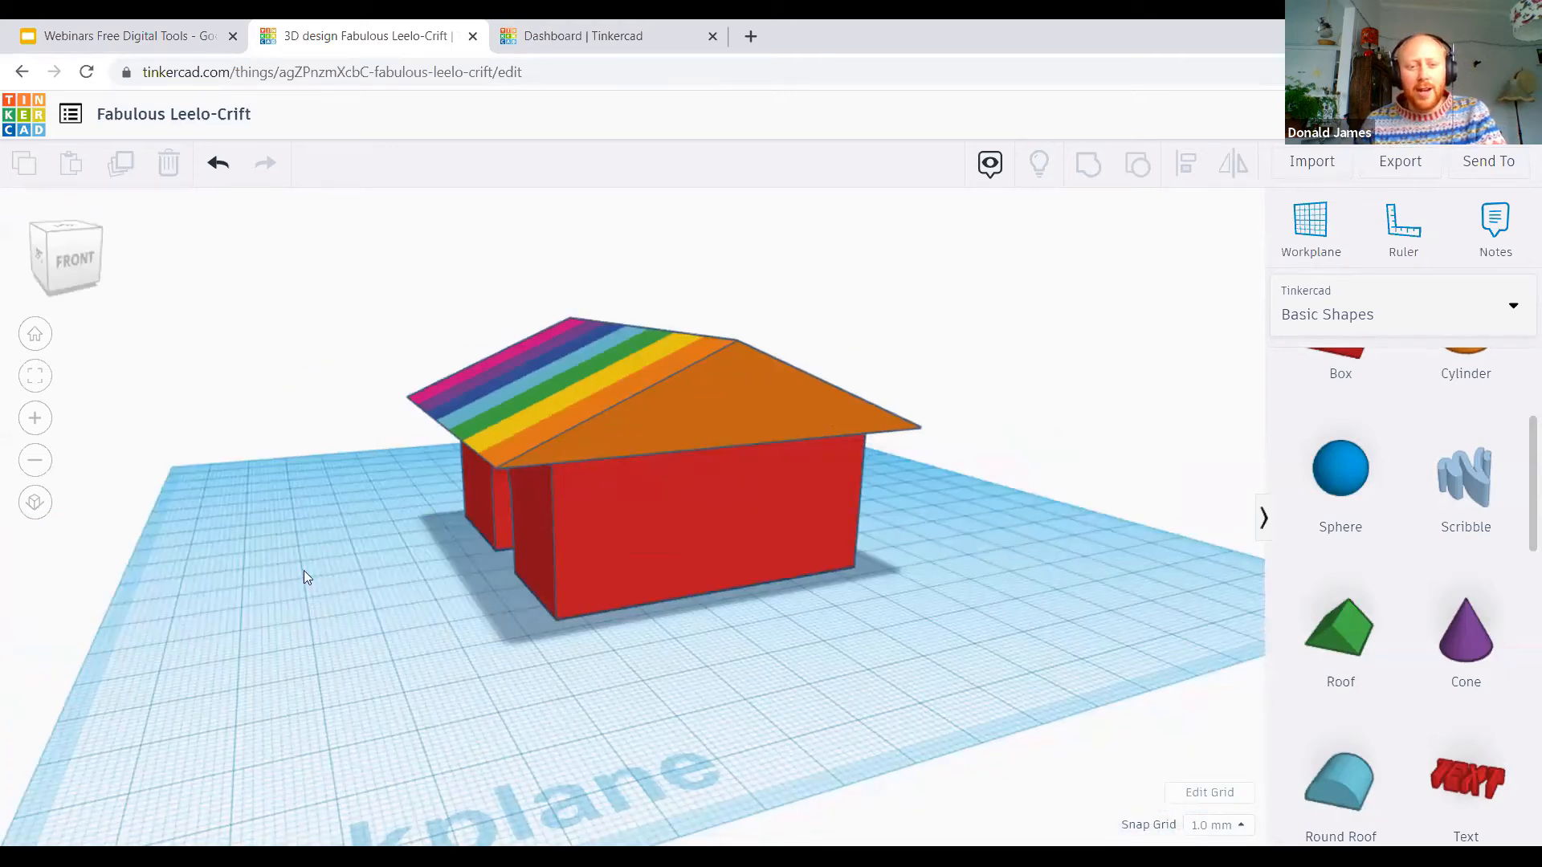
right_drag(596, 636, 748, 582)
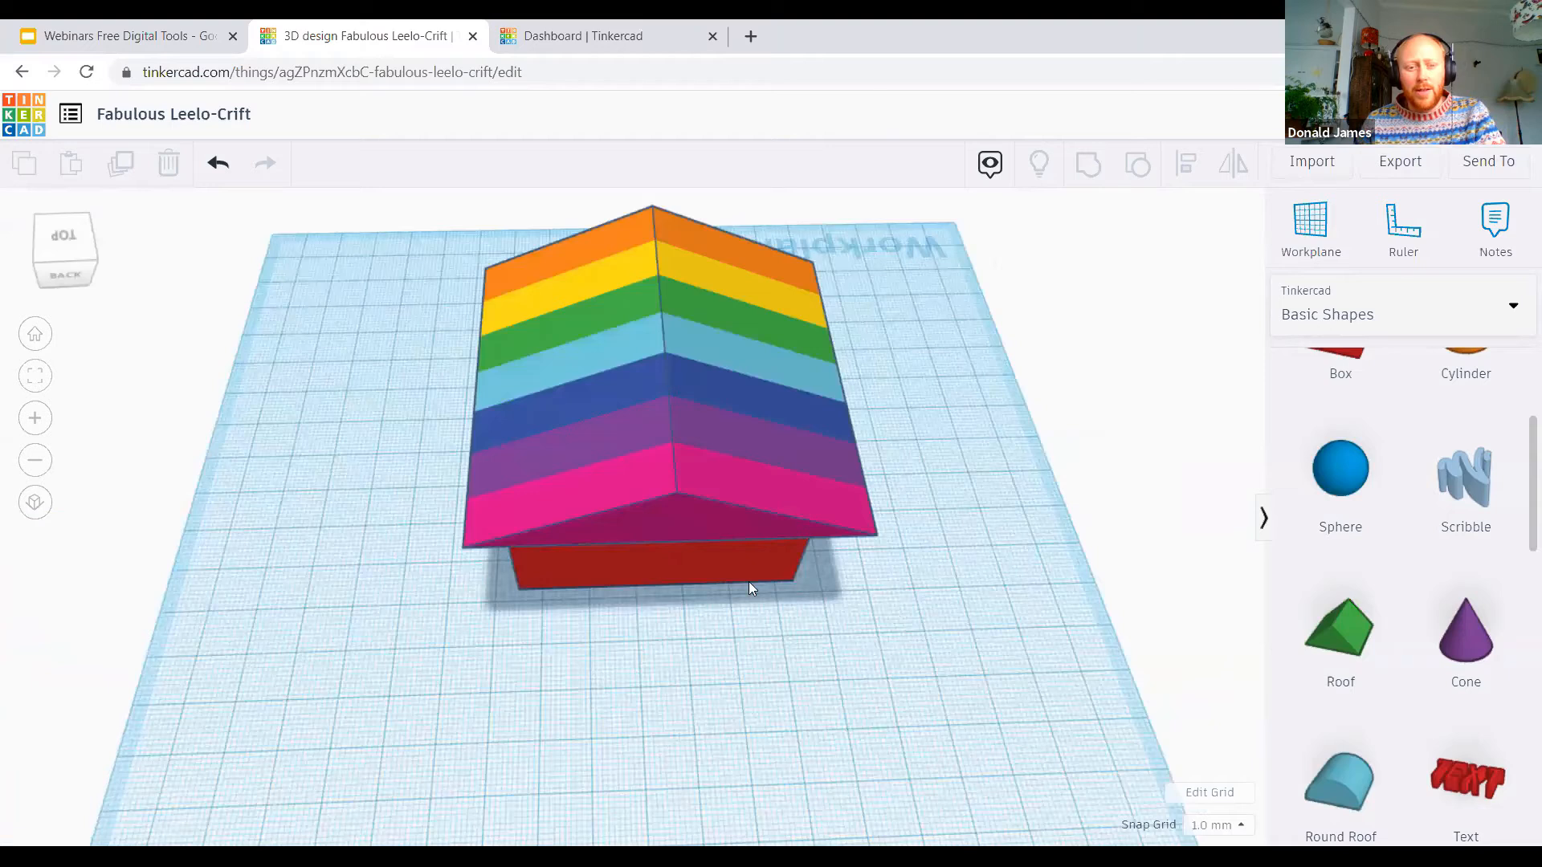
right_drag(228, 580, 860, 632)
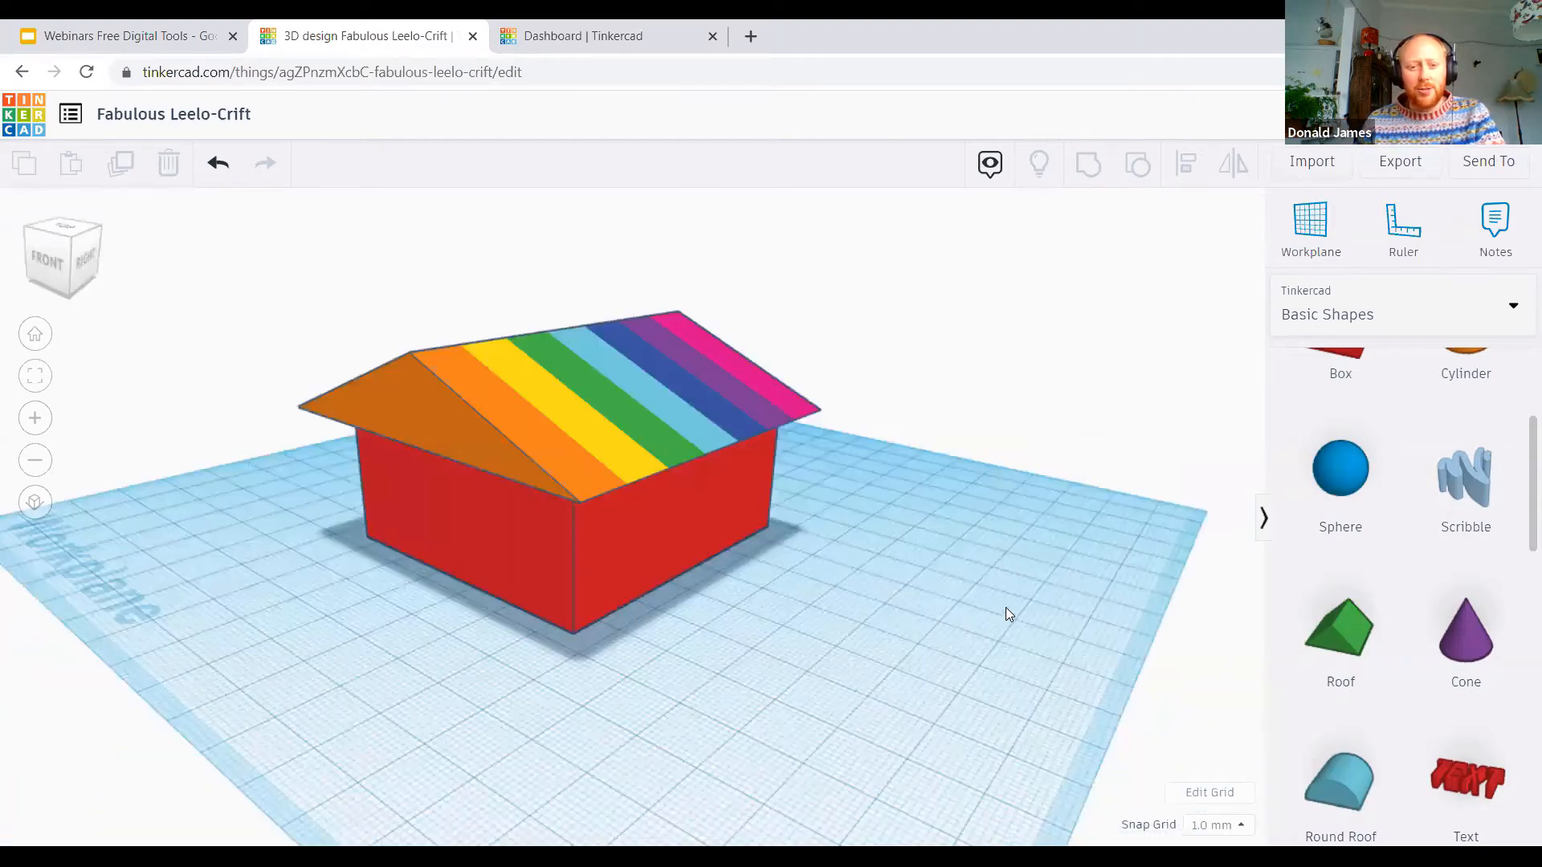
right_drag(1006, 608, 663, 587)
right_drag(280, 605, 734, 574)
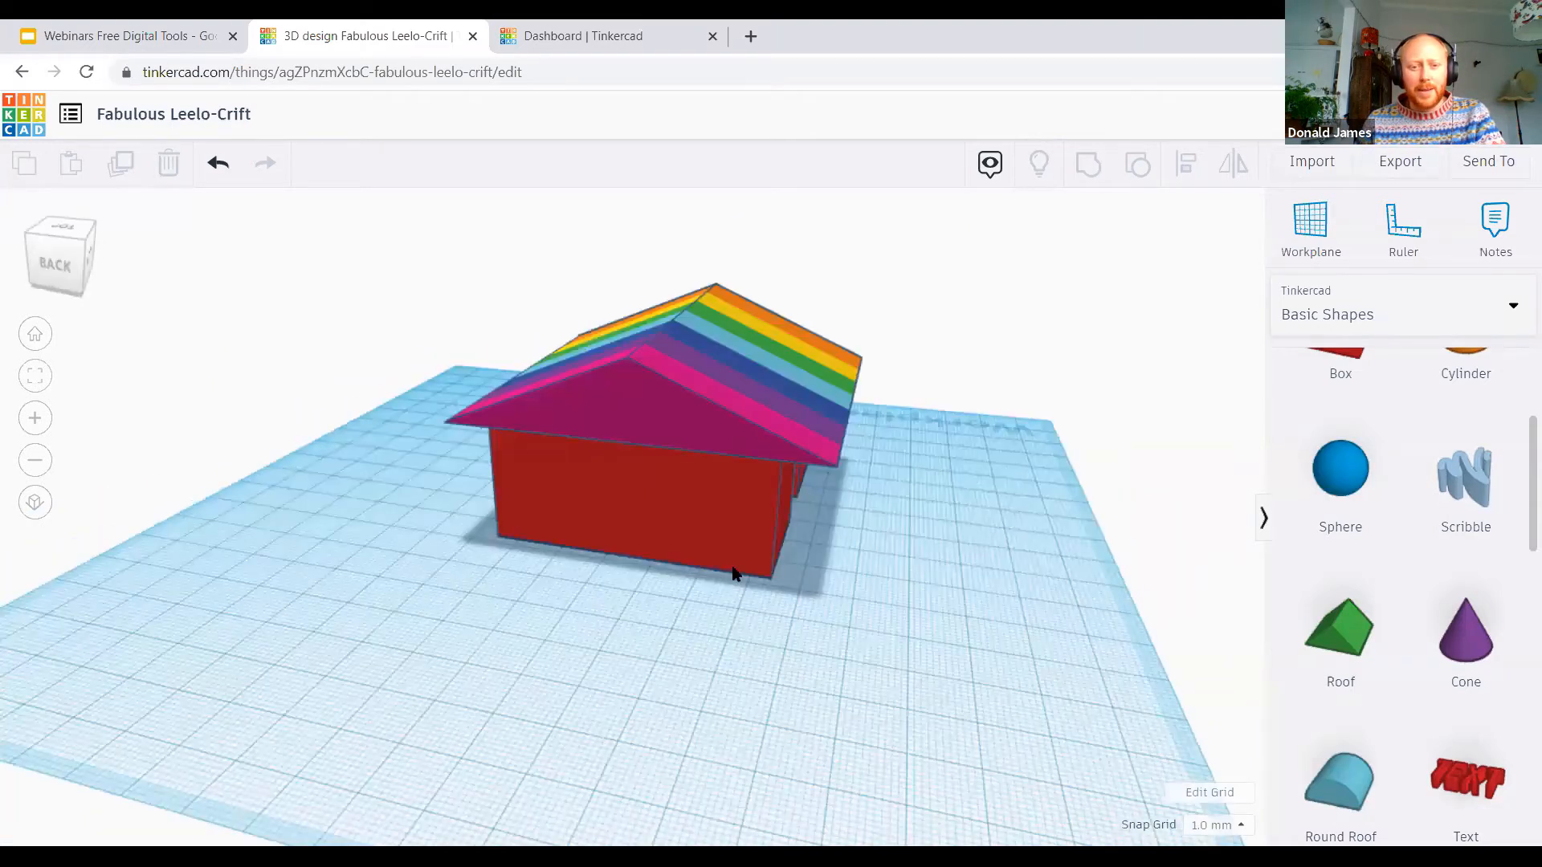
right_drag(328, 588, 961, 470)
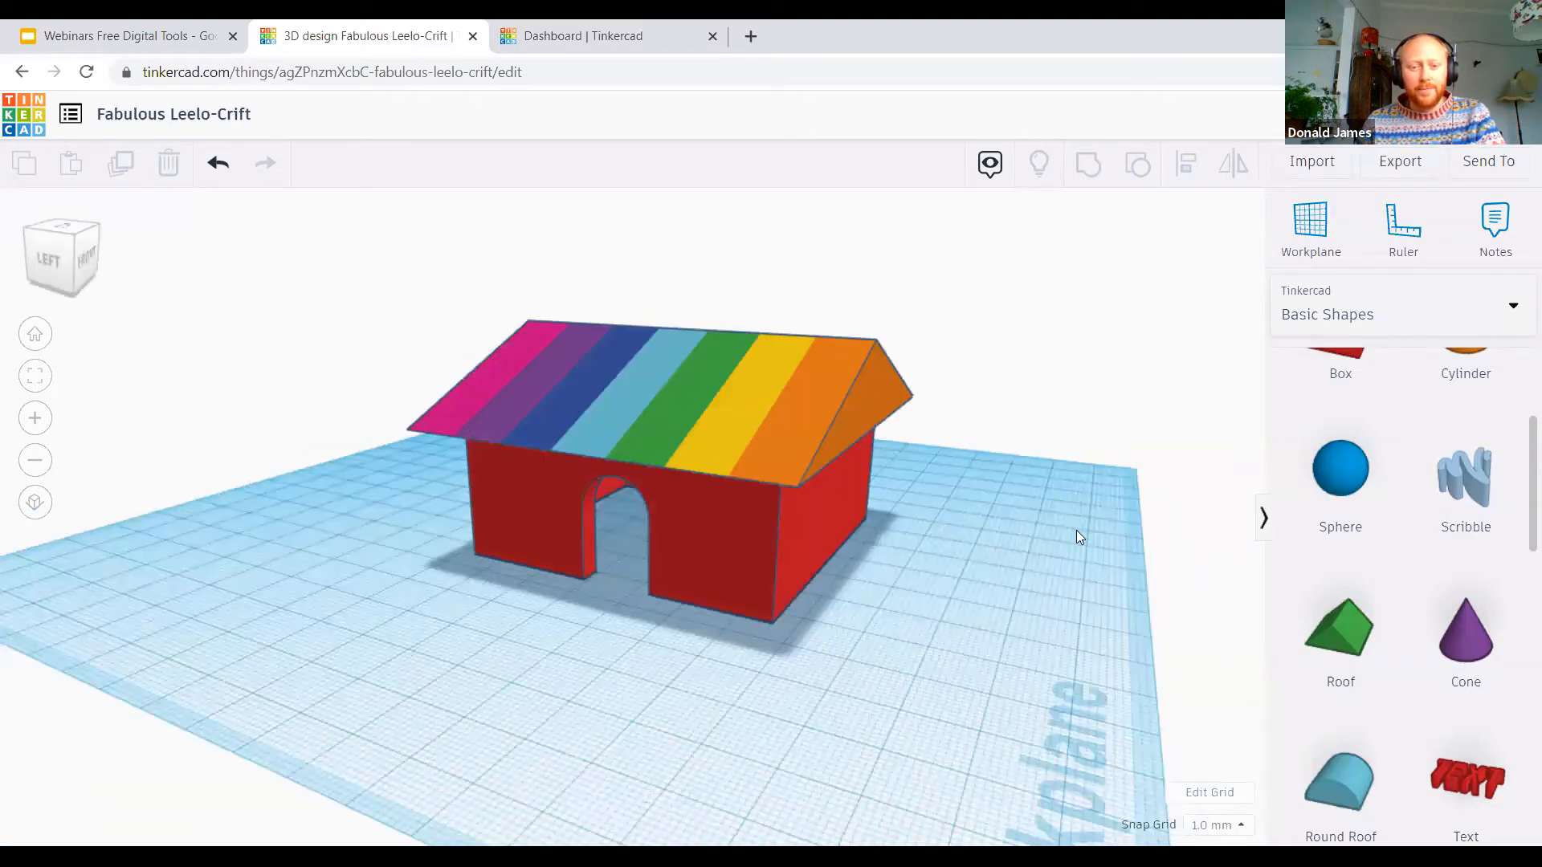
right_drag(784, 563, 538, 554)
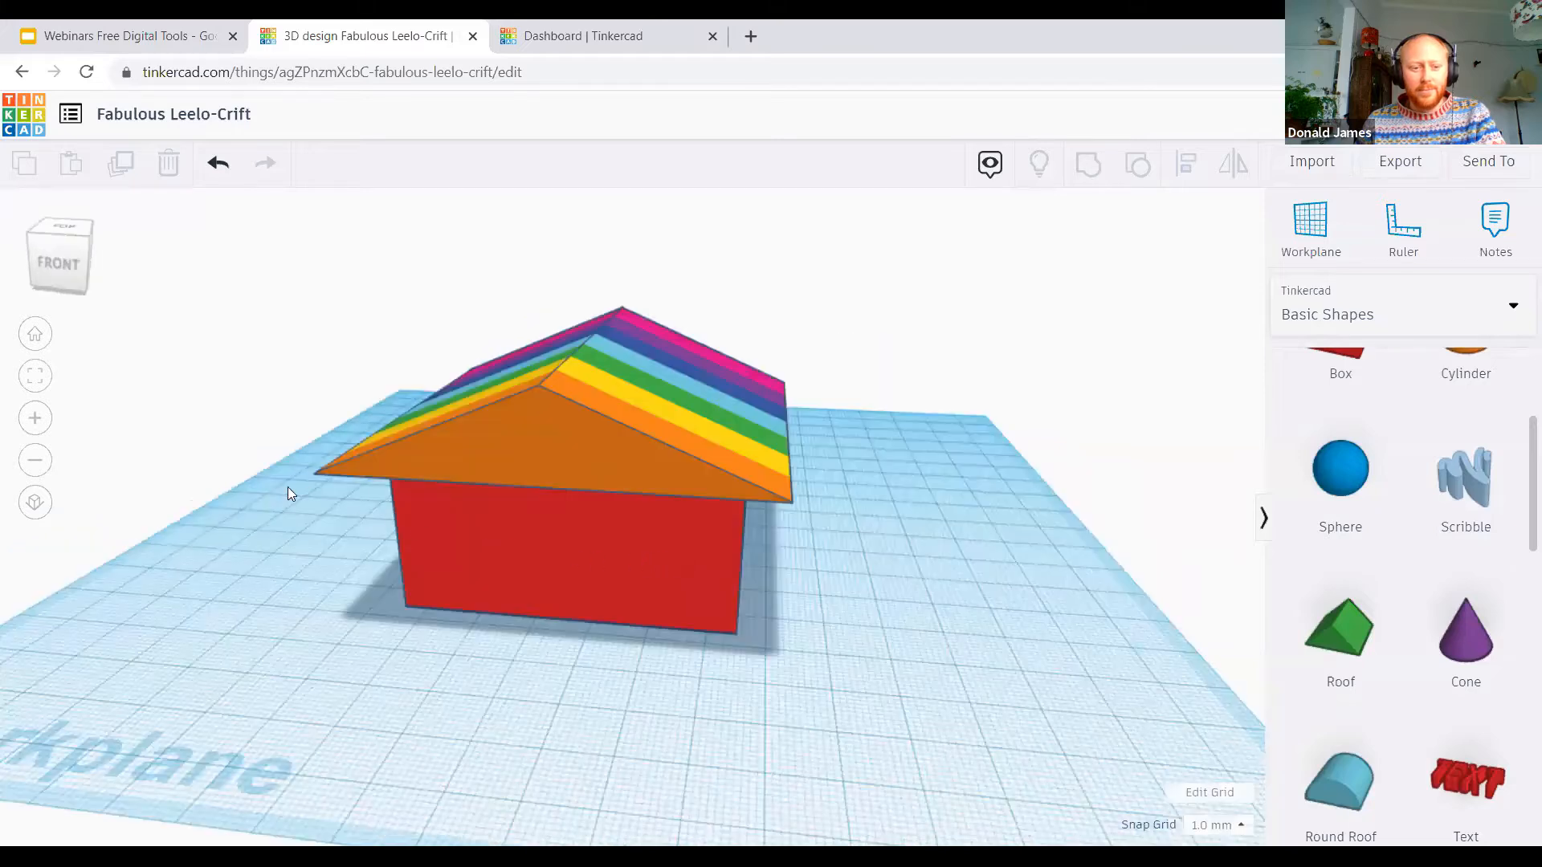
right_drag(288, 489, 216, 476)
right_drag(599, 612, 406, 616)
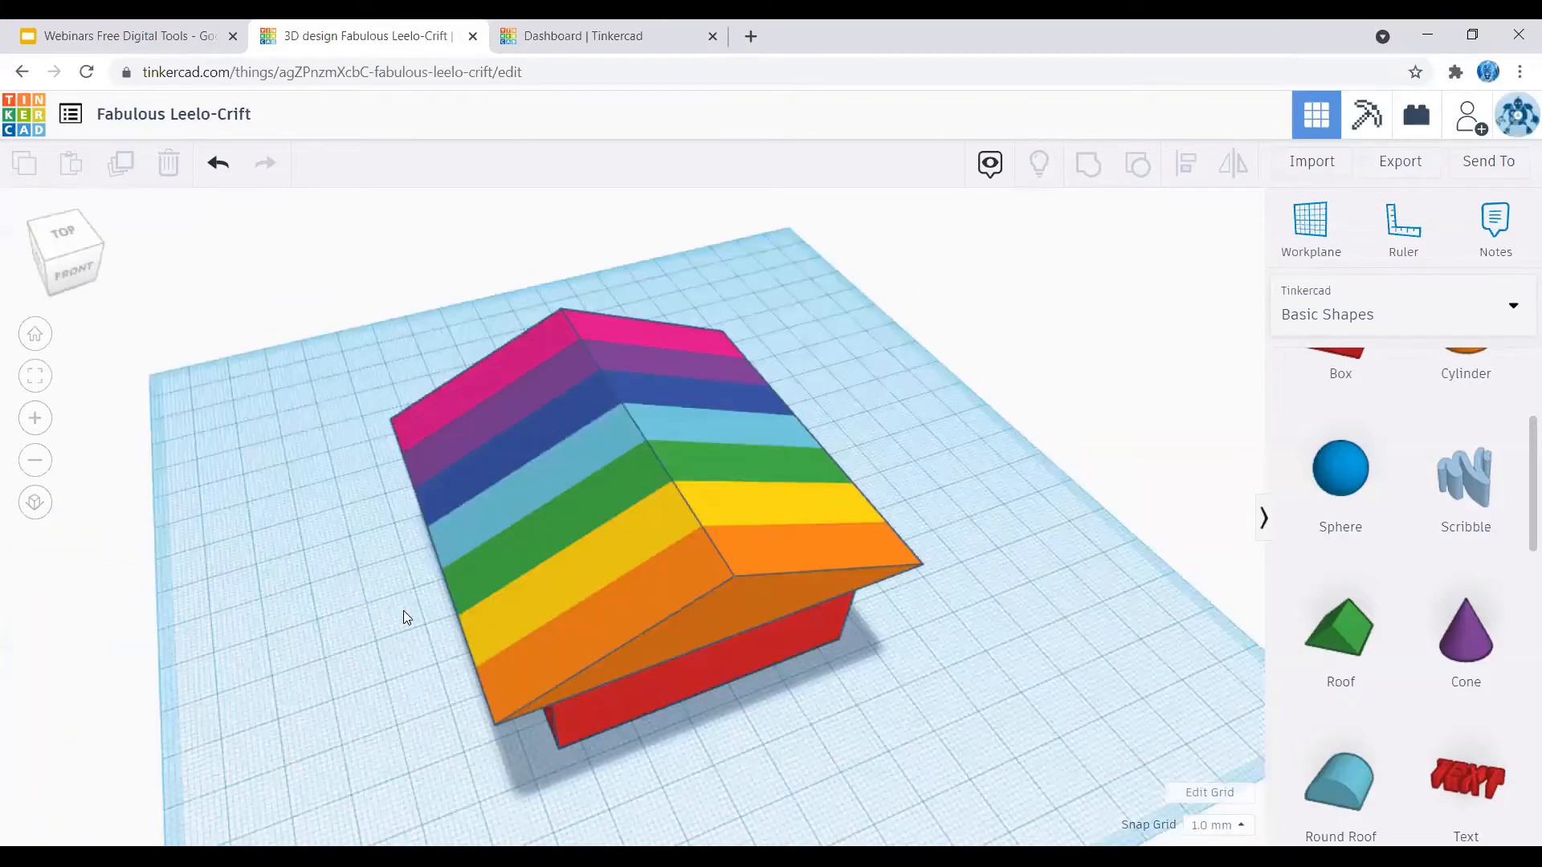
right_drag(718, 543, 661, 493)
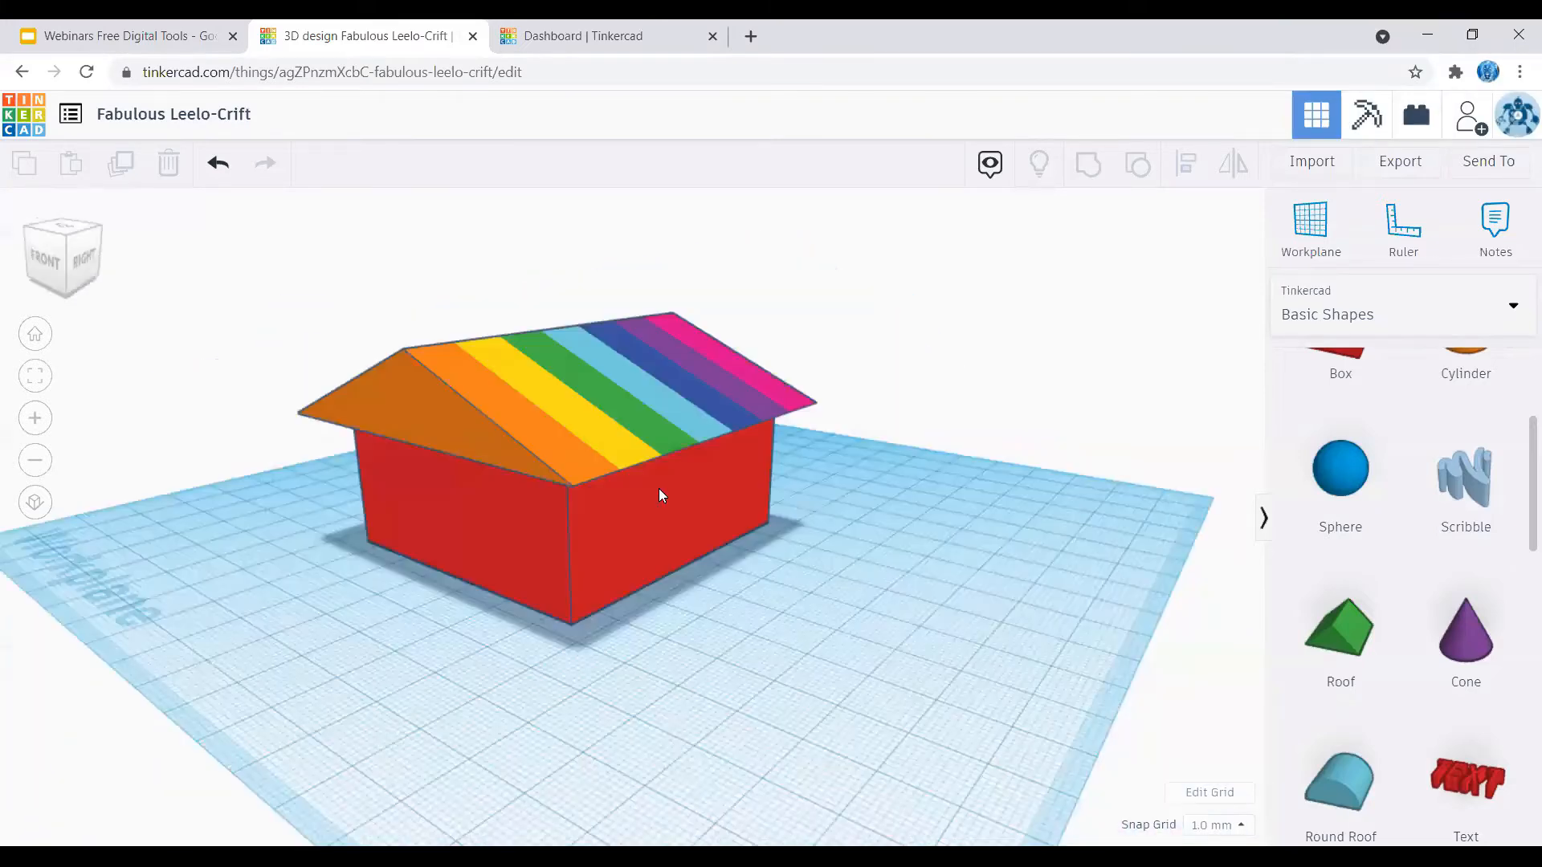
right_drag(876, 526, 804, 463)
right_drag(652, 420, 657, 493)
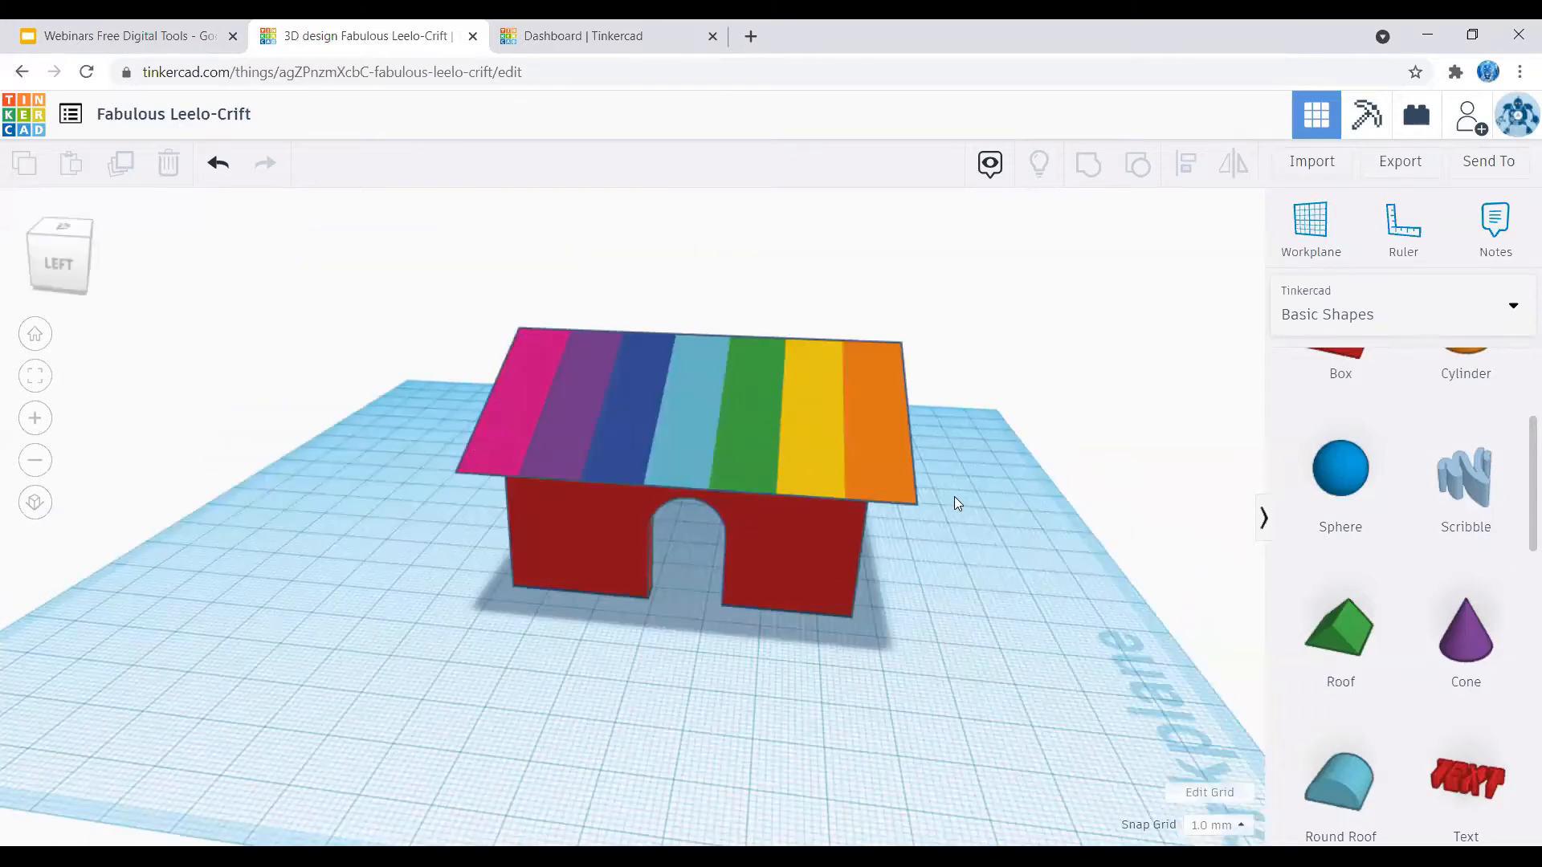
click(1500, 221)
click(1495, 210)
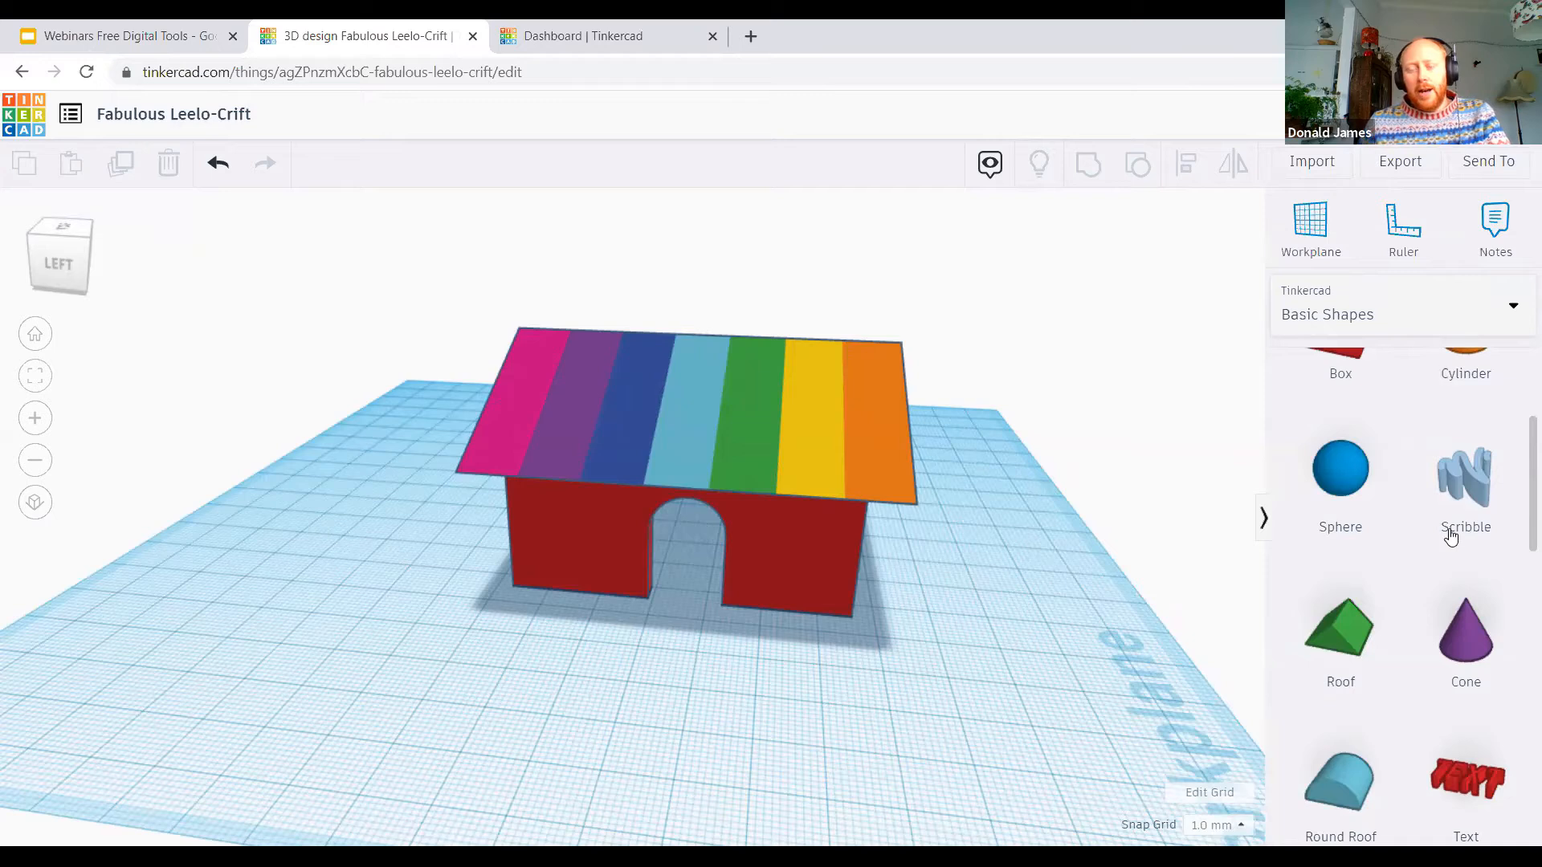
click(1423, 322)
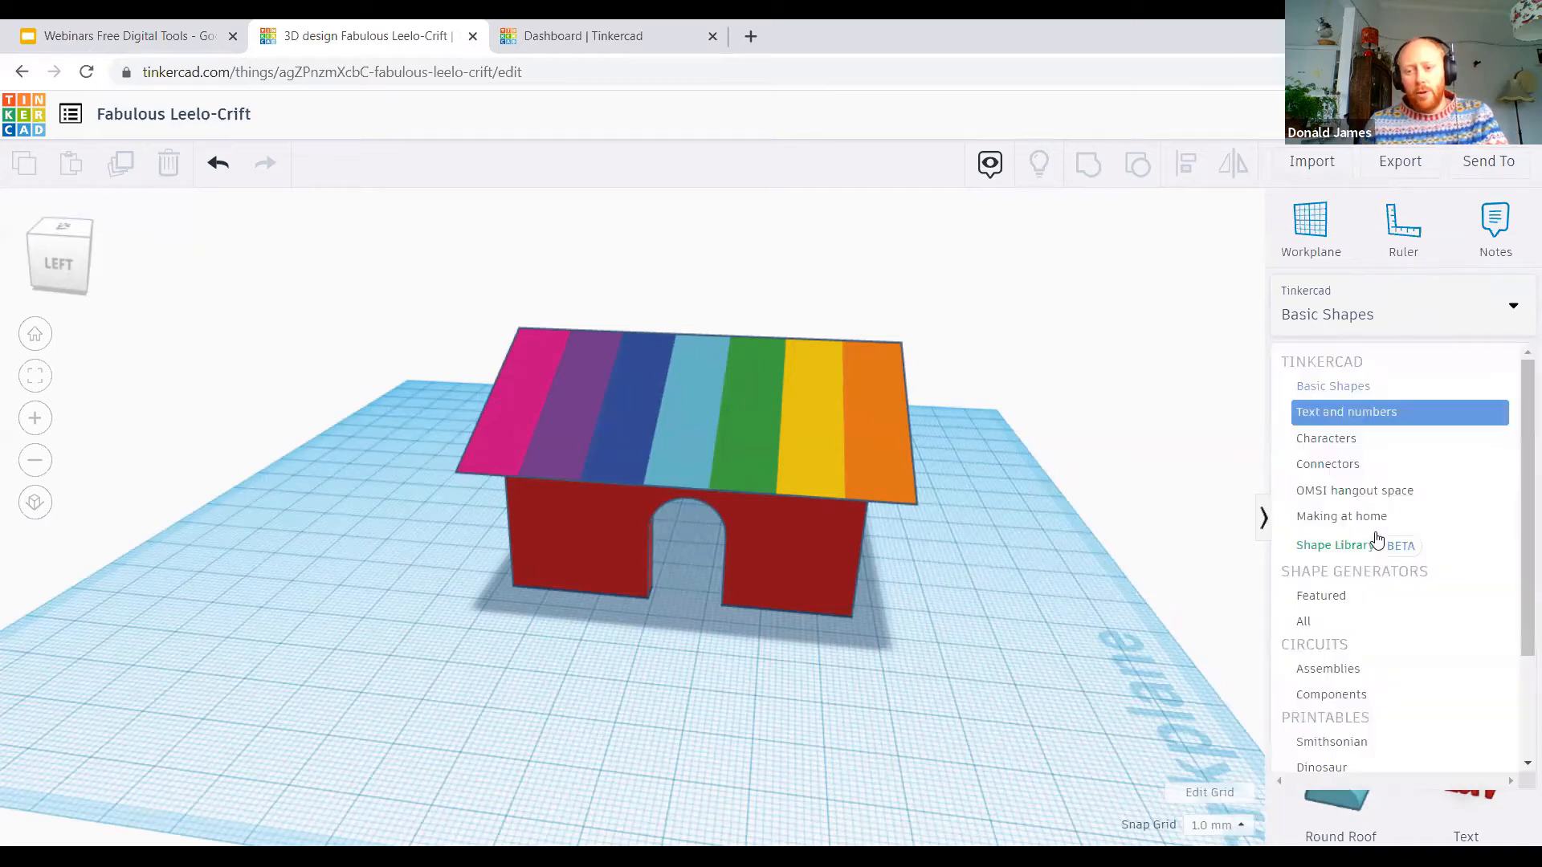
Step: Add a Scribble shape and sketch a stick figure's oval head with a straight body beneath it
click(1464, 466)
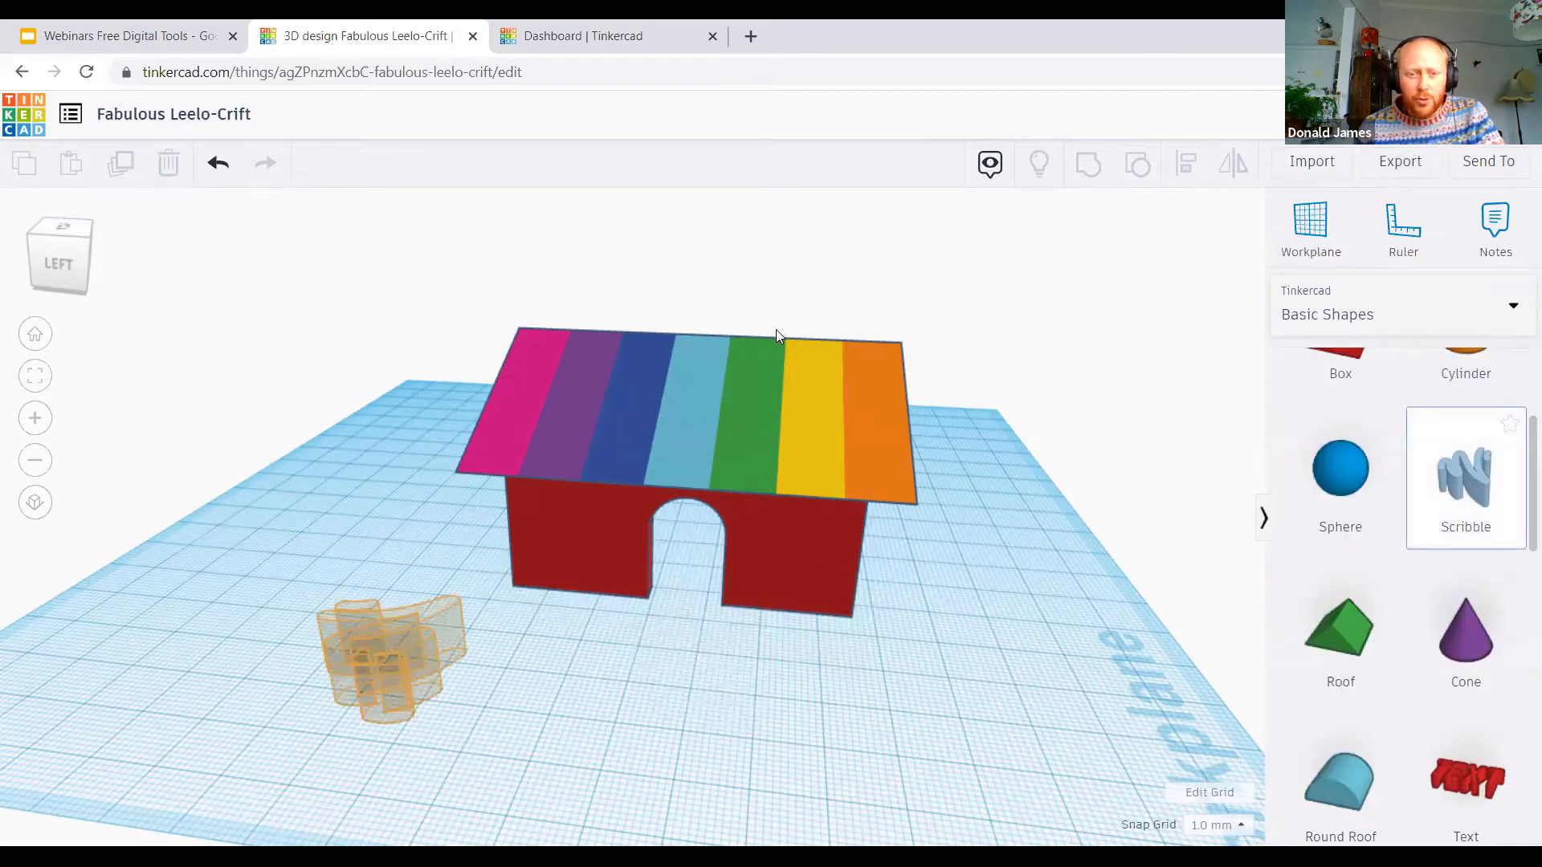
click(682, 292)
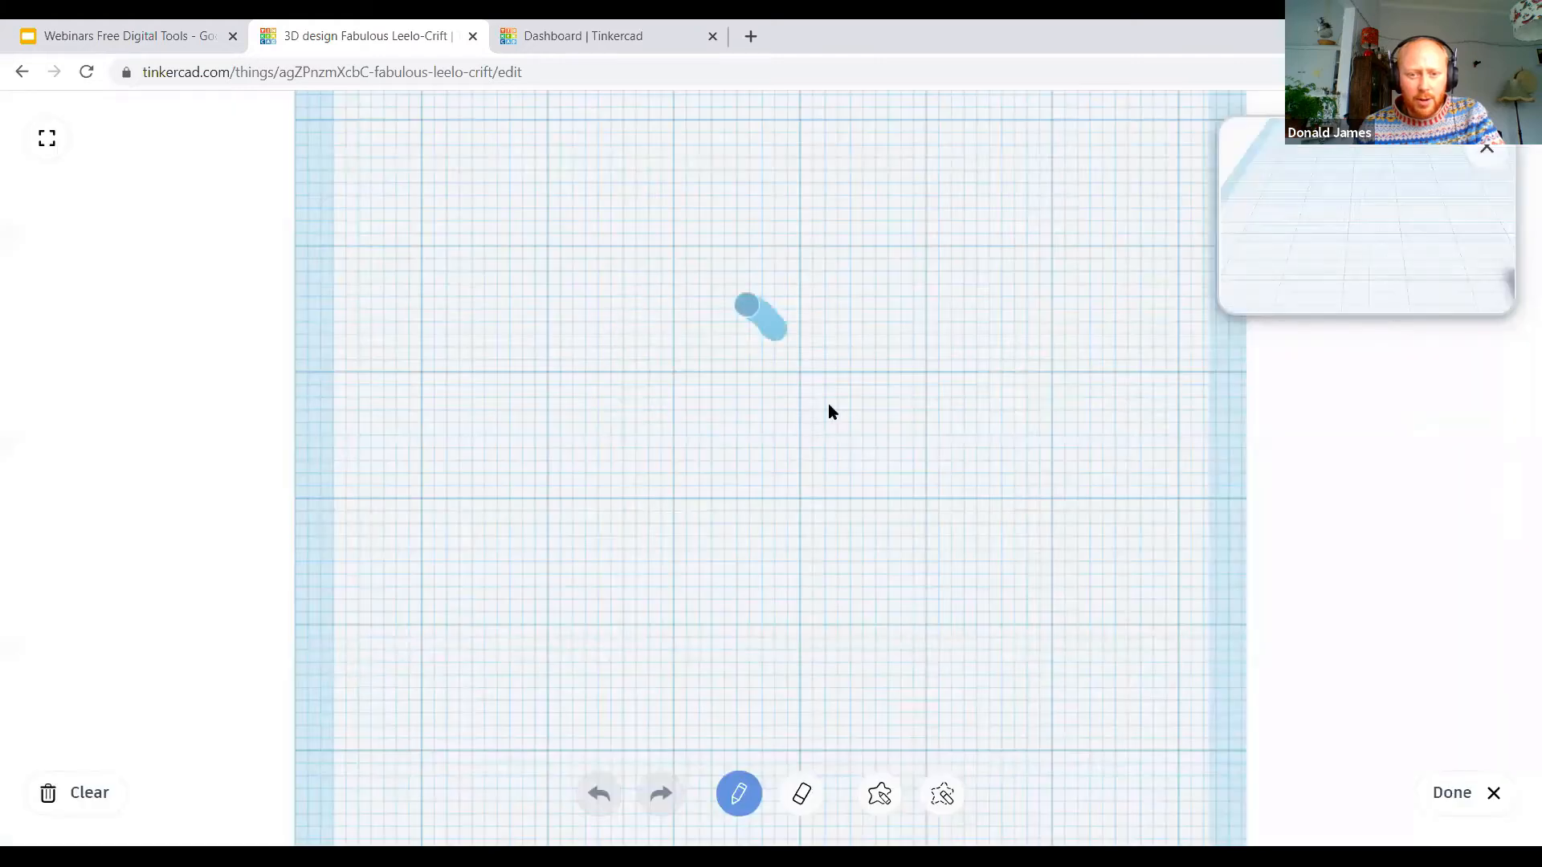
drag(831, 411, 705, 321)
drag(695, 444, 692, 595)
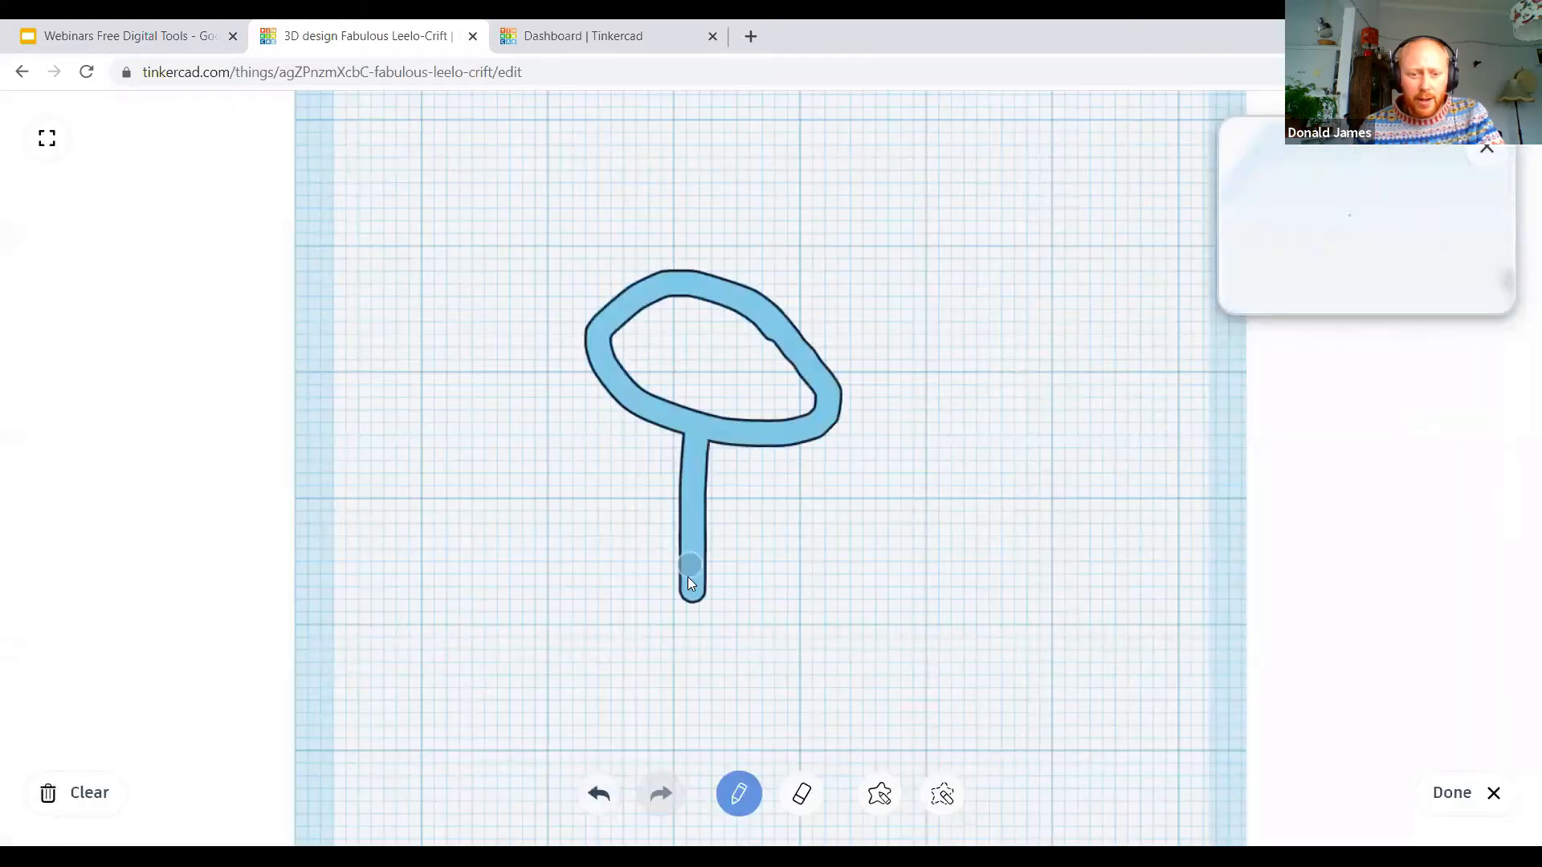
Step: Draw the stick figure's two legs and its arms across the body, and finish the scribble
drag(541, 694, 674, 582)
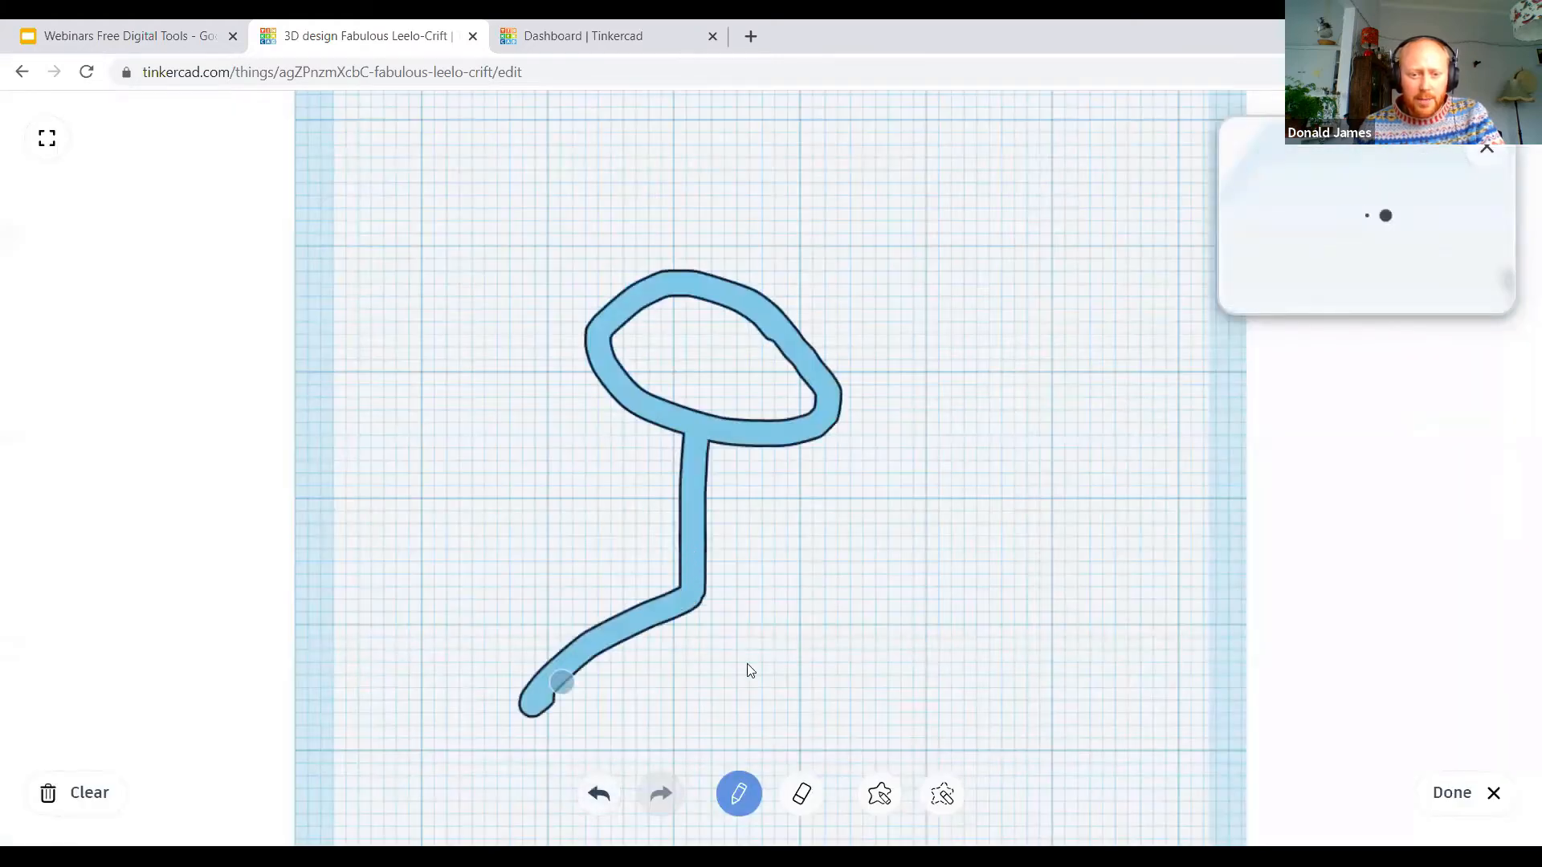
drag(582, 485, 819, 526)
drag(698, 604, 761, 690)
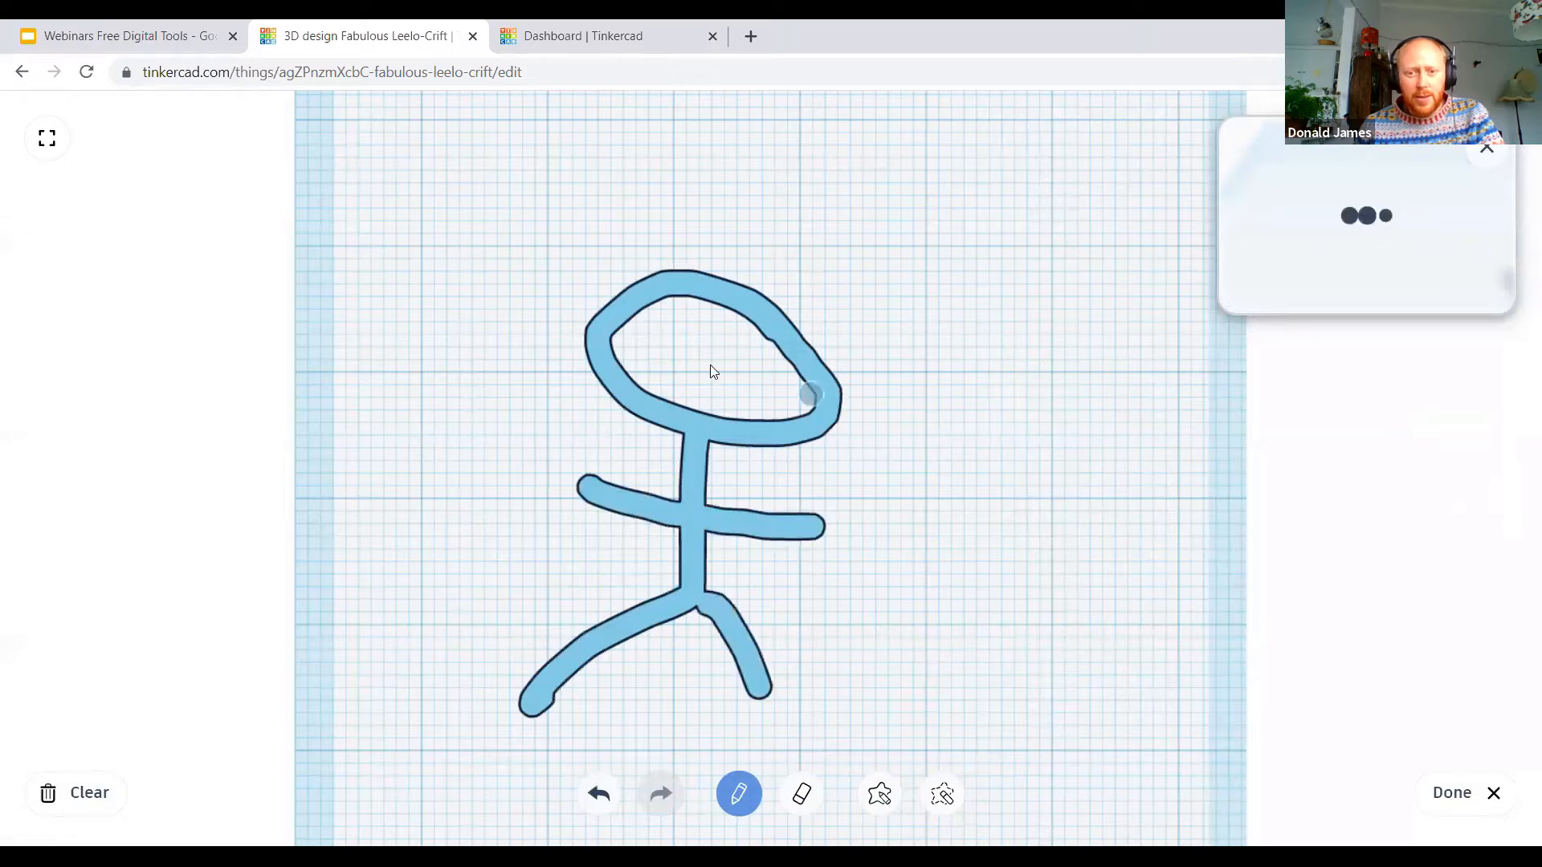
click(755, 397)
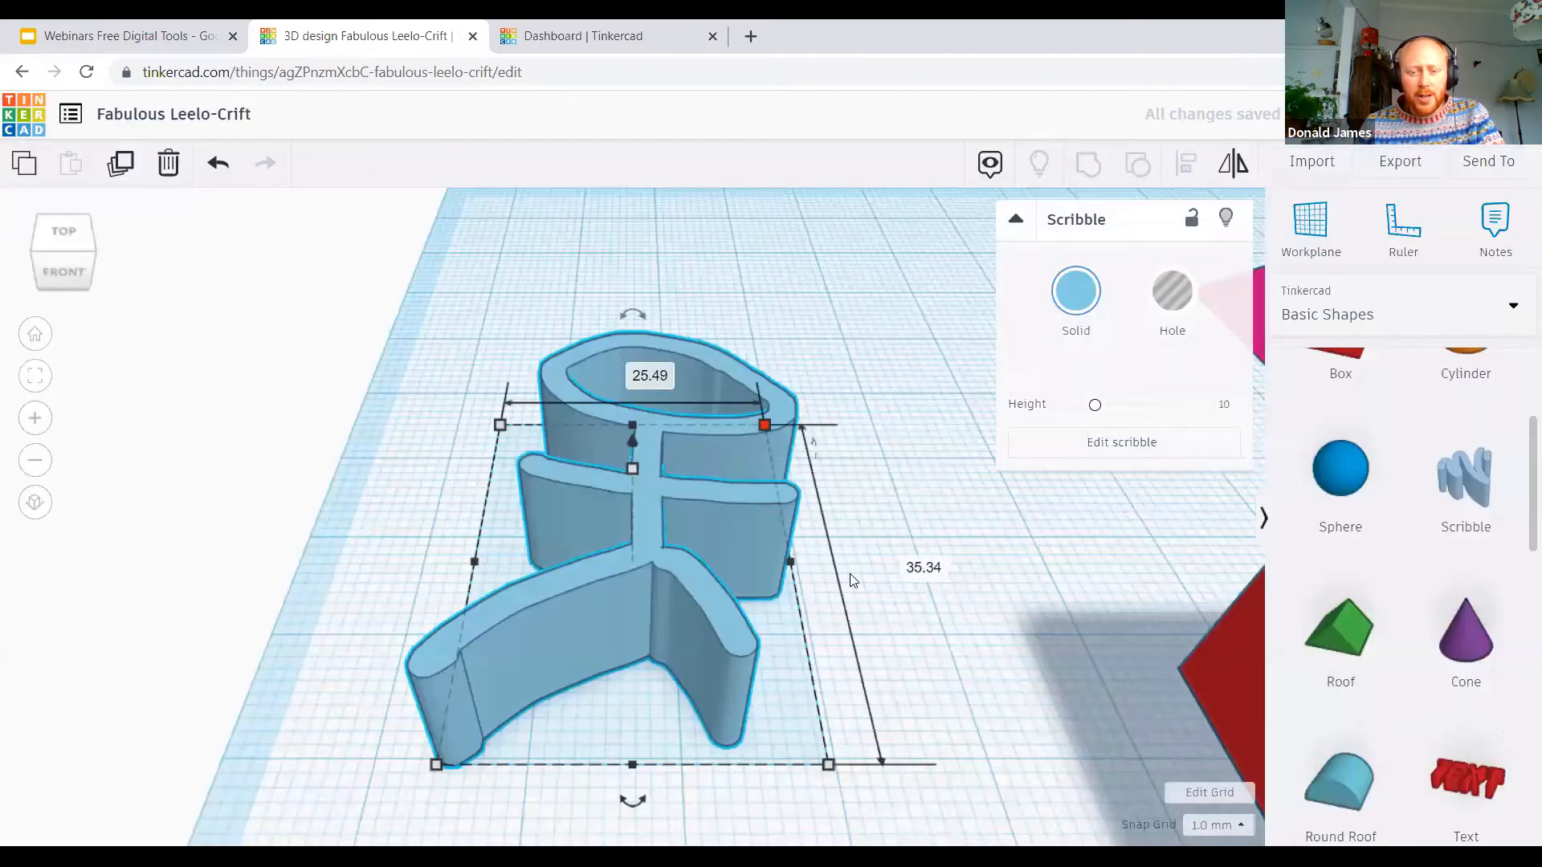
Step: Rotate the stick figure 90° so it stands upright and raise it to 2 mm below the workplane
right_drag(630, 292, 667, 307)
mouse_move(676, 361)
mouse_down()
mouse_move(864, 414)
mouse_move(890, 512)
mouse_move(881, 476)
mouse_up()
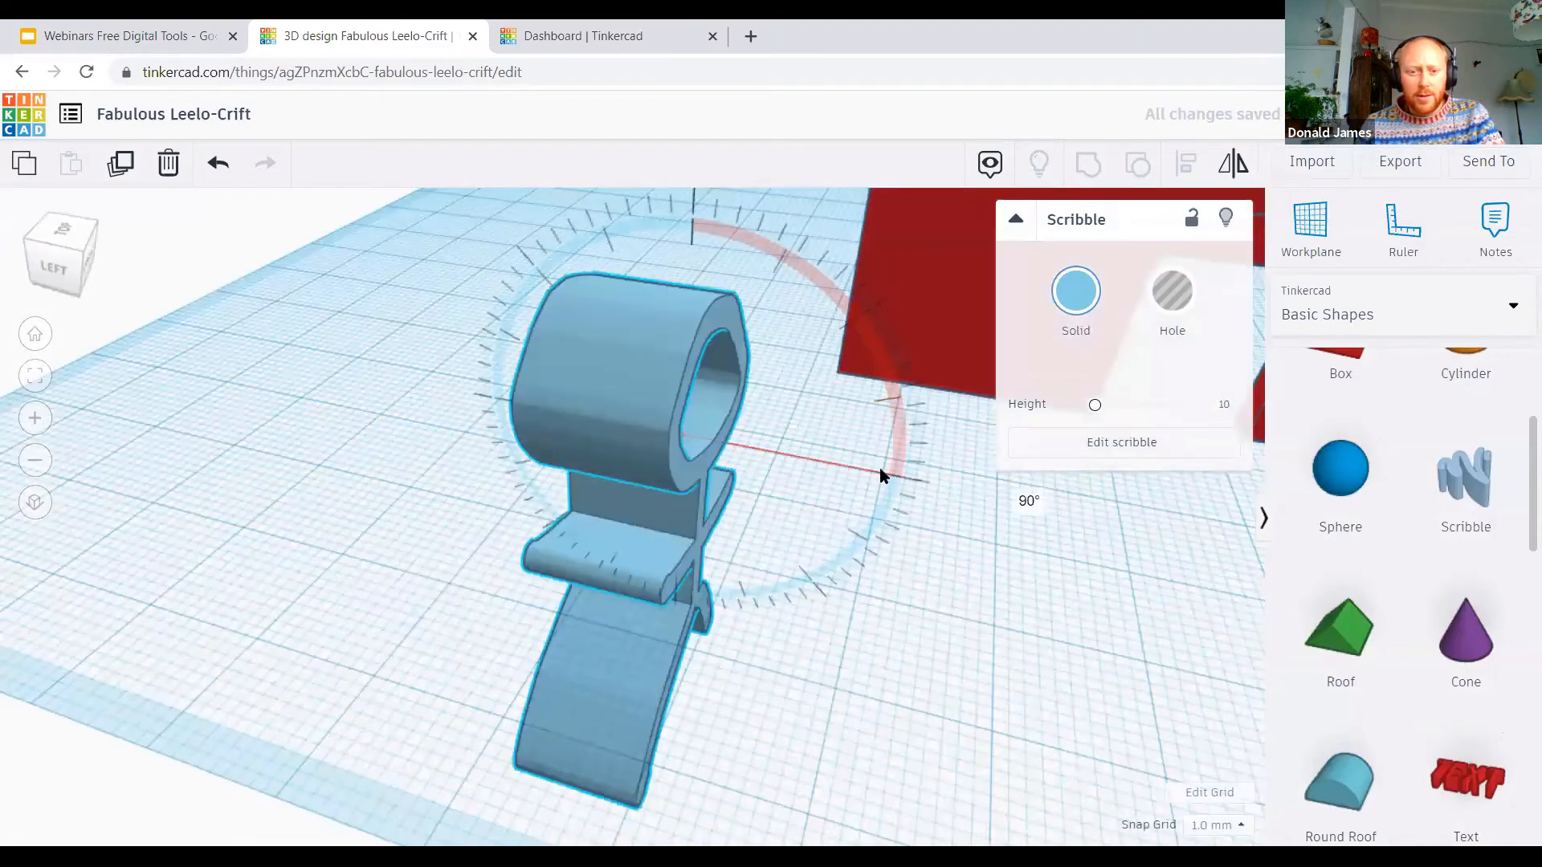
drag(632, 218, 642, 165)
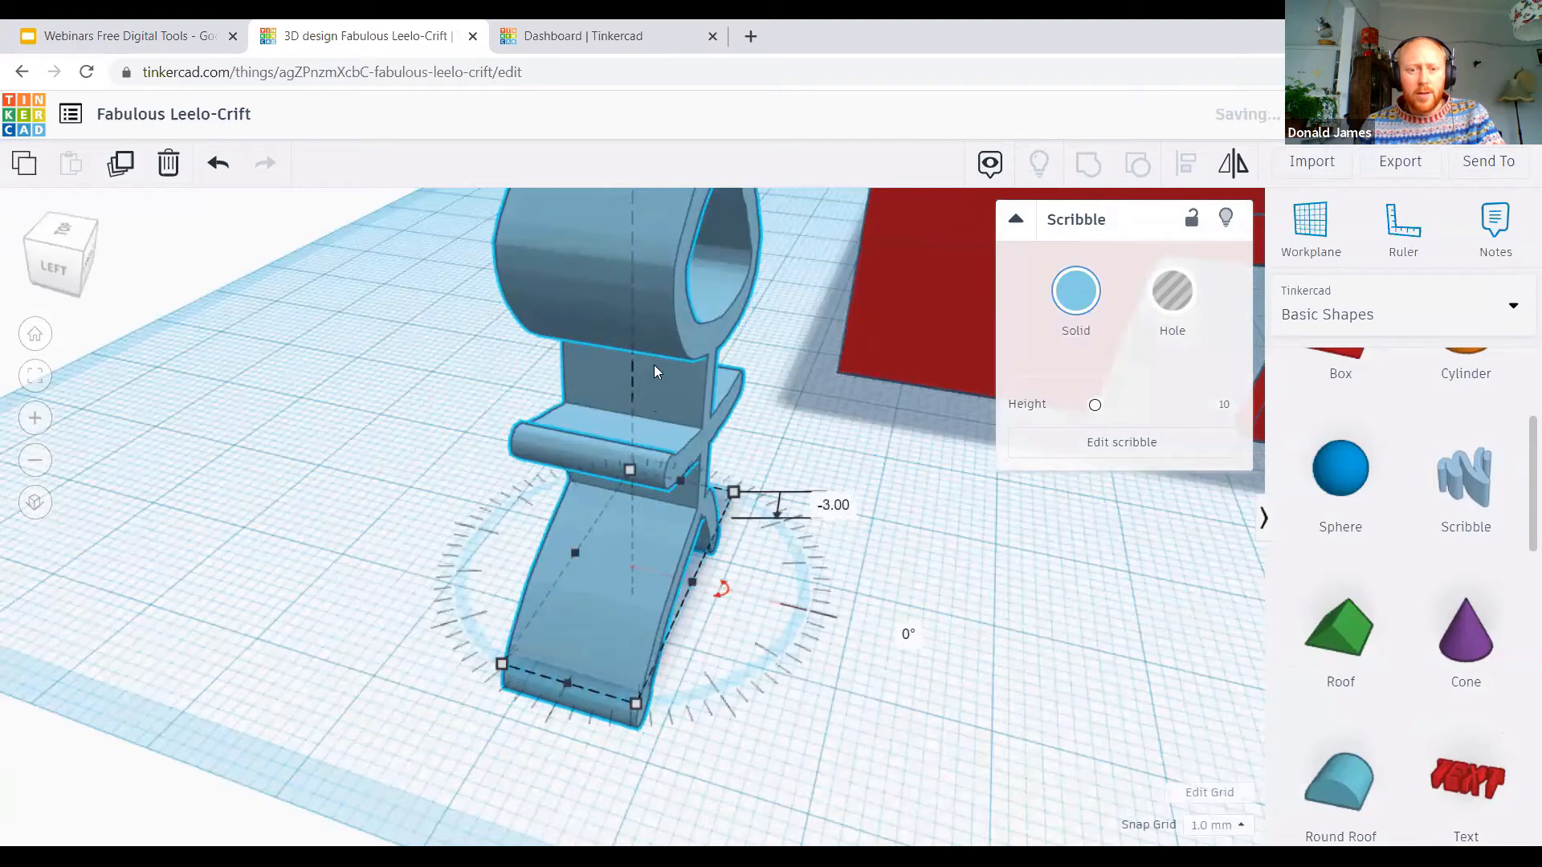
right_drag(653, 364, 633, 252)
scroll(625, 210, down, 3)
drag(624, 234, 624, 224)
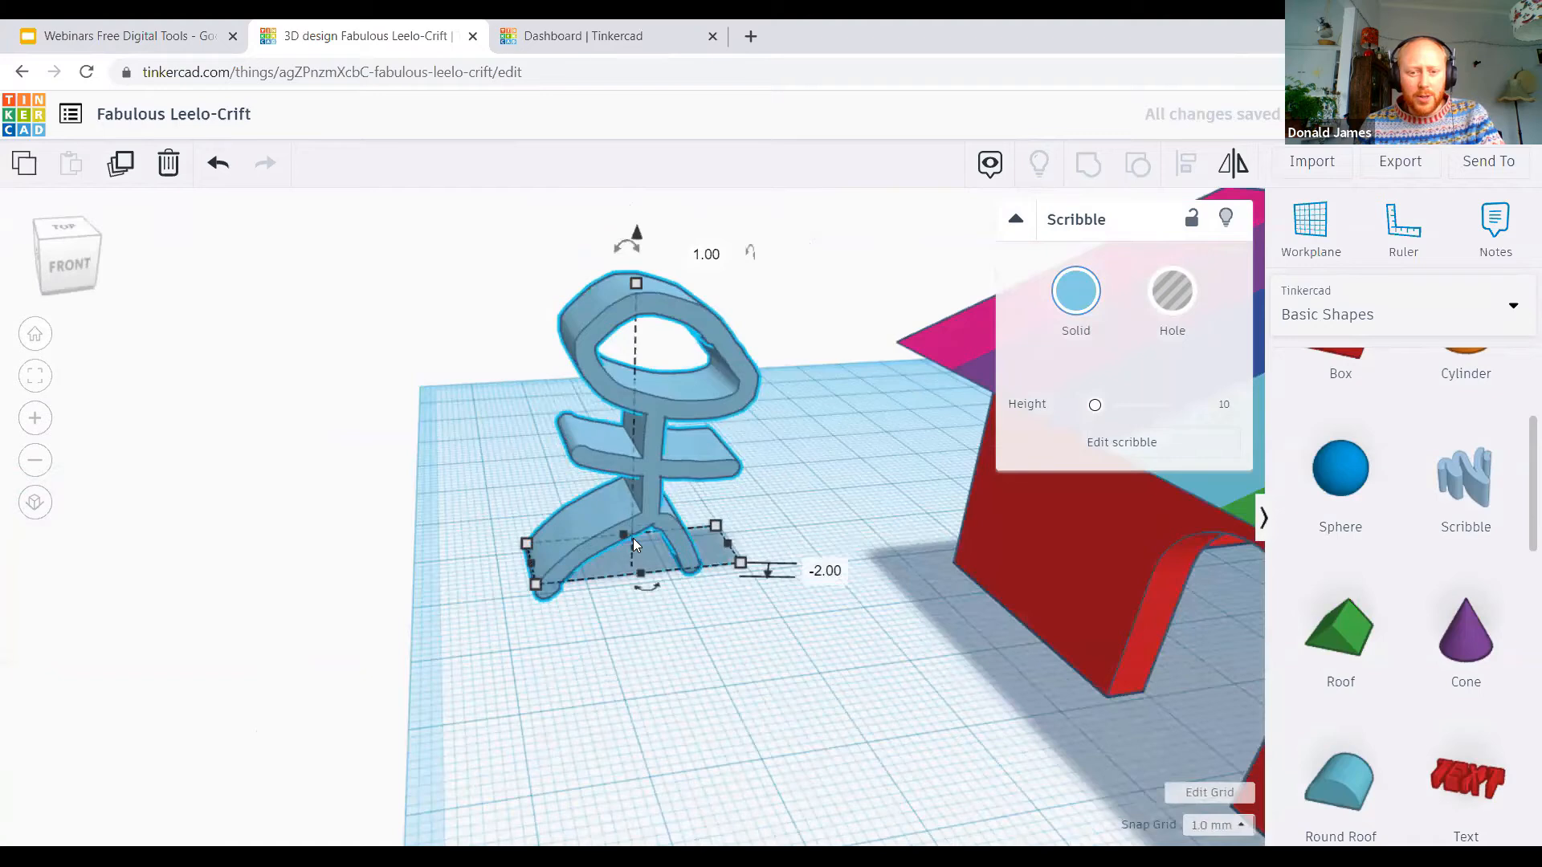
Step: Narrow the stick figure, reduce its height to 20 mm, and turn it 90° to face the same way as the doorway wall
drag(625, 535, 668, 531)
drag(704, 283, 702, 423)
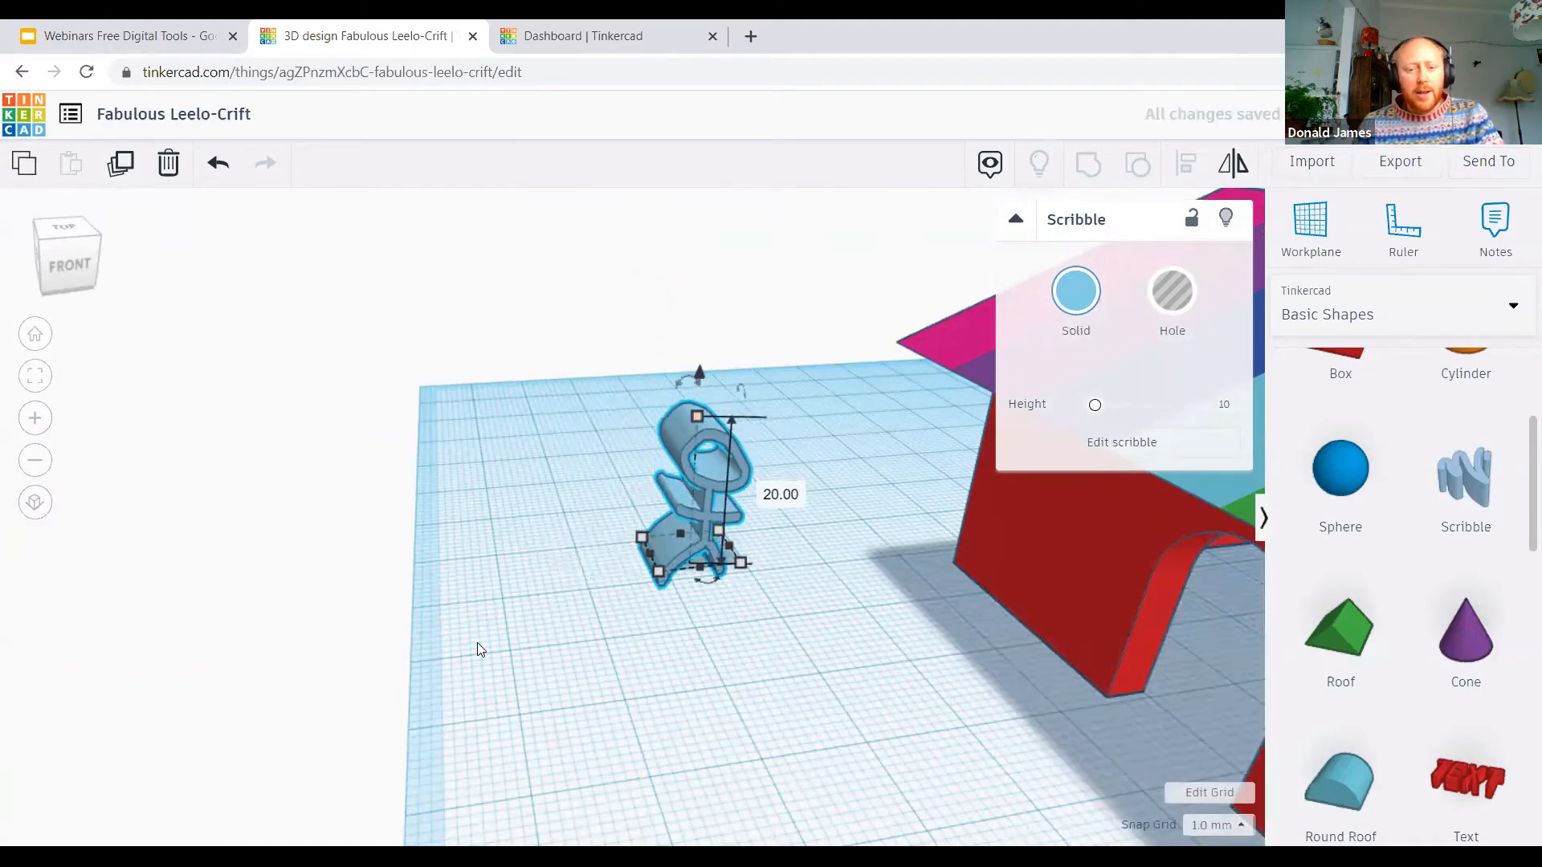
mouse_move(825, 596)
right_down()
mouse_move(722, 521)
mouse_move(654, 515)
right_up()
mouse_move(676, 521)
mouse_down()
mouse_move(633, 507)
mouse_move(662, 528)
mouse_move(623, 531)
mouse_up()
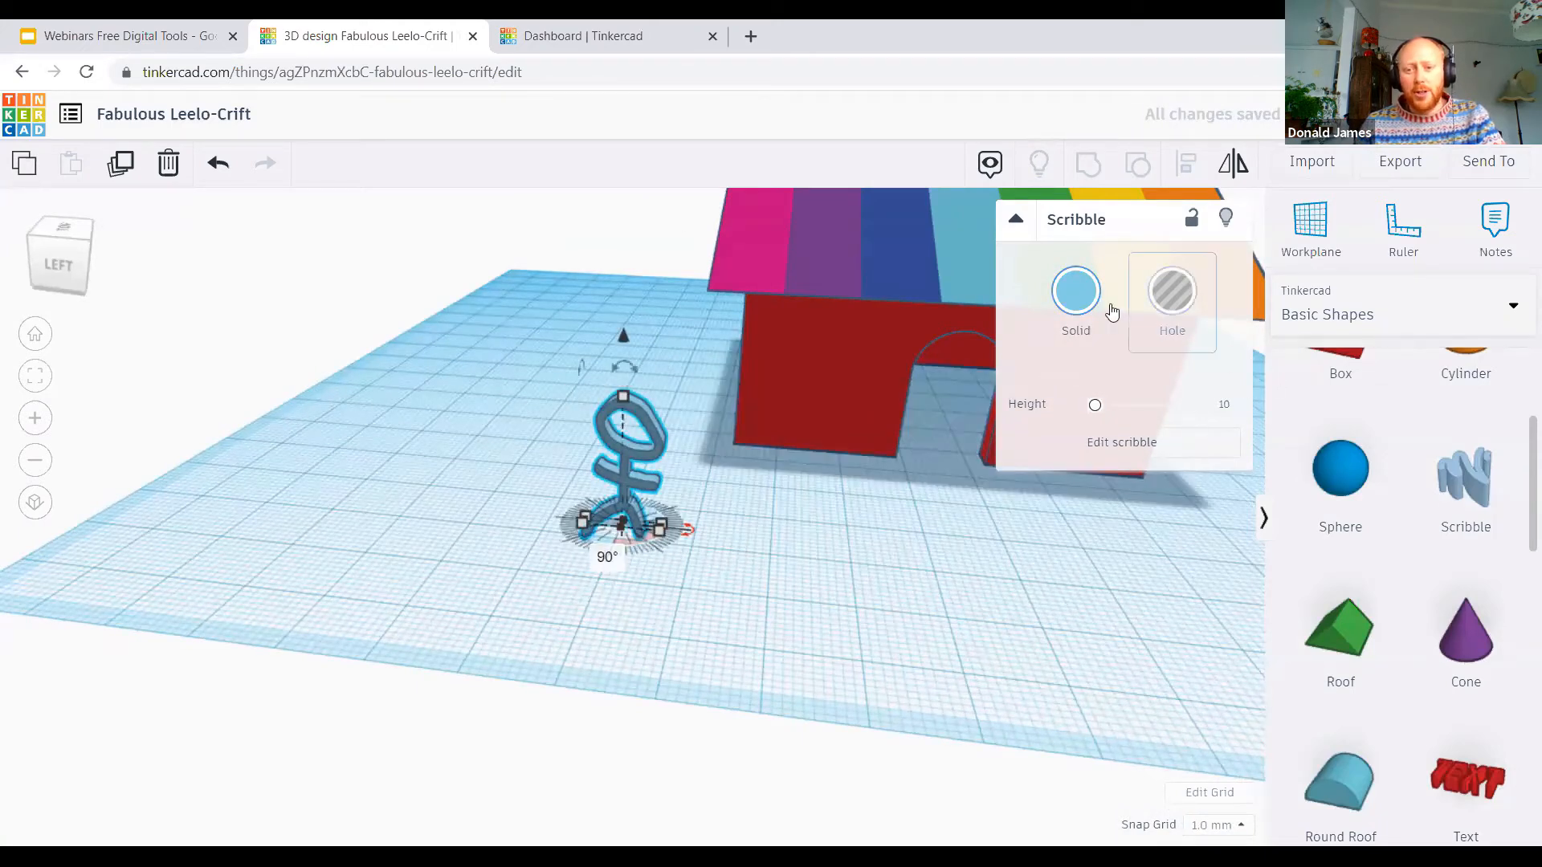
Step: Try green on the stick figure and settle on the bright pink preset colour
click(1075, 293)
click(1168, 479)
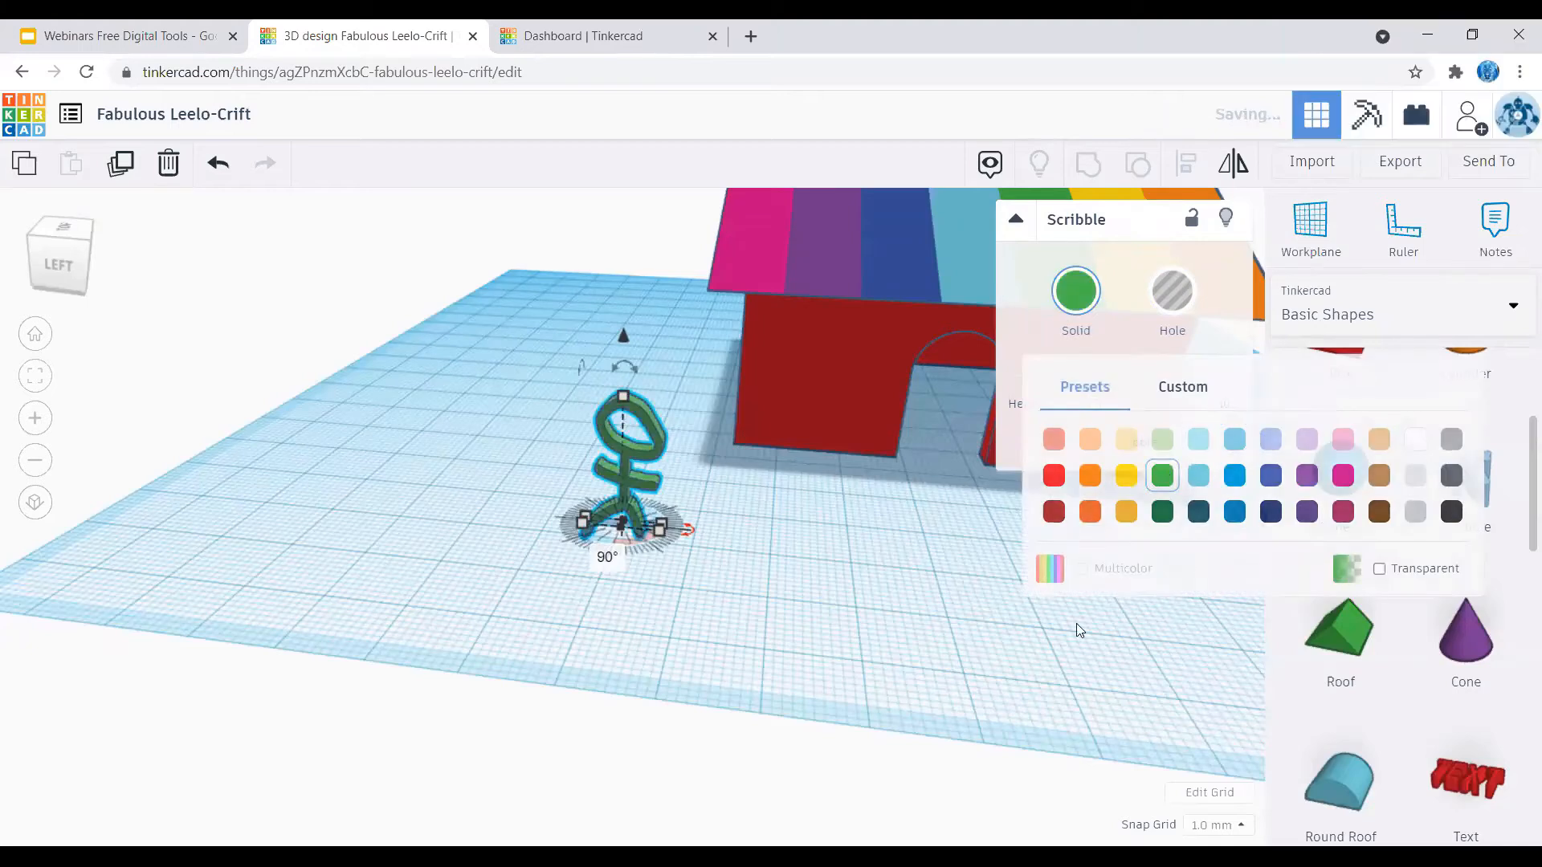
click(1076, 293)
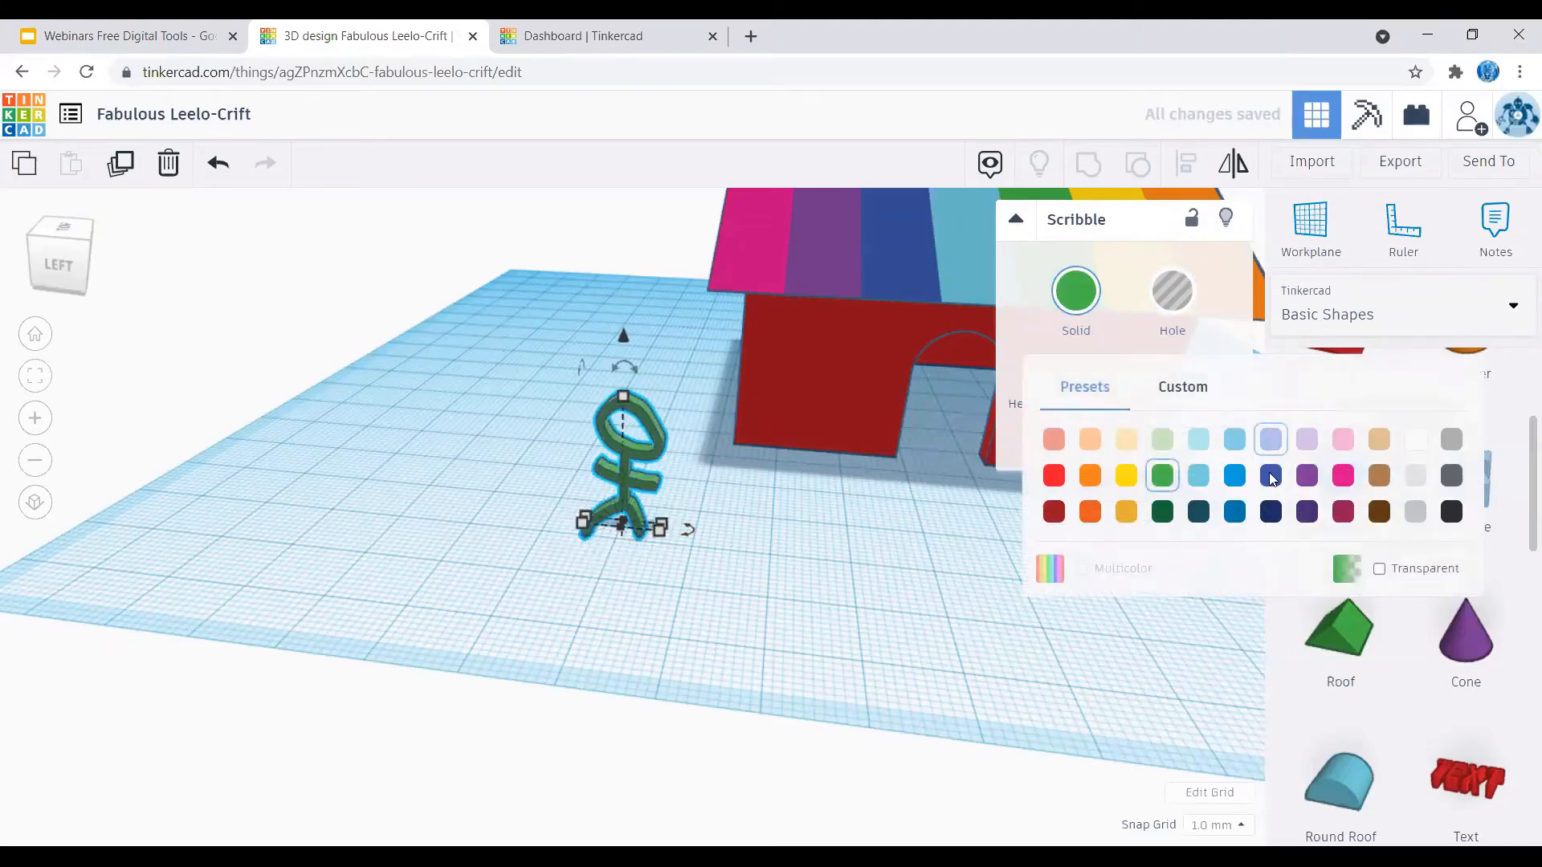
click(1342, 476)
click(724, 488)
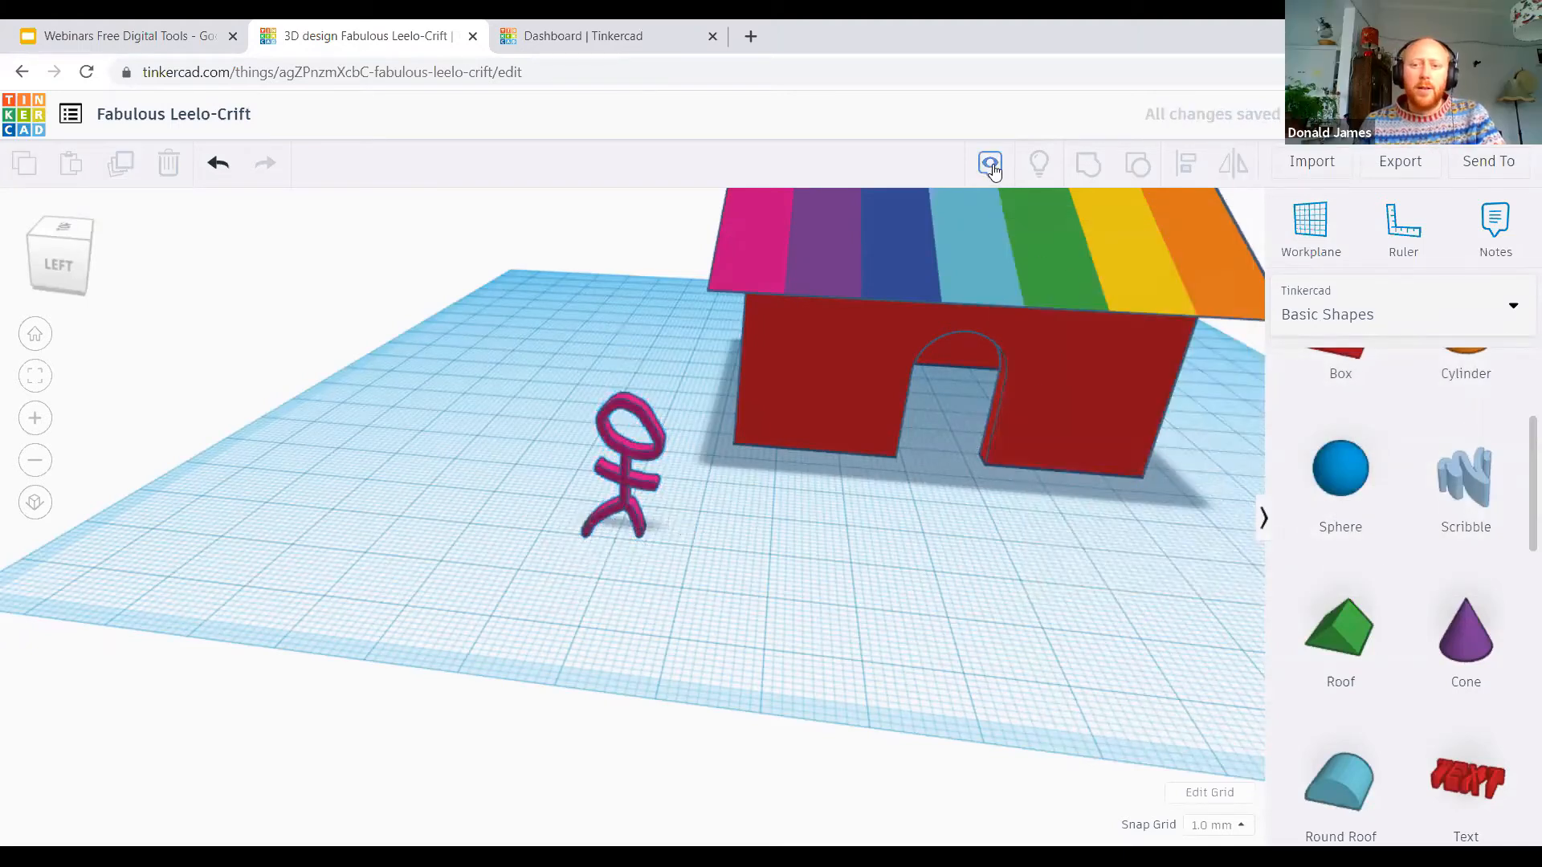
scroll(1450, 490, down, 5)
scroll(1437, 546, up, 4)
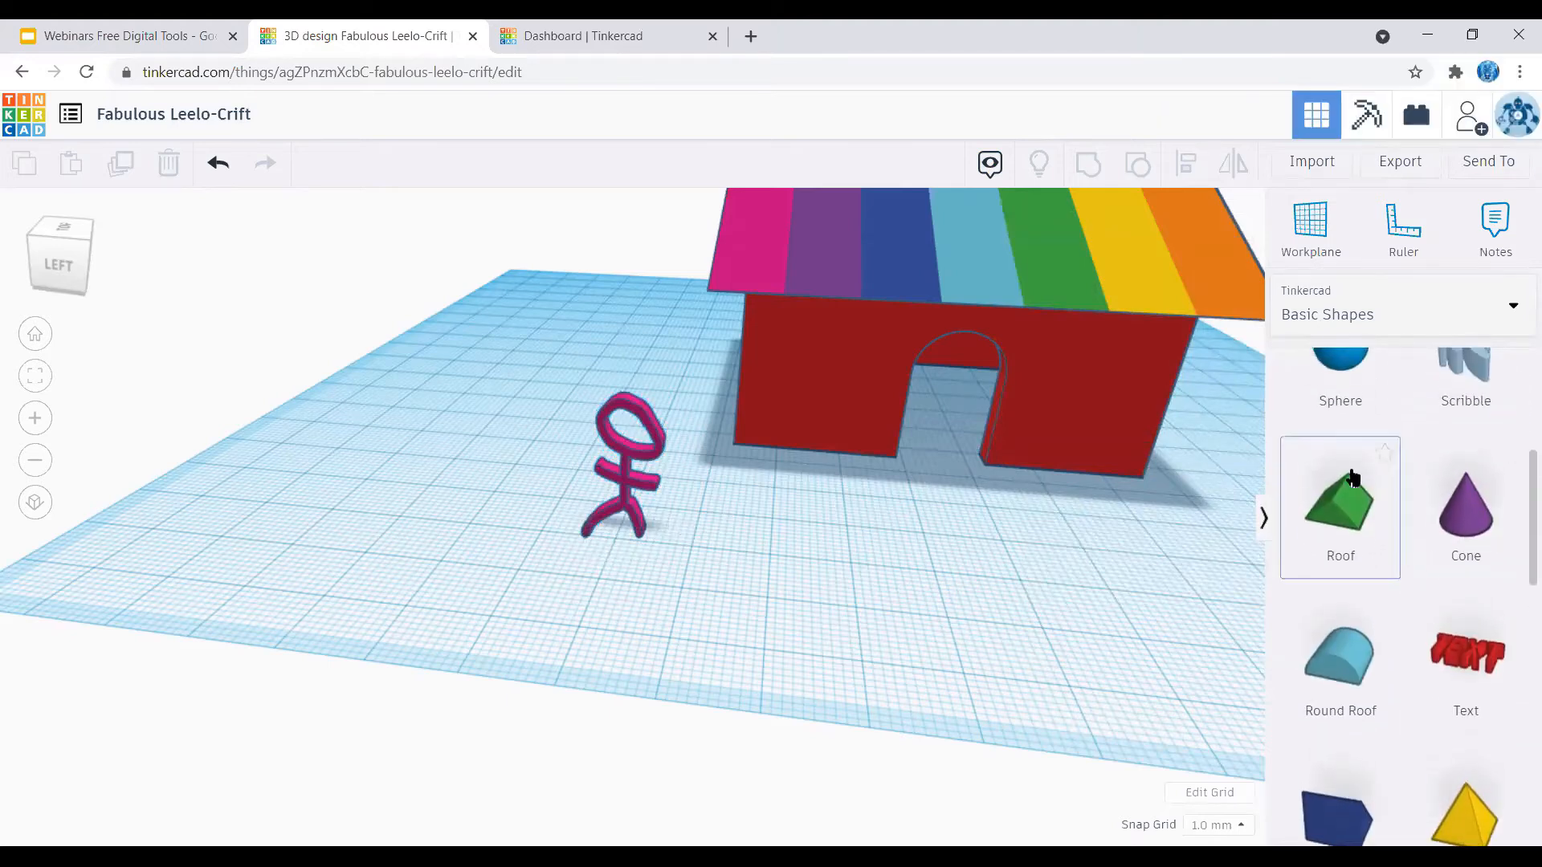
Step: Look through the Basic Shapes collection and the list of other available shape categories
scroll(1433, 562, down, 8)
scroll(1435, 560, down, 4)
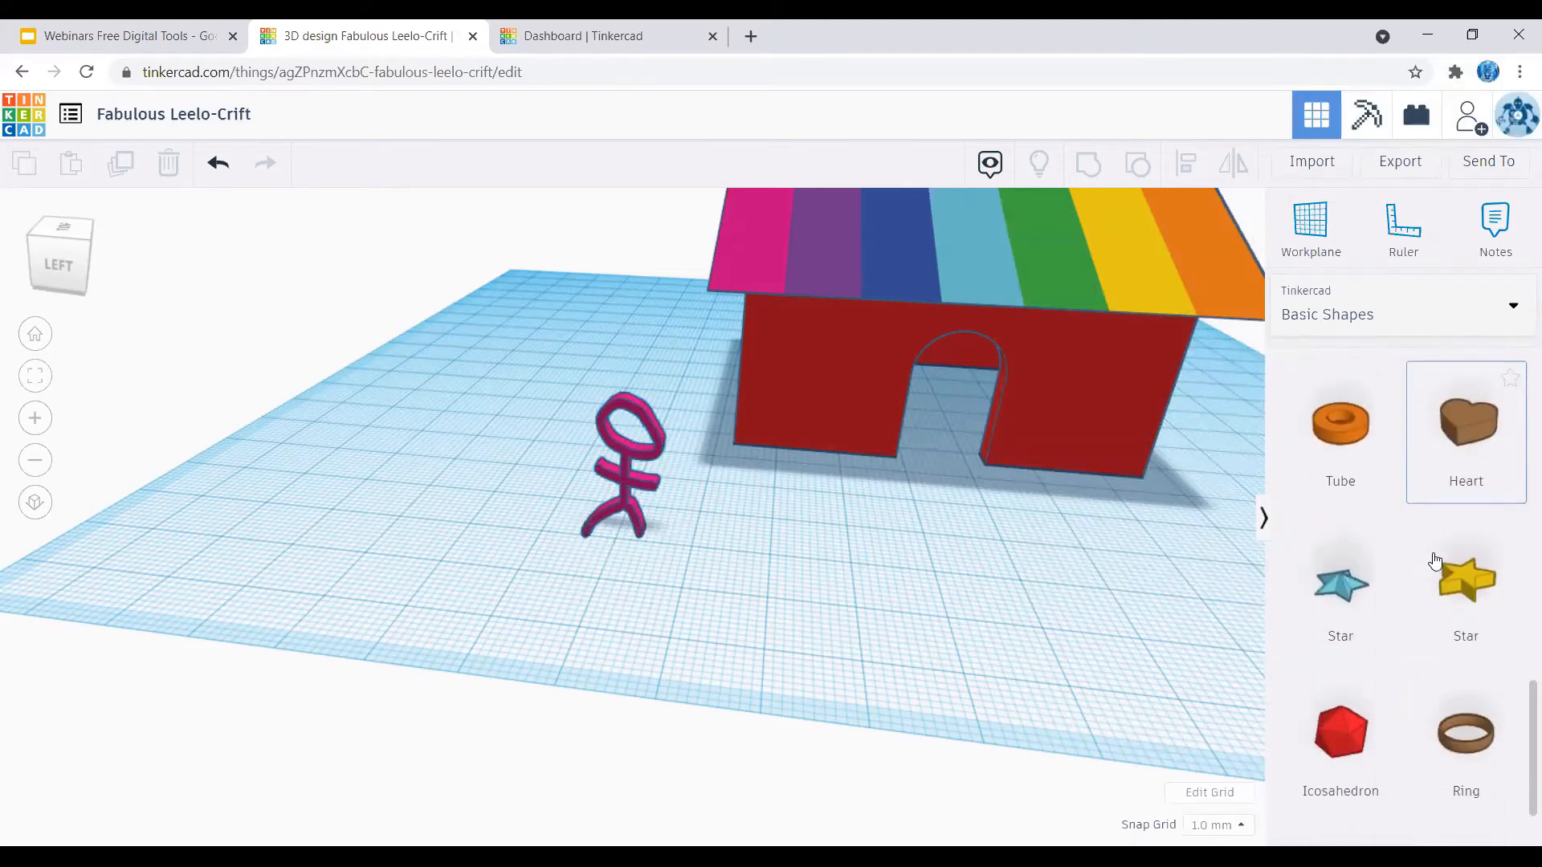
scroll(1433, 554, up, 12)
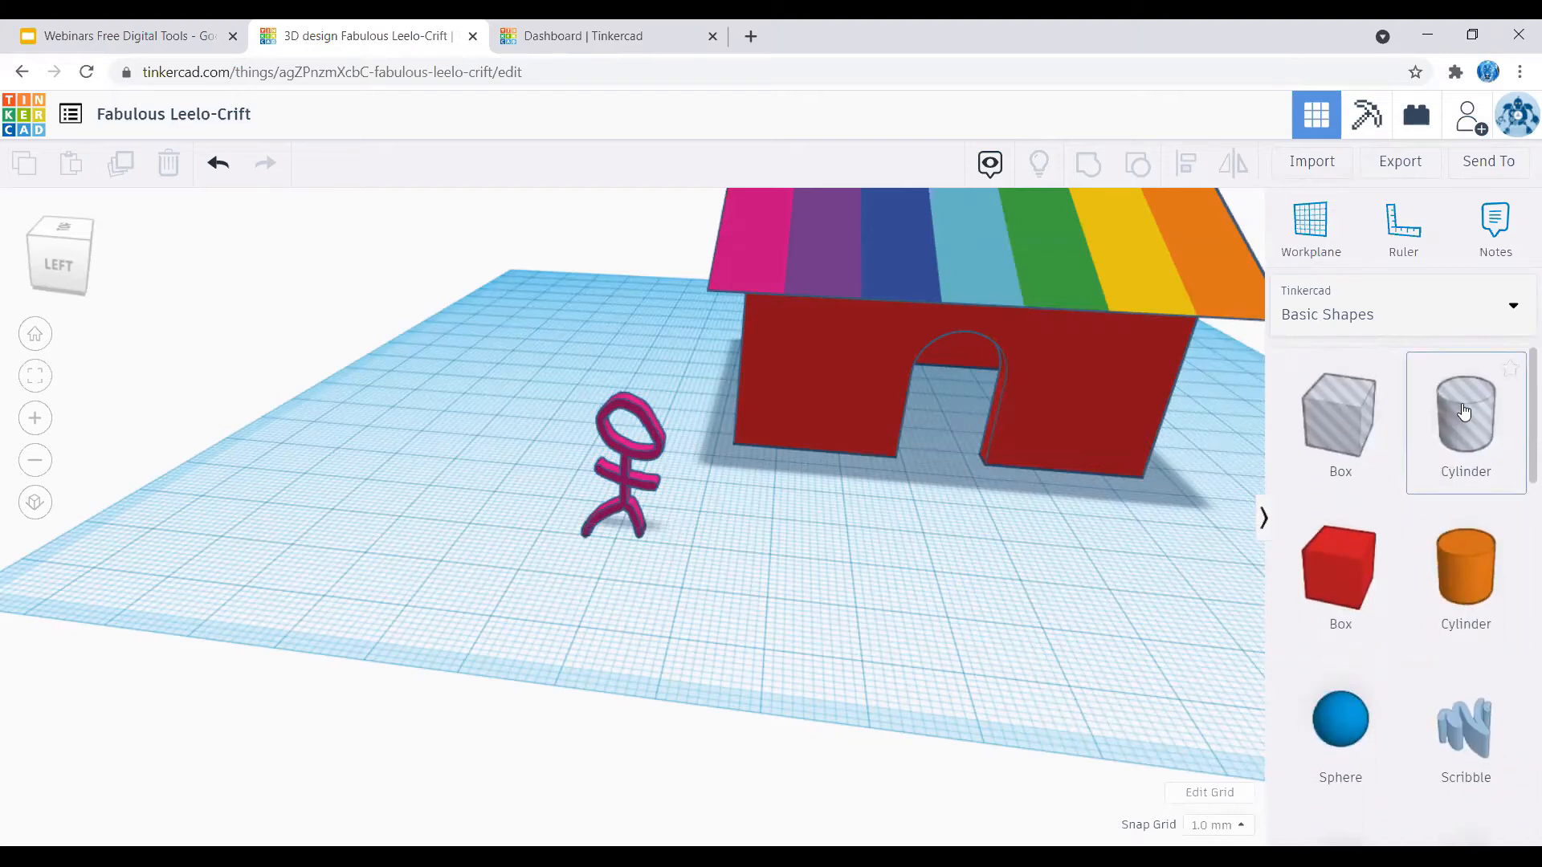
scroll(1463, 514, down, 10)
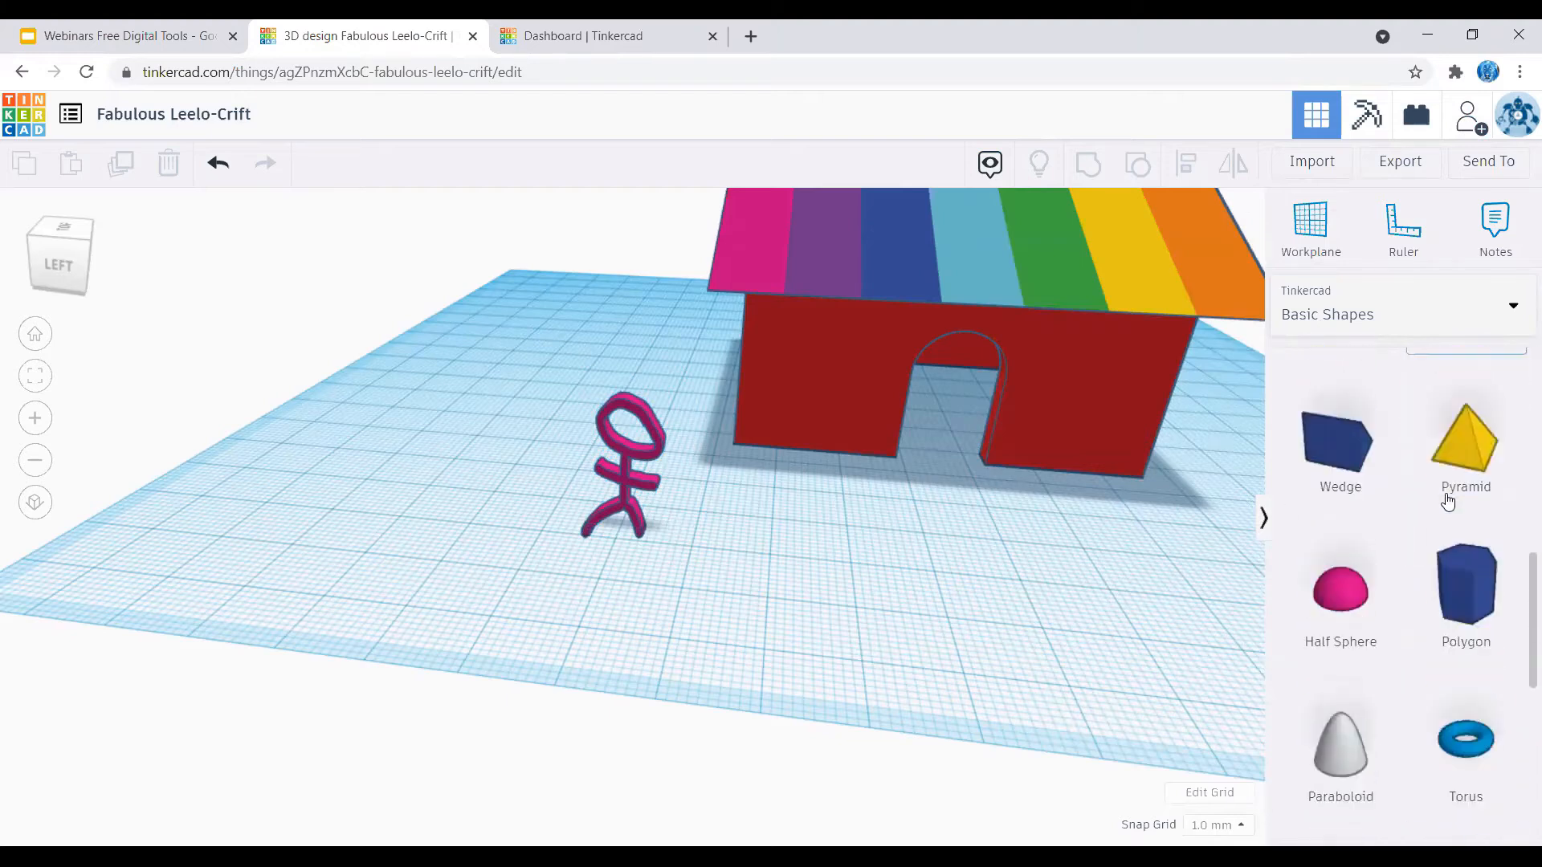
scroll(1445, 499, up, 1)
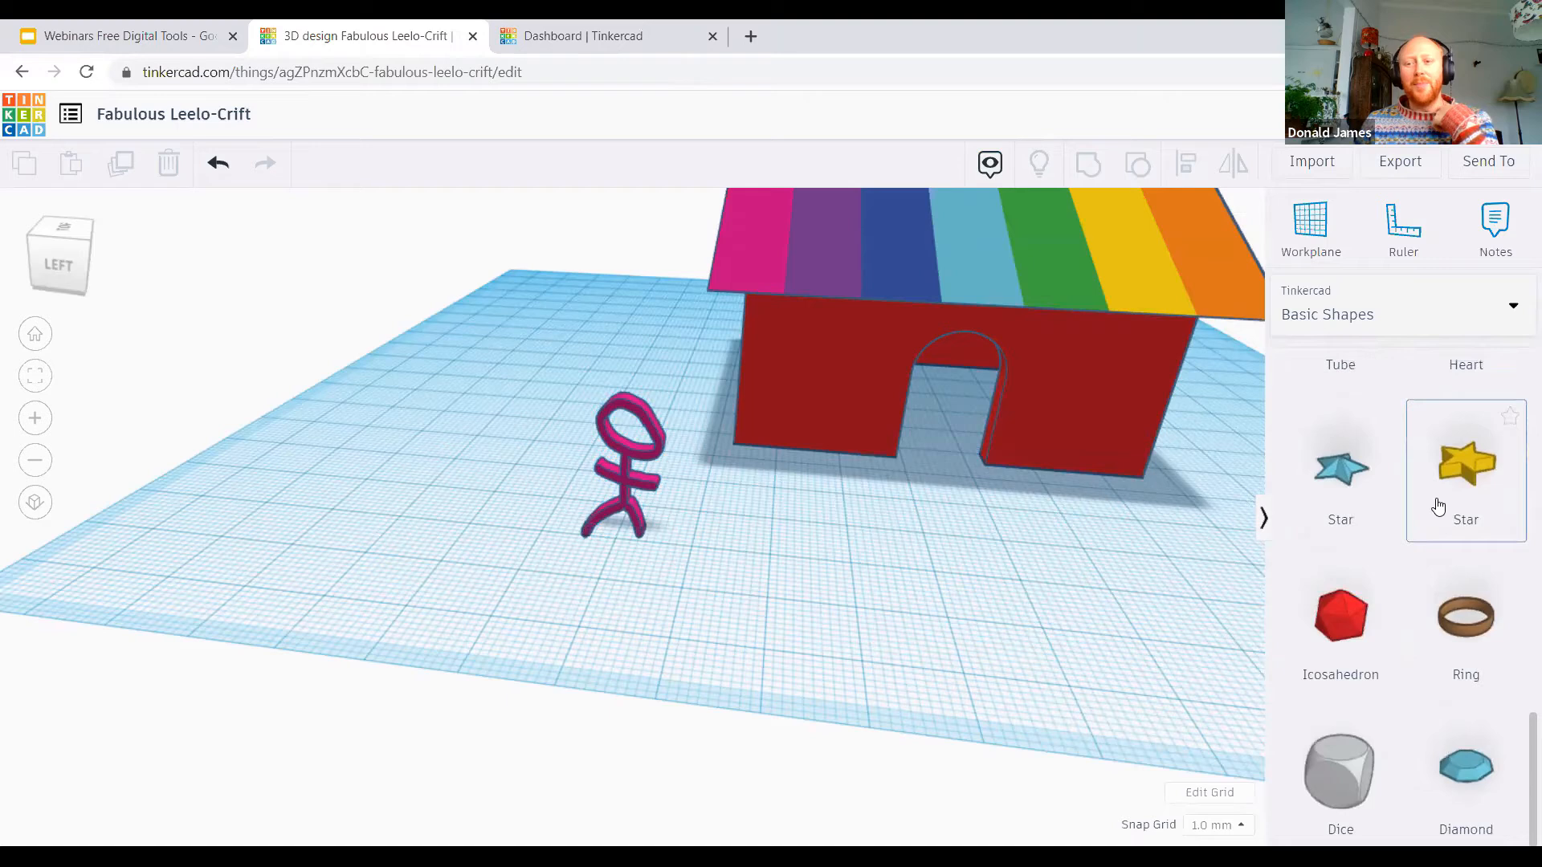
click(1378, 317)
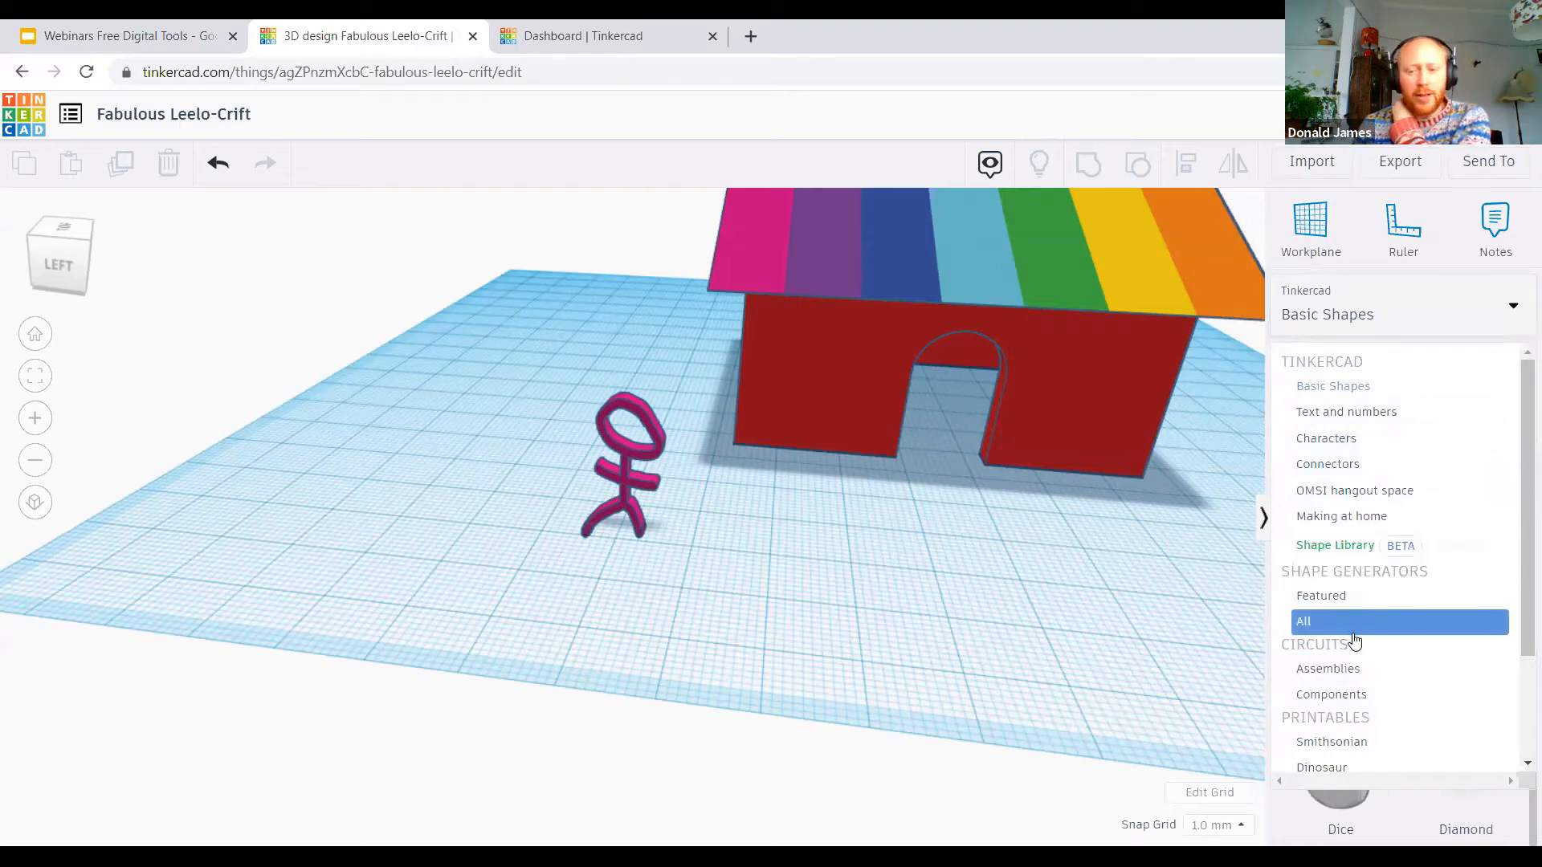
click(1449, 317)
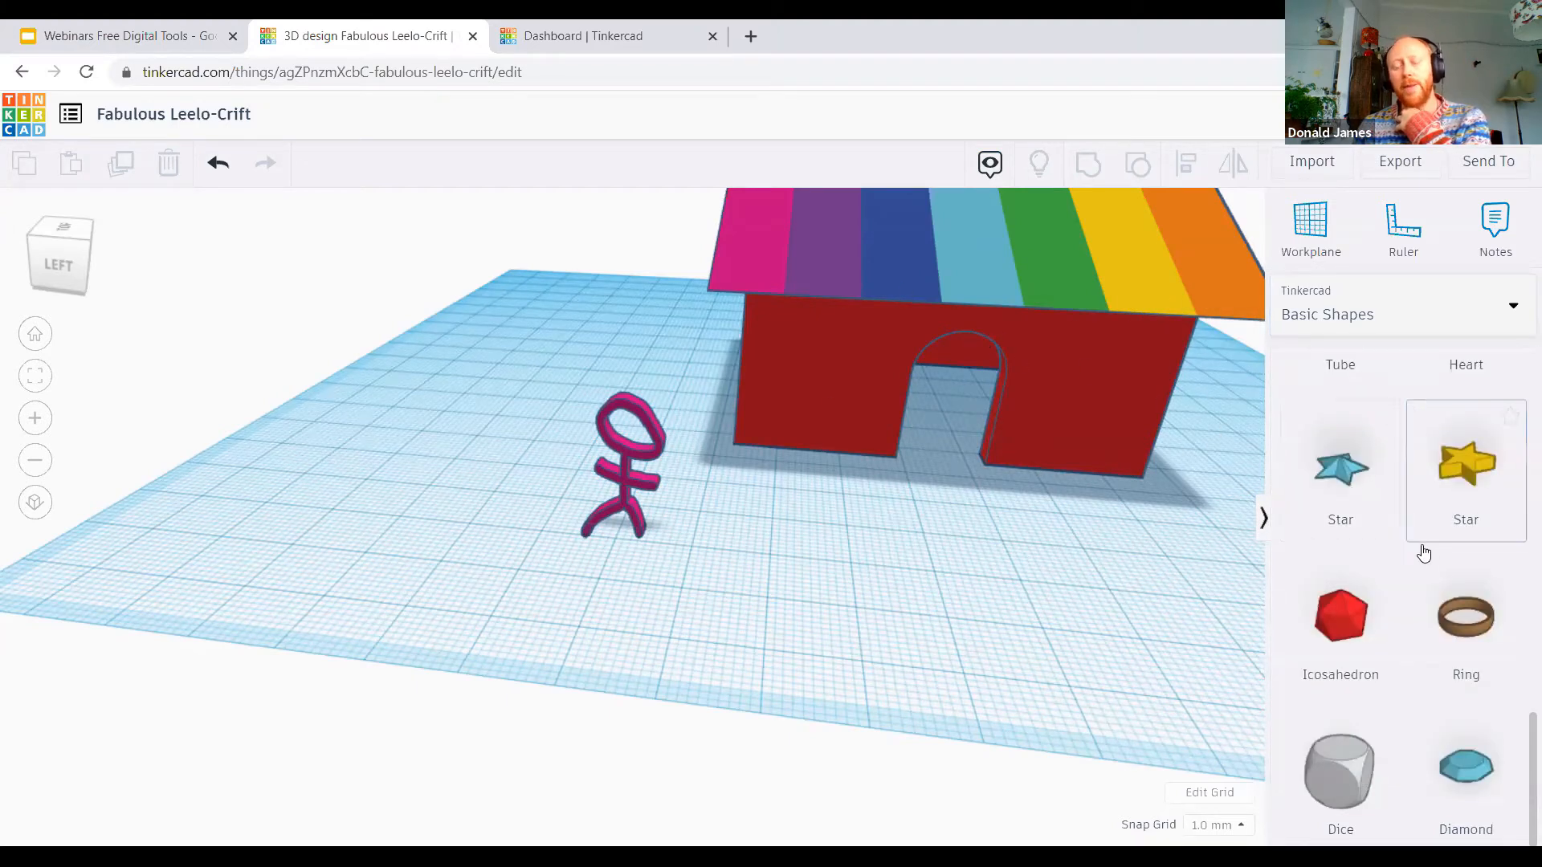
click(1458, 329)
click(1173, 558)
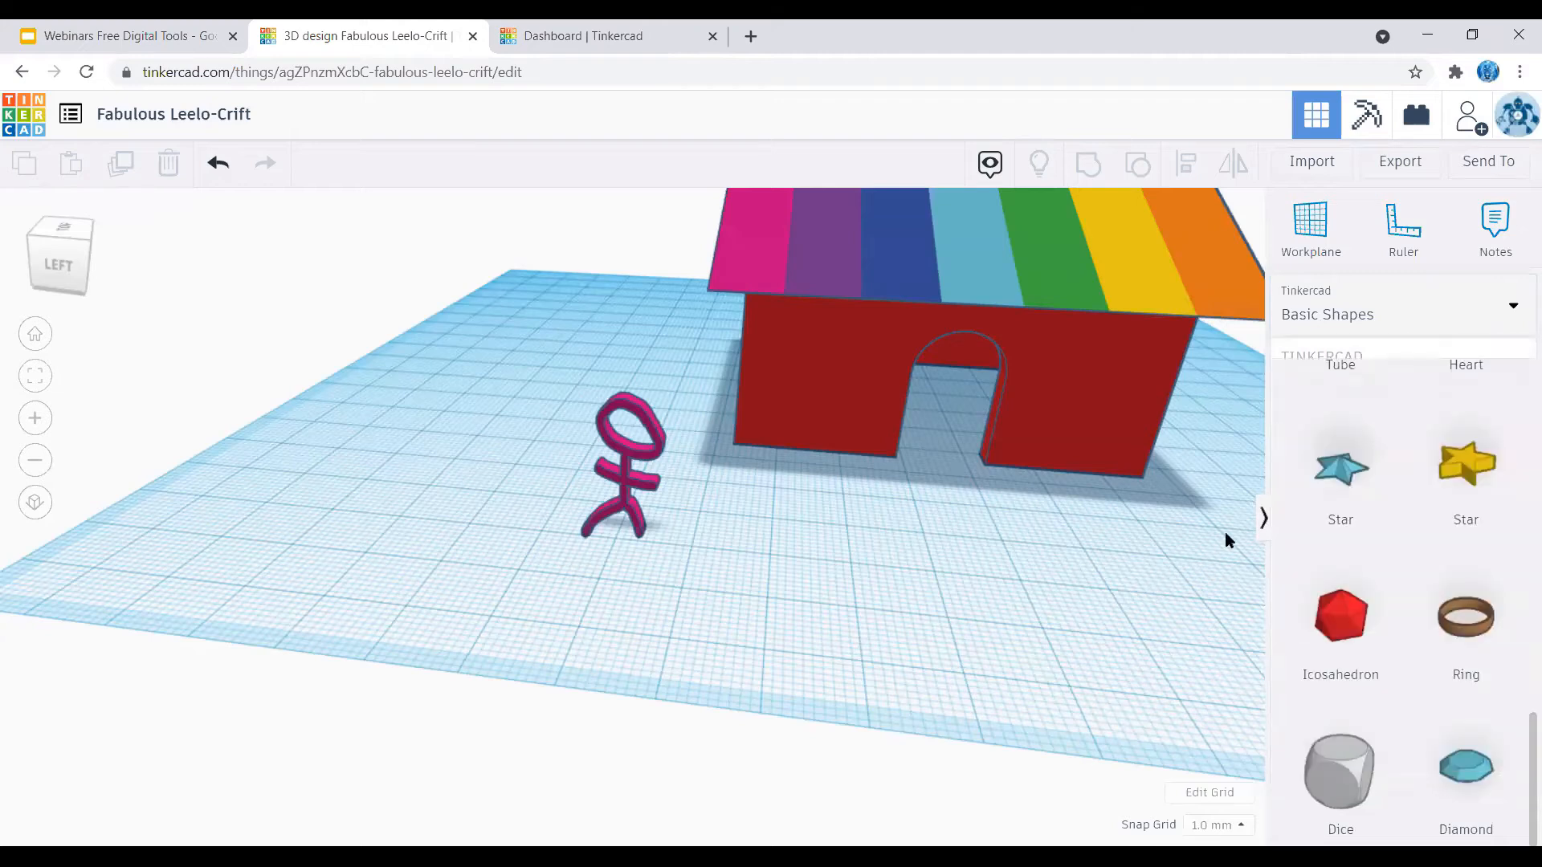
scroll(1362, 640, up, 1)
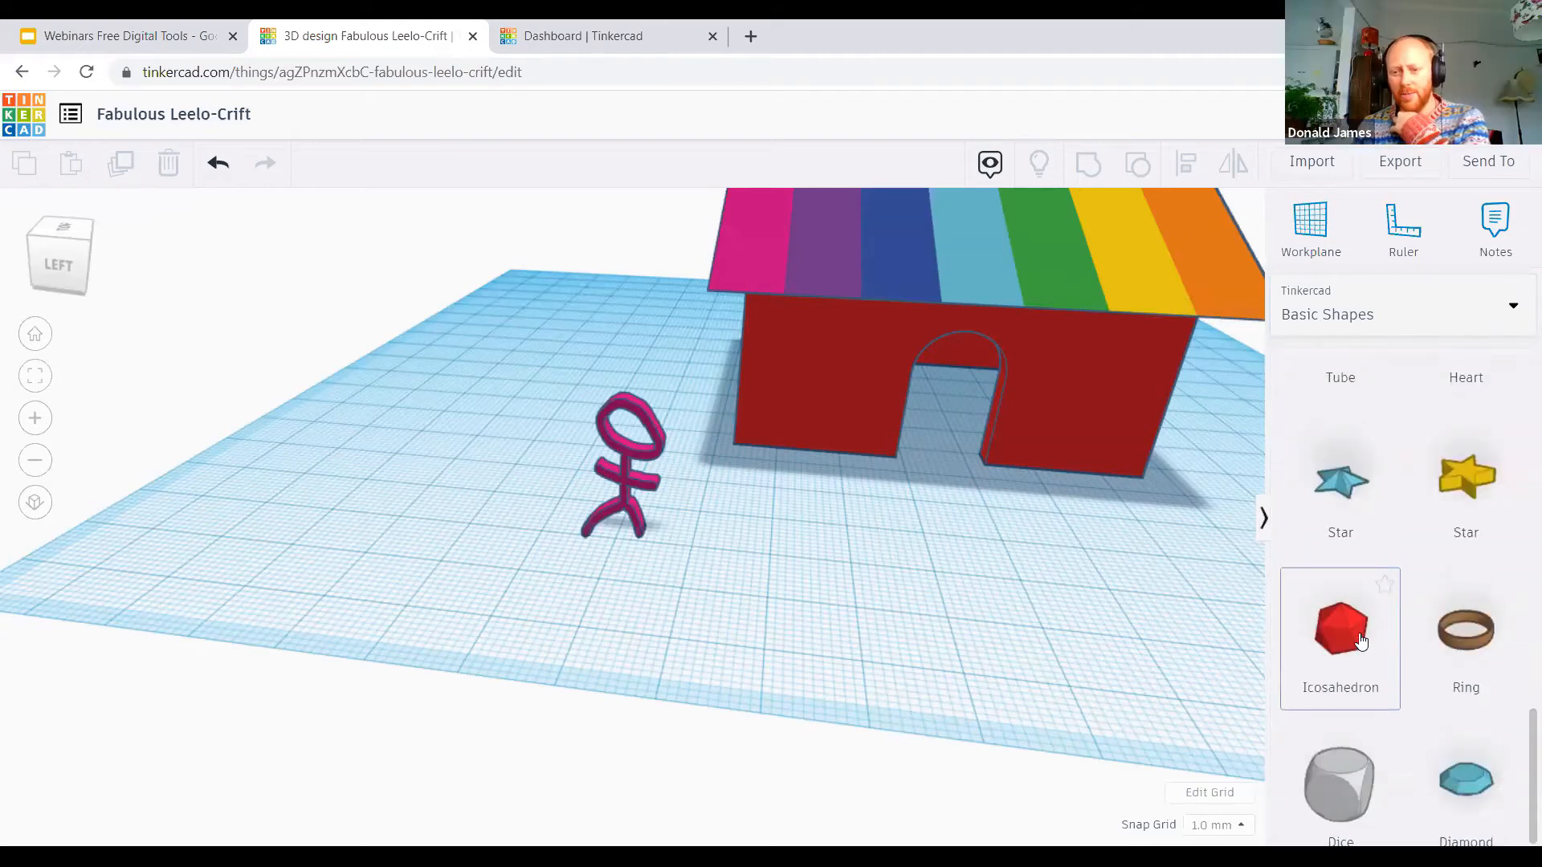
scroll(1359, 640, up, 12)
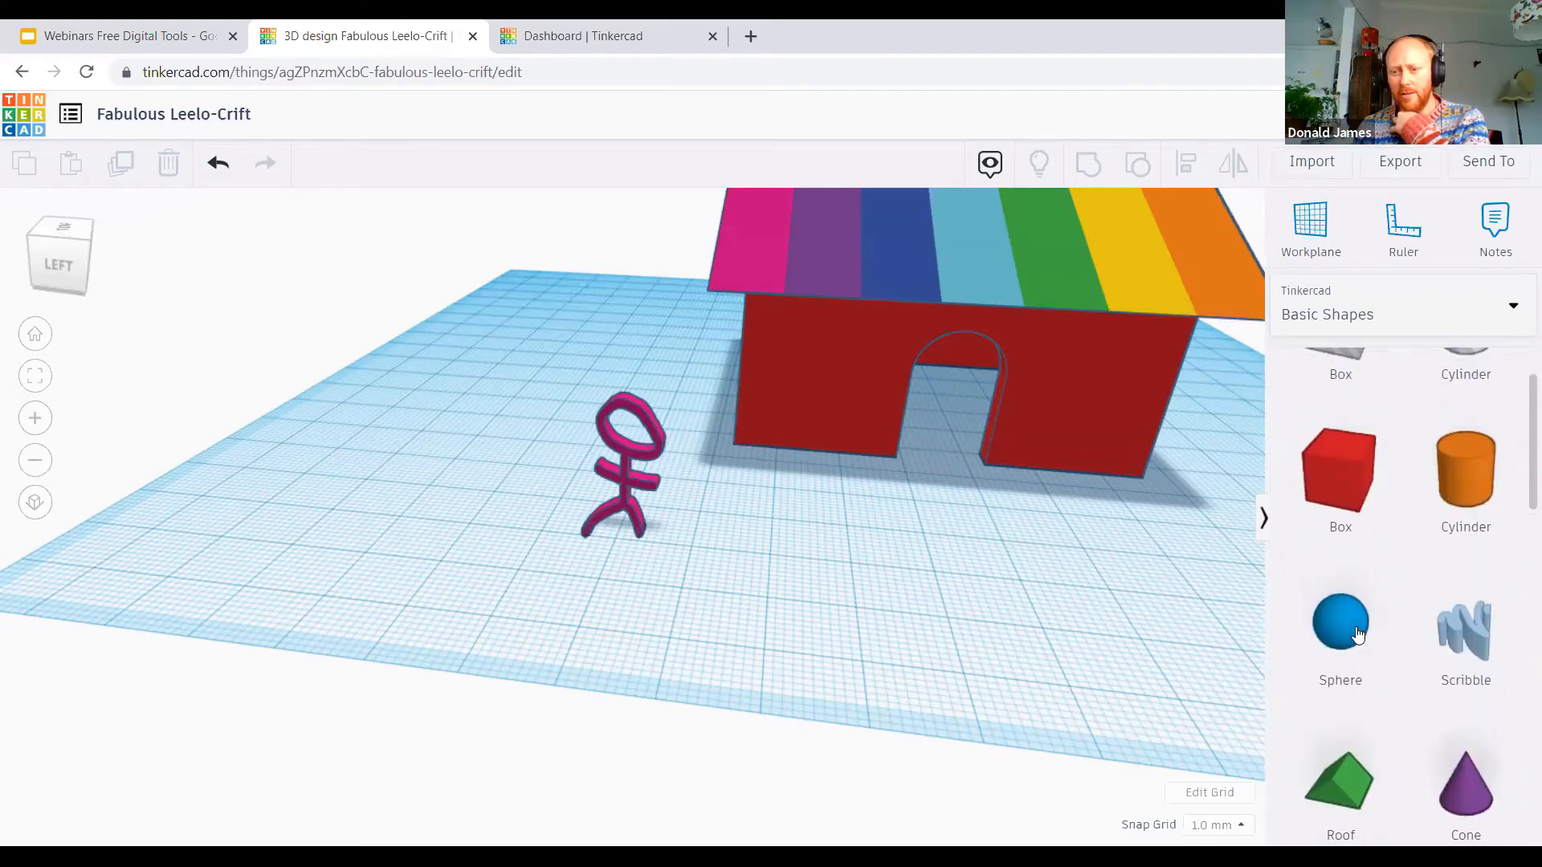
Step: Place a sphere with 5 steps in front of the doorway wall and add a box beside it
drag(1356, 635, 1009, 617)
drag(1148, 405, 1102, 414)
drag(1339, 482, 1107, 634)
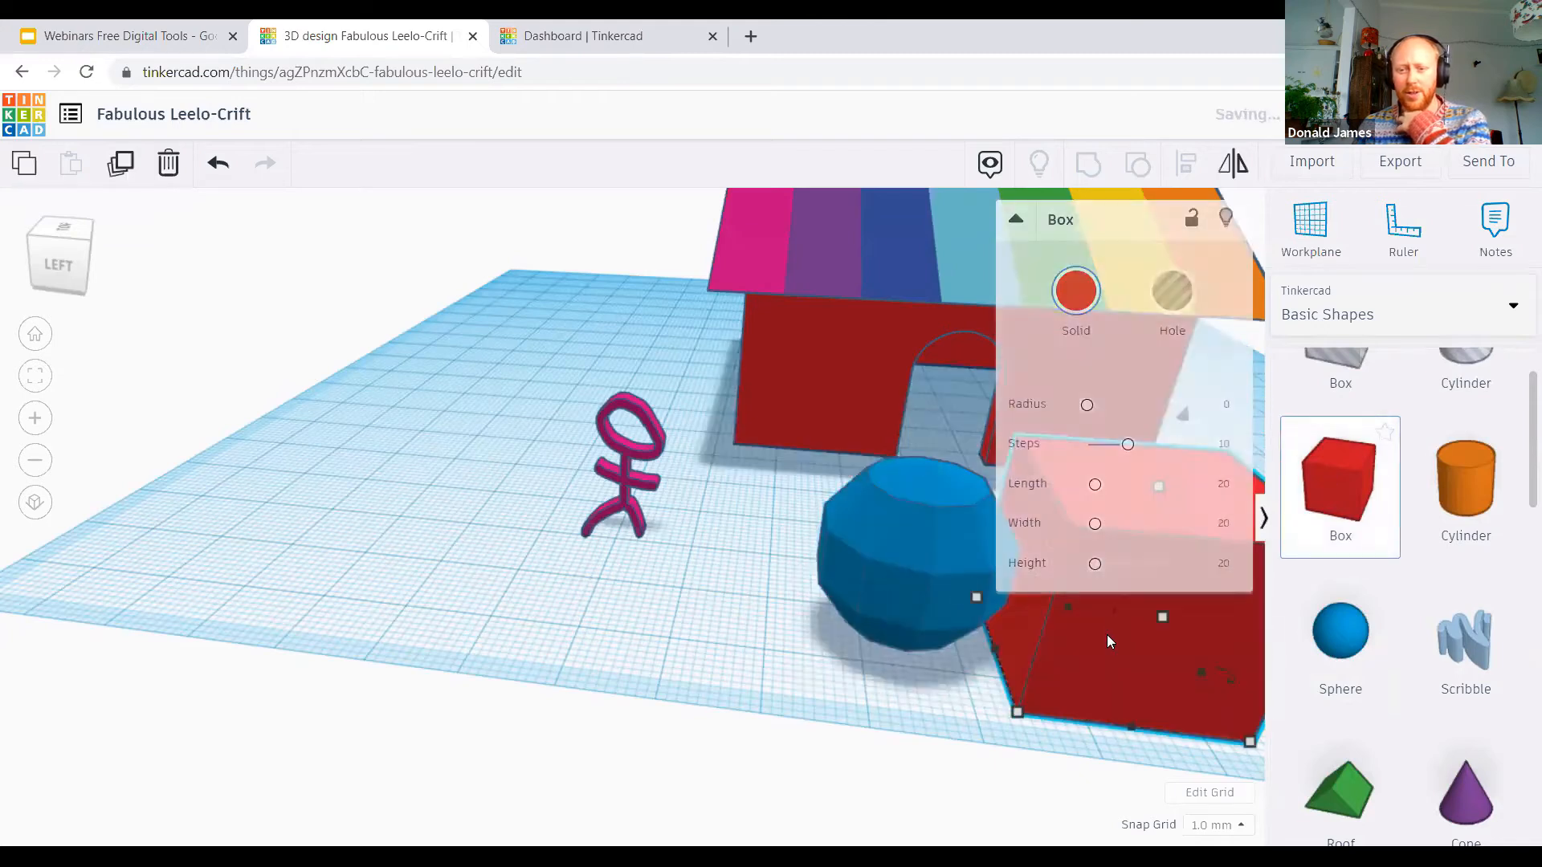
Step: Adjust the new box to 4 steps, width 10.44, height 19.63 and a corner radius of 16.55
drag(1117, 448, 1094, 451)
drag(1094, 563, 1090, 524)
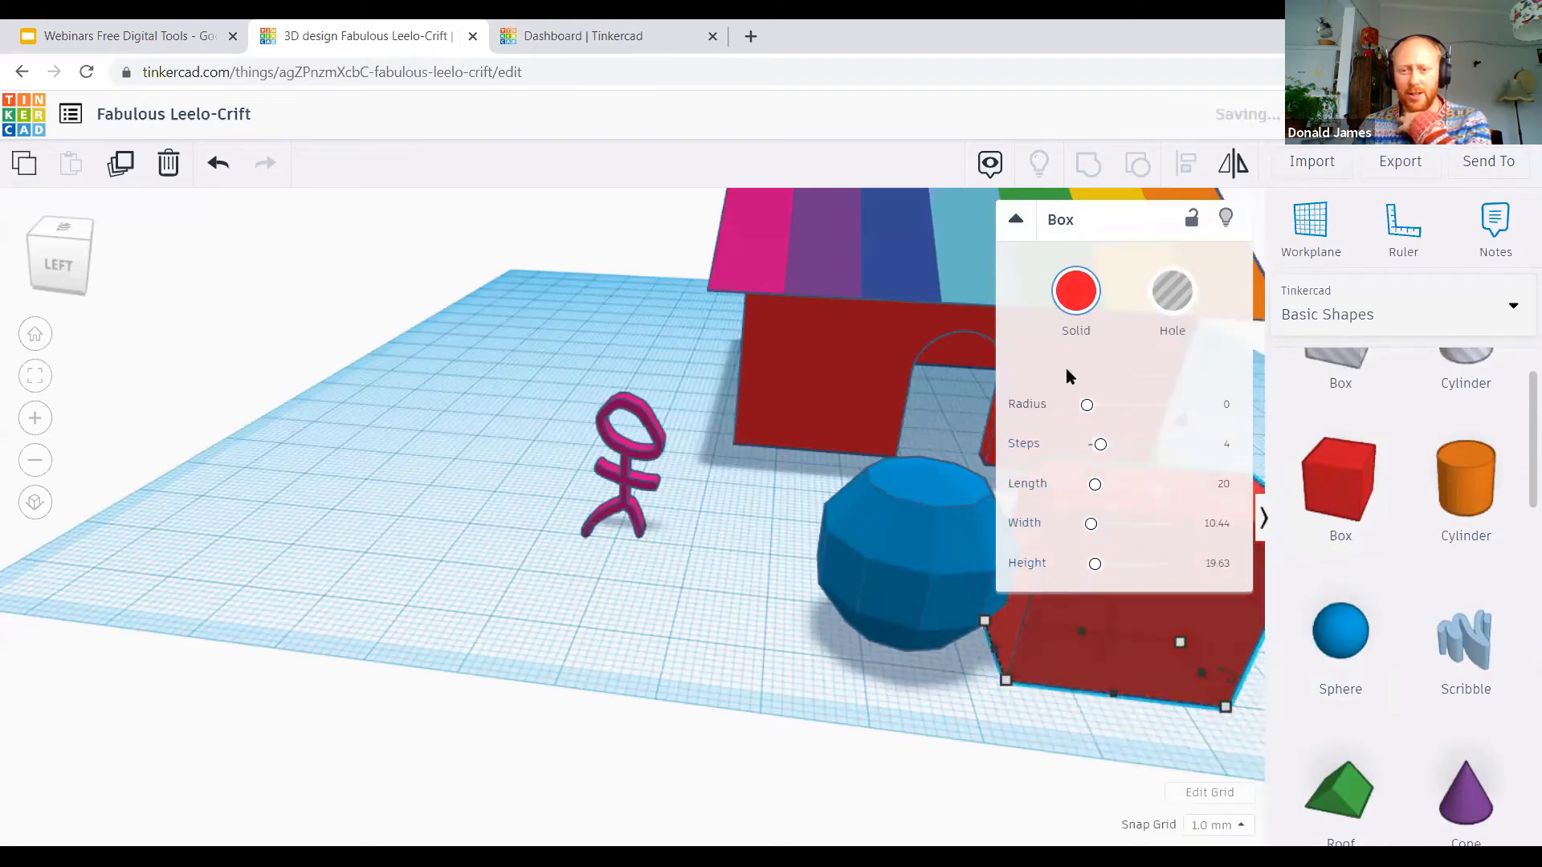
drag(1087, 405, 1159, 405)
Step: Move the blue sphere in front of the stick figure
click(989, 710)
right_drag(1019, 685, 800, 546)
drag(800, 546, 682, 543)
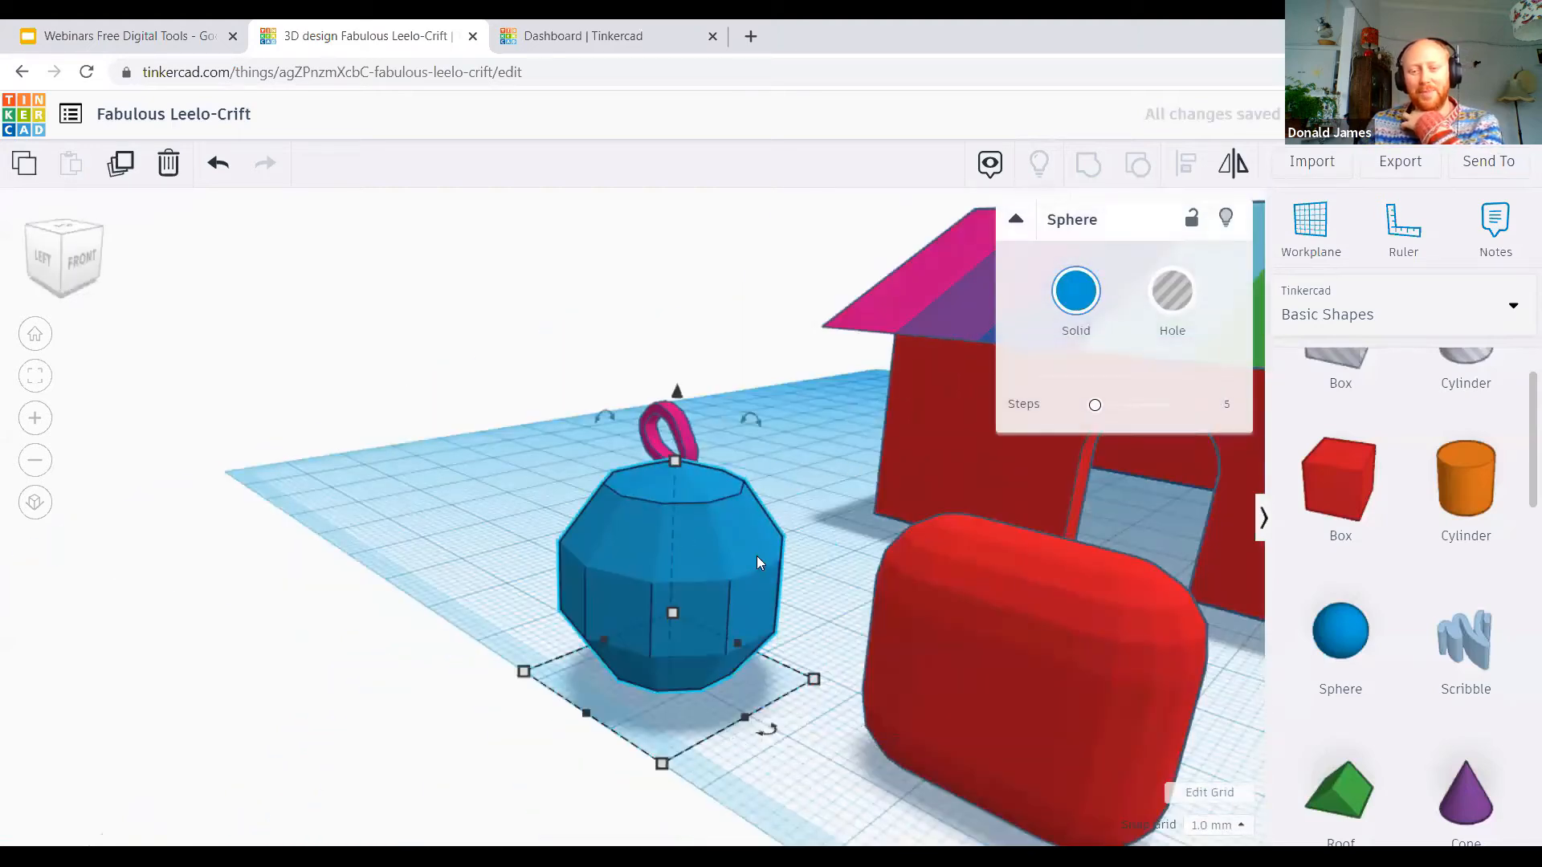
Step: Delete the rounded red box and the blue sphere
click(995, 790)
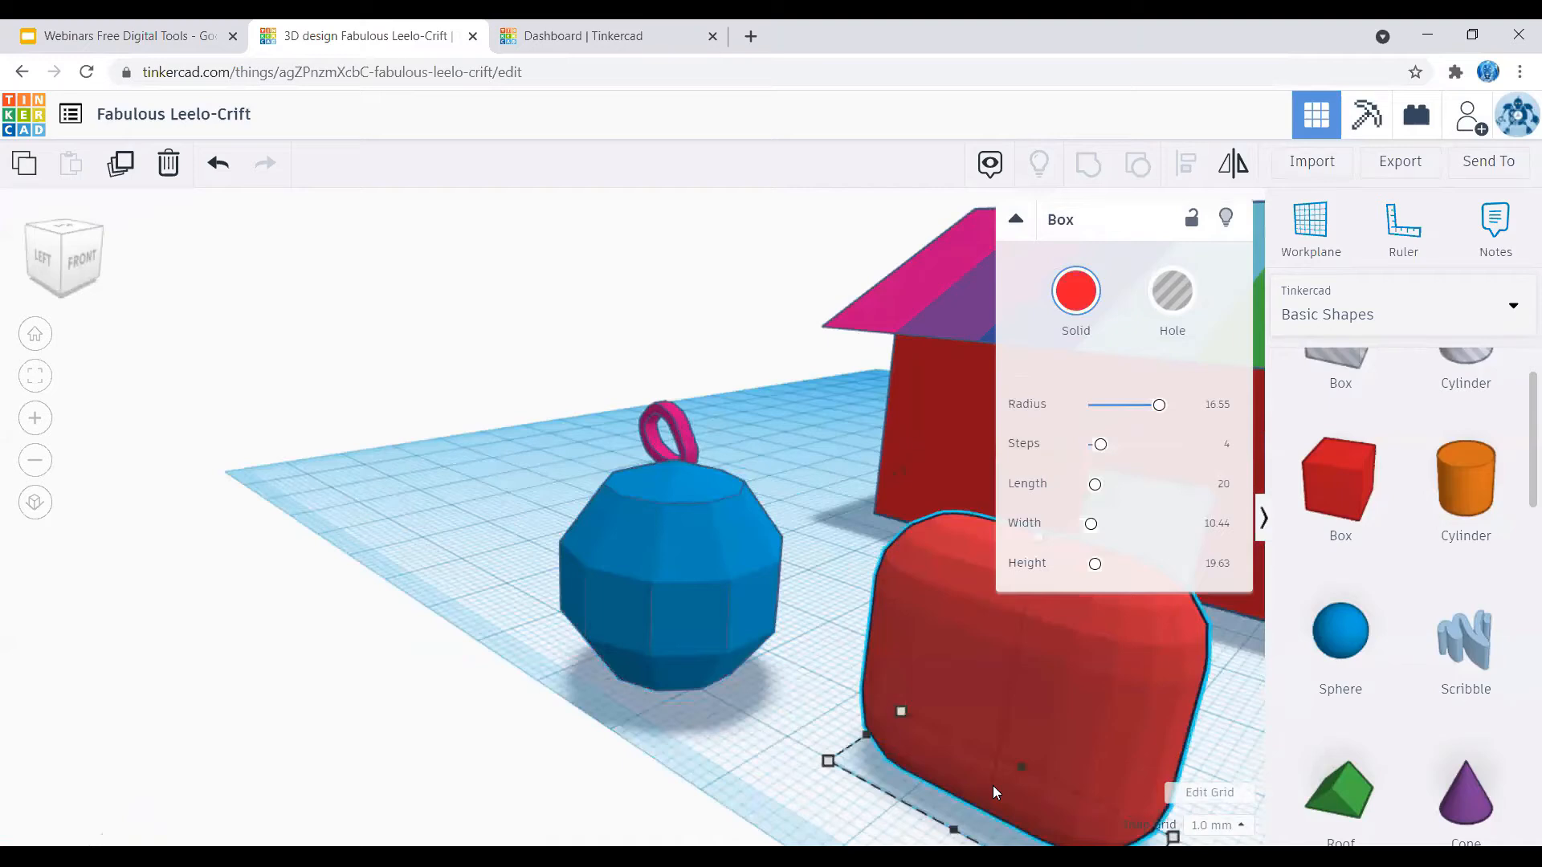
key(Delete)
click(761, 644)
key(Delete)
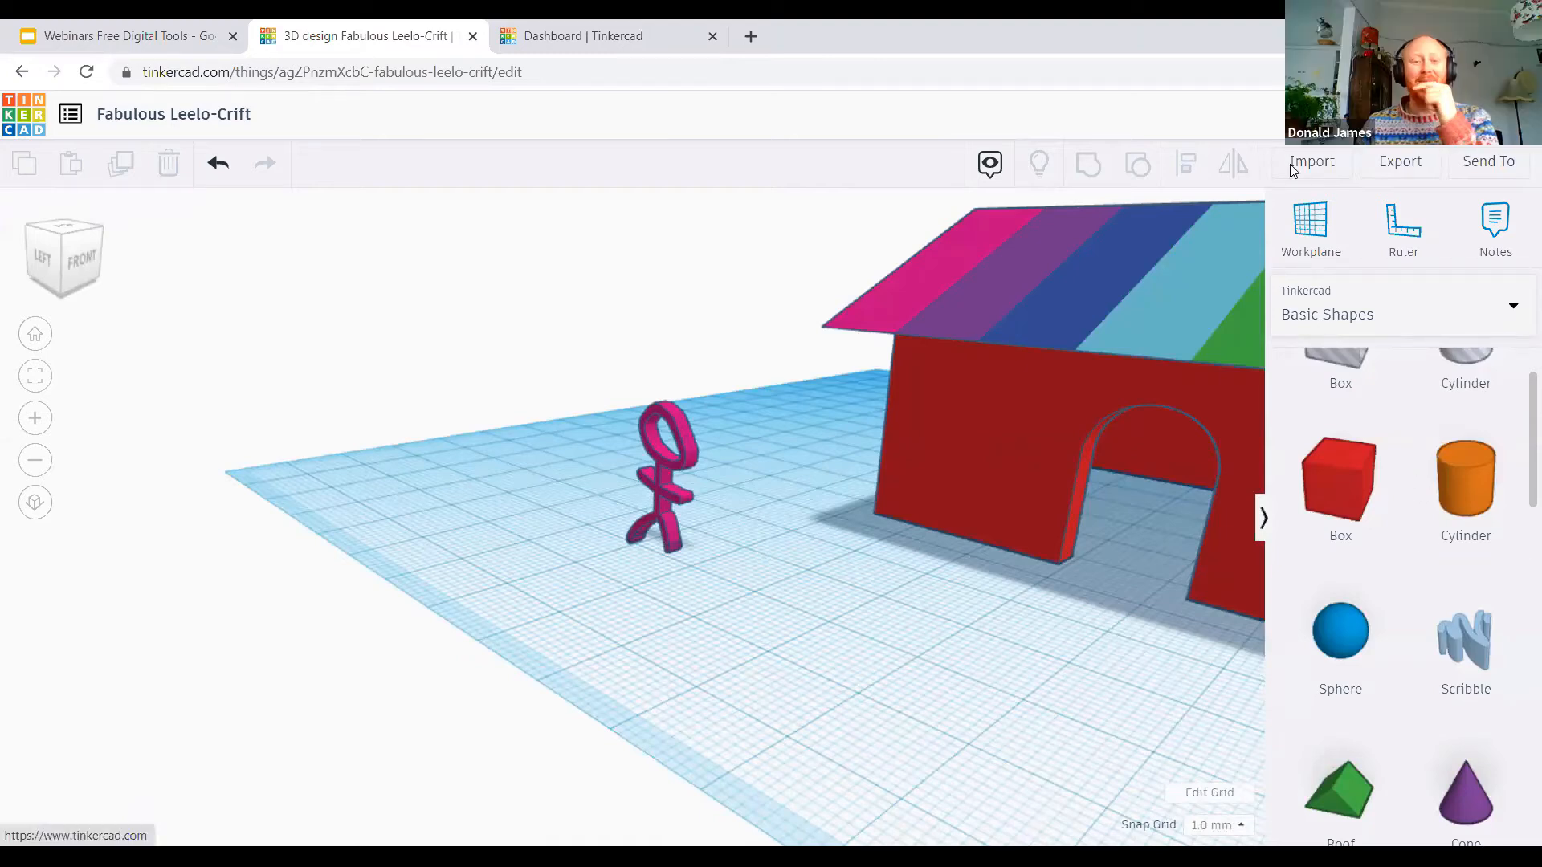
Step: Add a Text shape to the workplane in front of the stick figure
click(666, 491)
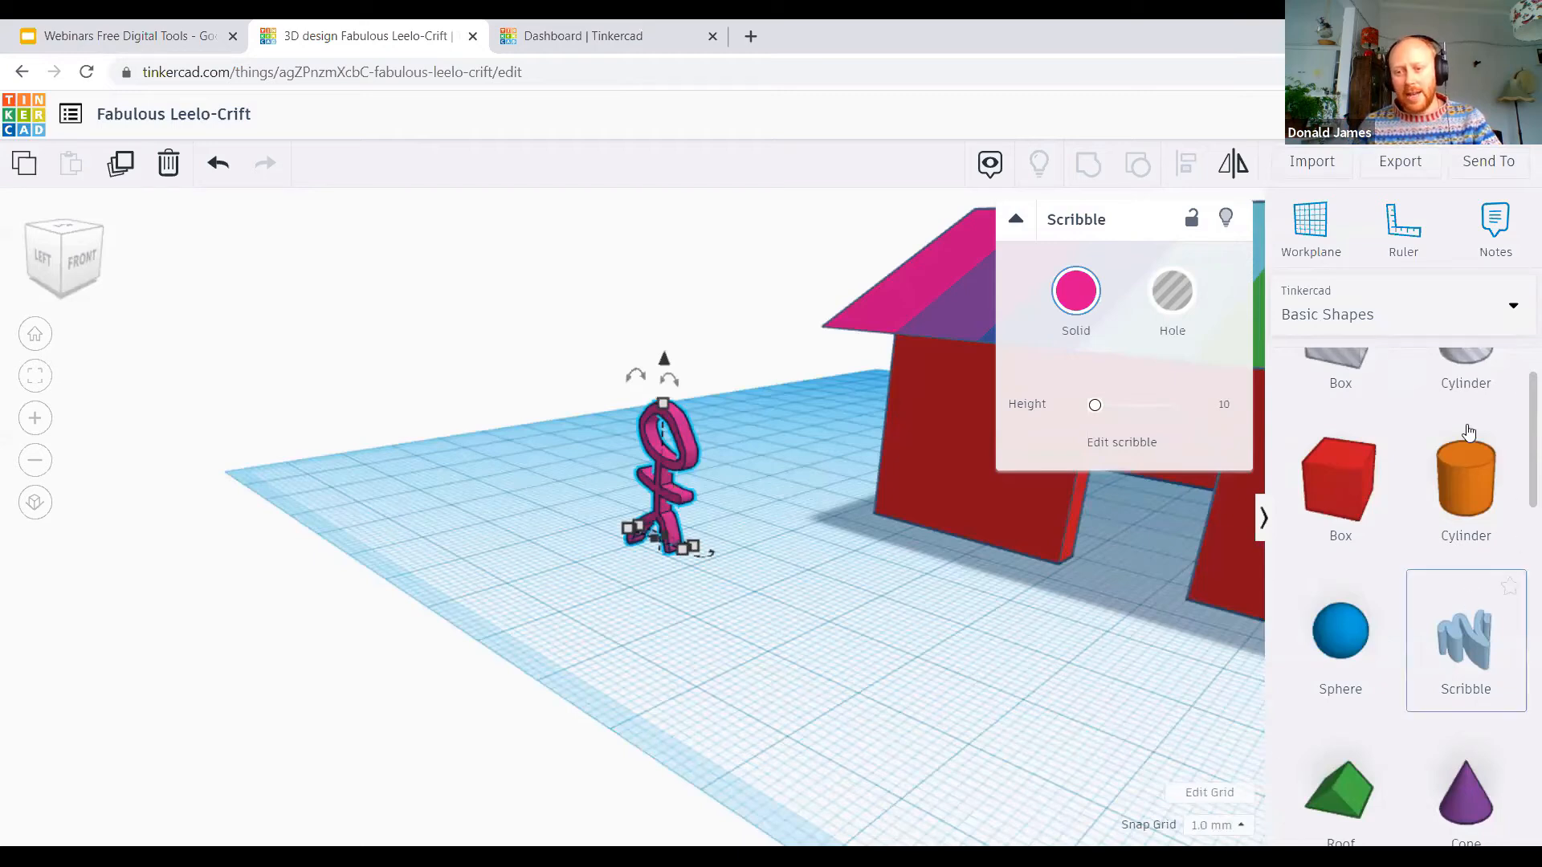
scroll(1470, 594, down, 5)
click(607, 733)
click(1136, 406)
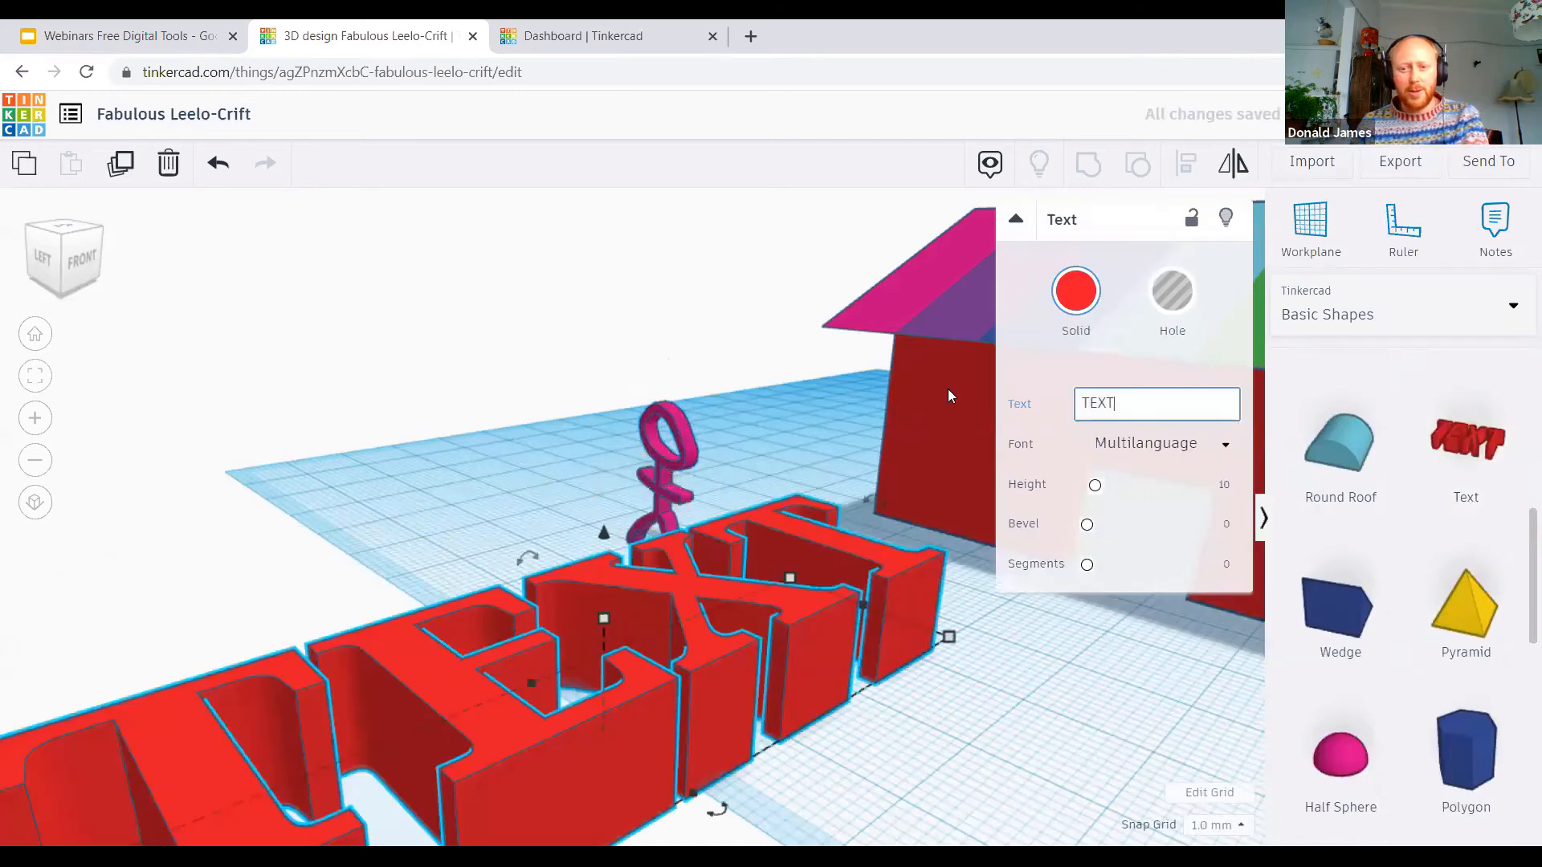
key(Return)
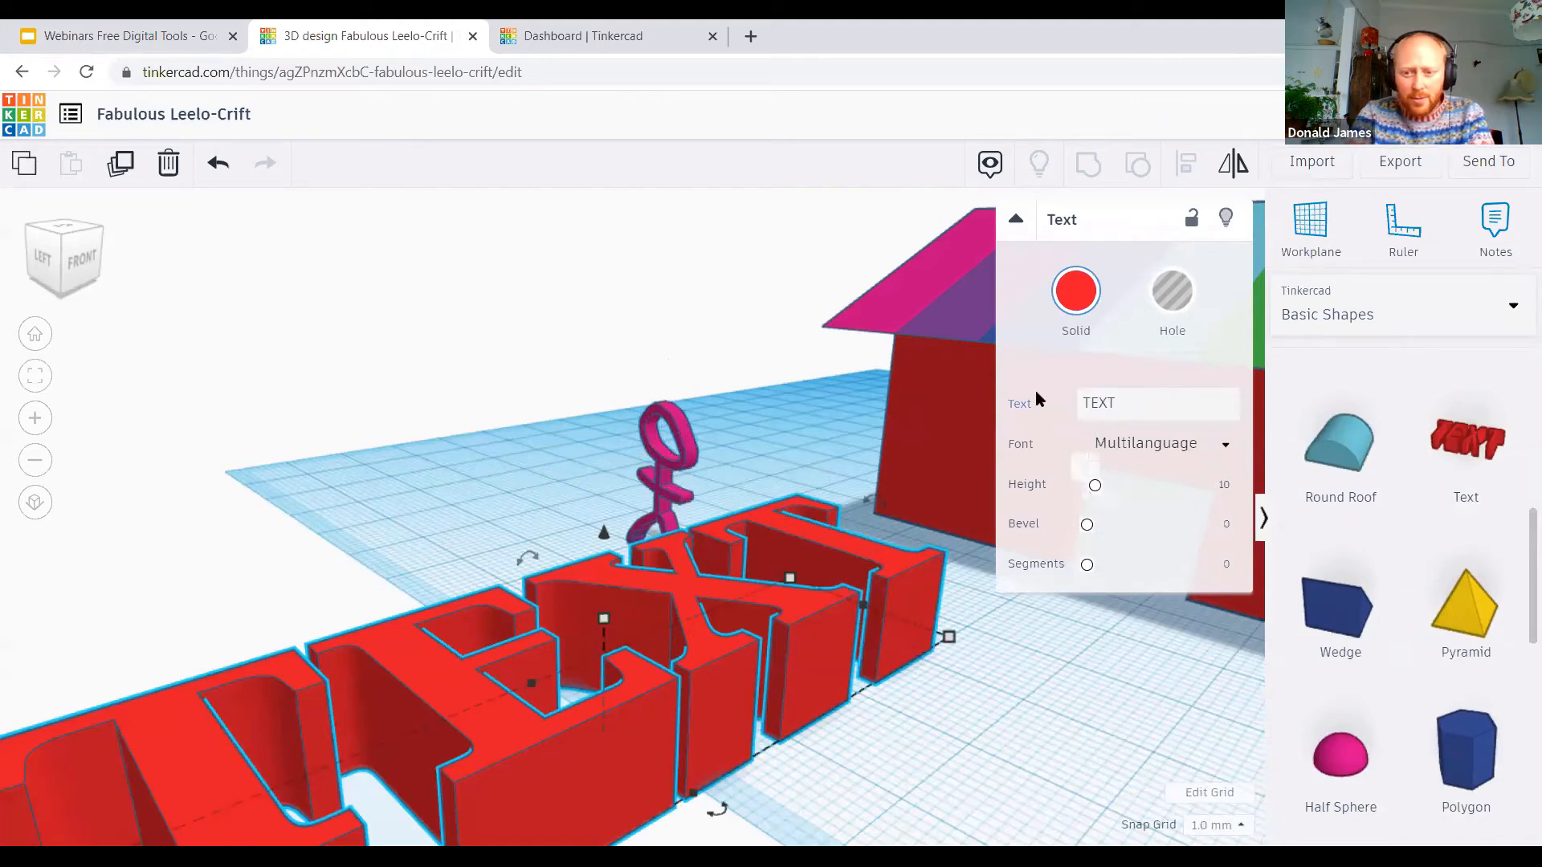
Step: Try to replace the default lettering with the owner's first name in possessive form followed by "house"
click(1113, 409)
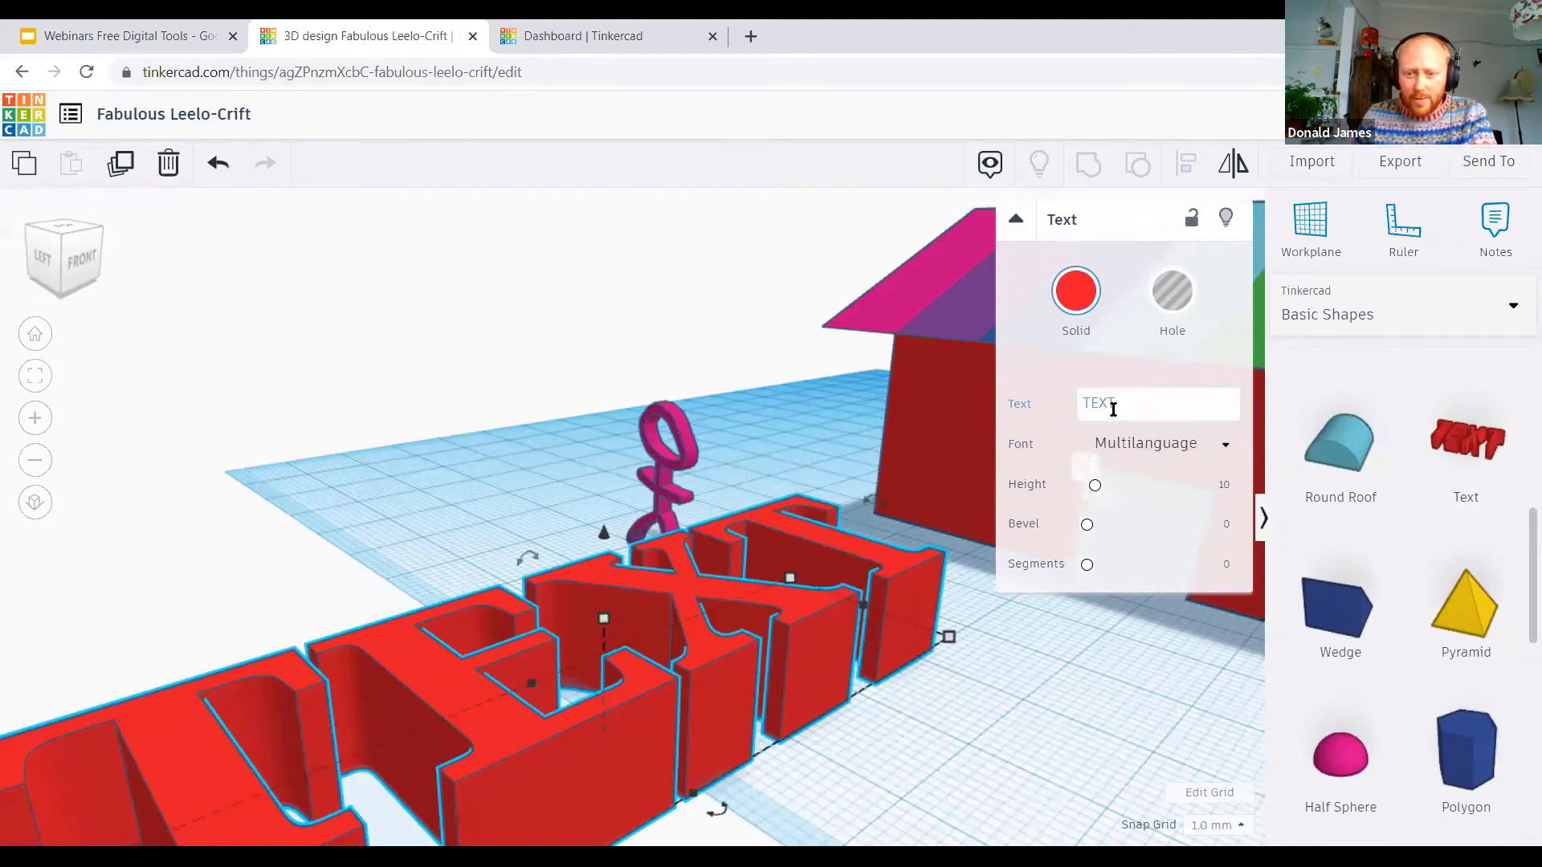
double_click(1113, 409)
text(D)
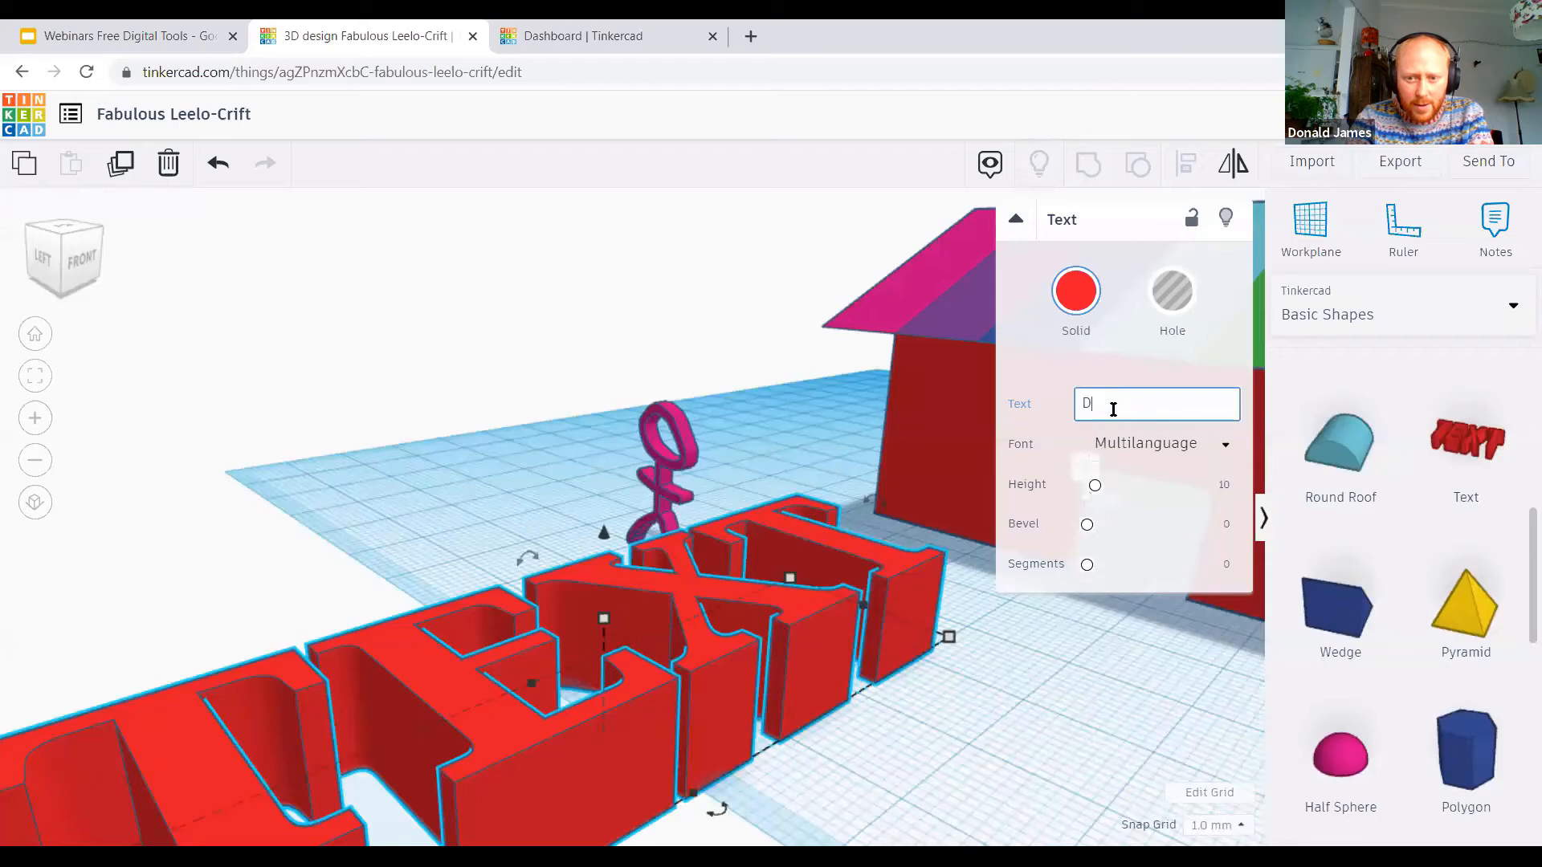
text(onald)
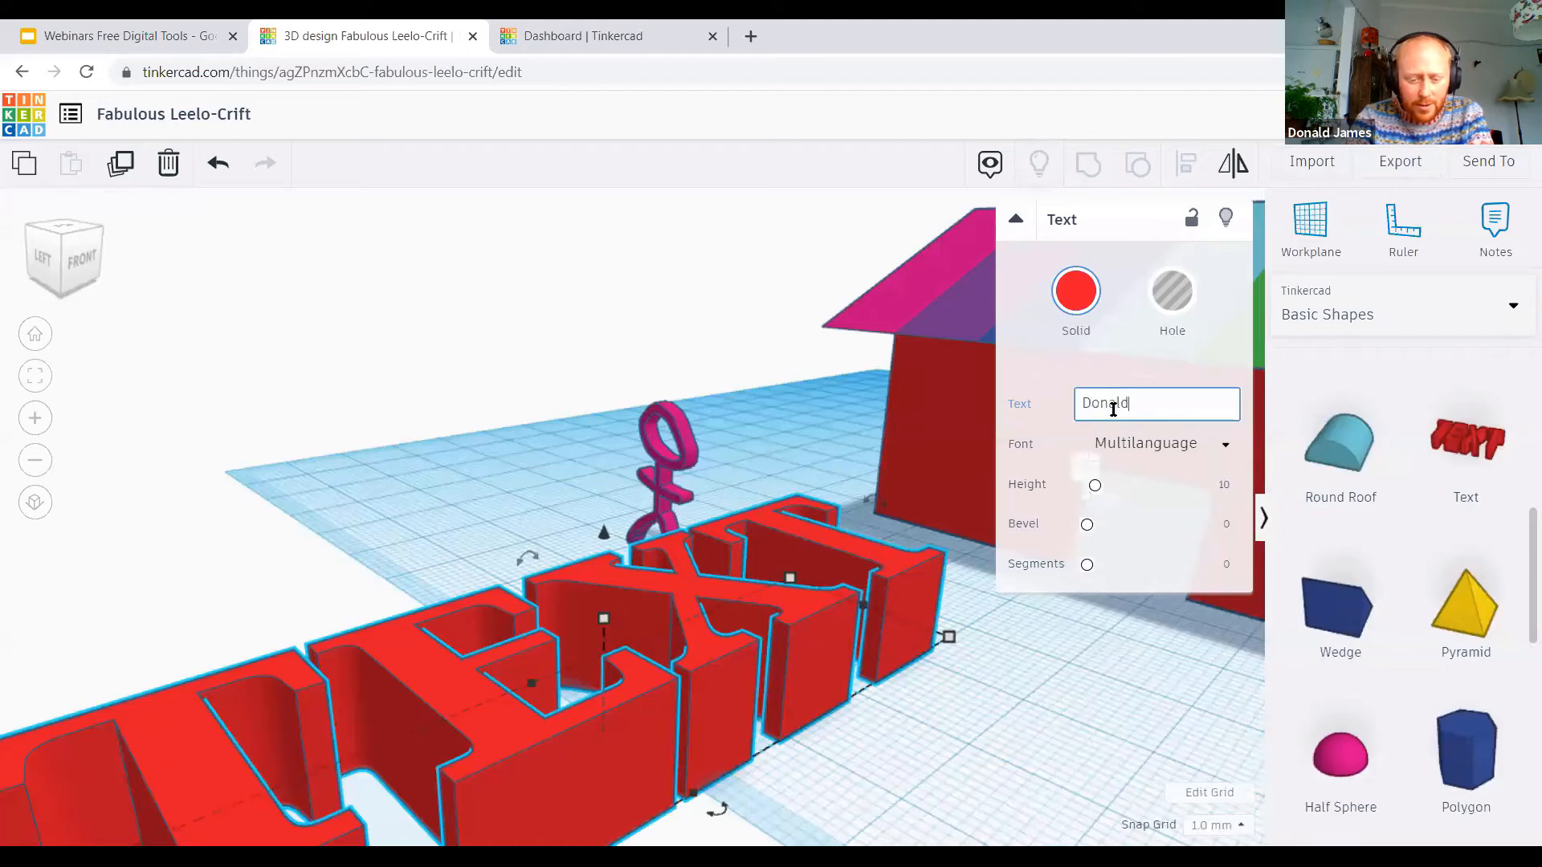
text('s house)
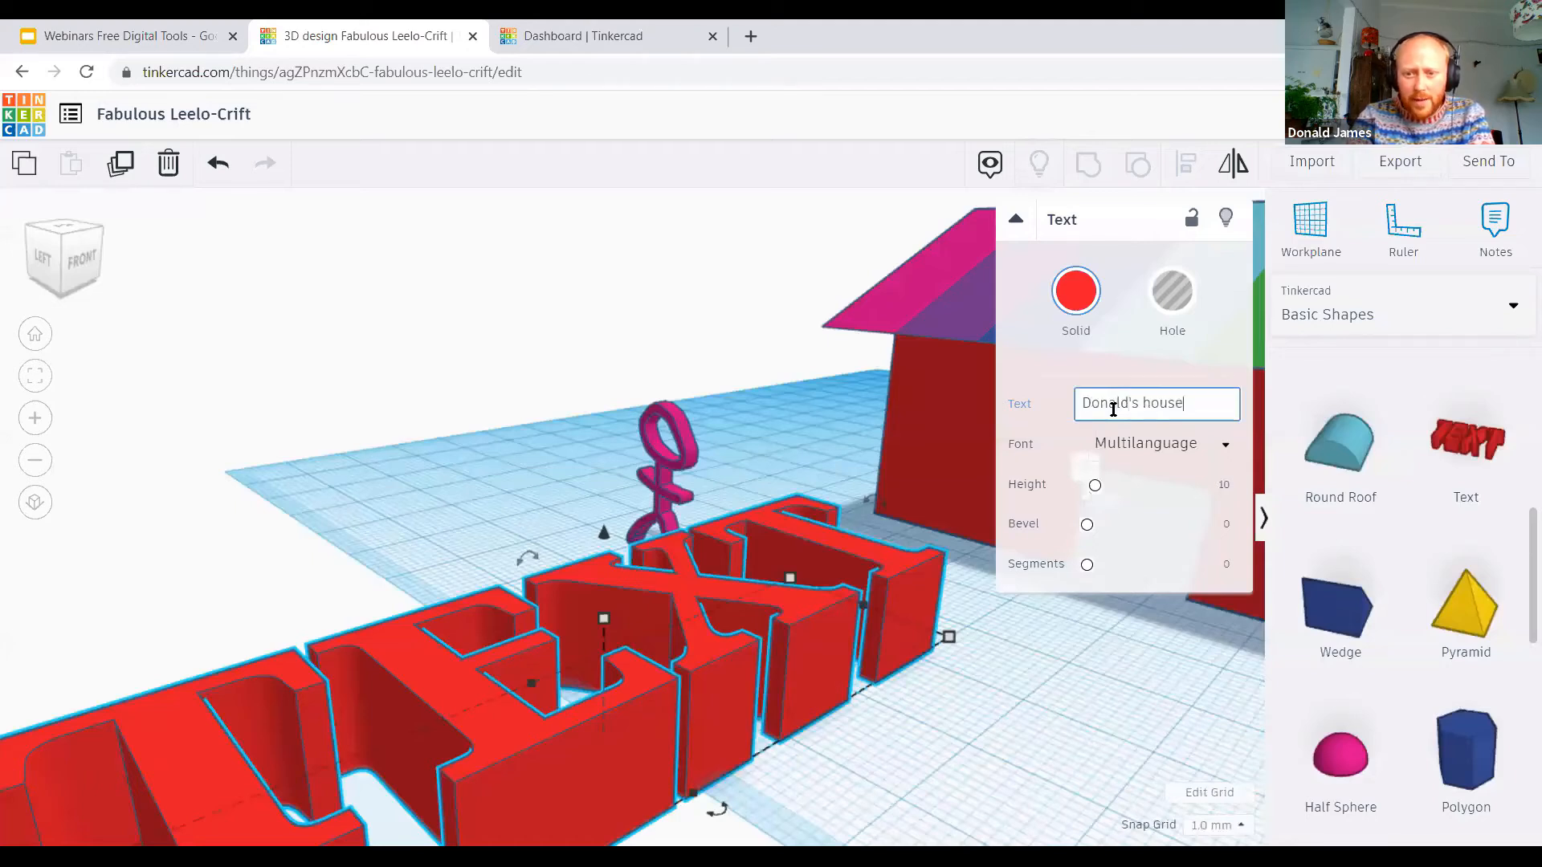
click(1010, 495)
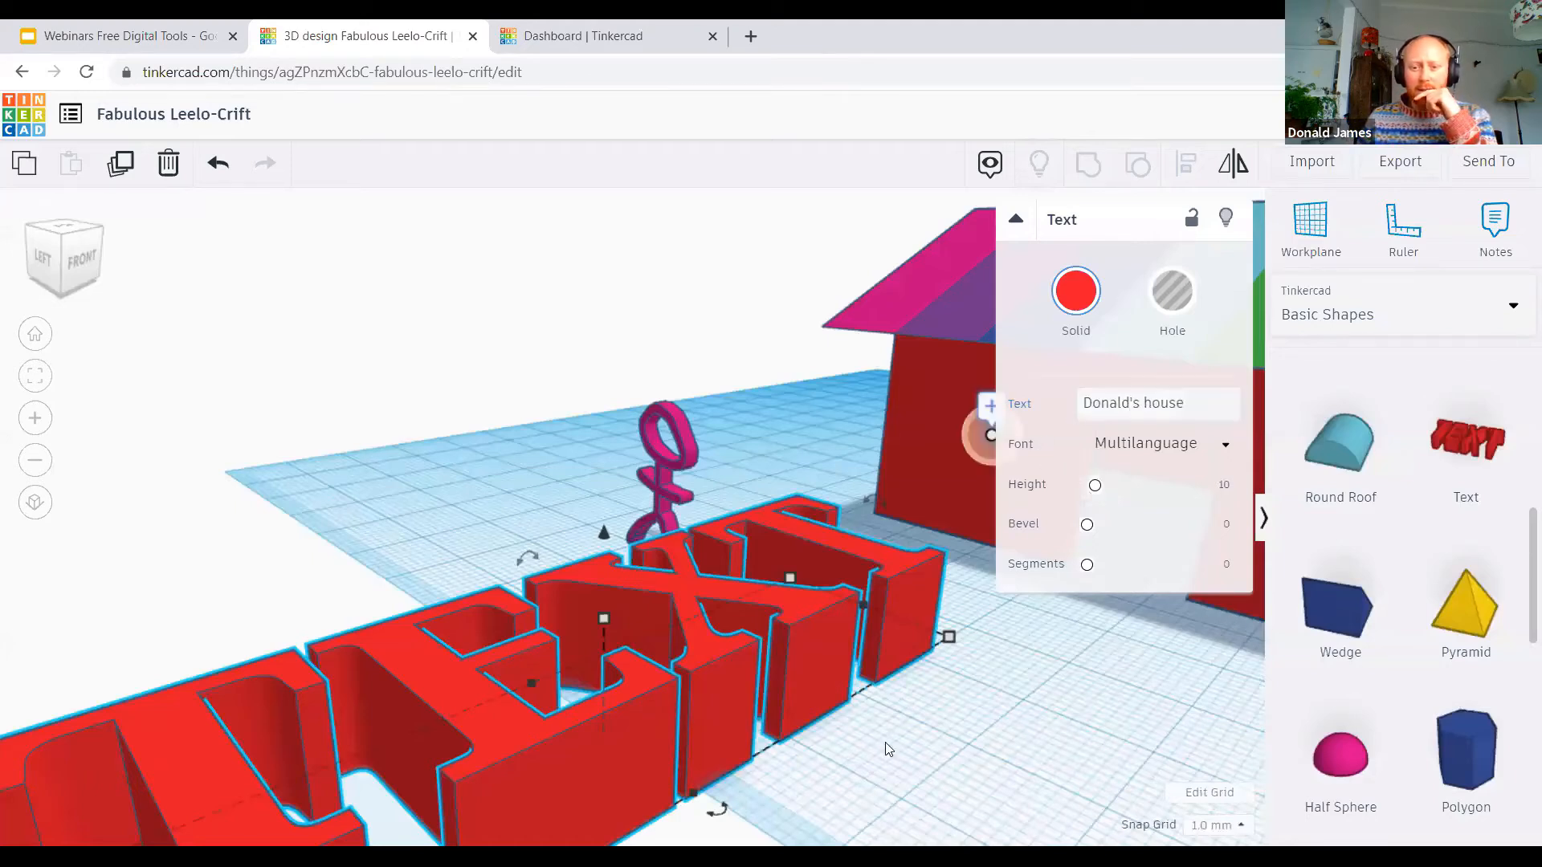
click(925, 452)
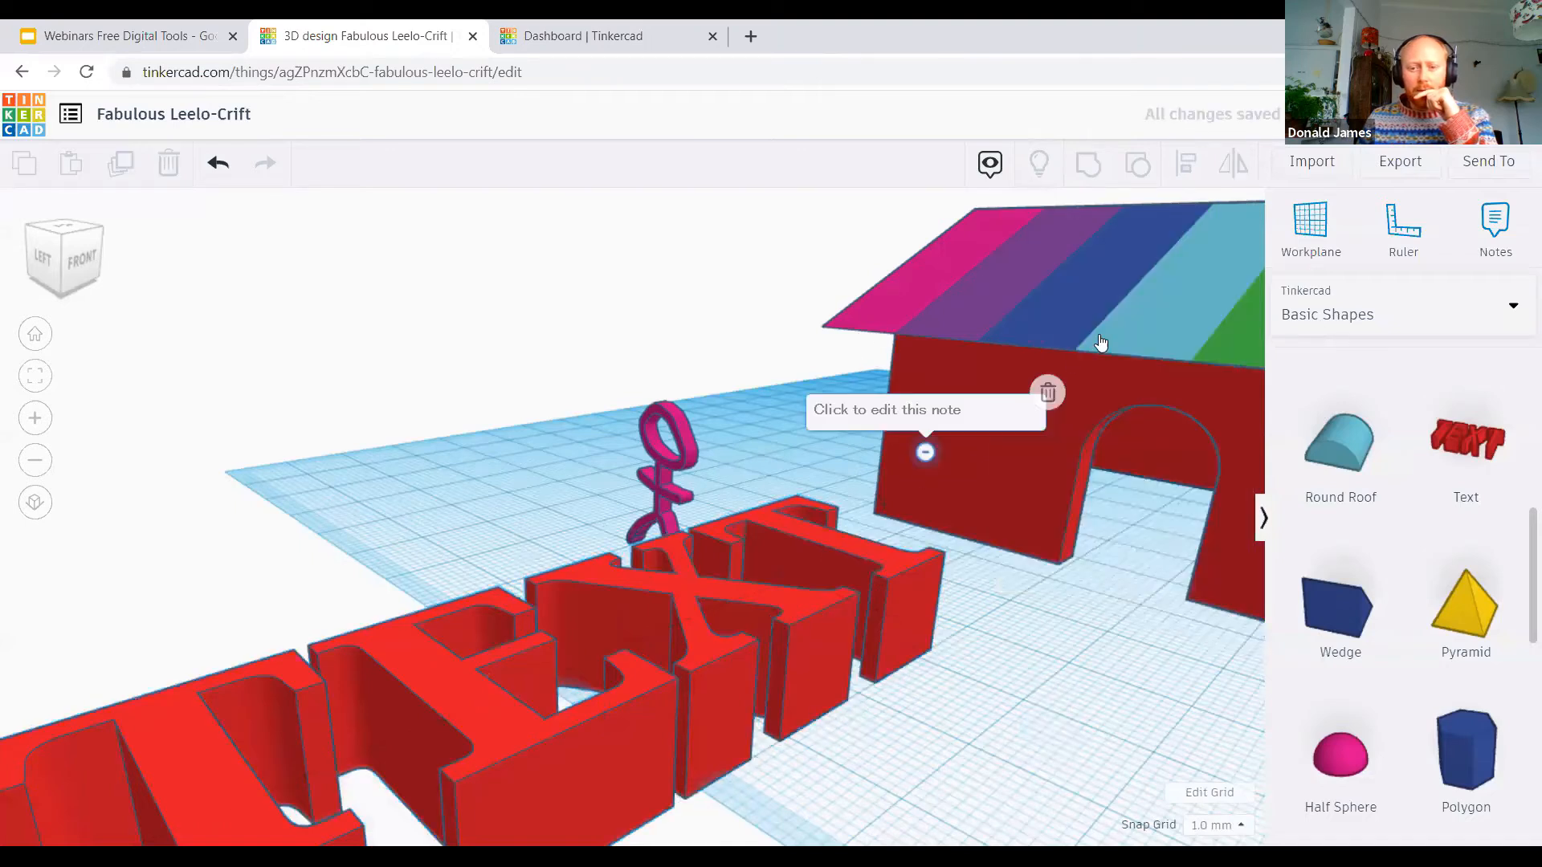
Step: Set the Text shape's wording to the owner's possessive first name plus "house"
double_click(1111, 405)
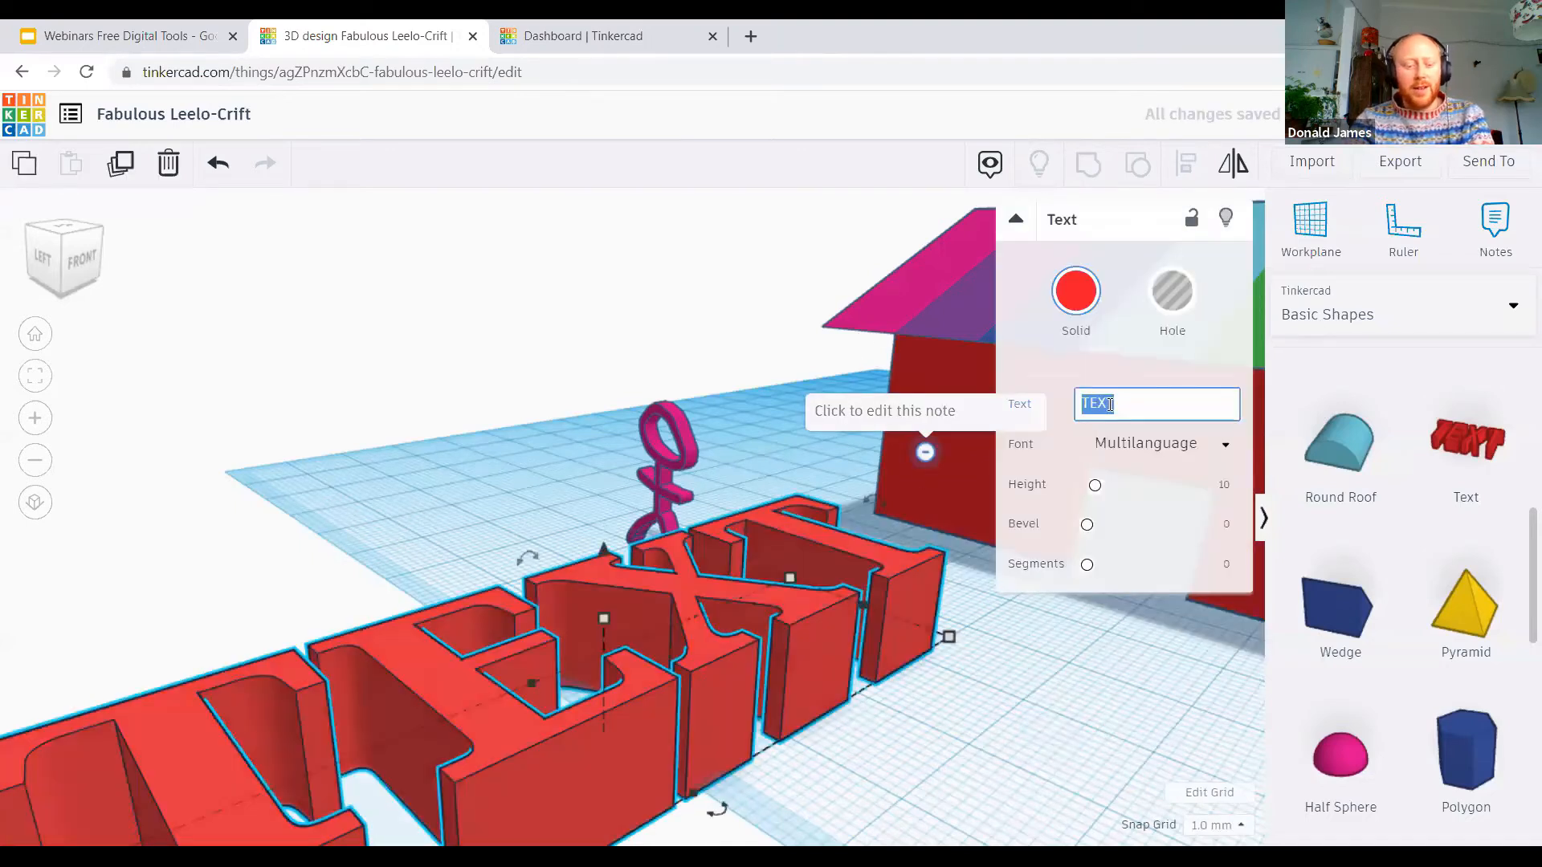
text(Don)
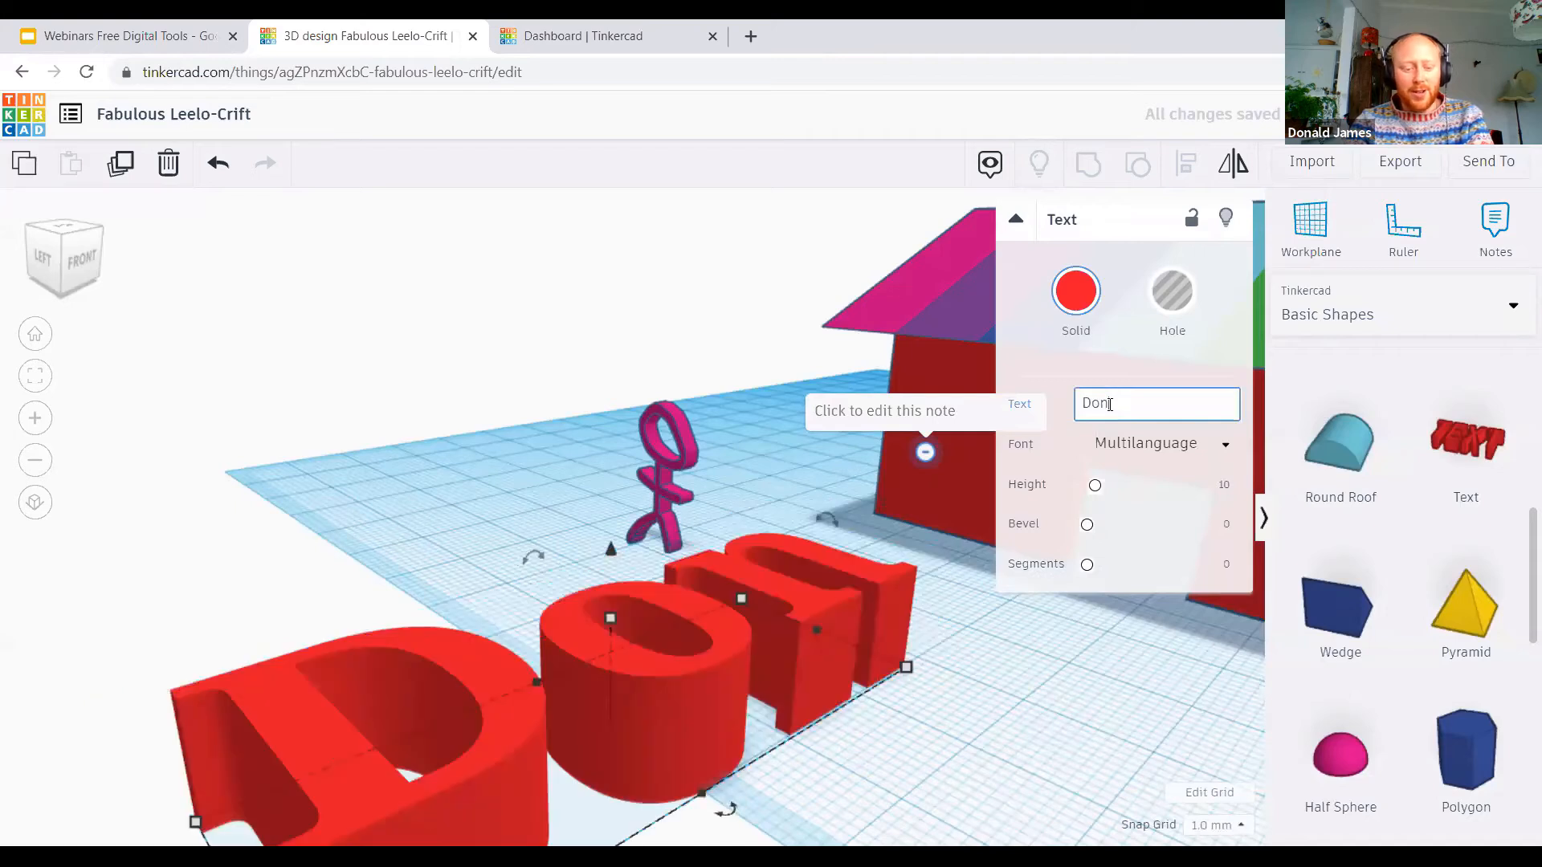
text(ald's h)
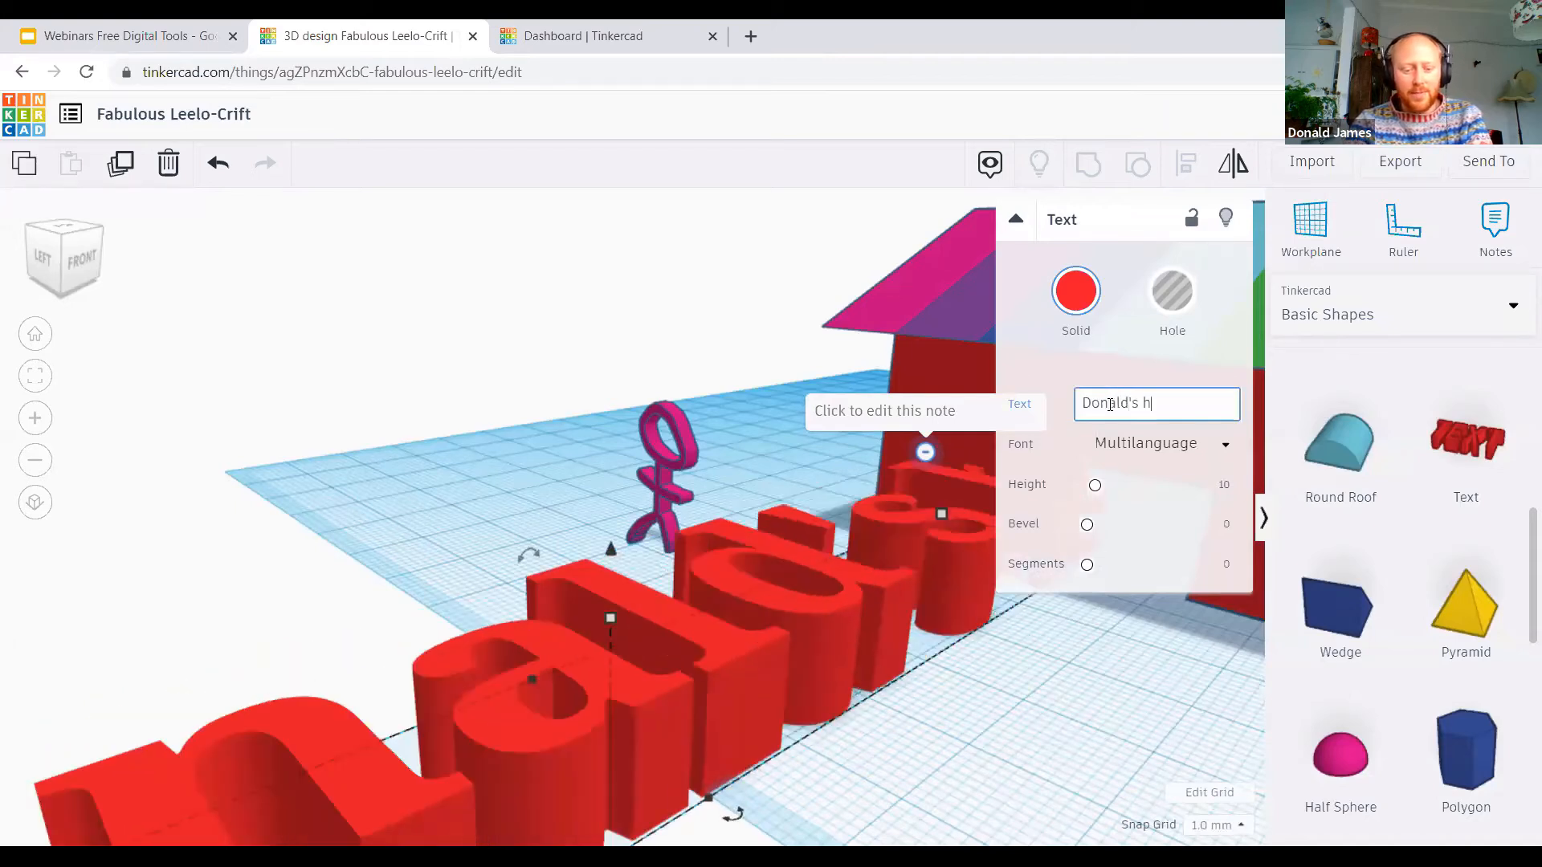
text(ouse)
key(Return)
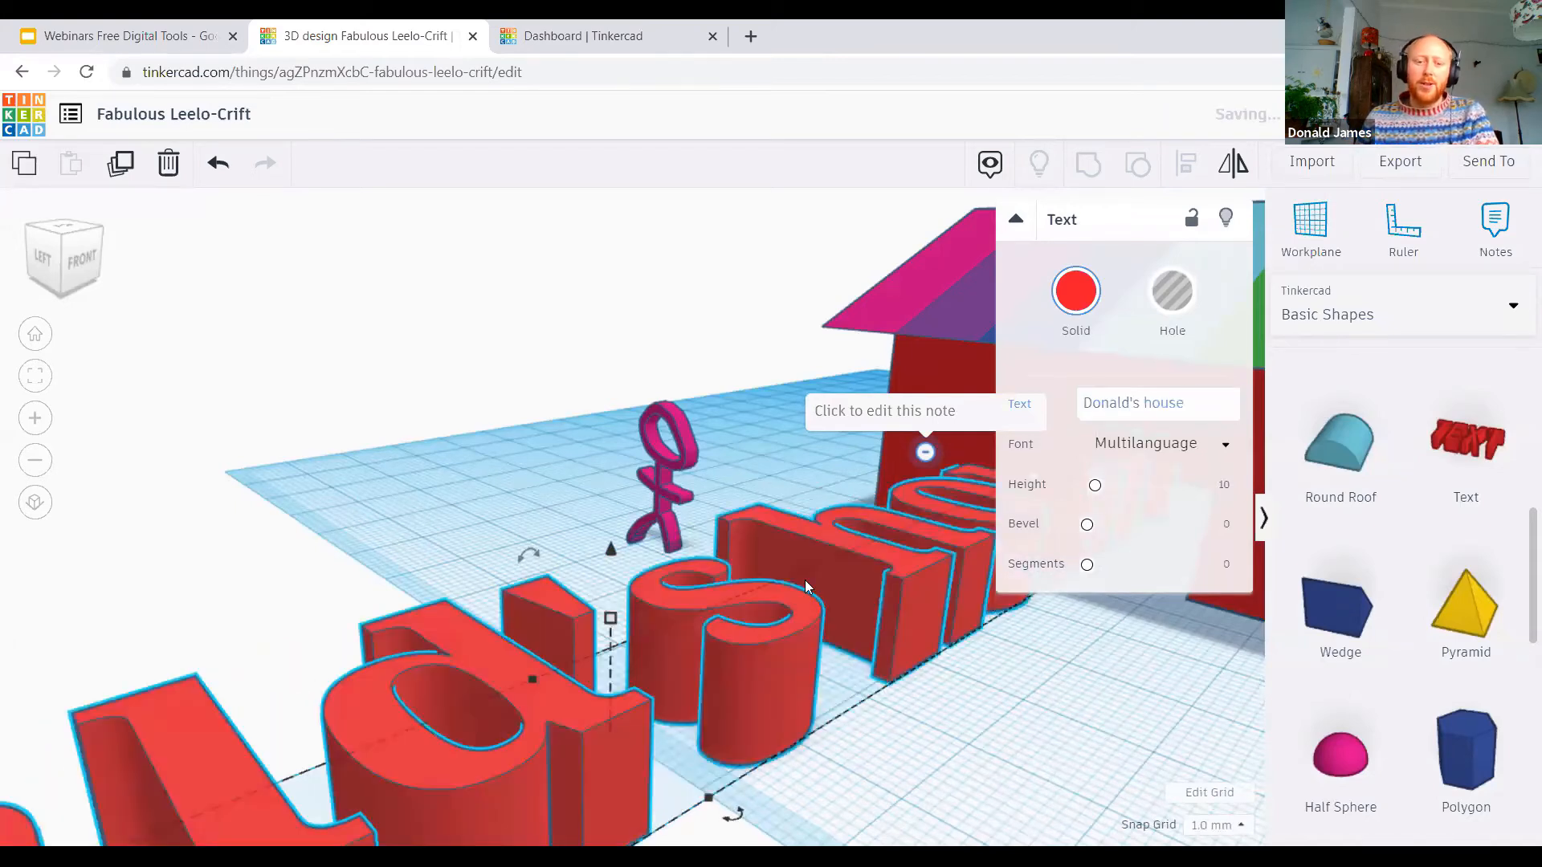
Step: Try the lettering as a hole, return it to solid and colour it green
scroll(767, 635, down, 2)
scroll(762, 635, down, 6)
right_drag(632, 674, 609, 601)
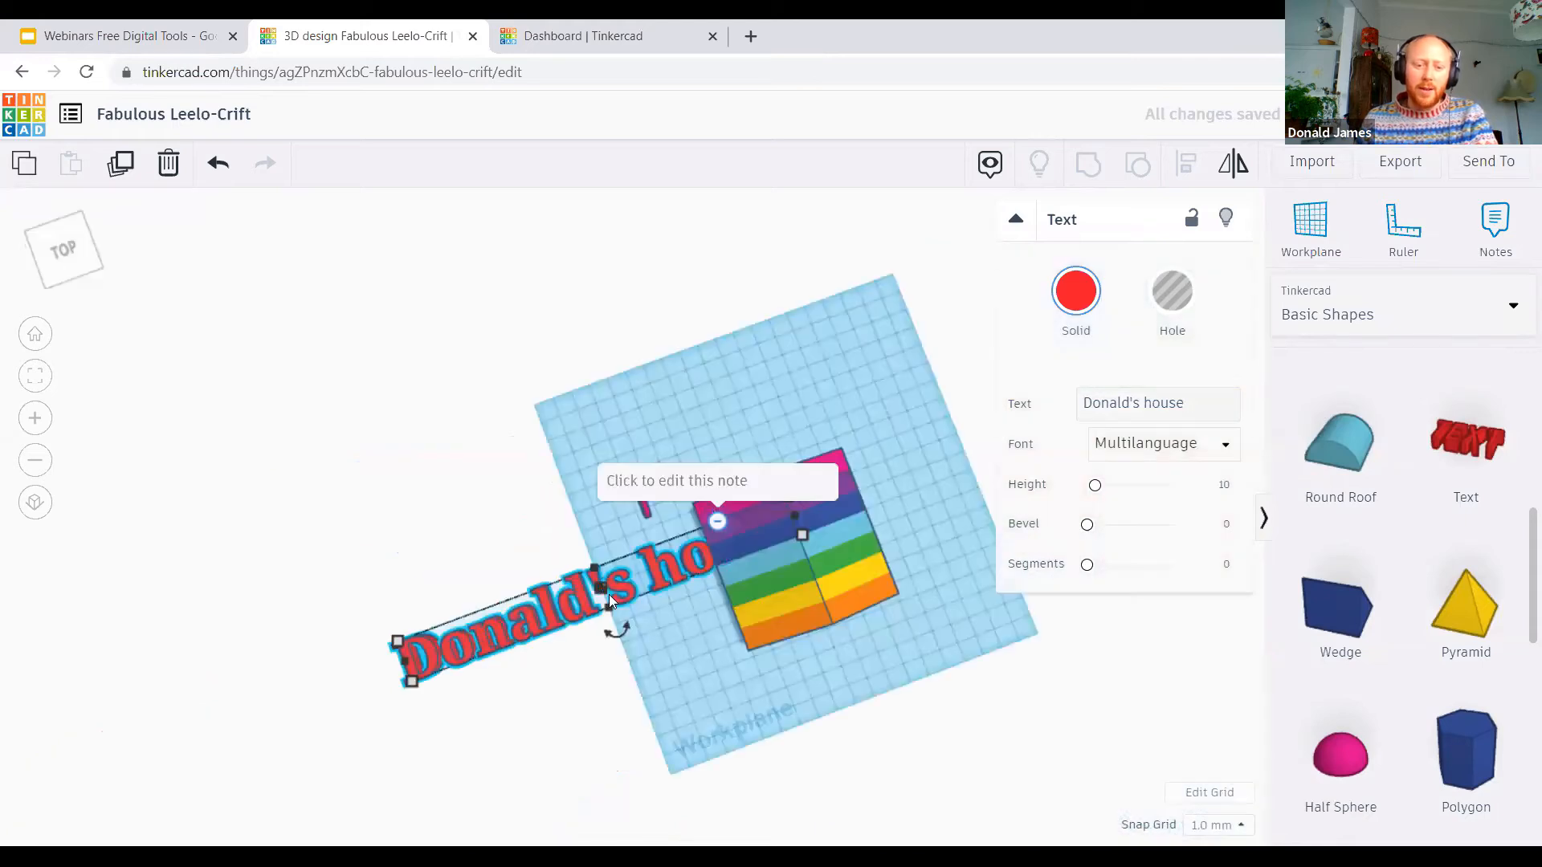
click(1171, 290)
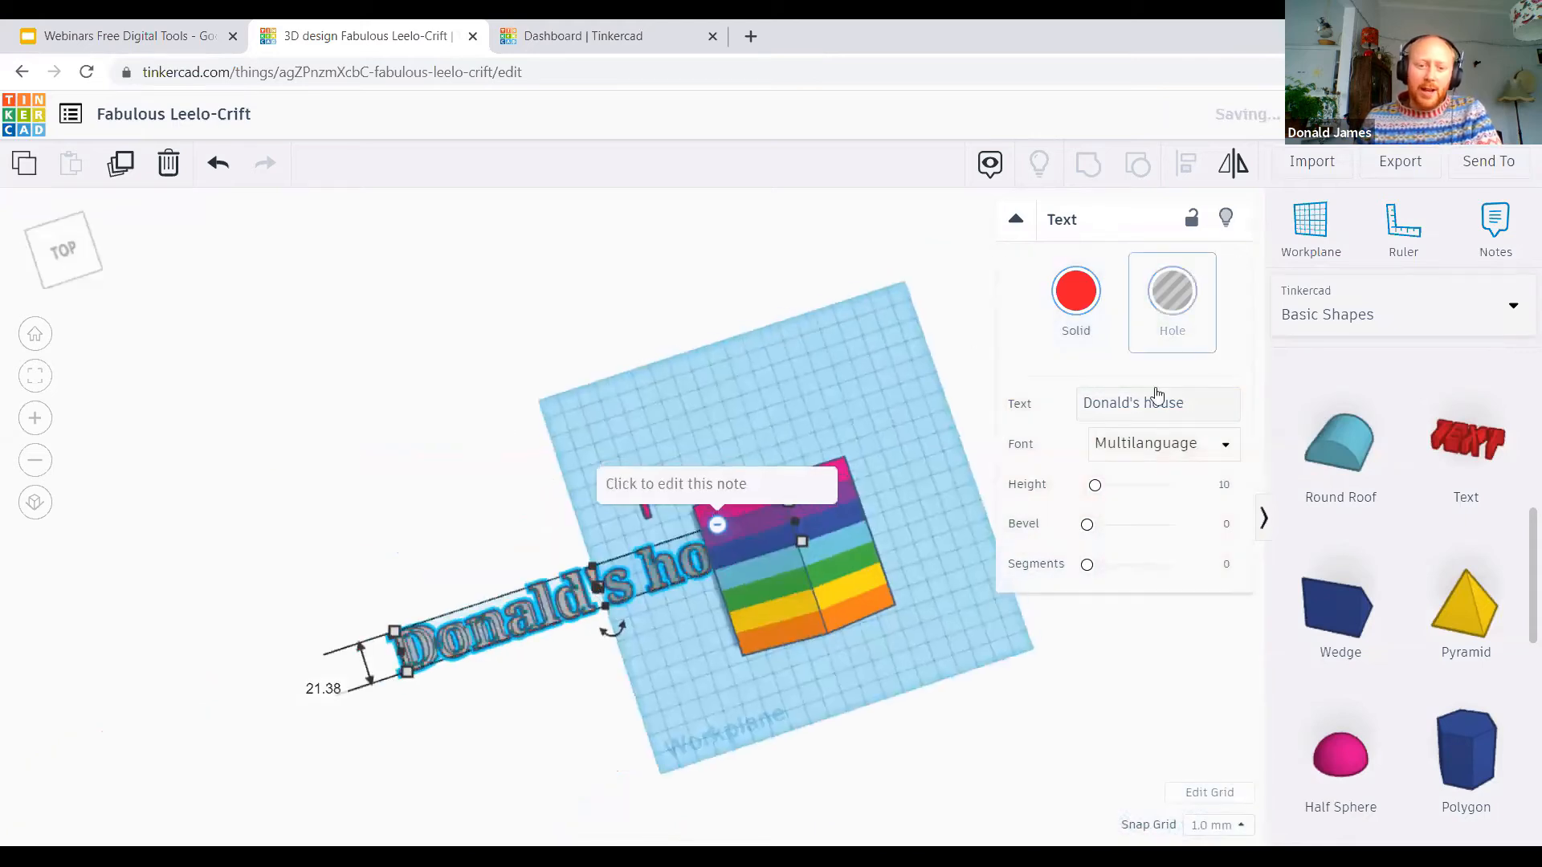
click(1063, 308)
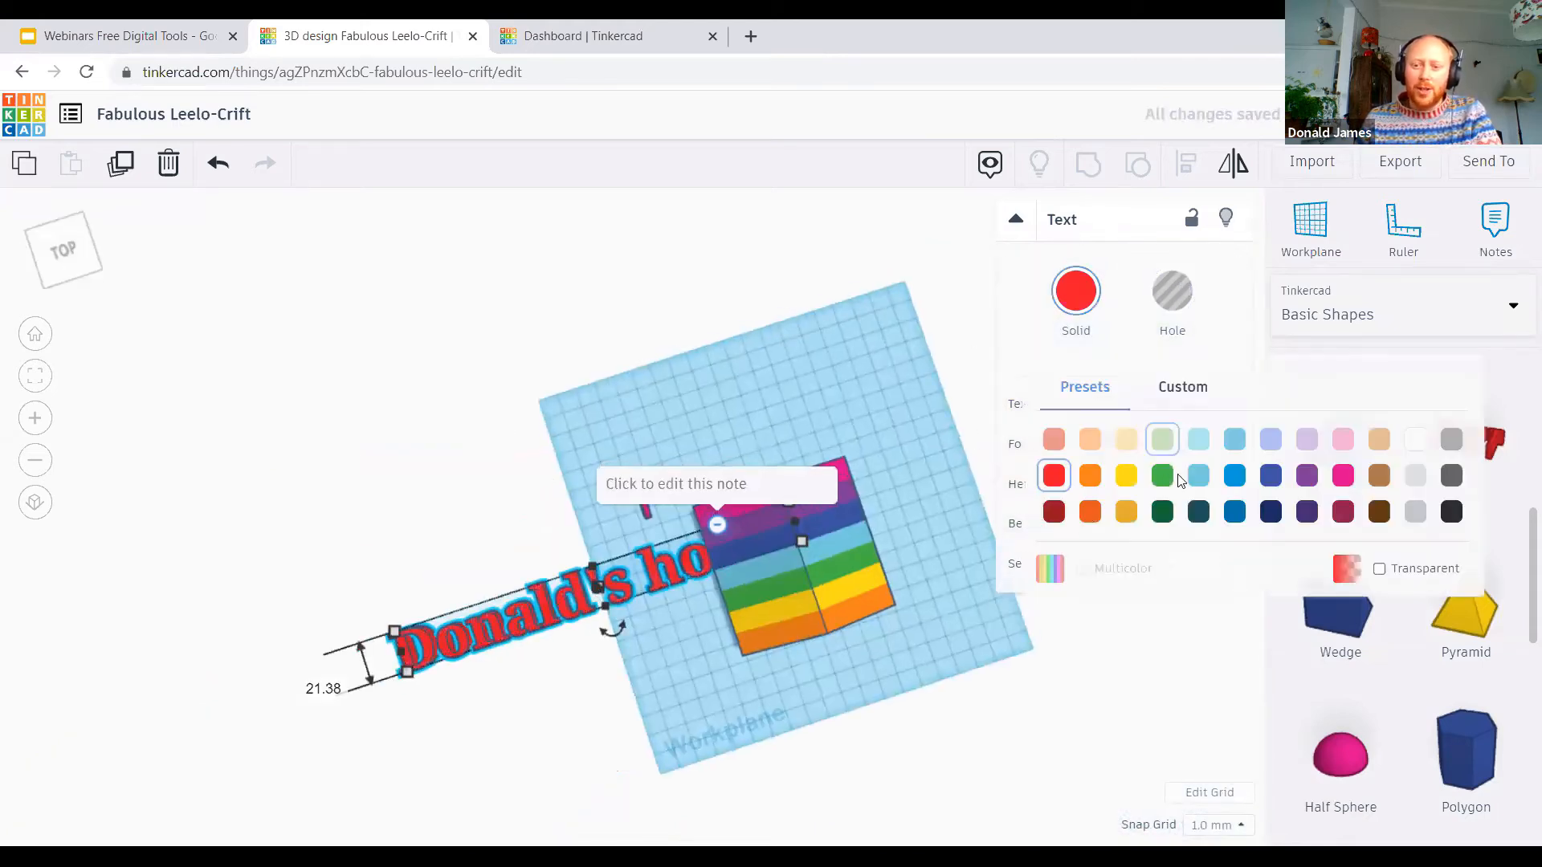
Step: Turn the lettering parallel to the doorway wall and shrink it to about 90 × 25 mm
drag(616, 630, 561, 595)
drag(556, 386, 634, 606)
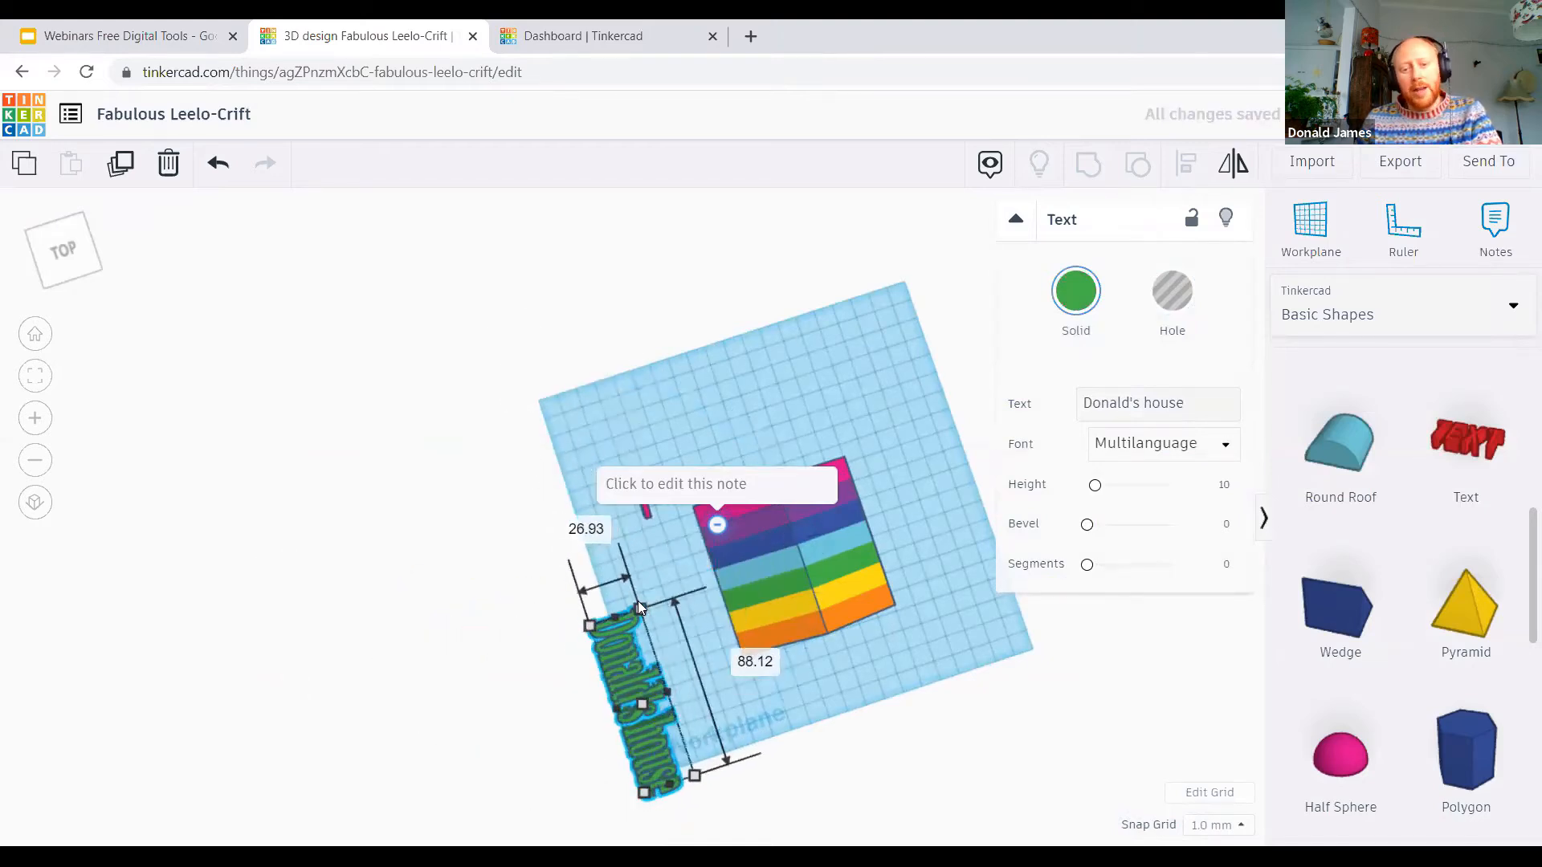
Step: Try the Sans font on the lettering and settle on Serif
click(1186, 454)
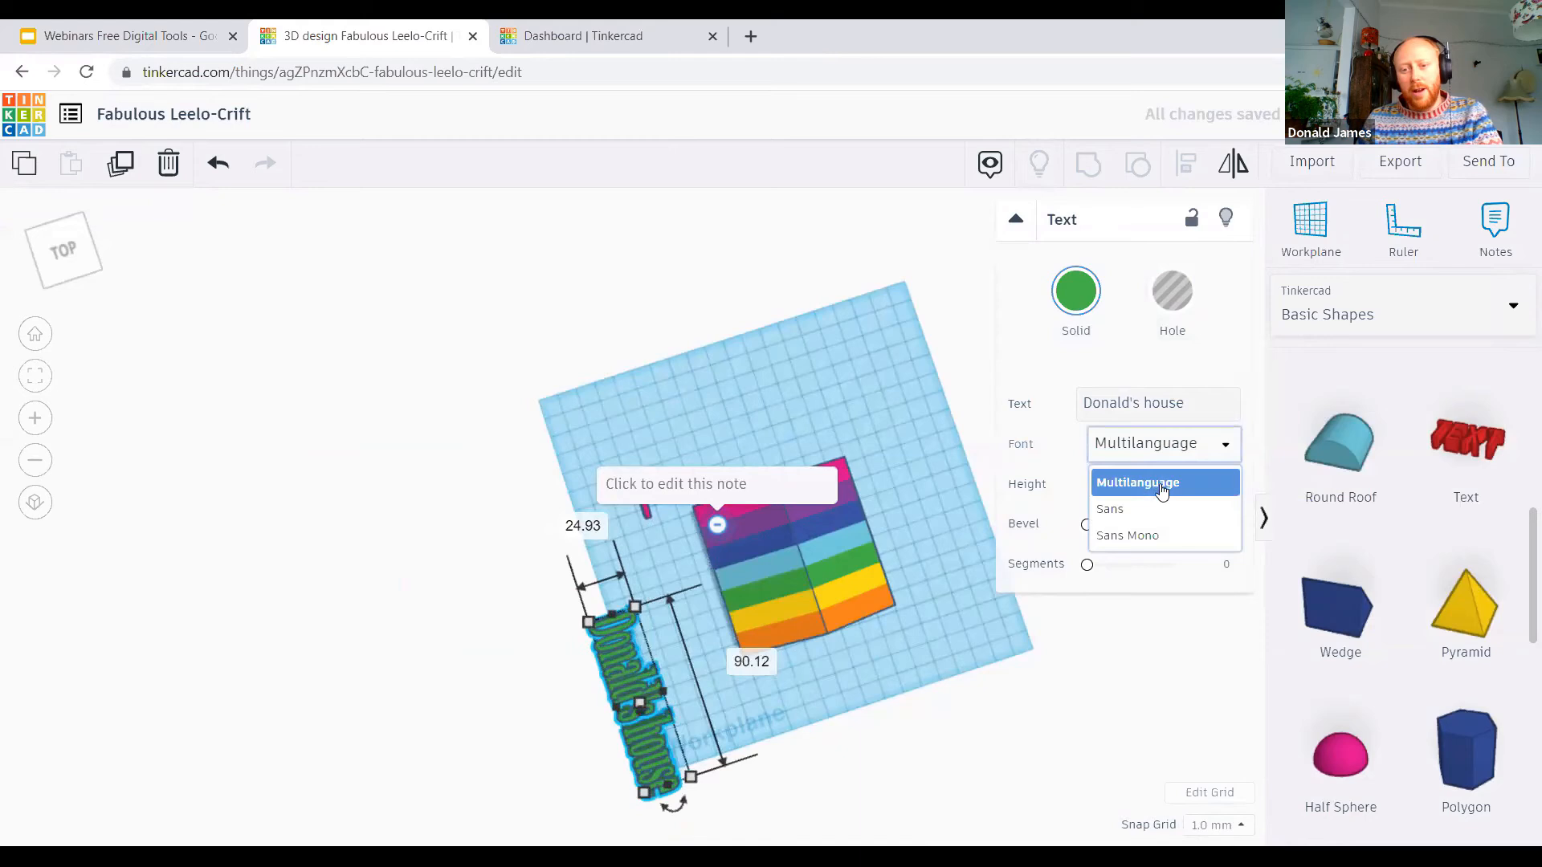
click(1156, 507)
click(1134, 448)
click(1140, 565)
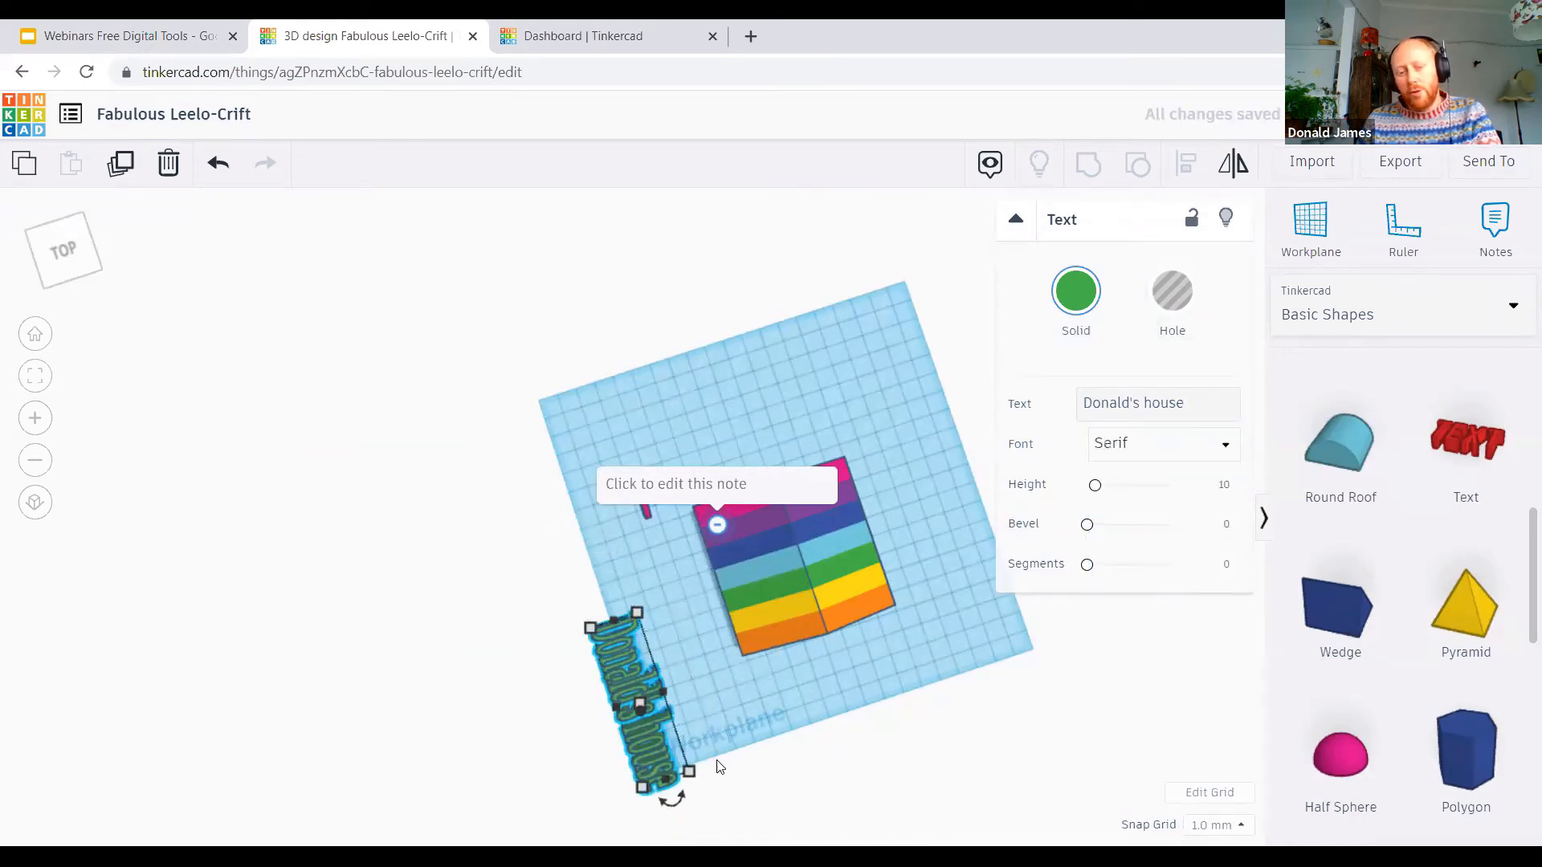
Step: Move the green lettering fully onto the workplane, in front of the house's doorway wall
drag(659, 689, 646, 584)
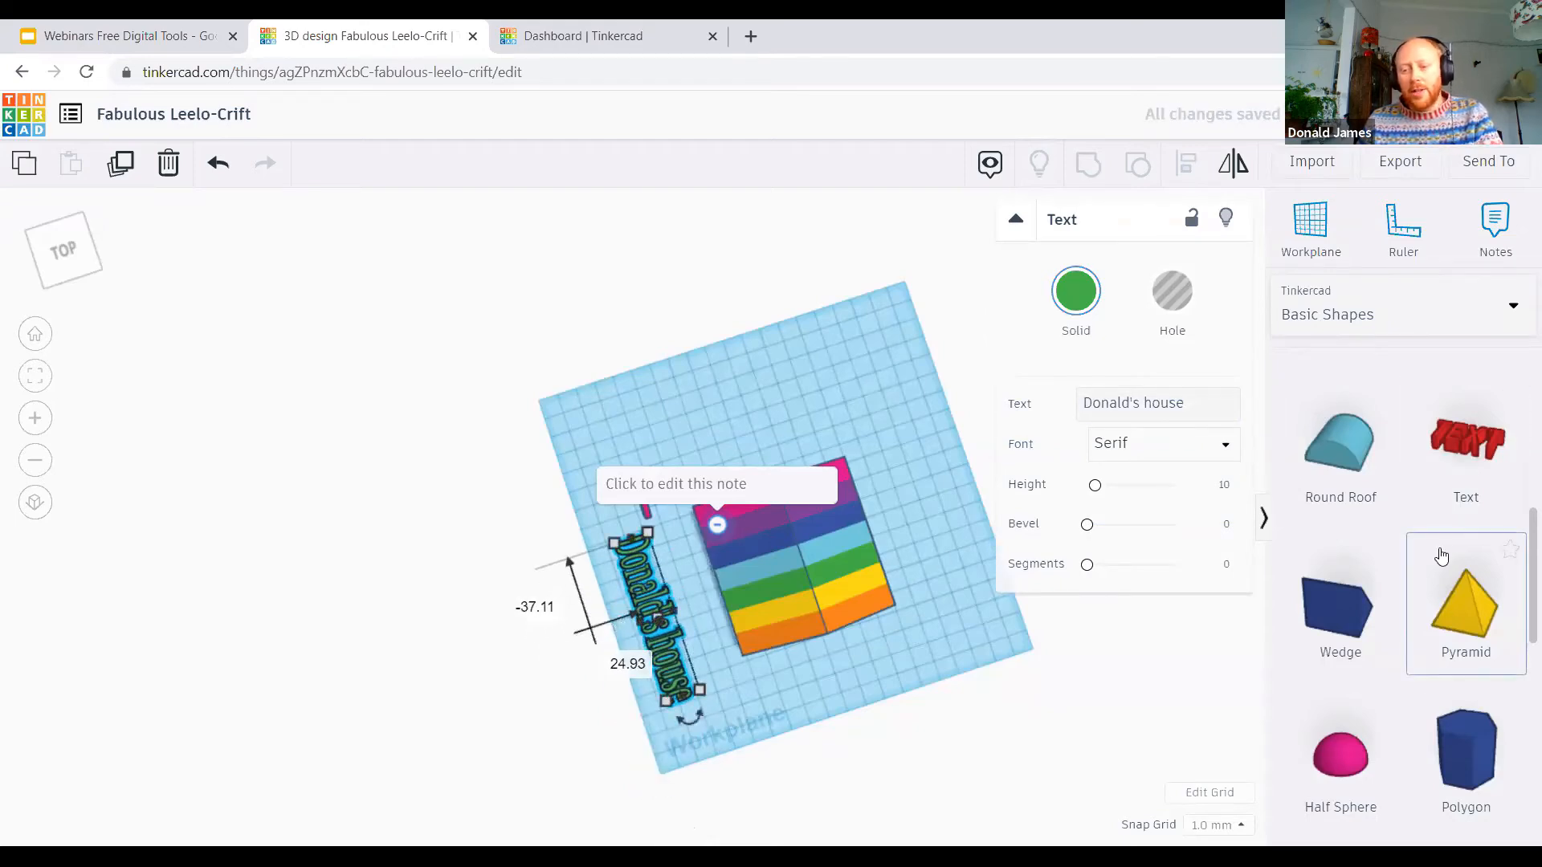
scroll(1441, 546, down, 5)
scroll(1459, 460, up, 1)
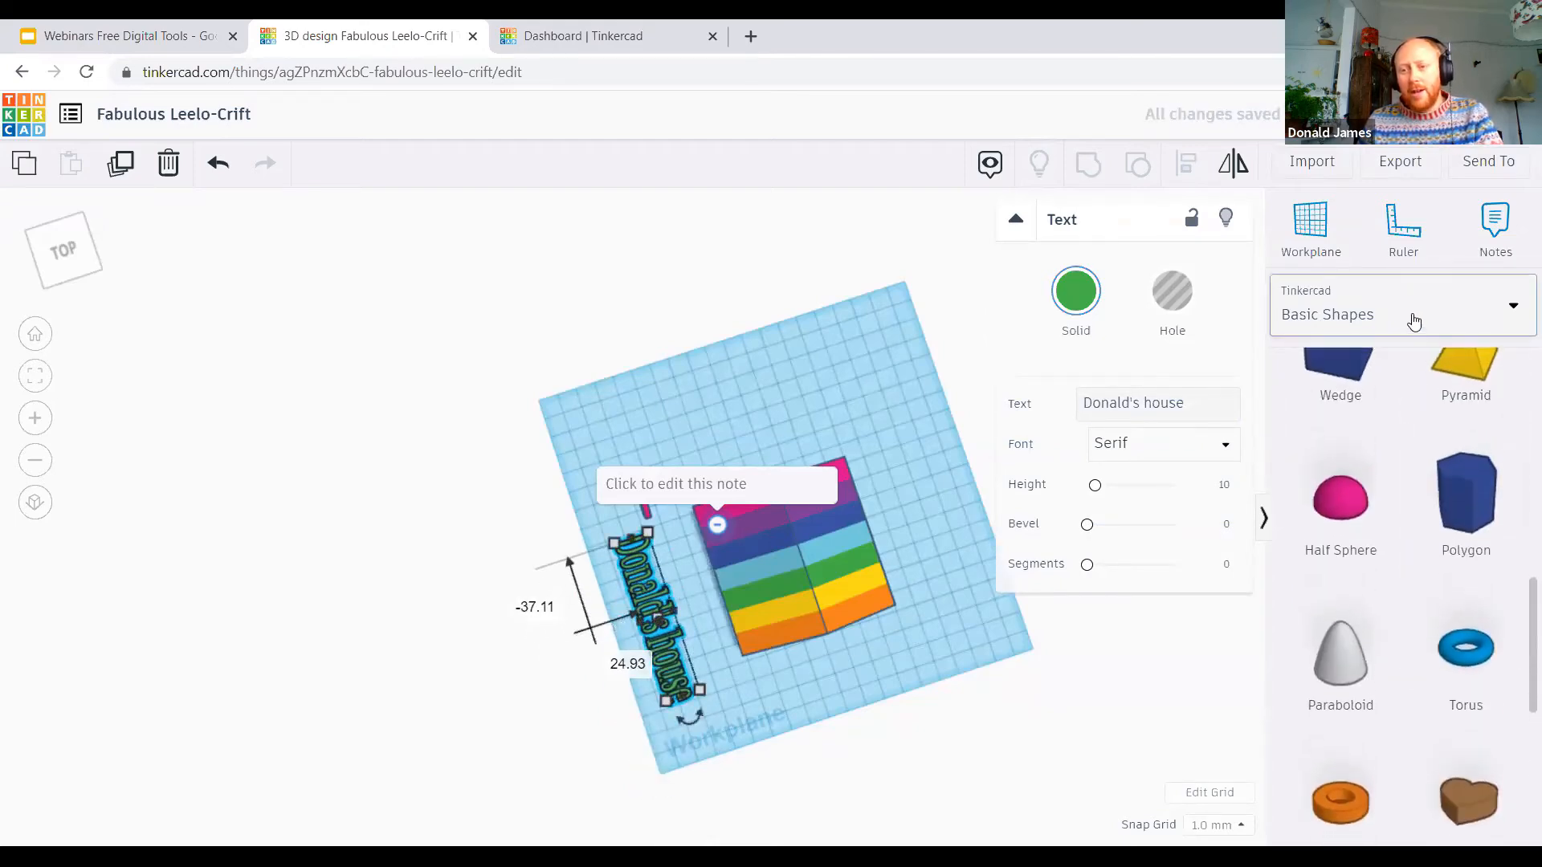
Step: Collapse and reopen the empty note on the rainbow roof, and remove it from the design
scroll(1427, 581, up, 5)
scroll(1427, 581, up, 5)
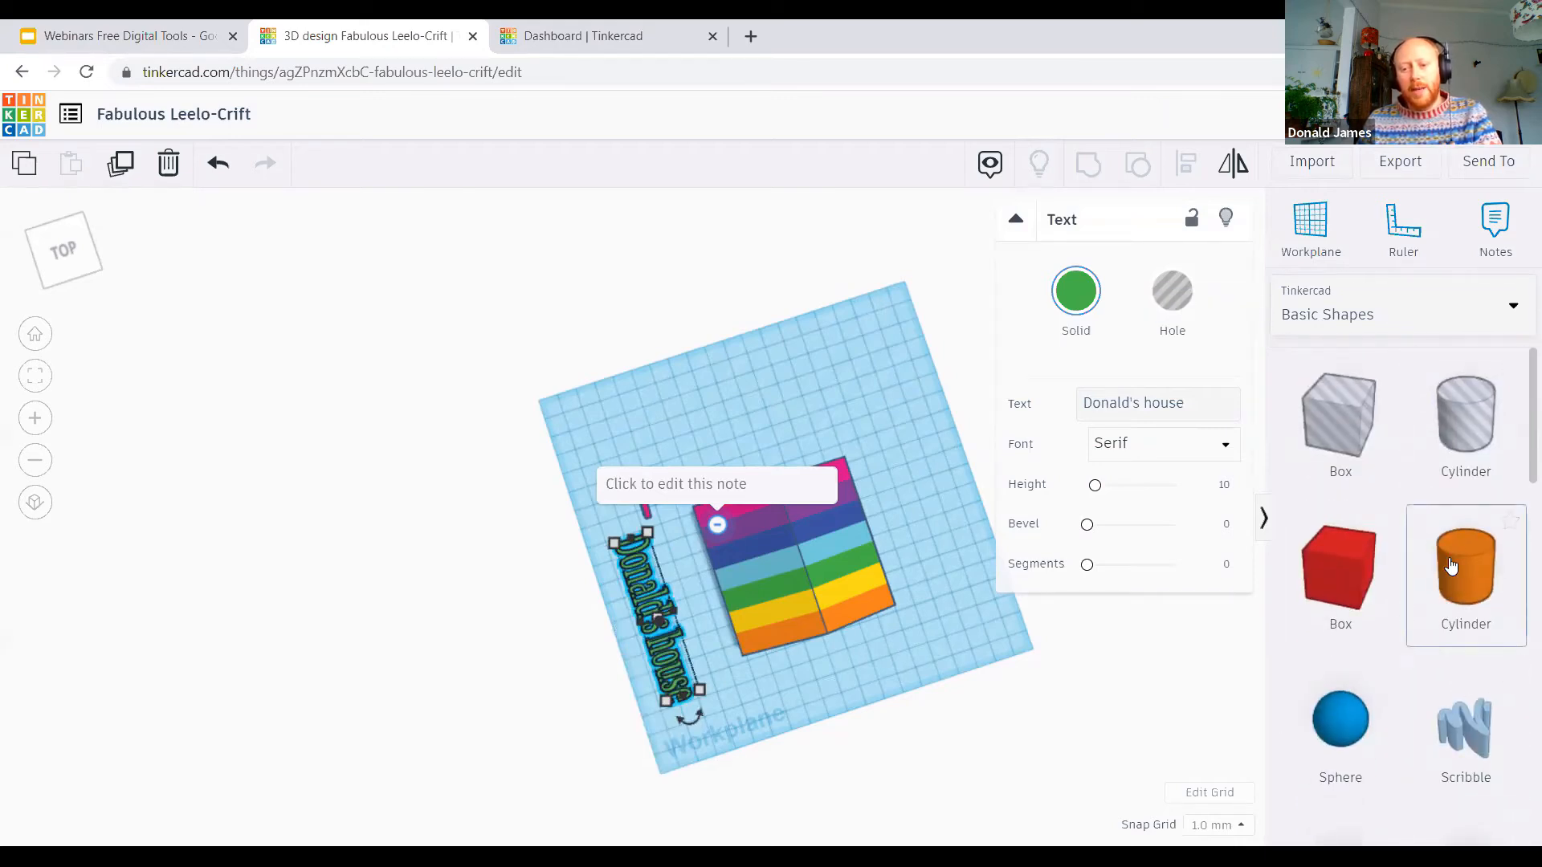
click(717, 524)
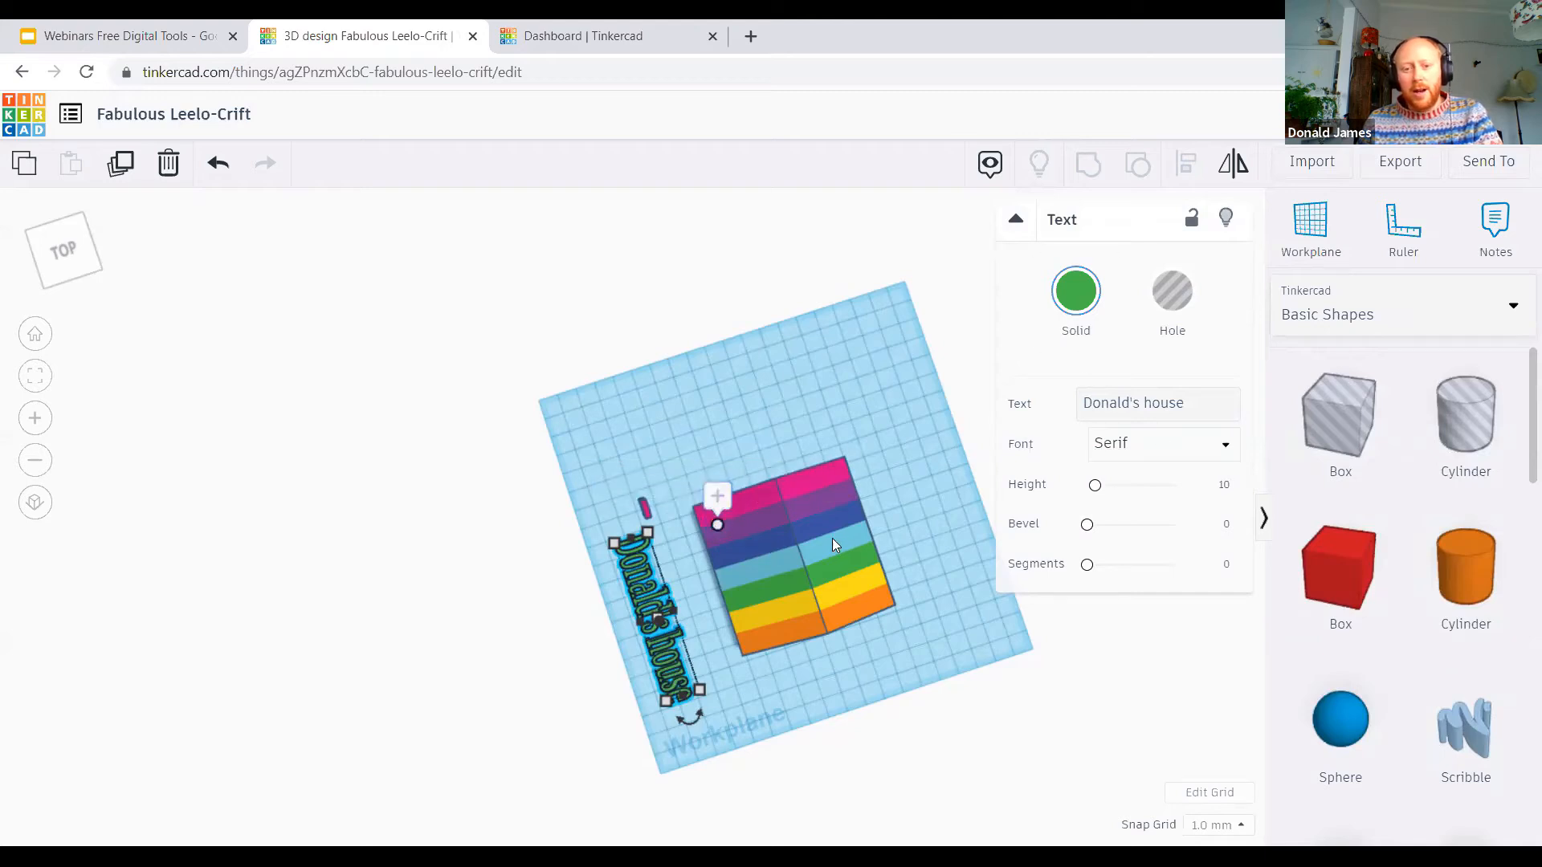
click(717, 495)
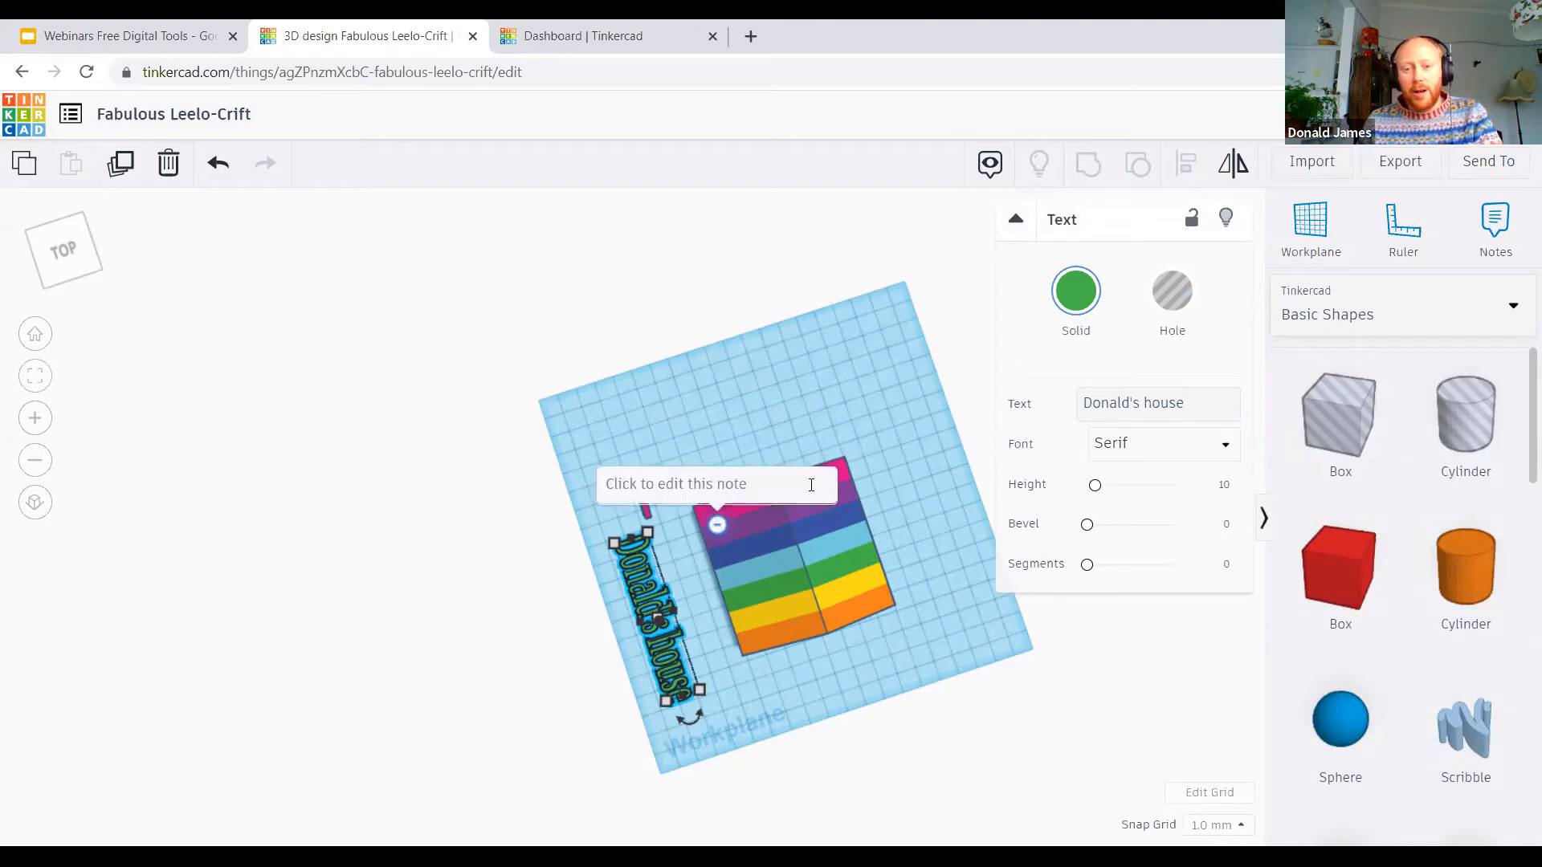
click(811, 484)
click(810, 488)
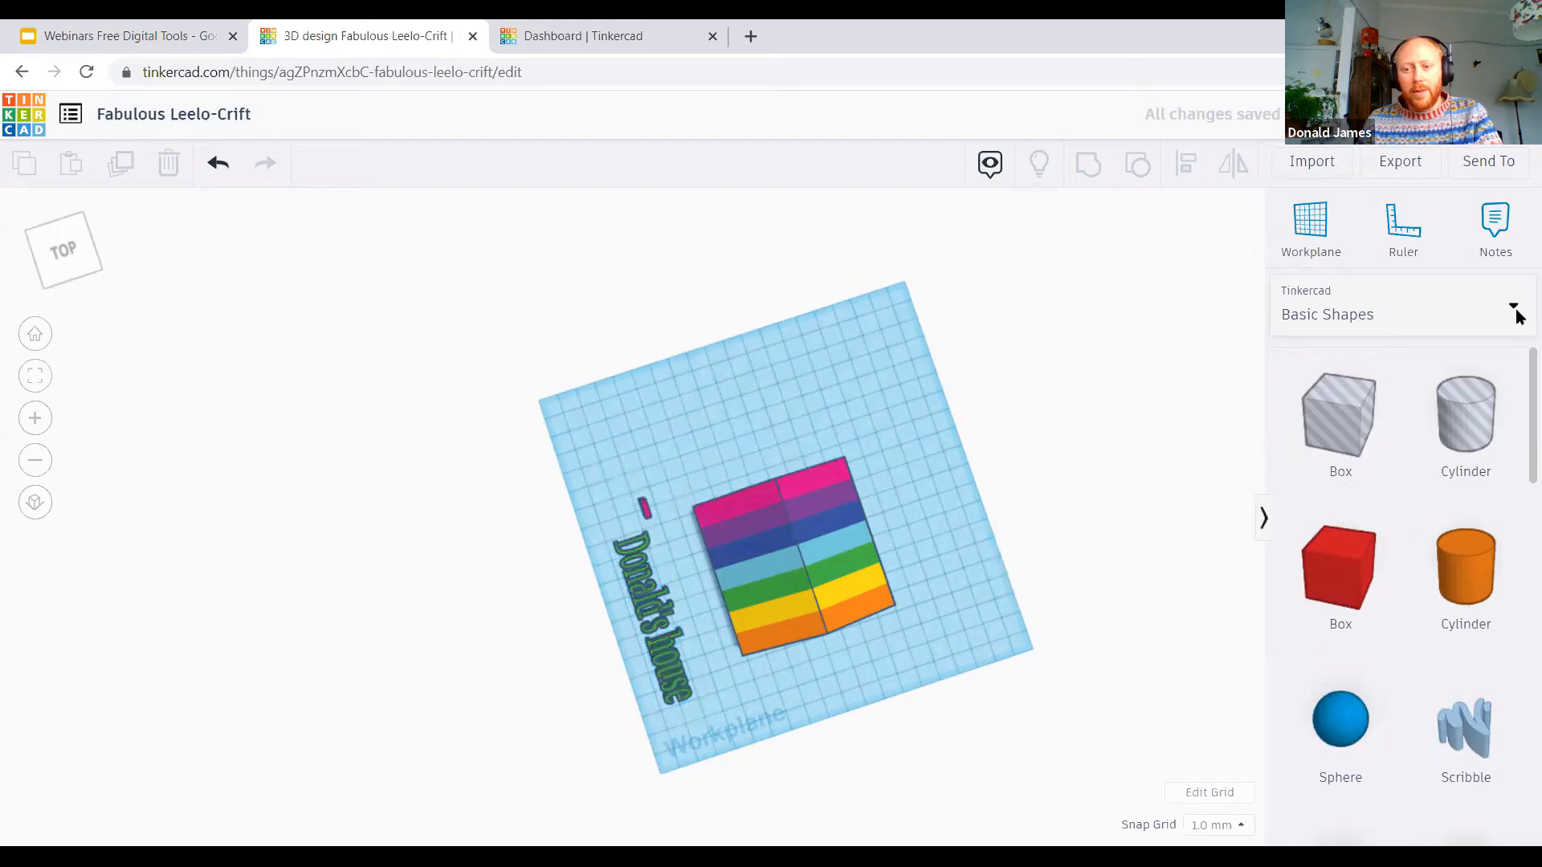
Step: Look over the available shape library categories and view the house from its doorway side
click(1392, 315)
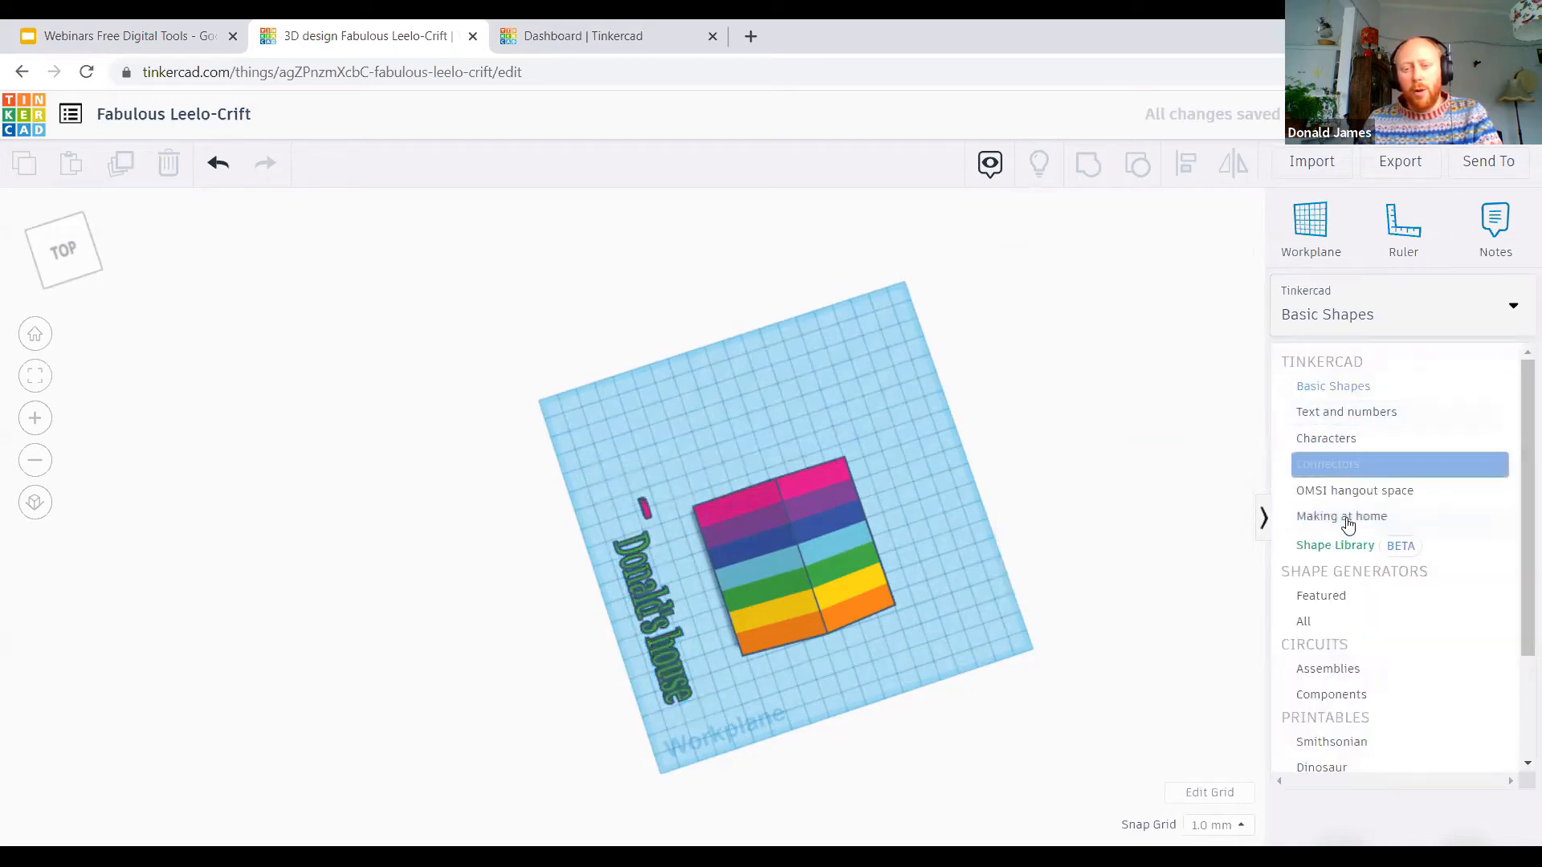
click(951, 650)
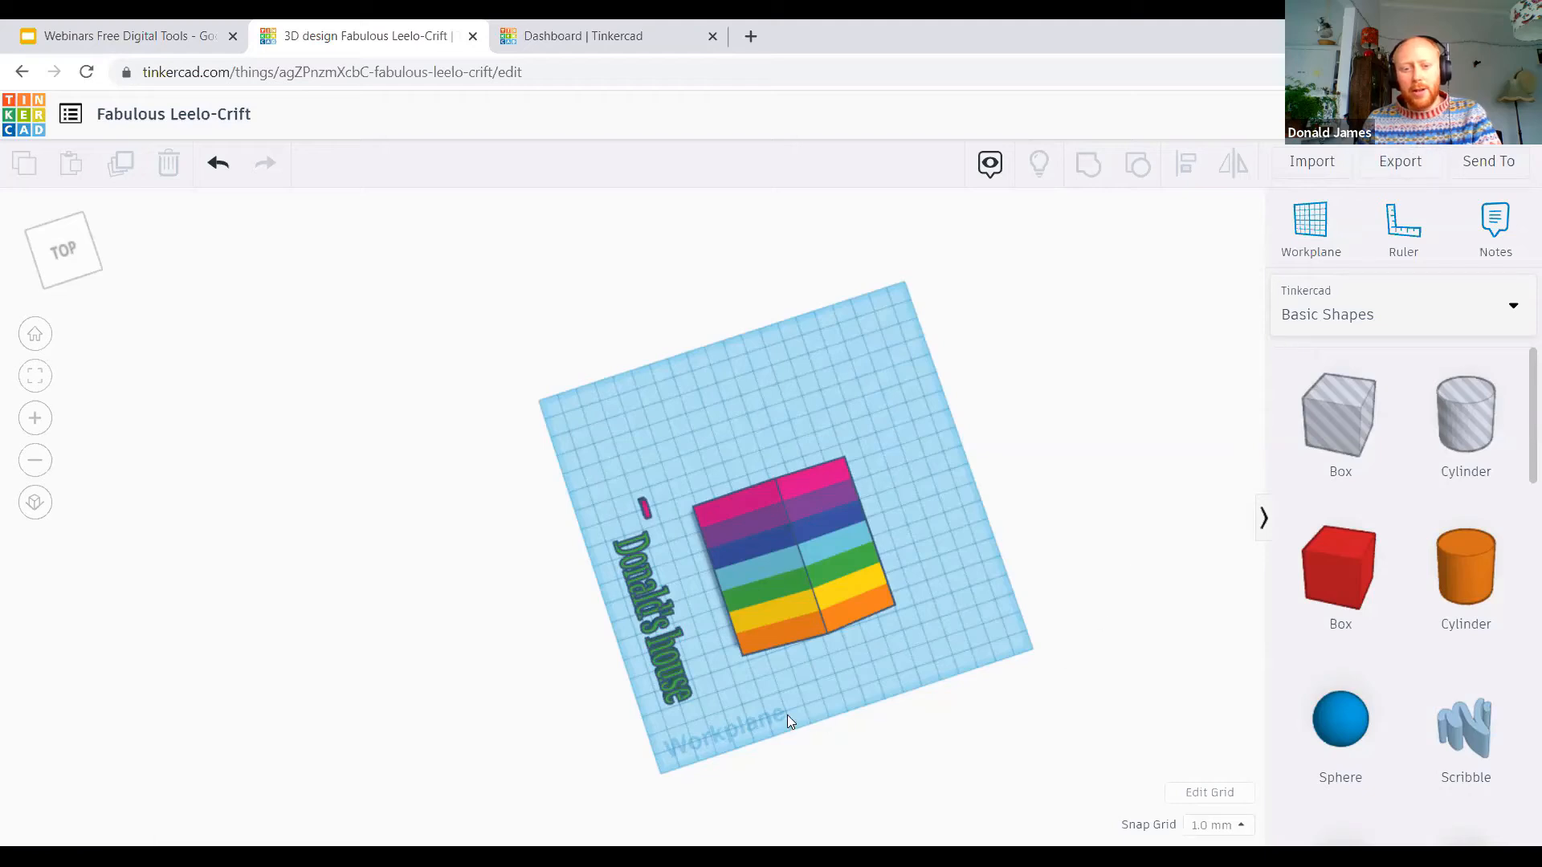
right_drag(819, 654, 738, 500)
scroll(632, 472, up, 4)
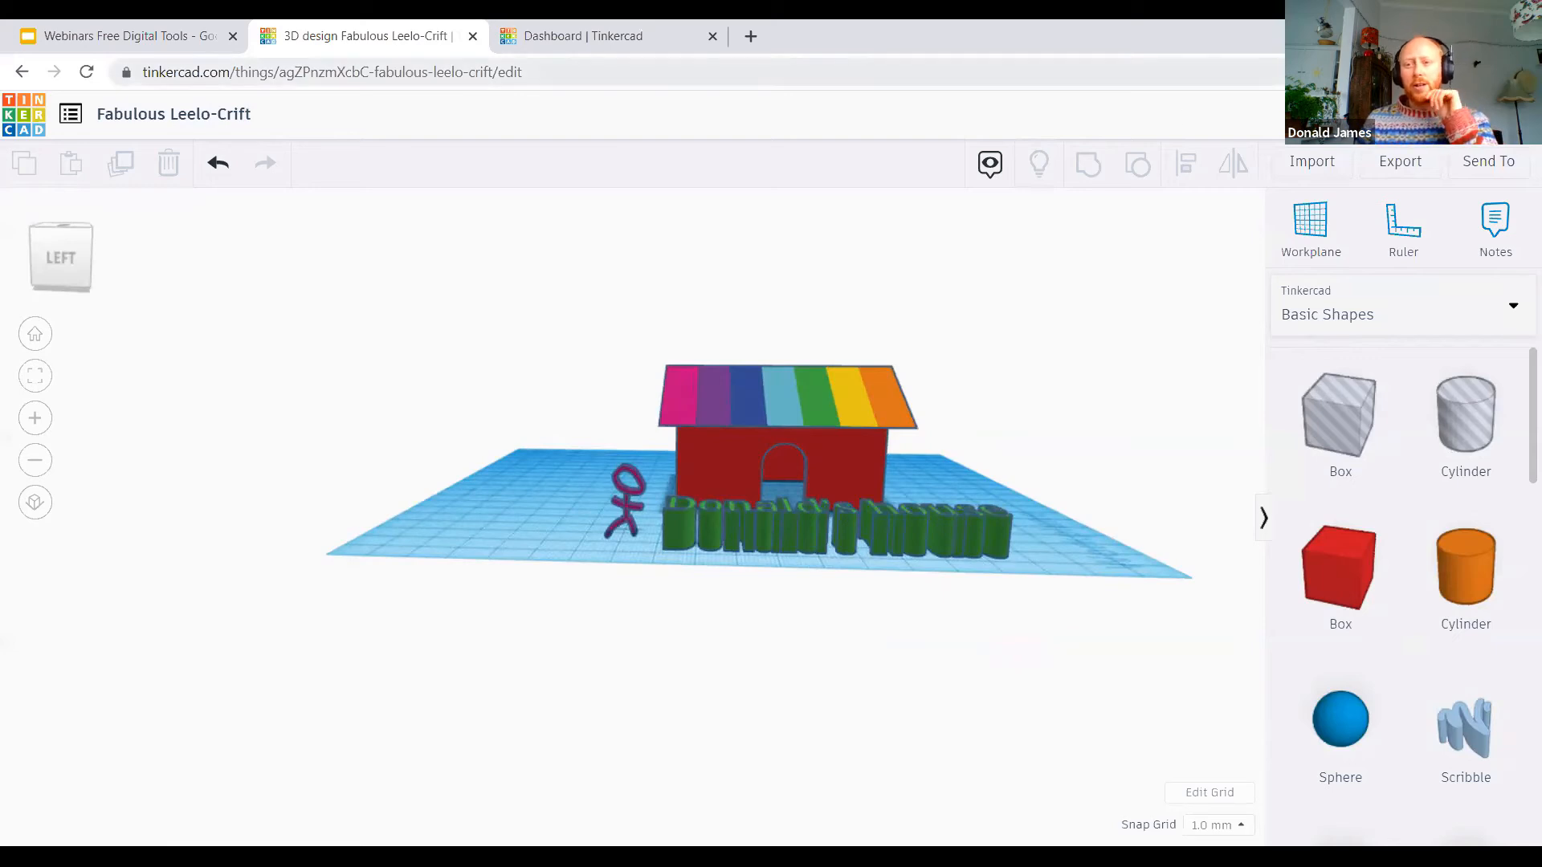
Step: Preview the design as Minecraft-style blocks, raising the detail from the coarsest to the finest level
click(1365, 115)
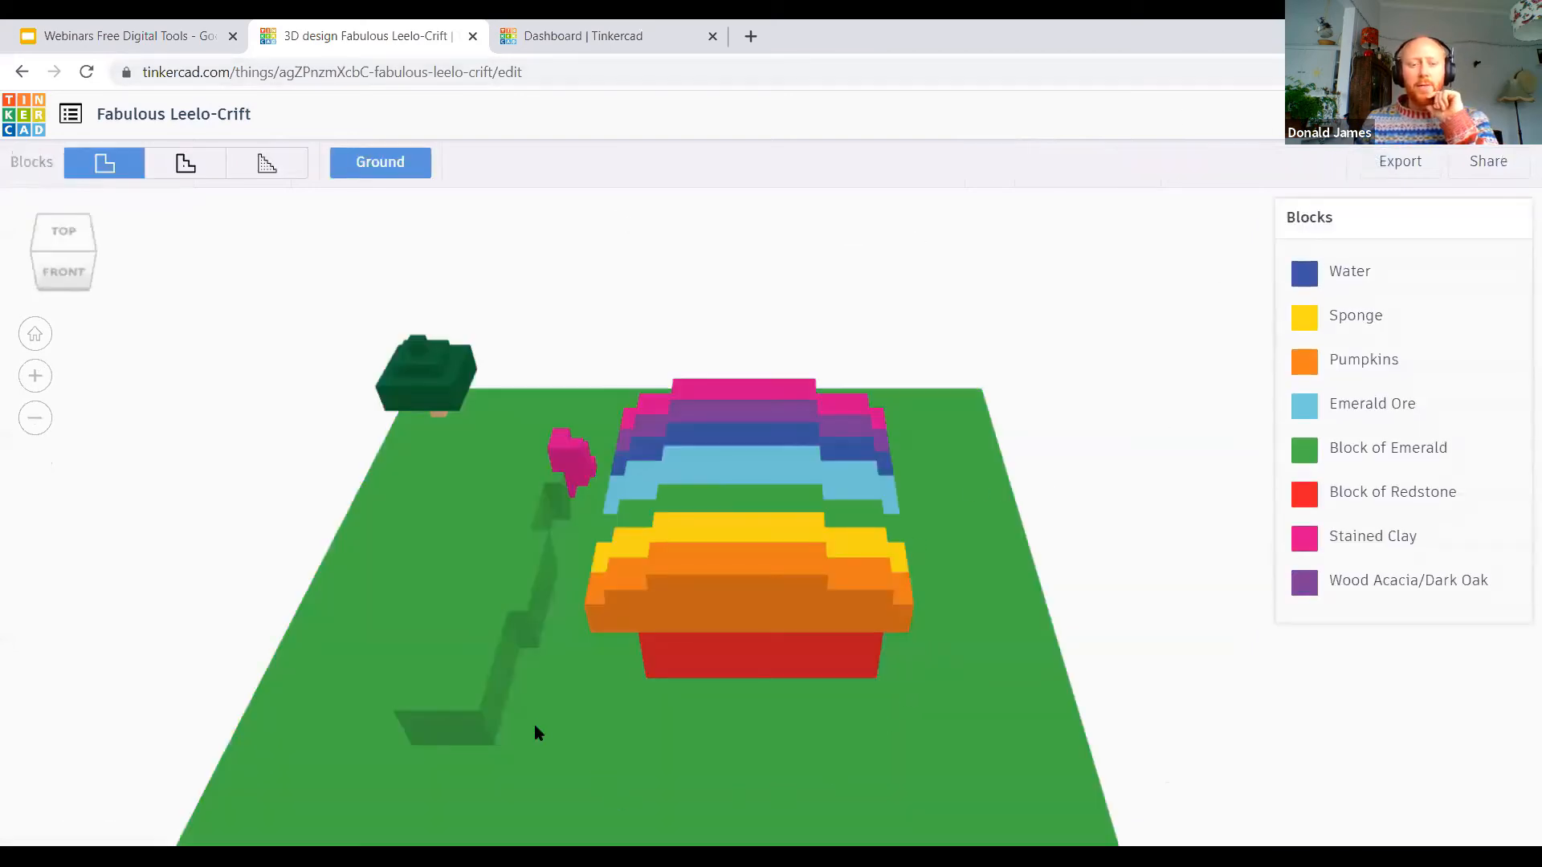
right_drag(387, 705, 562, 692)
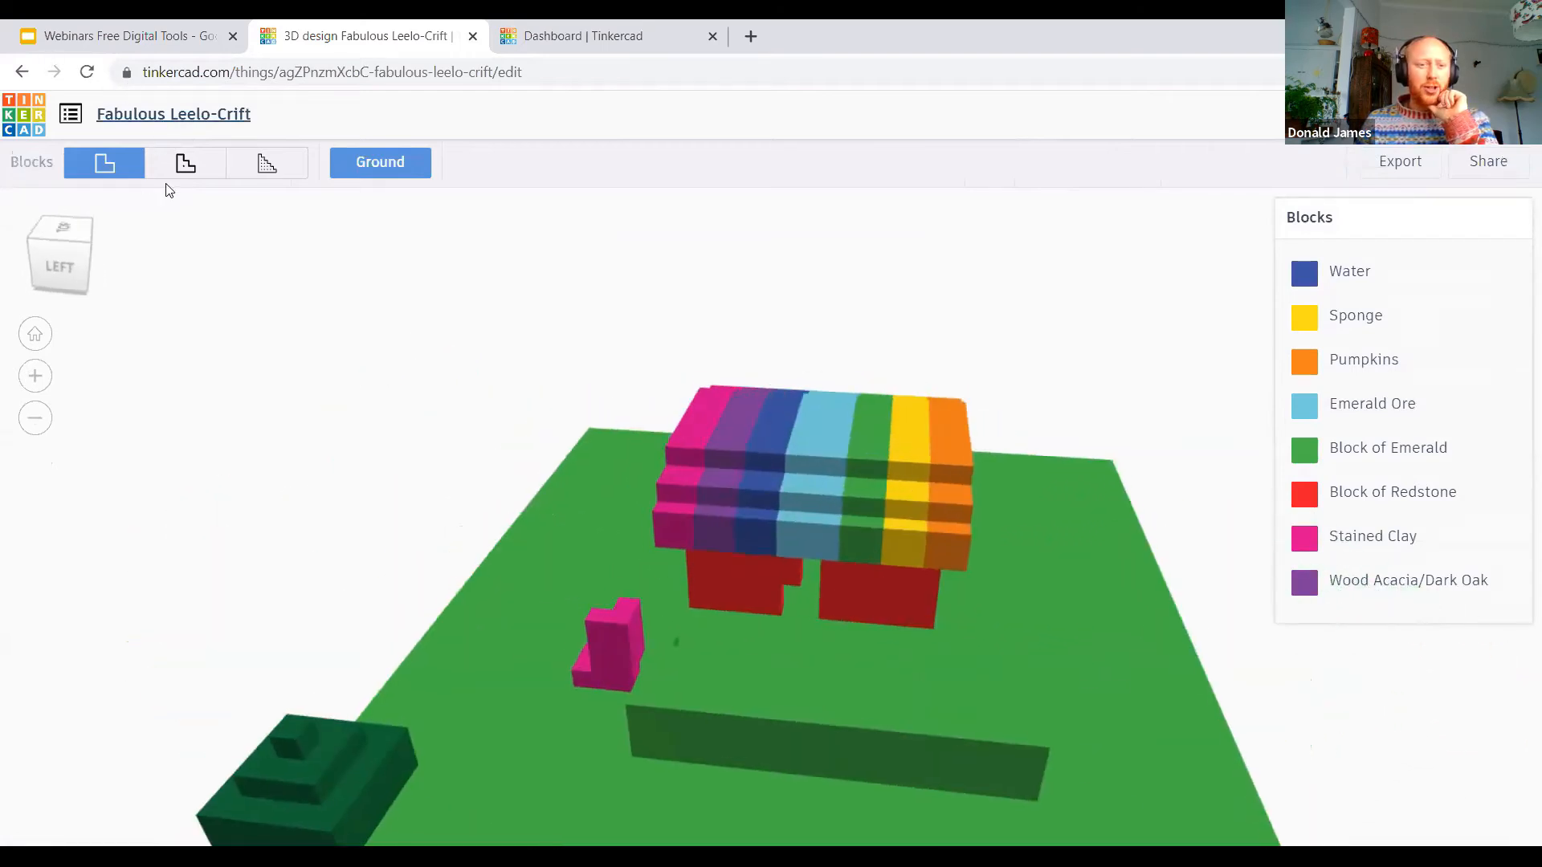
click(186, 169)
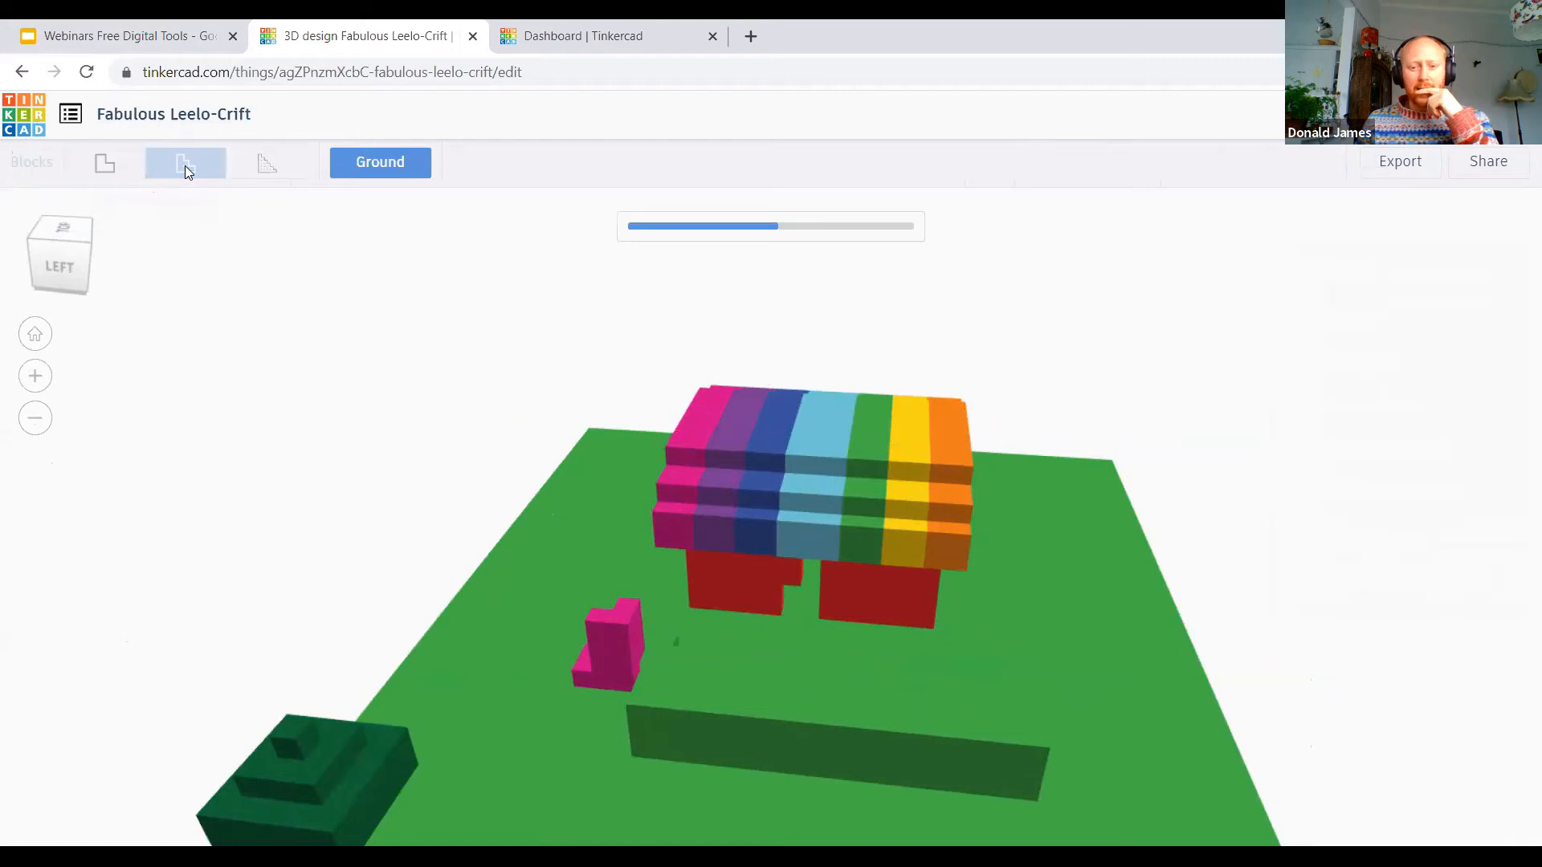
click(258, 168)
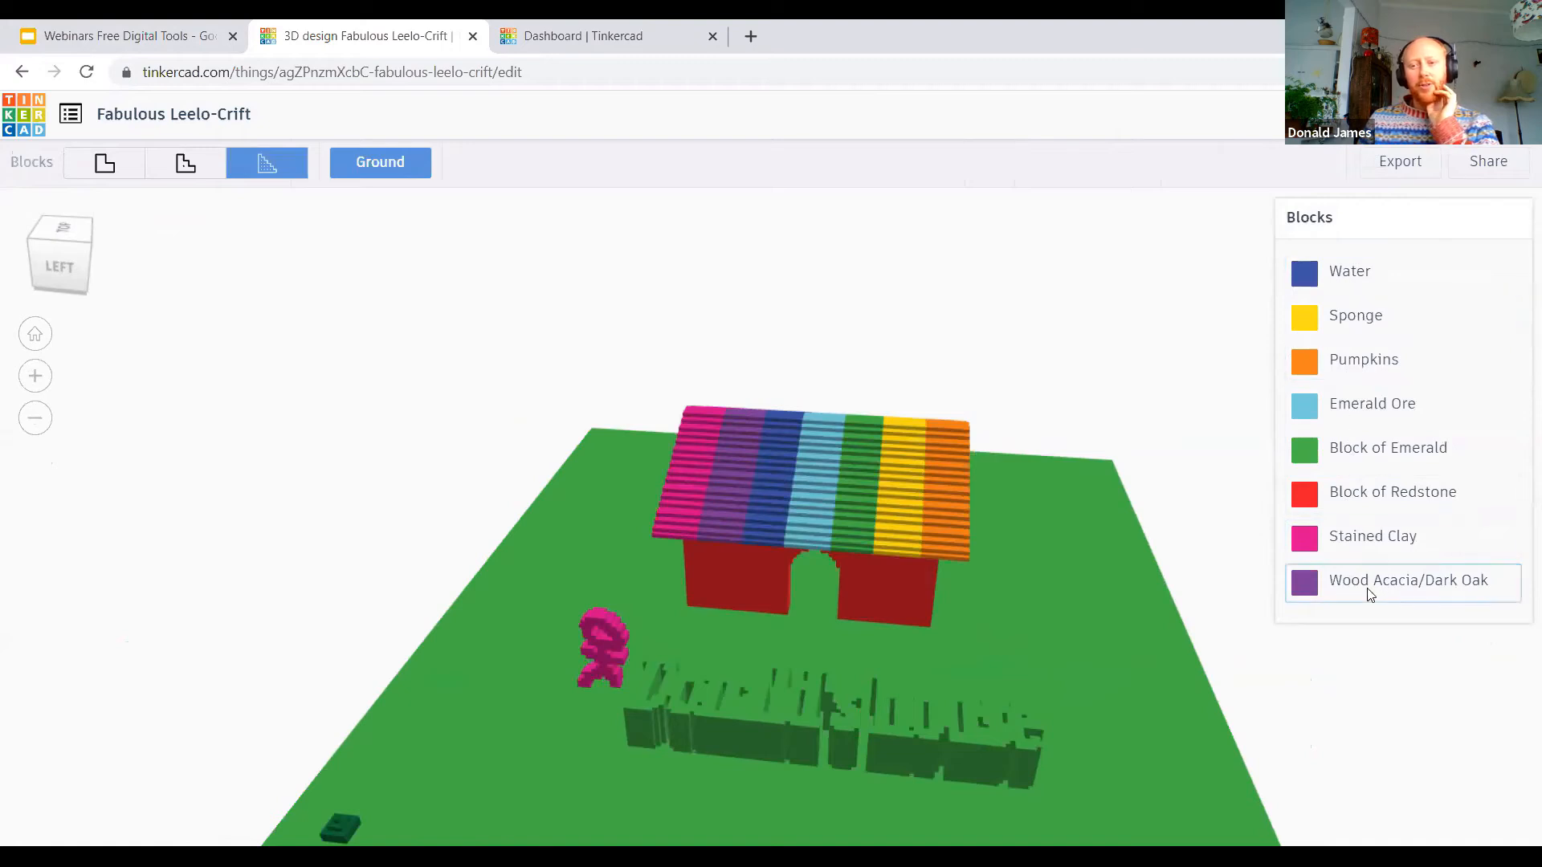
click(165, 178)
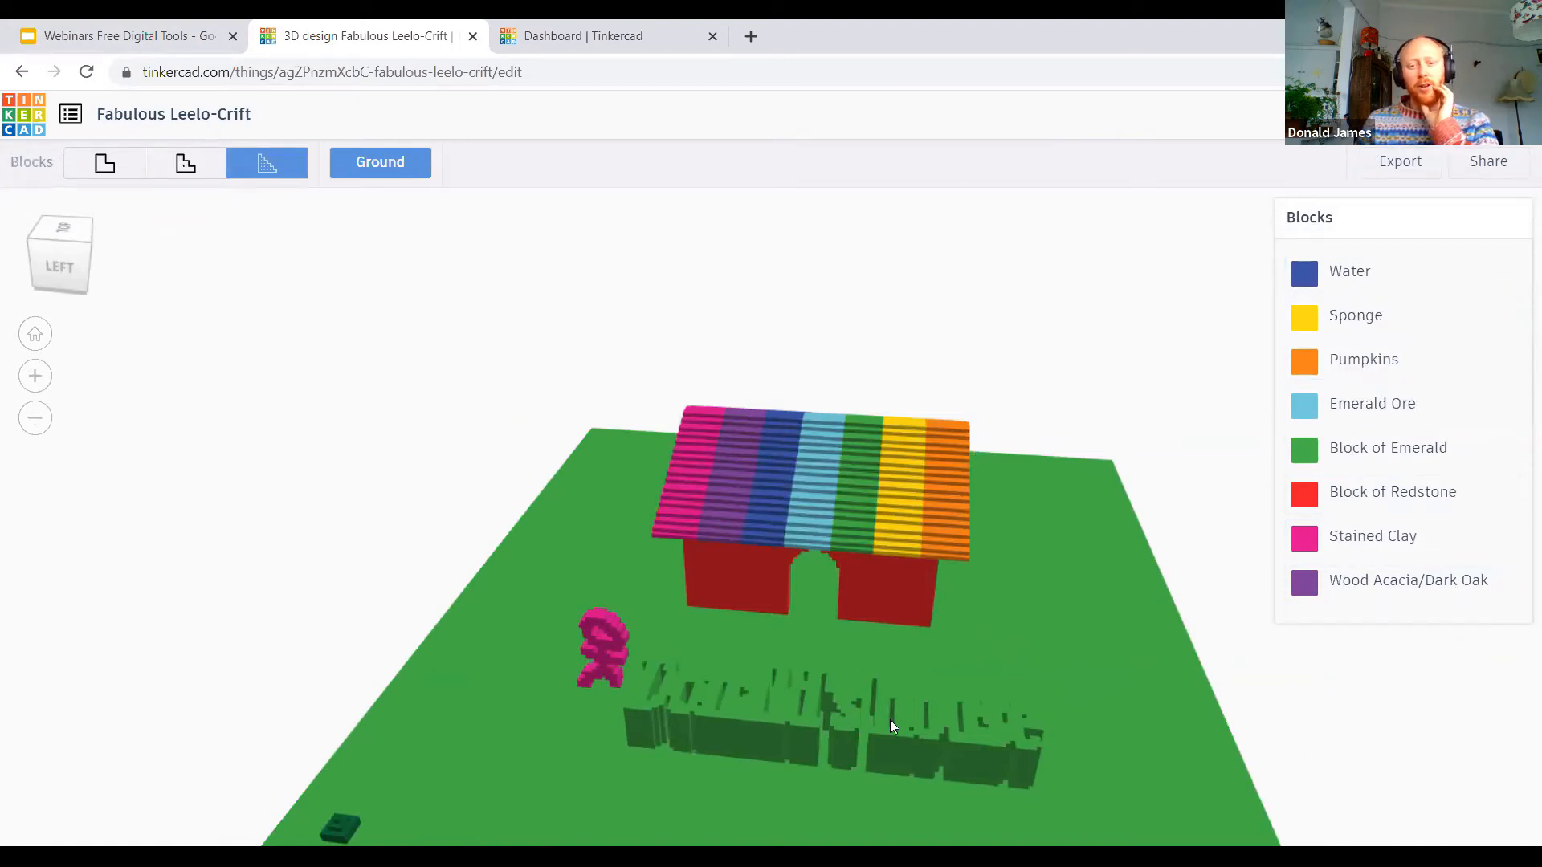
right_drag(819, 638, 1071, 647)
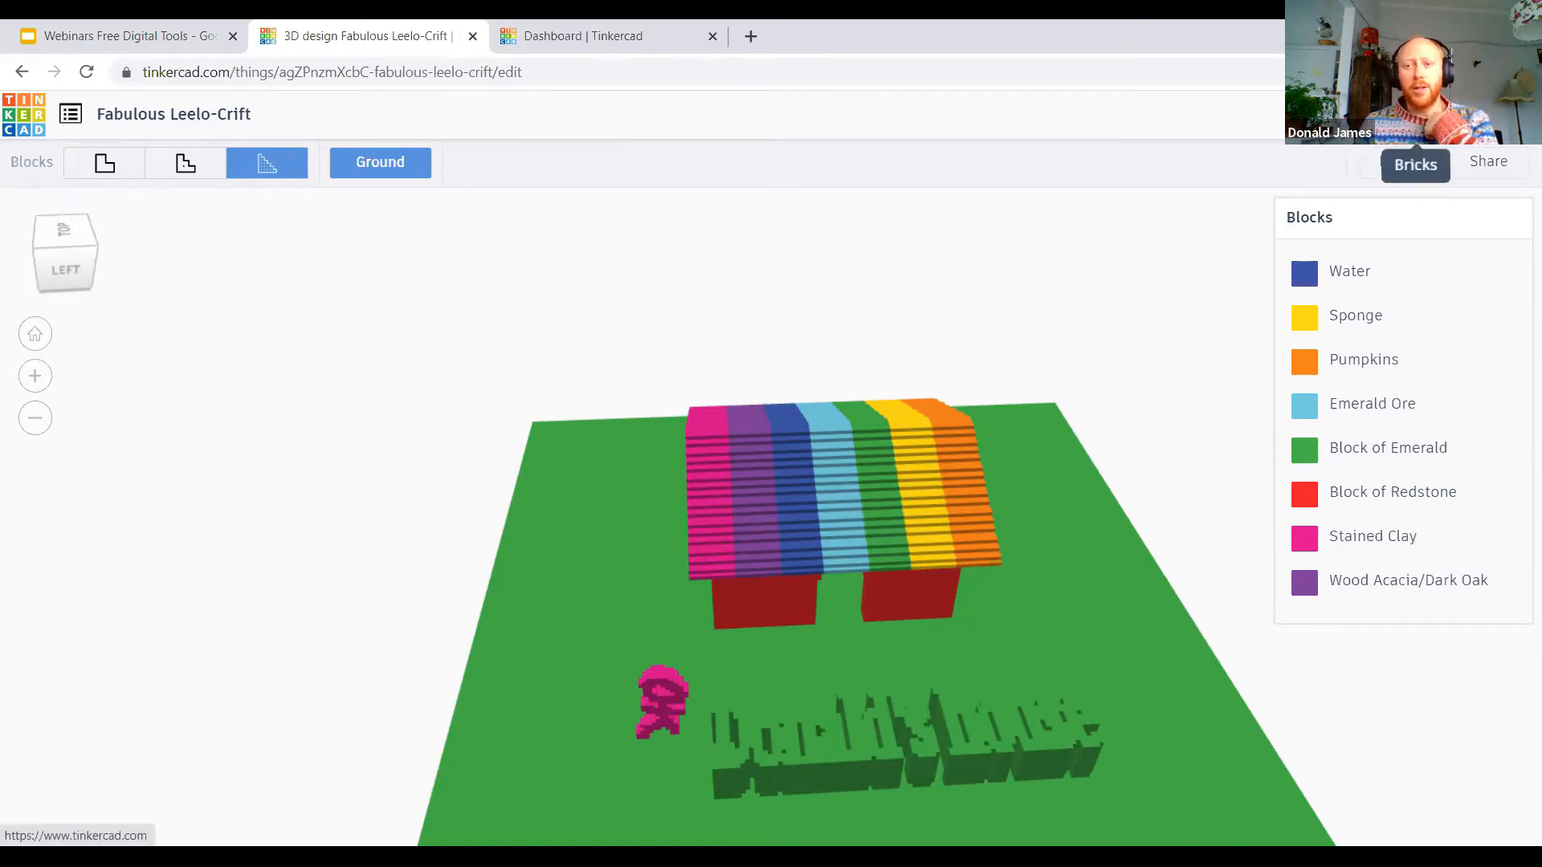
Step: Preview the design as toy bricks at the coarsest detail and step up through its build layers
click(1414, 121)
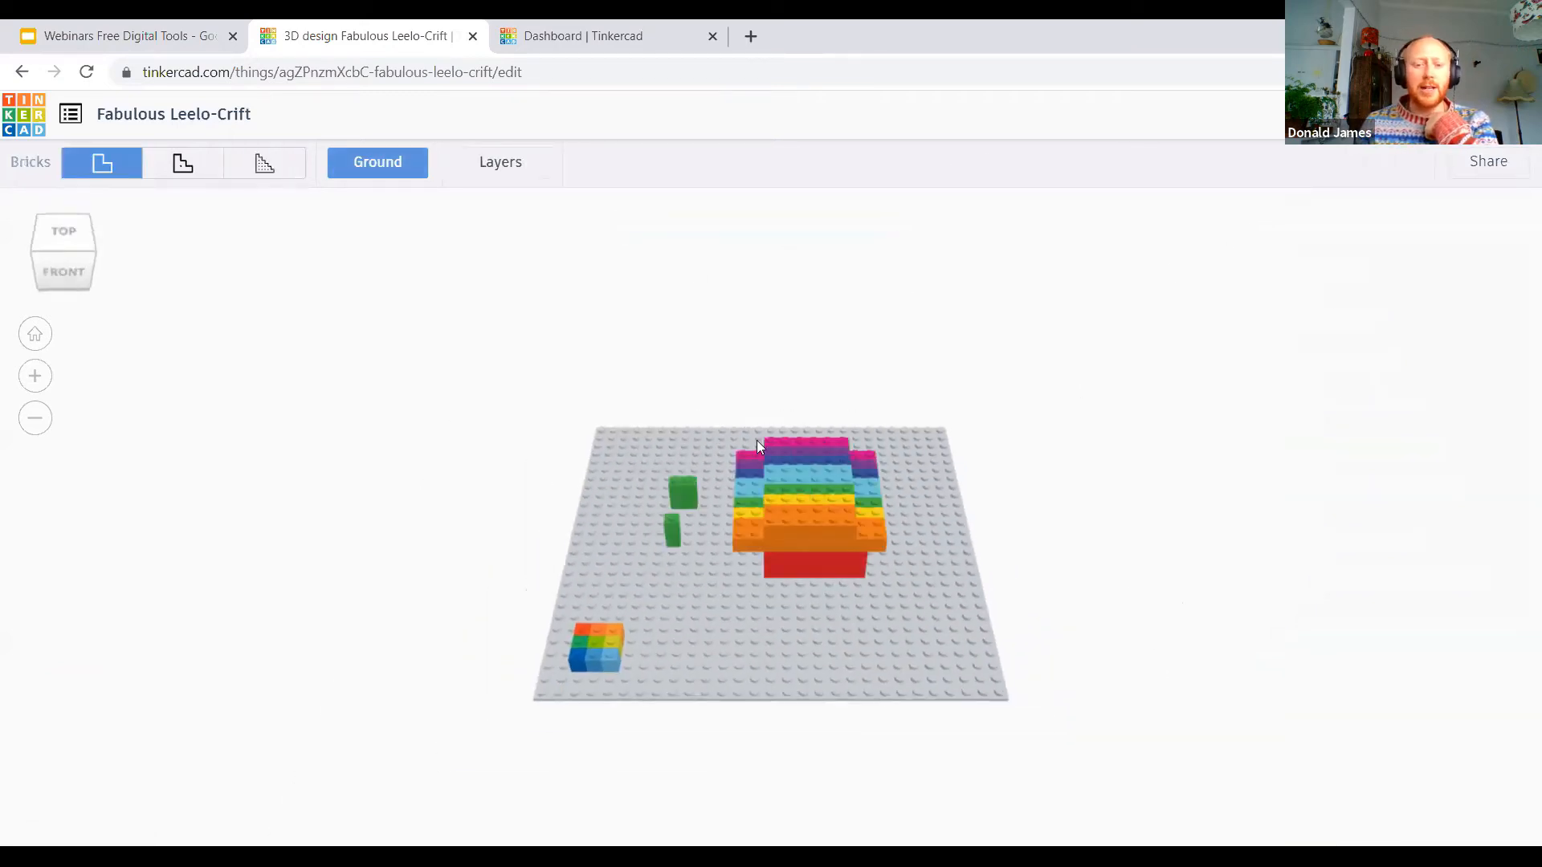
right_drag(698, 550, 893, 497)
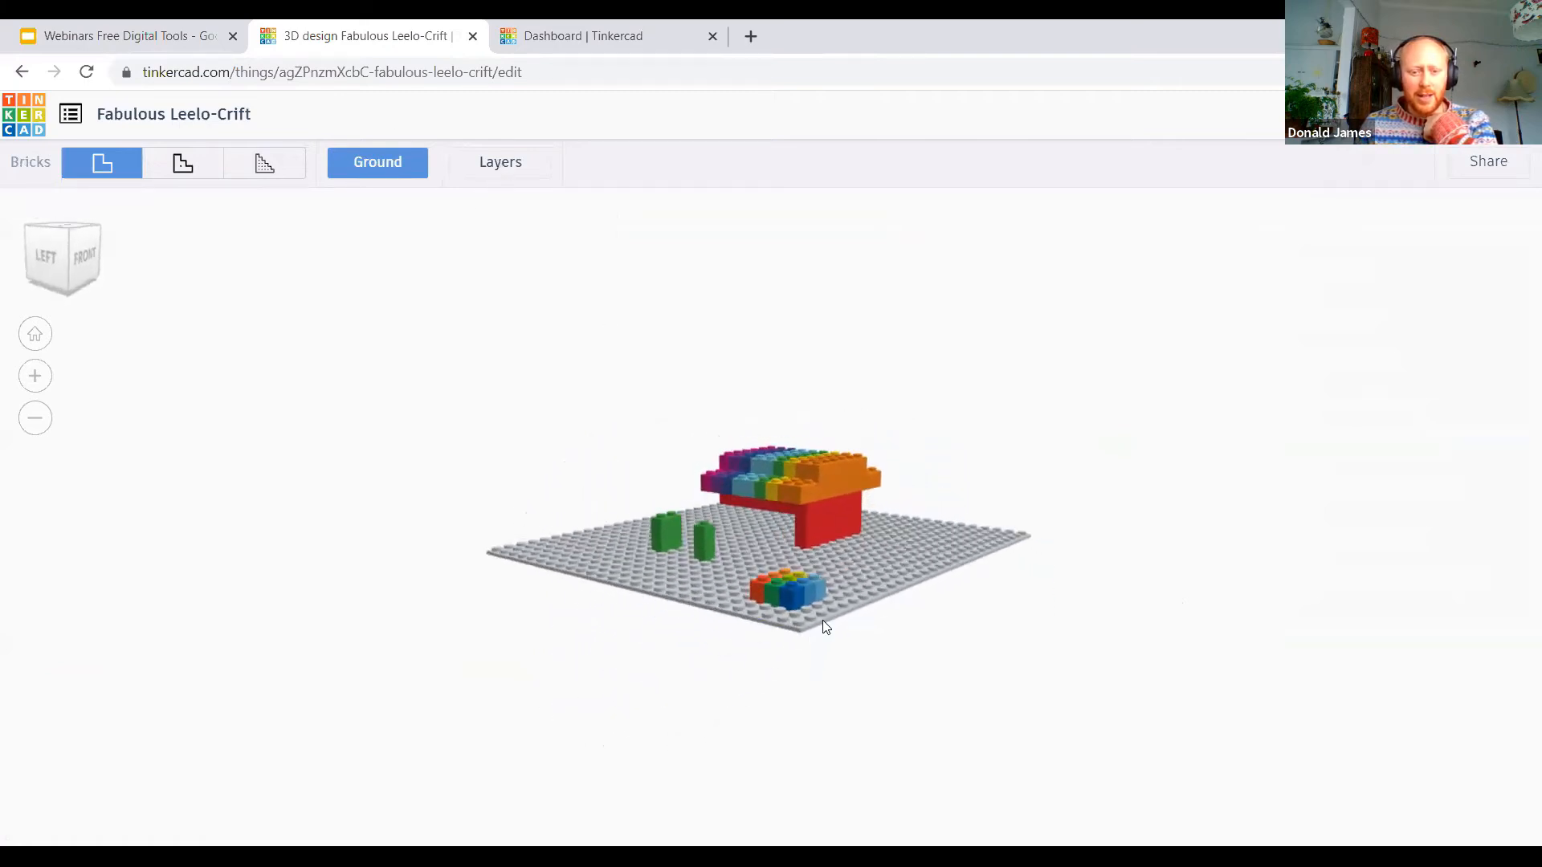
click(892, 816)
click(891, 815)
click(891, 816)
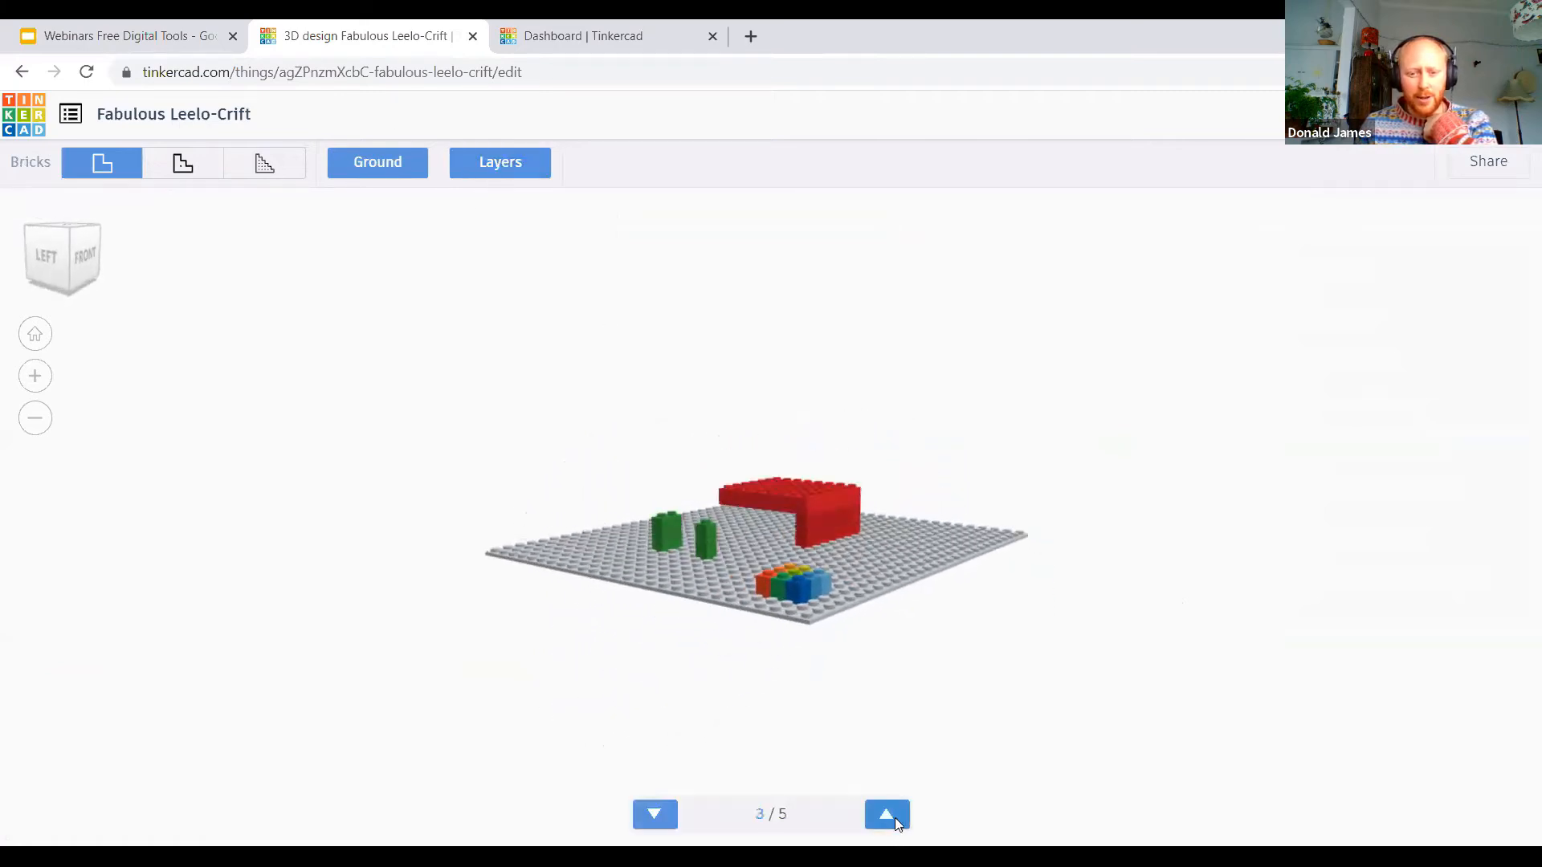
click(891, 815)
Step: Set the brick preview to the finest detail, step through its layers up to 14, and return to the 3D design view
click(265, 167)
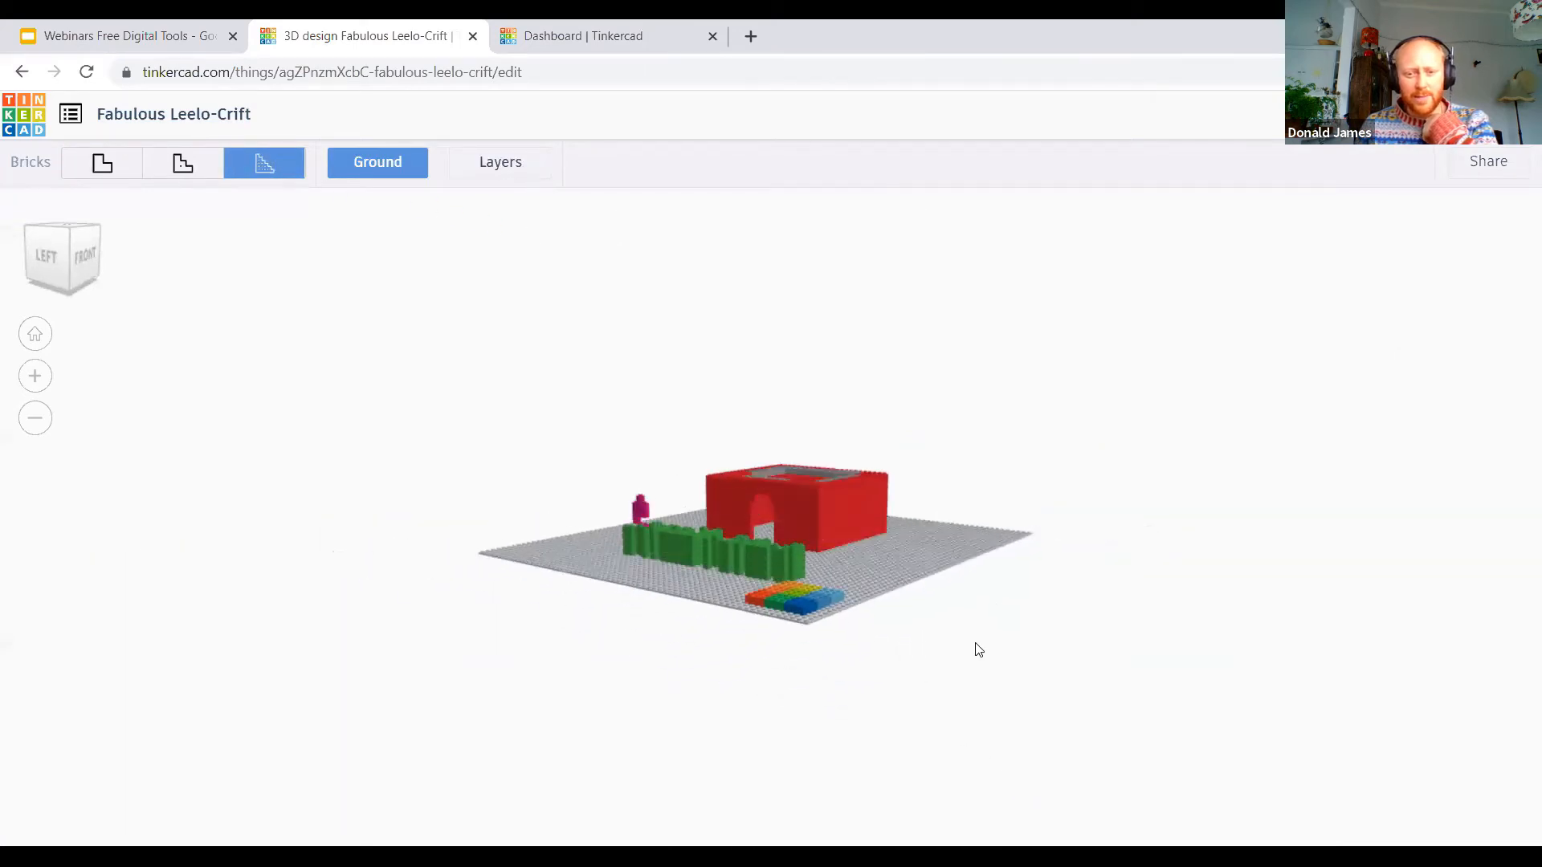
click(518, 171)
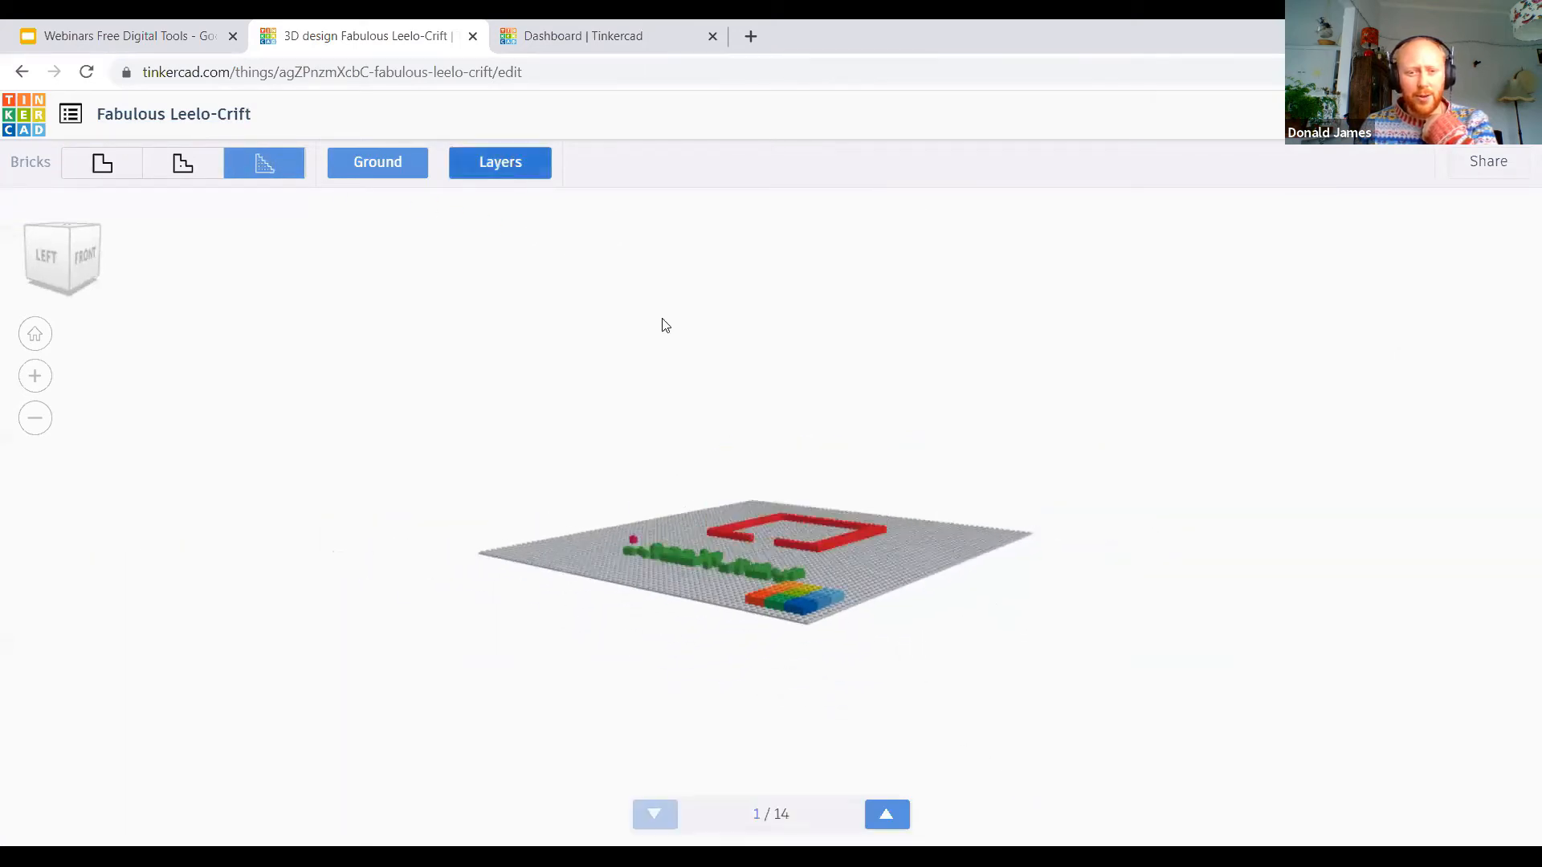
click(899, 814)
click(886, 814)
click(886, 814)
click(887, 814)
click(886, 814)
click(887, 814)
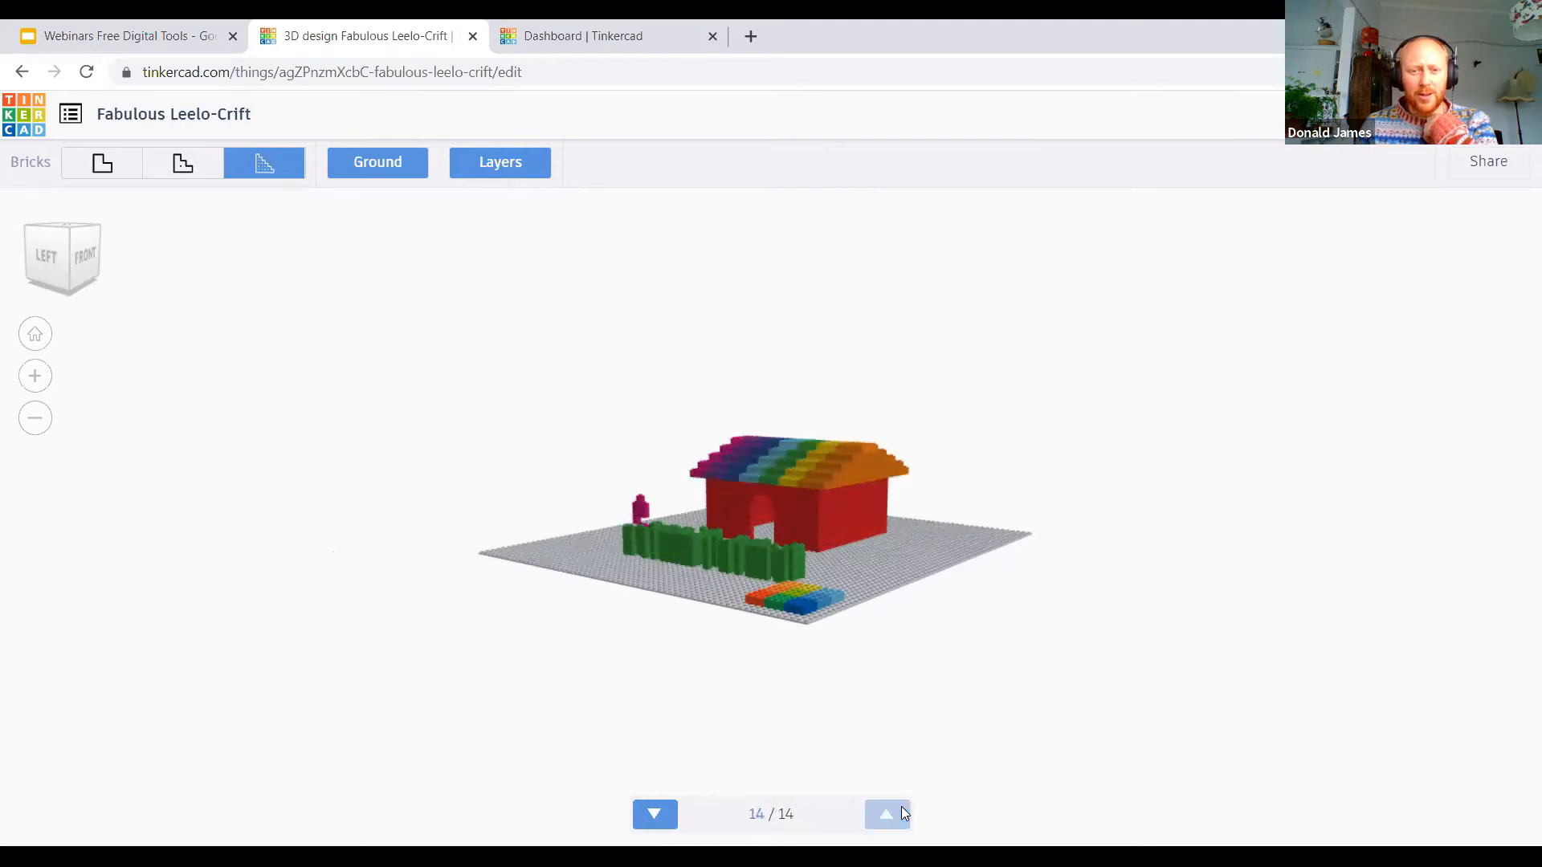
drag(1095, 543, 576, 603)
drag(568, 411, 814, 329)
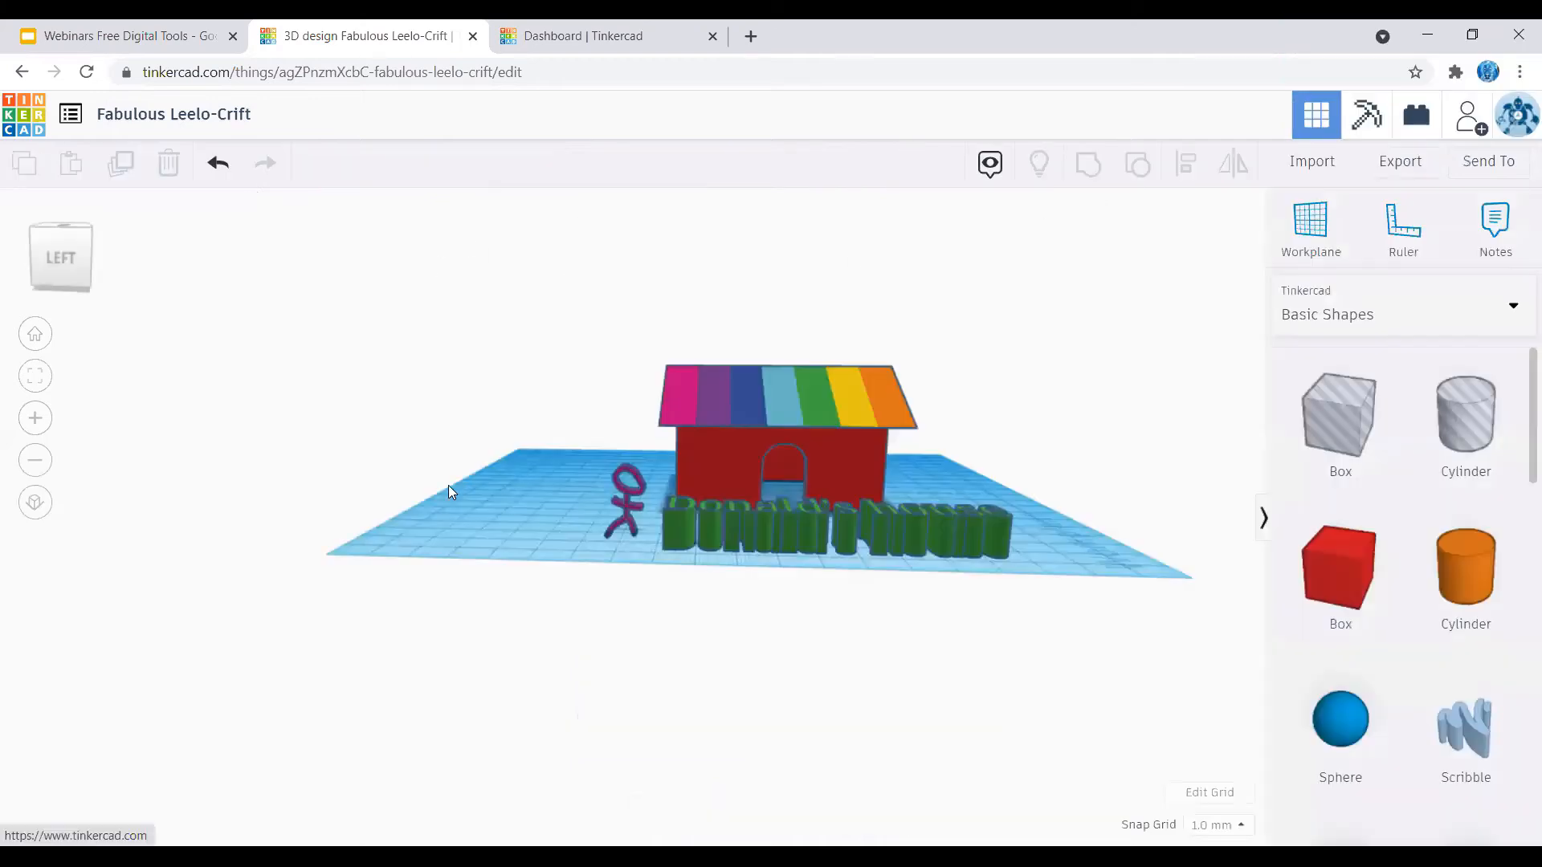
right_drag(448, 486, 473, 448)
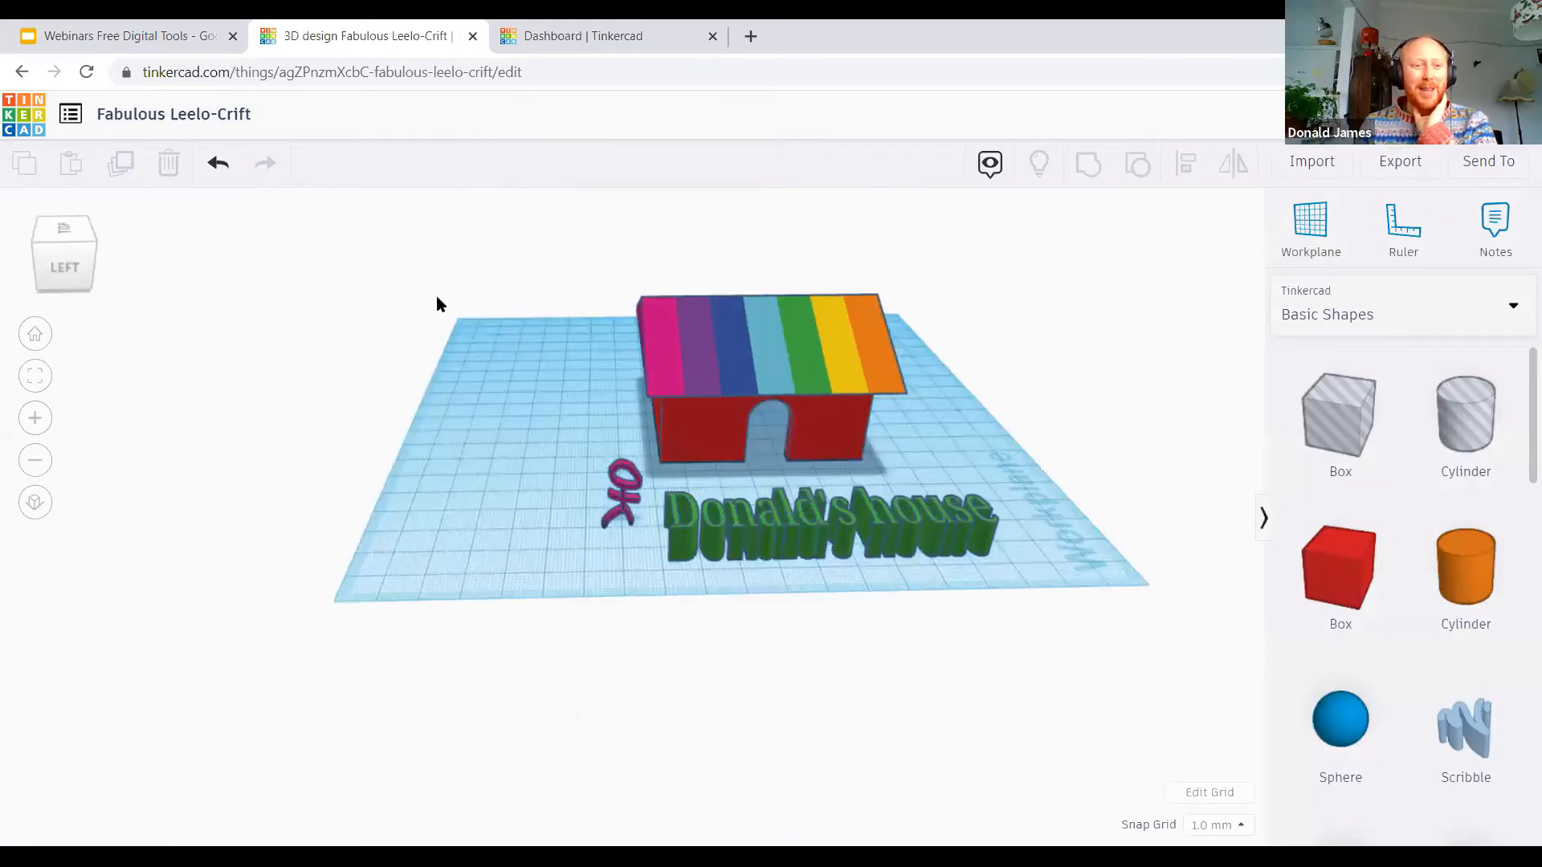
Step: Rename the design with the owner's first name in the possessive followed by "House"
click(200, 118)
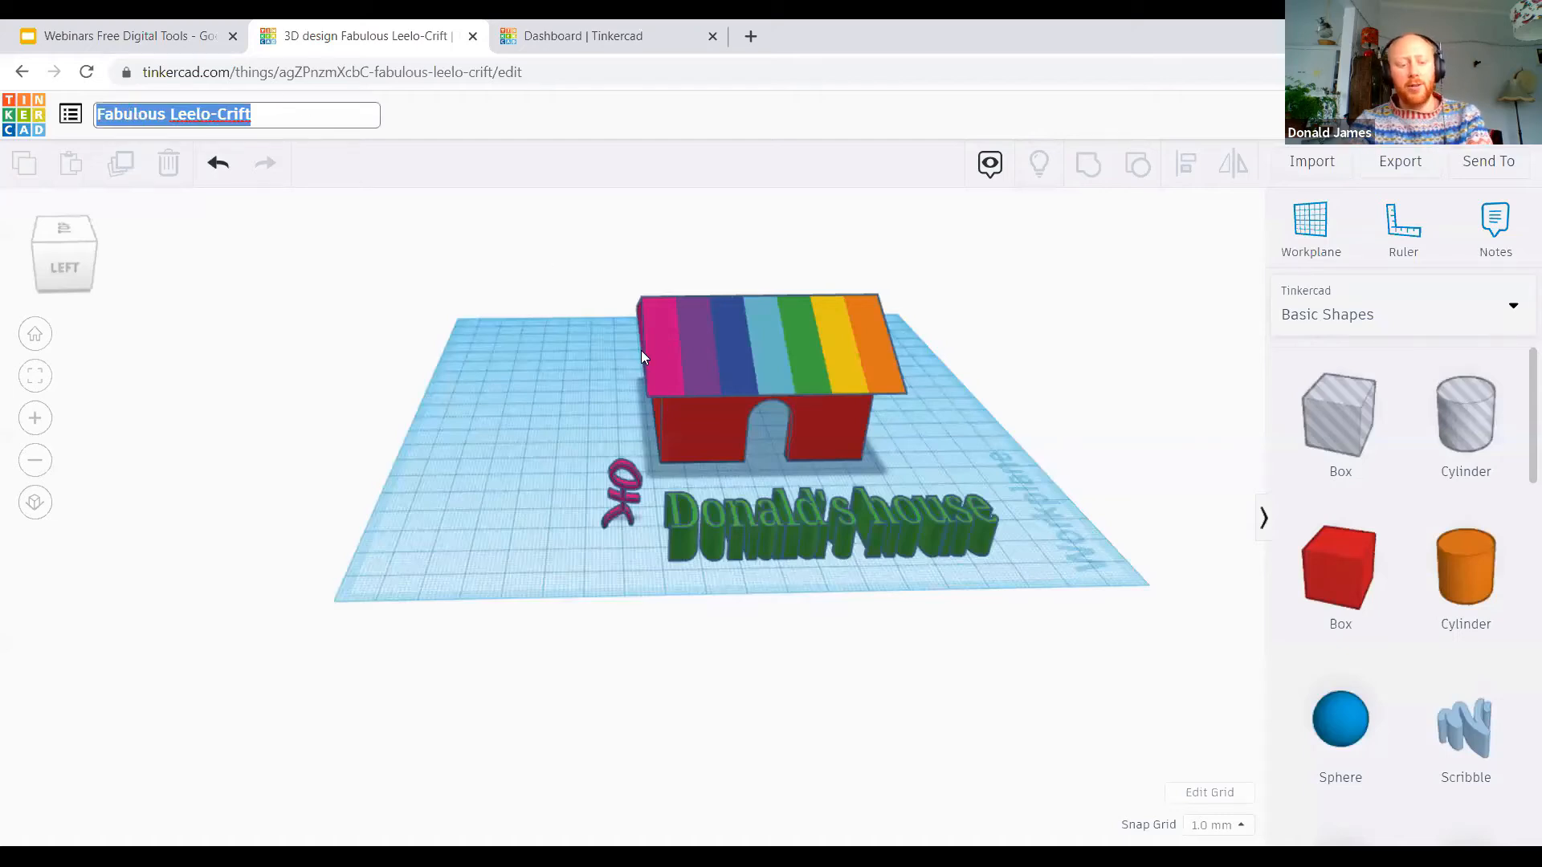
text(Donal)
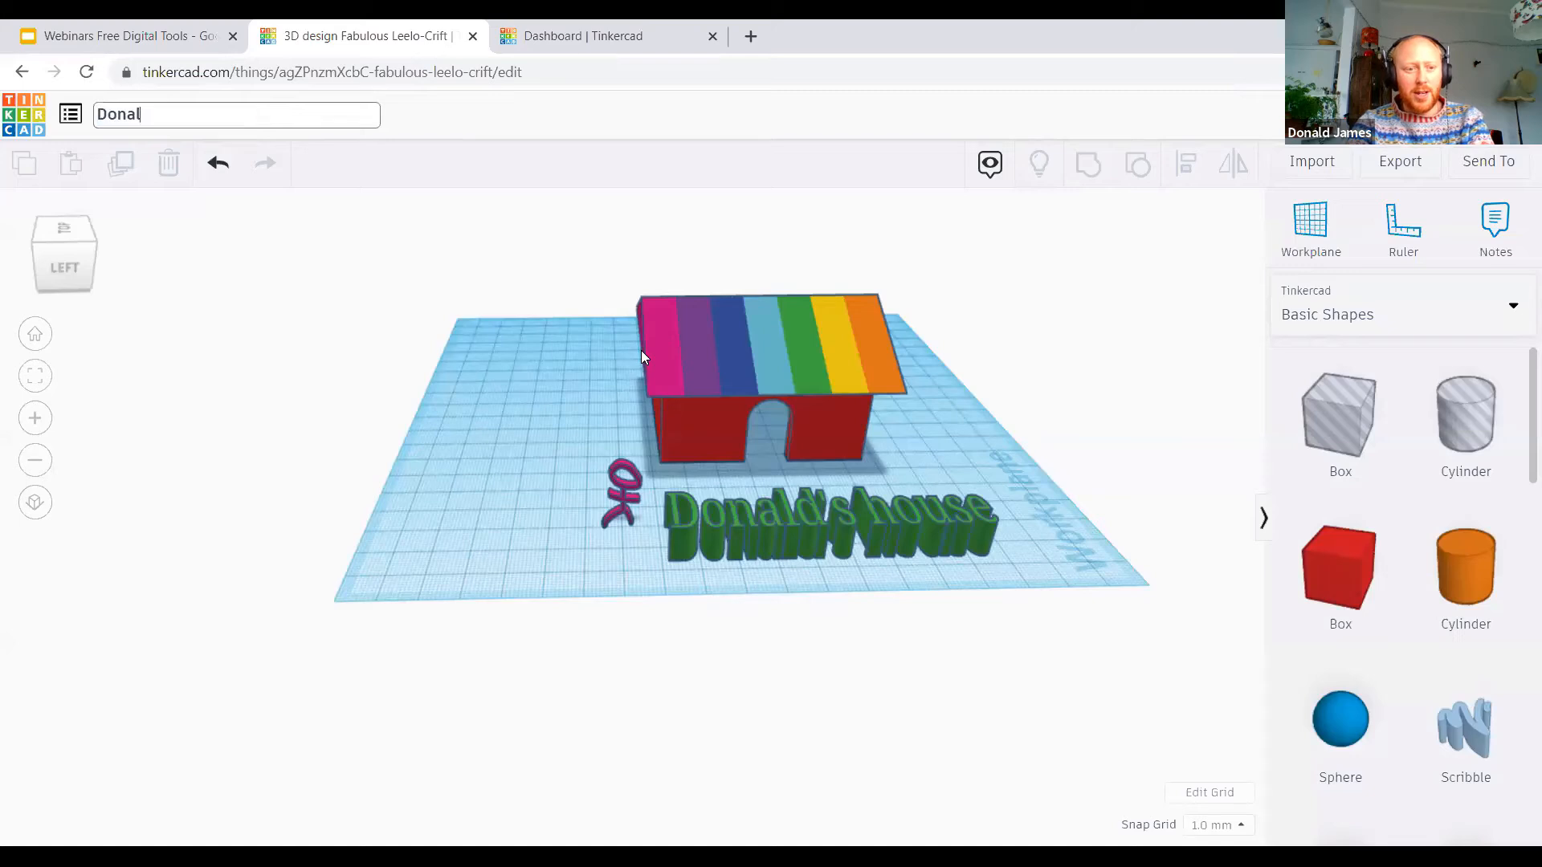
text(d's )
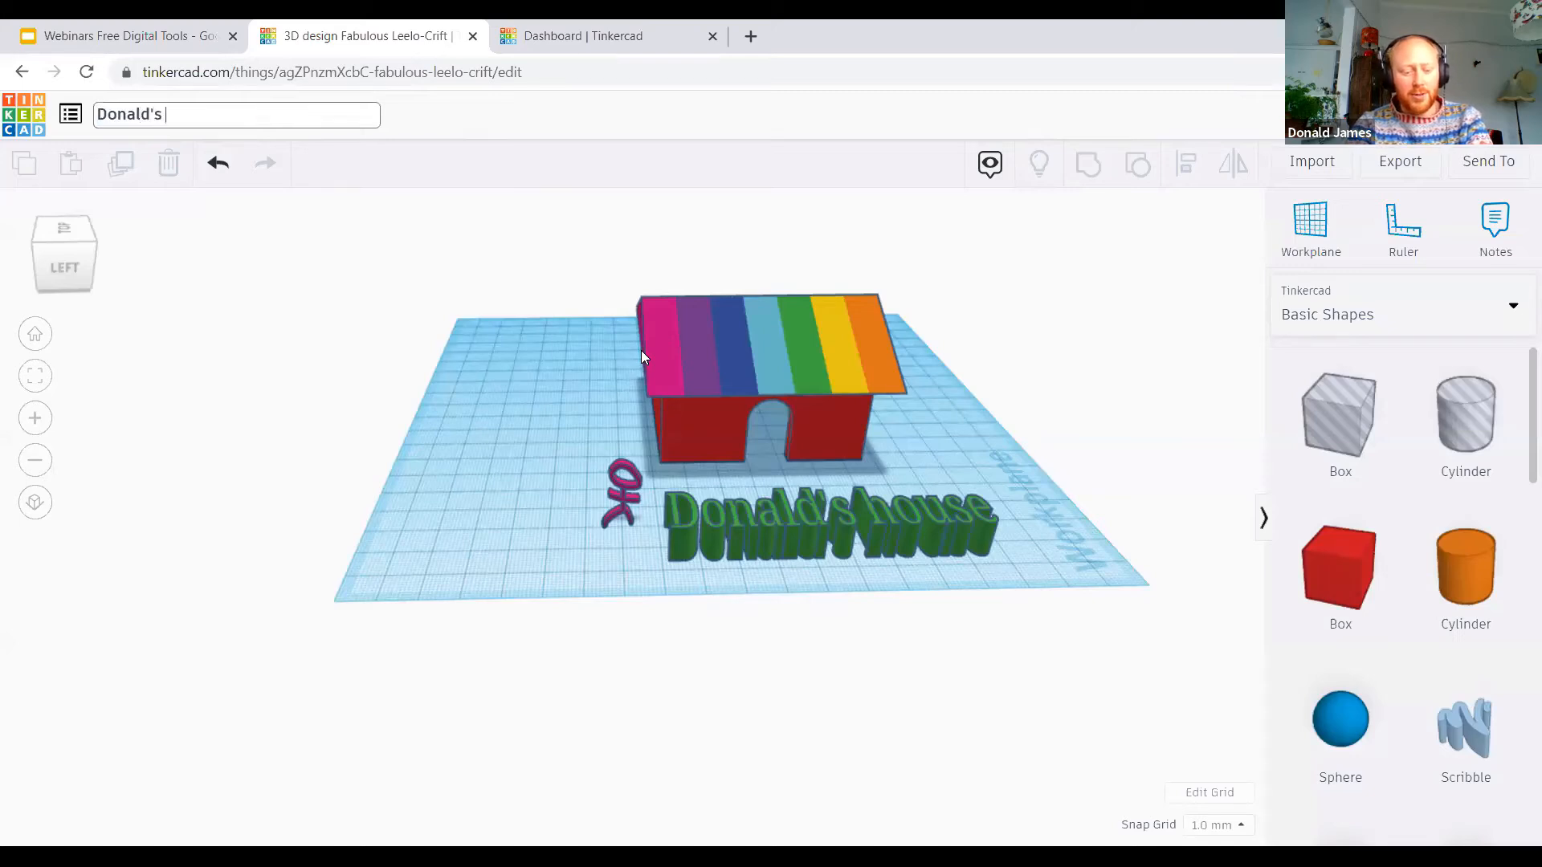
text(House)
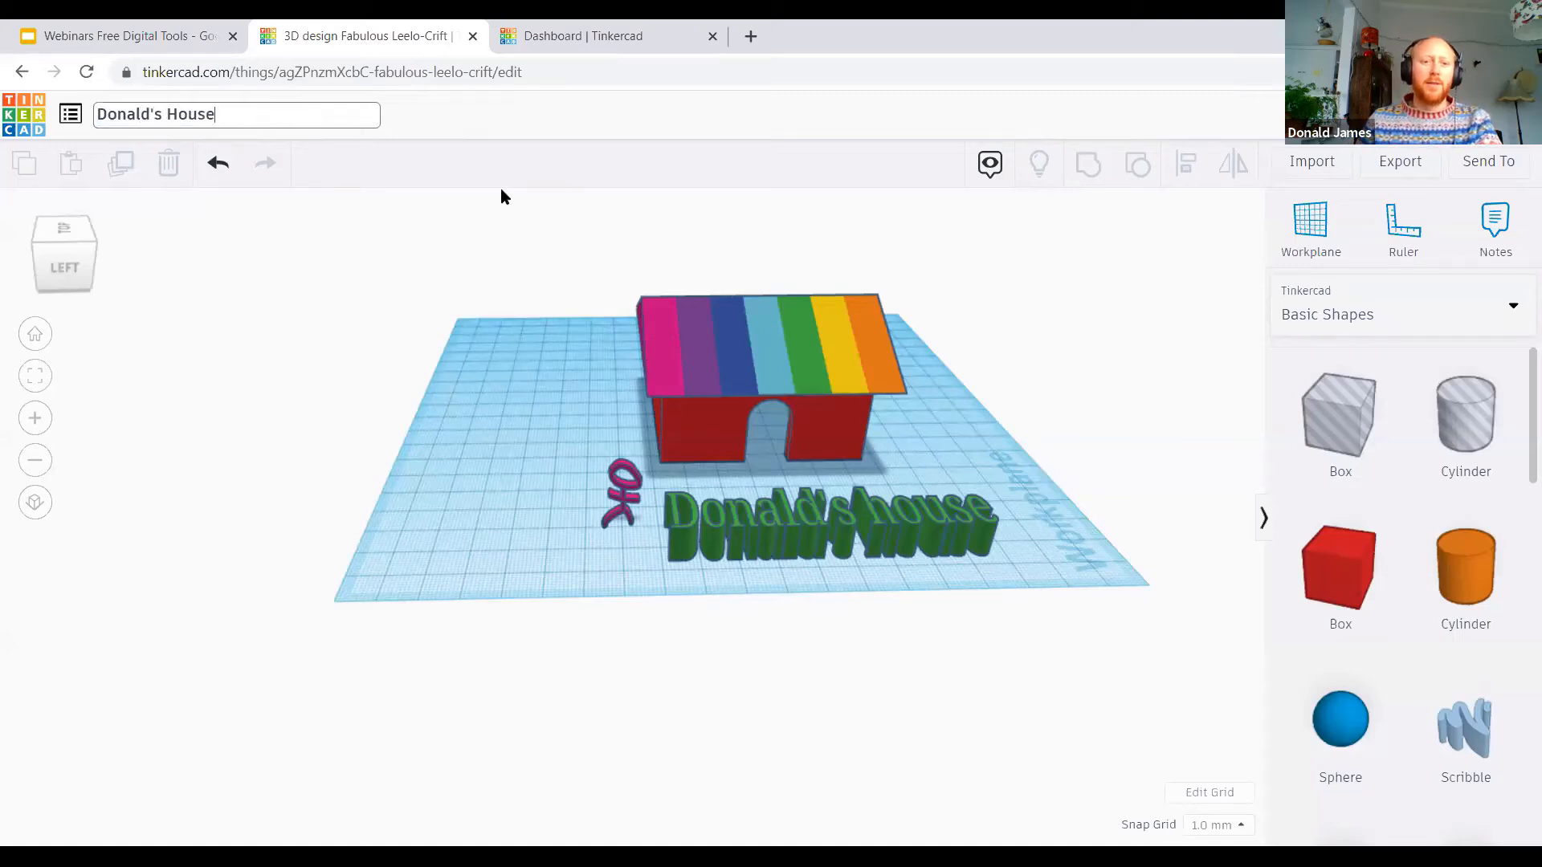
click(448, 128)
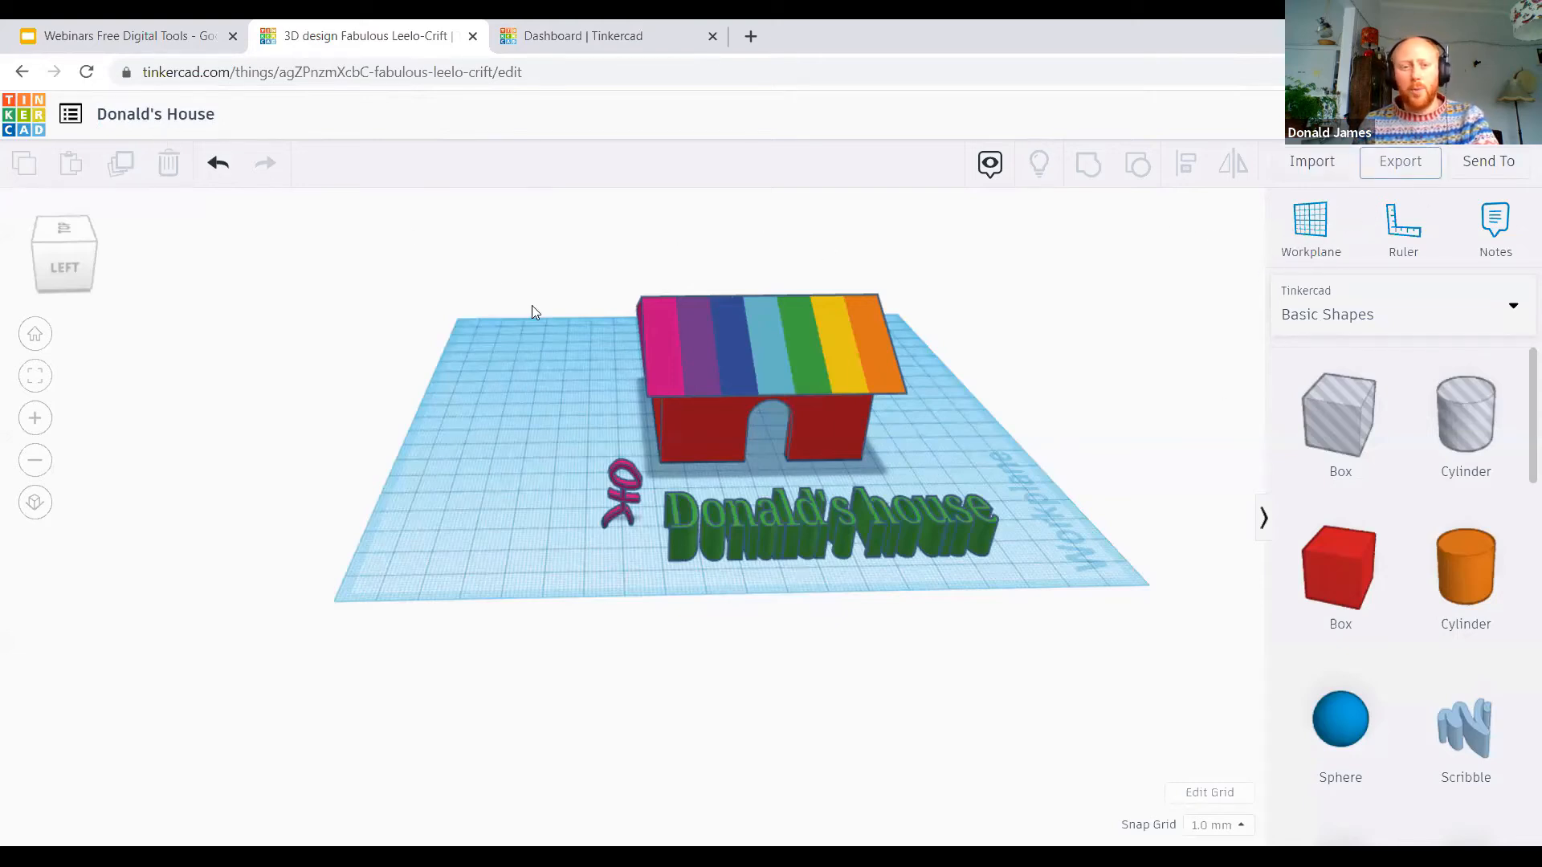
Step: Export everything in the design as an .OBJ file for 3D printing
click(1405, 163)
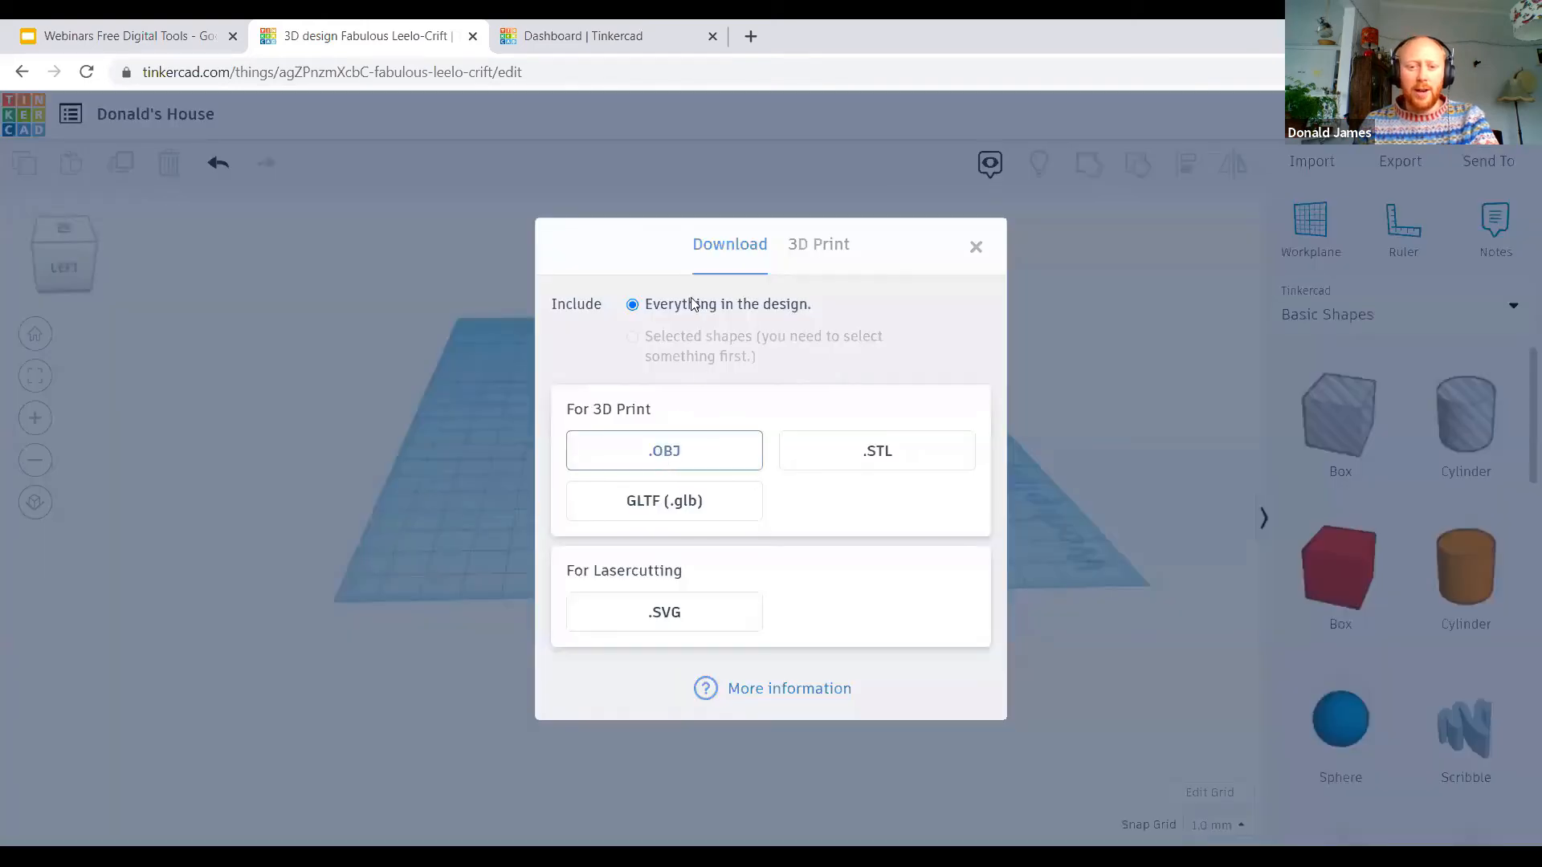
click(692, 462)
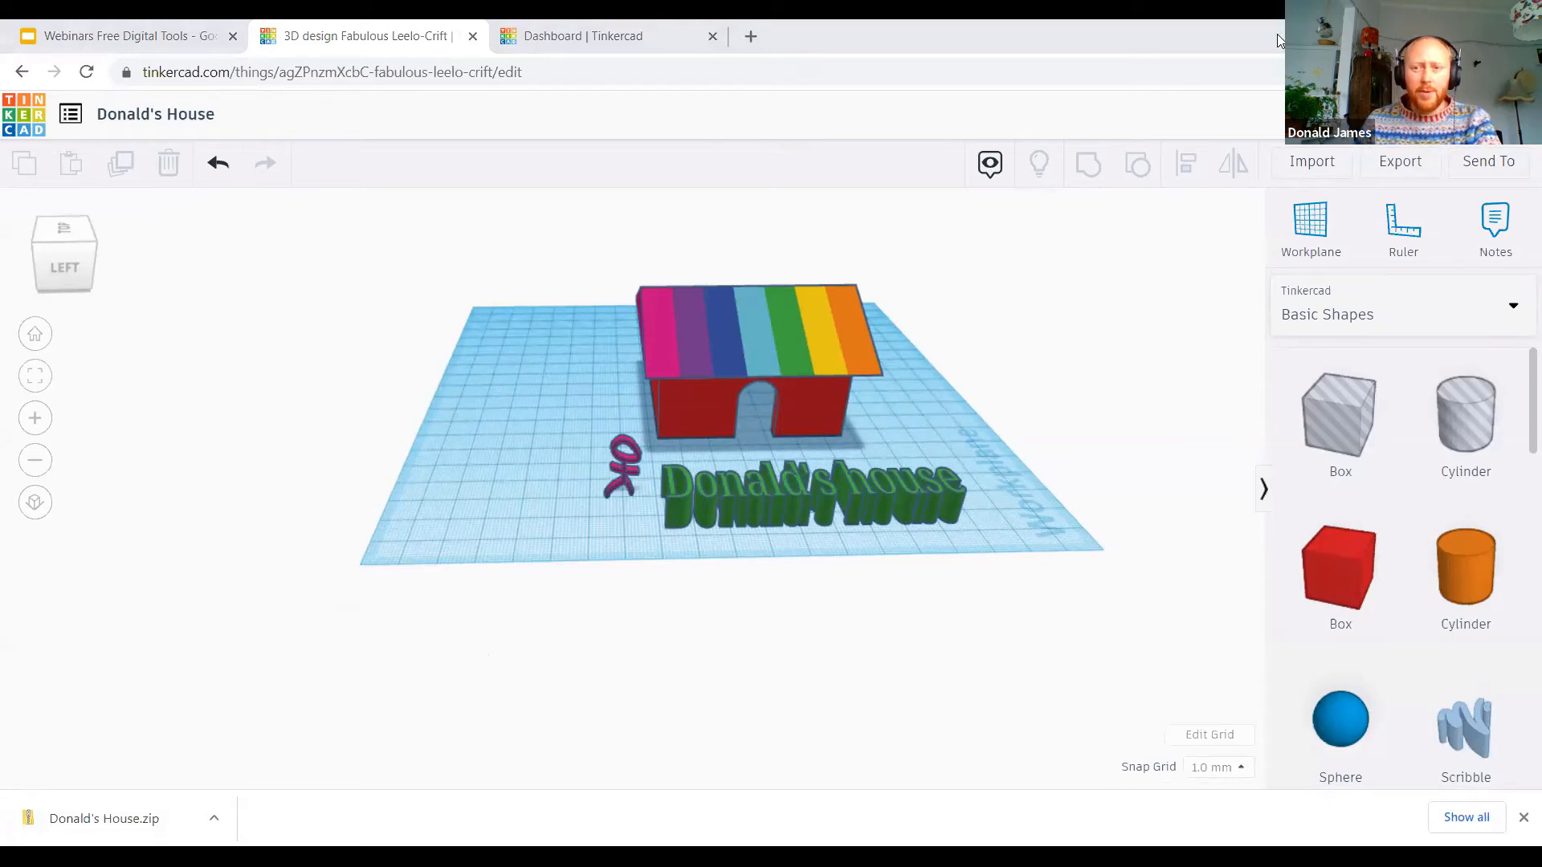
Step: Open sketchfab.com in a new browser tab
key(ctrl+t)
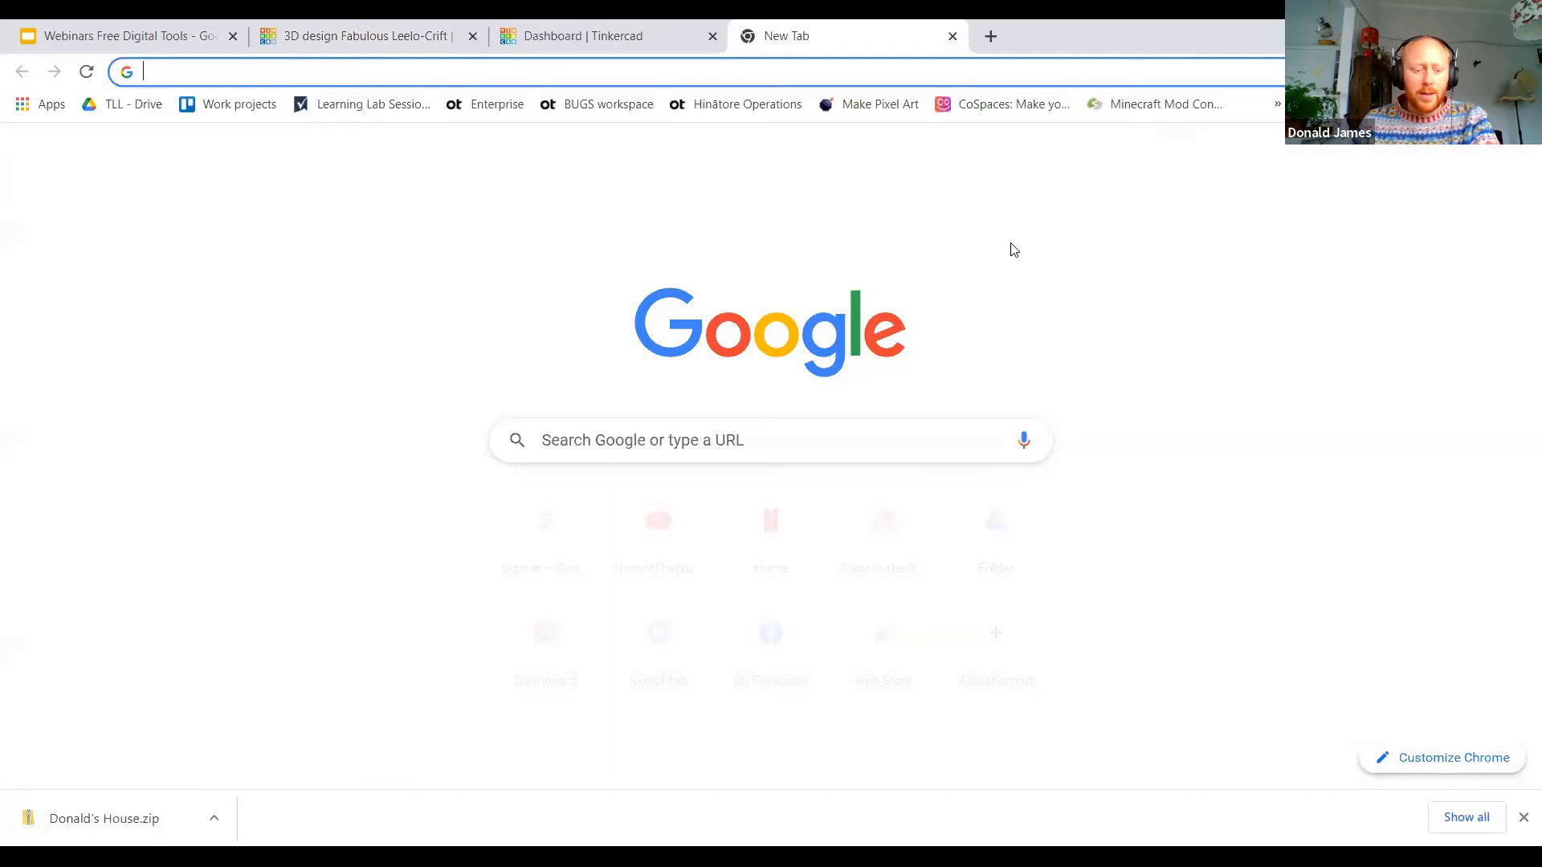
text(sket)
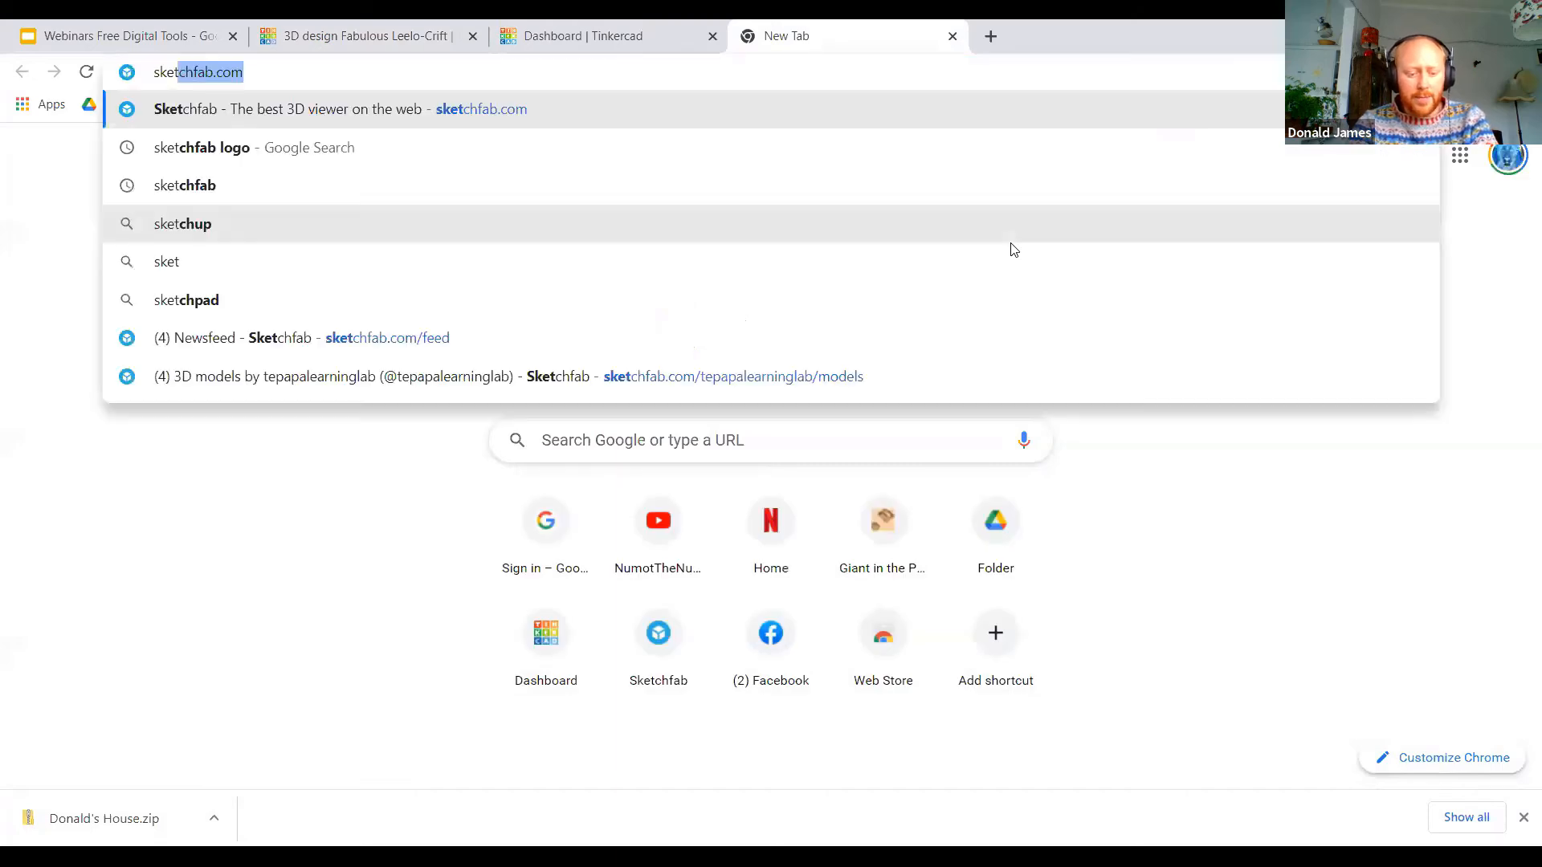
text(chfab)
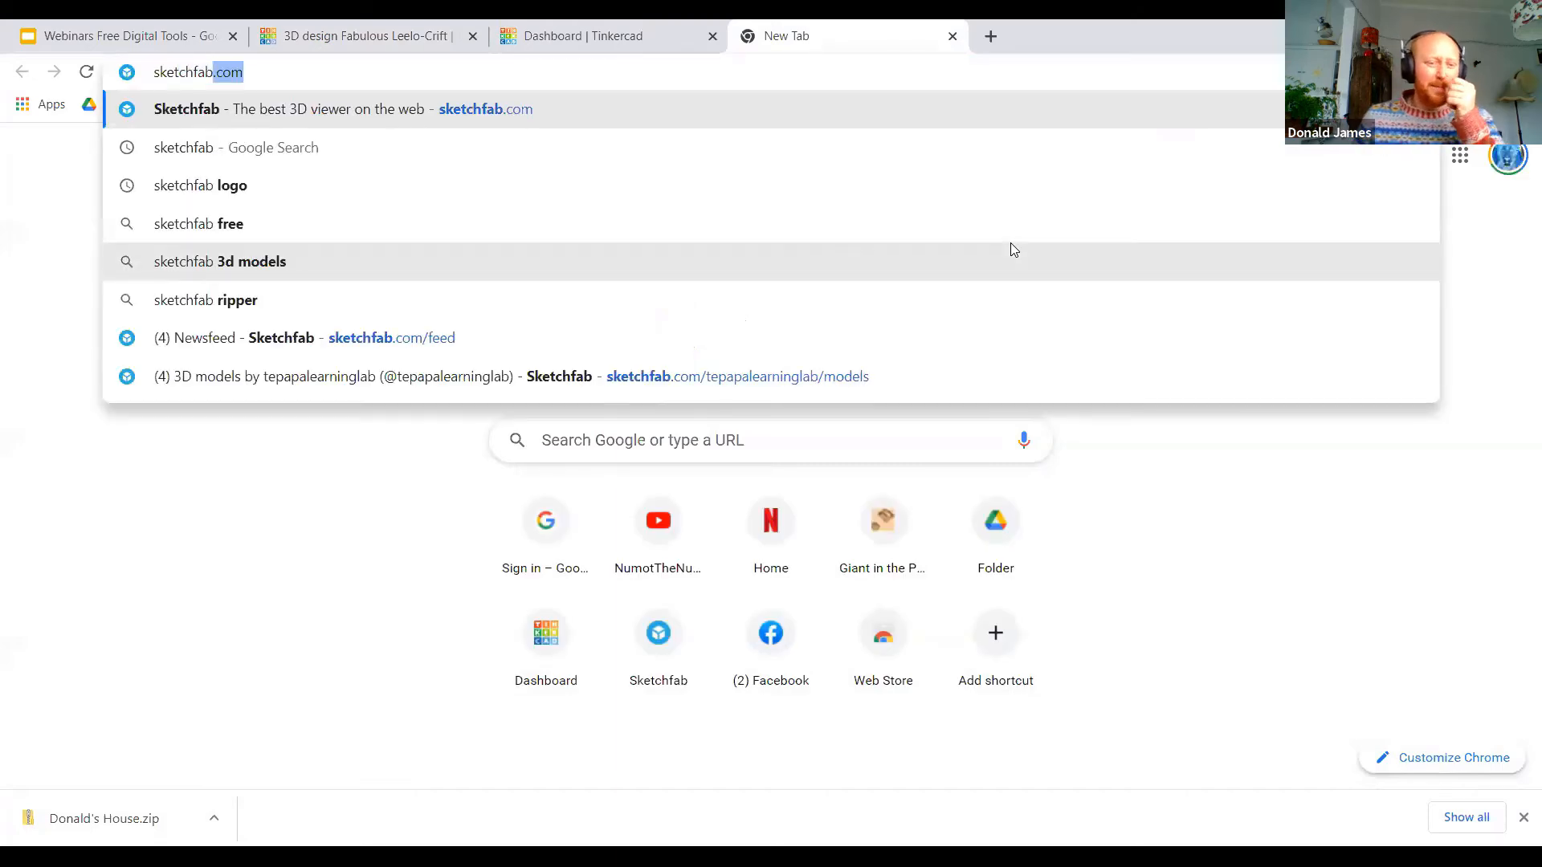
key(Return)
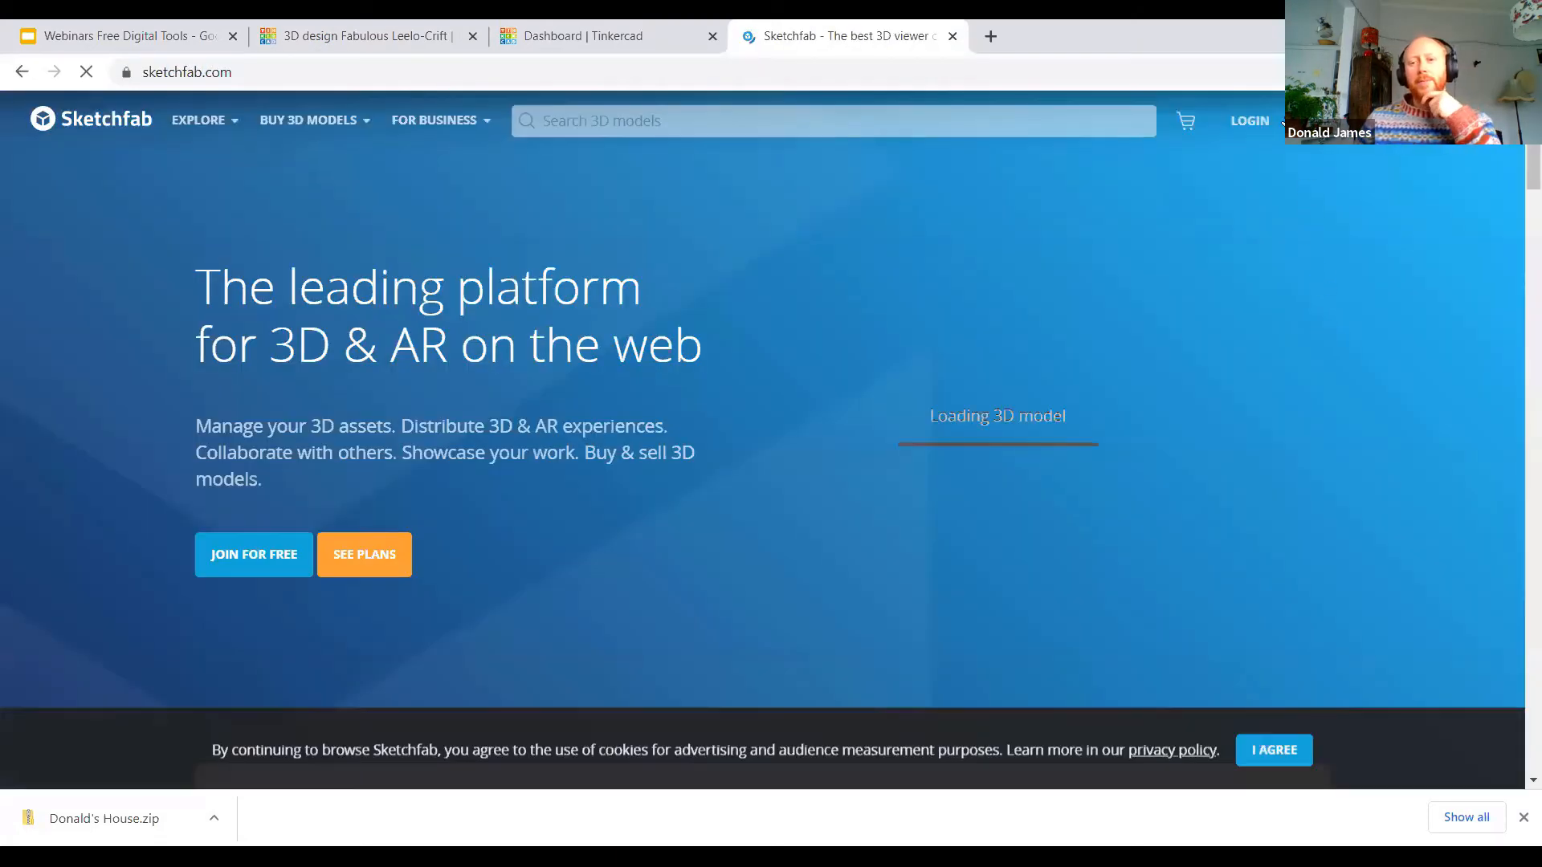
Step: Log in to Sketchfab with the account's e-mail address and password
click(1249, 120)
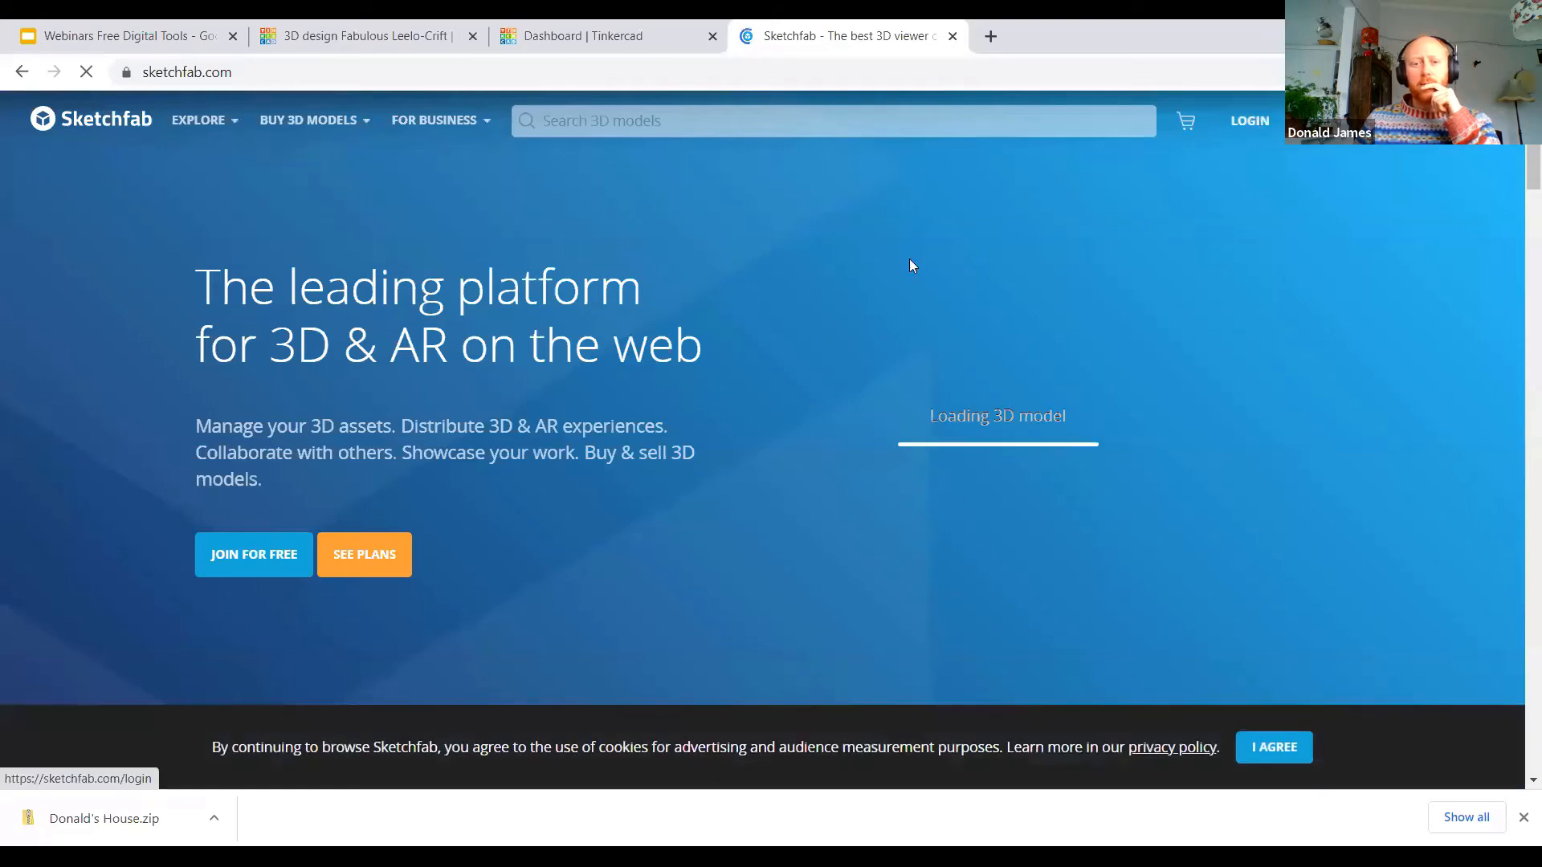
click(721, 281)
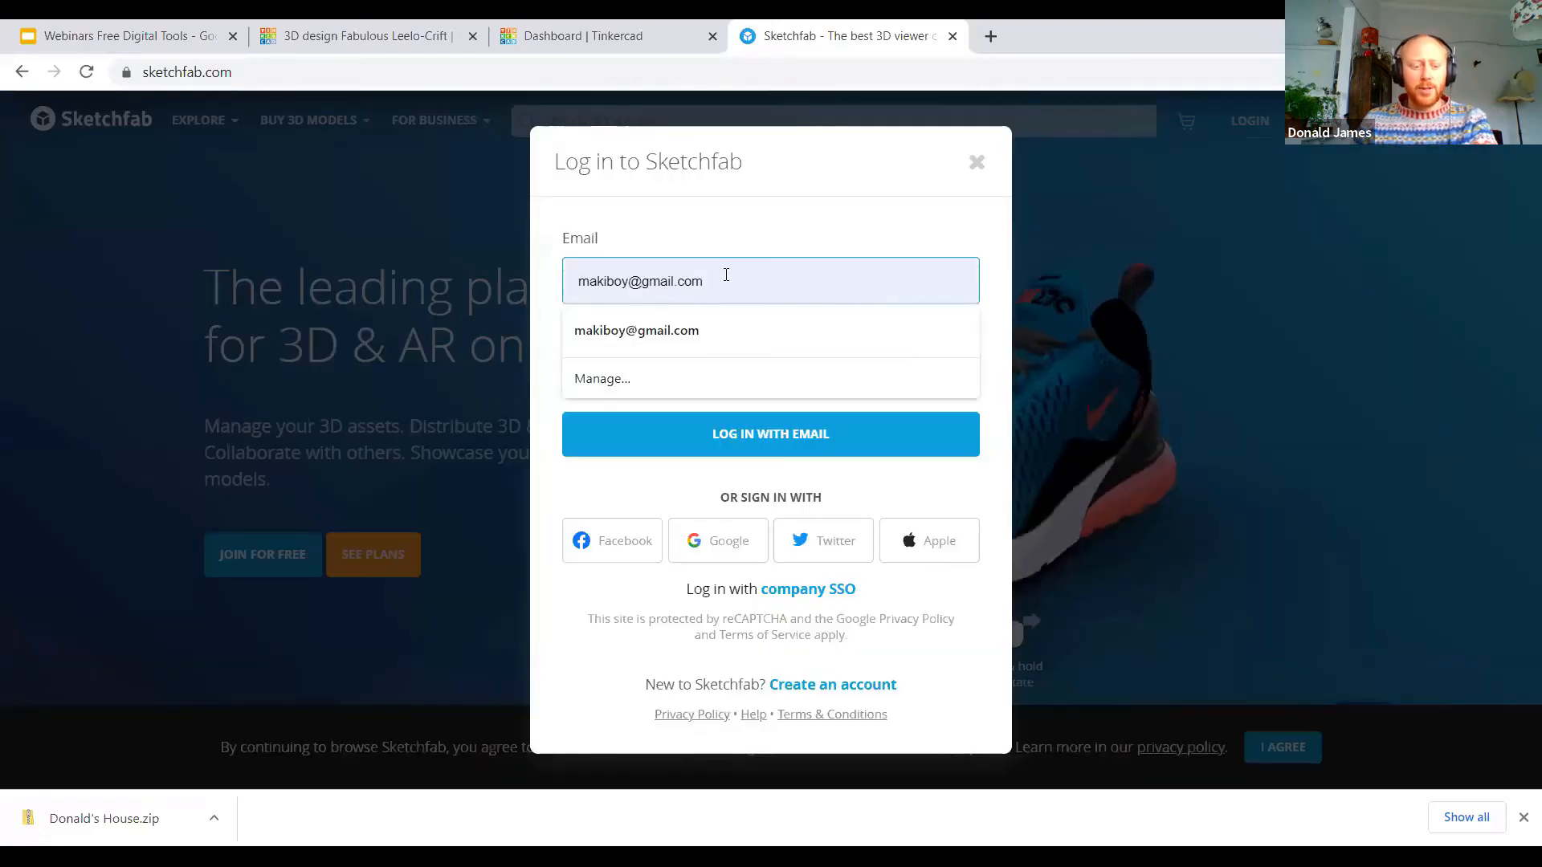
text(te)
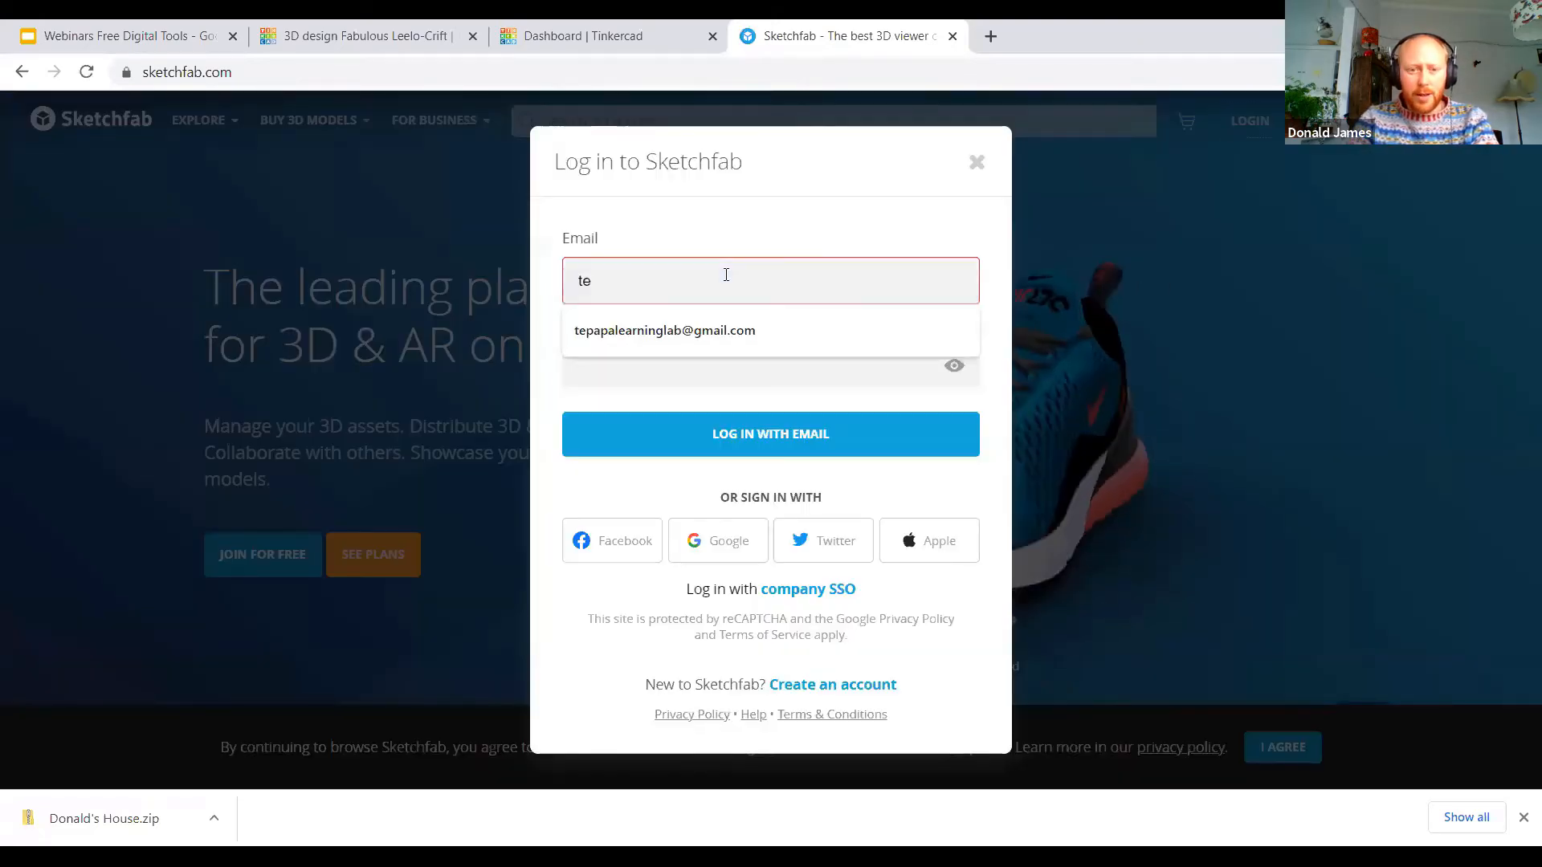
key(Down)
key(Tab)
text(•)
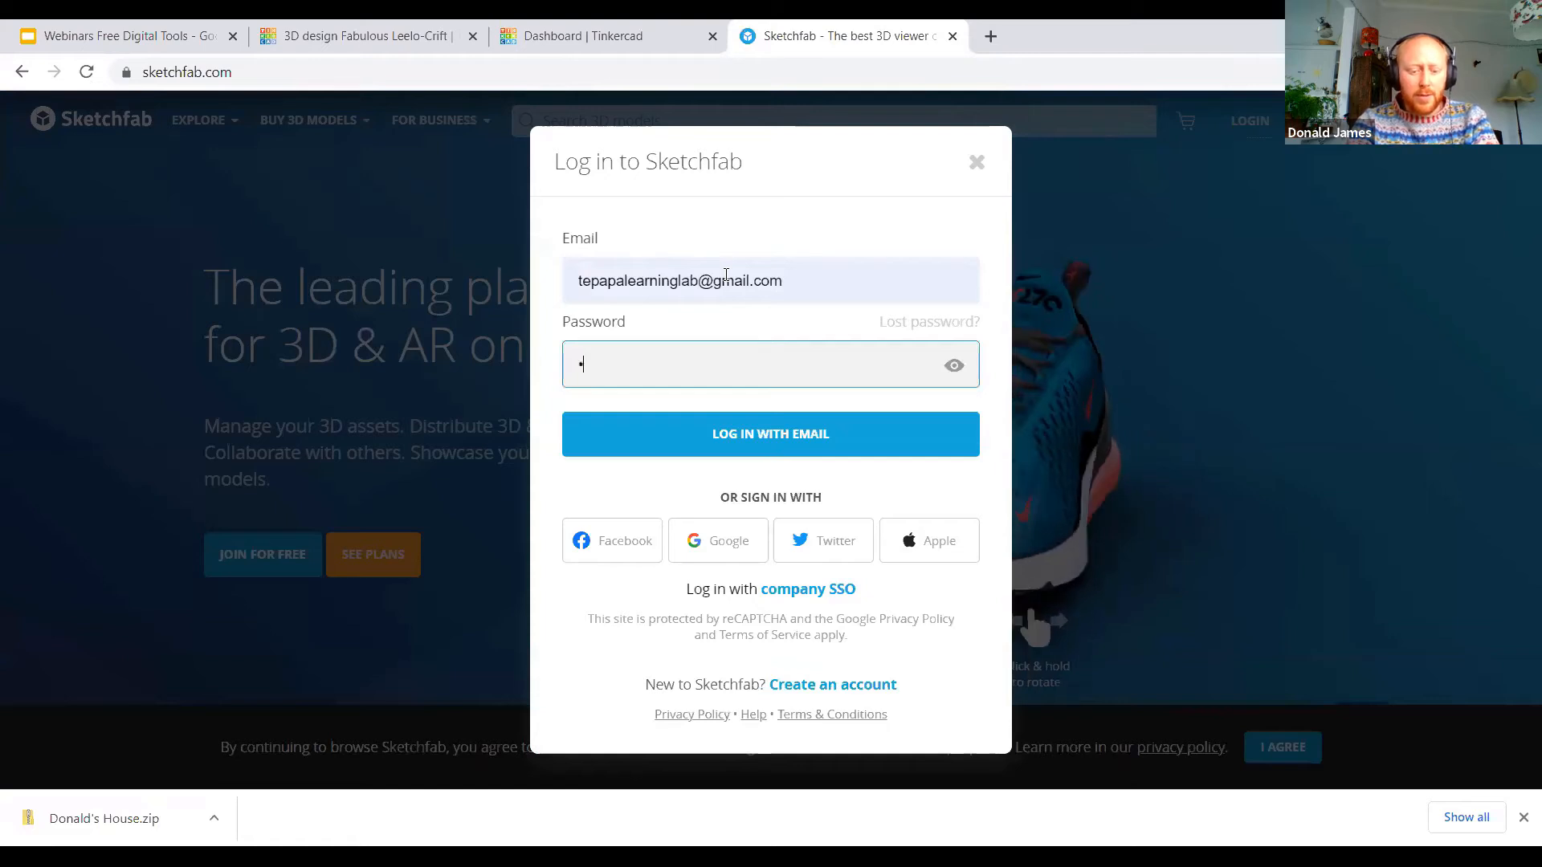
text(•••••••)
key(Return)
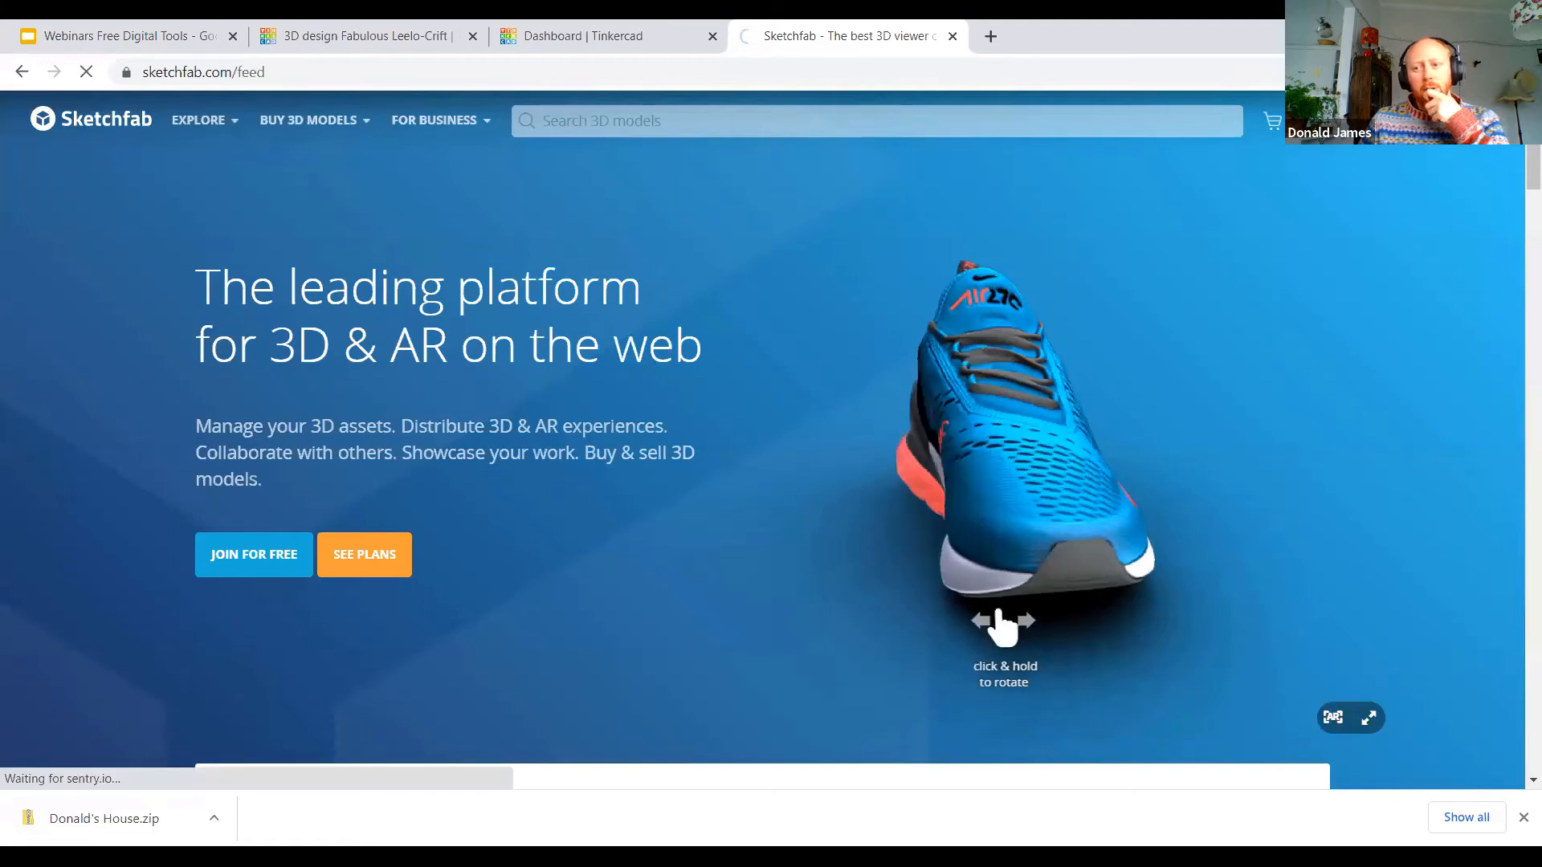
Step: Upload the downloaded house .zip archive, containing tinker.obj and obj.mtl, as a new model
mouse_move(1360, 122)
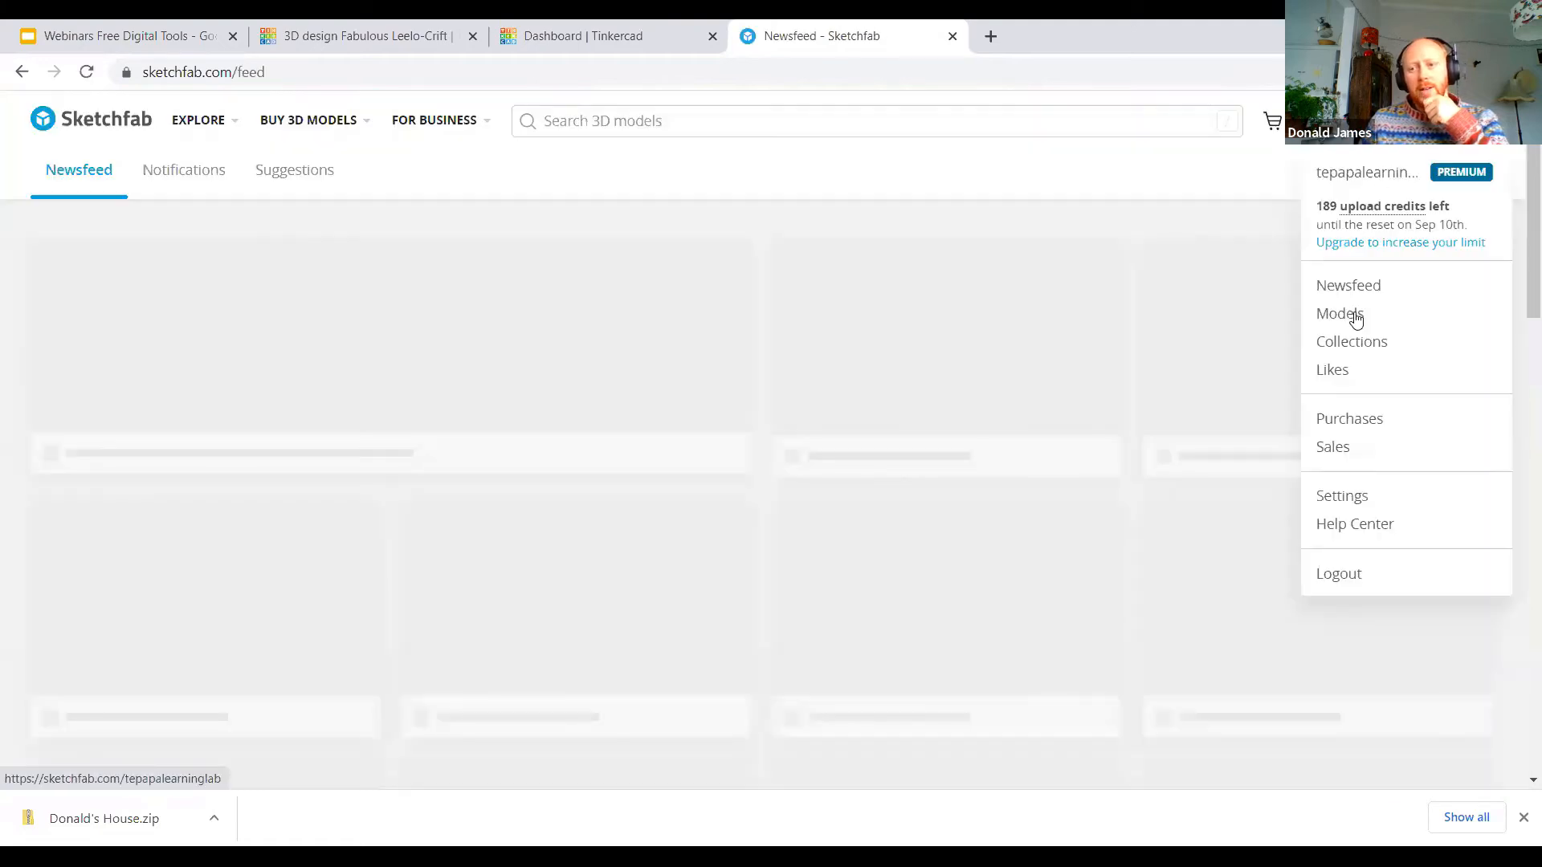
click(1455, 120)
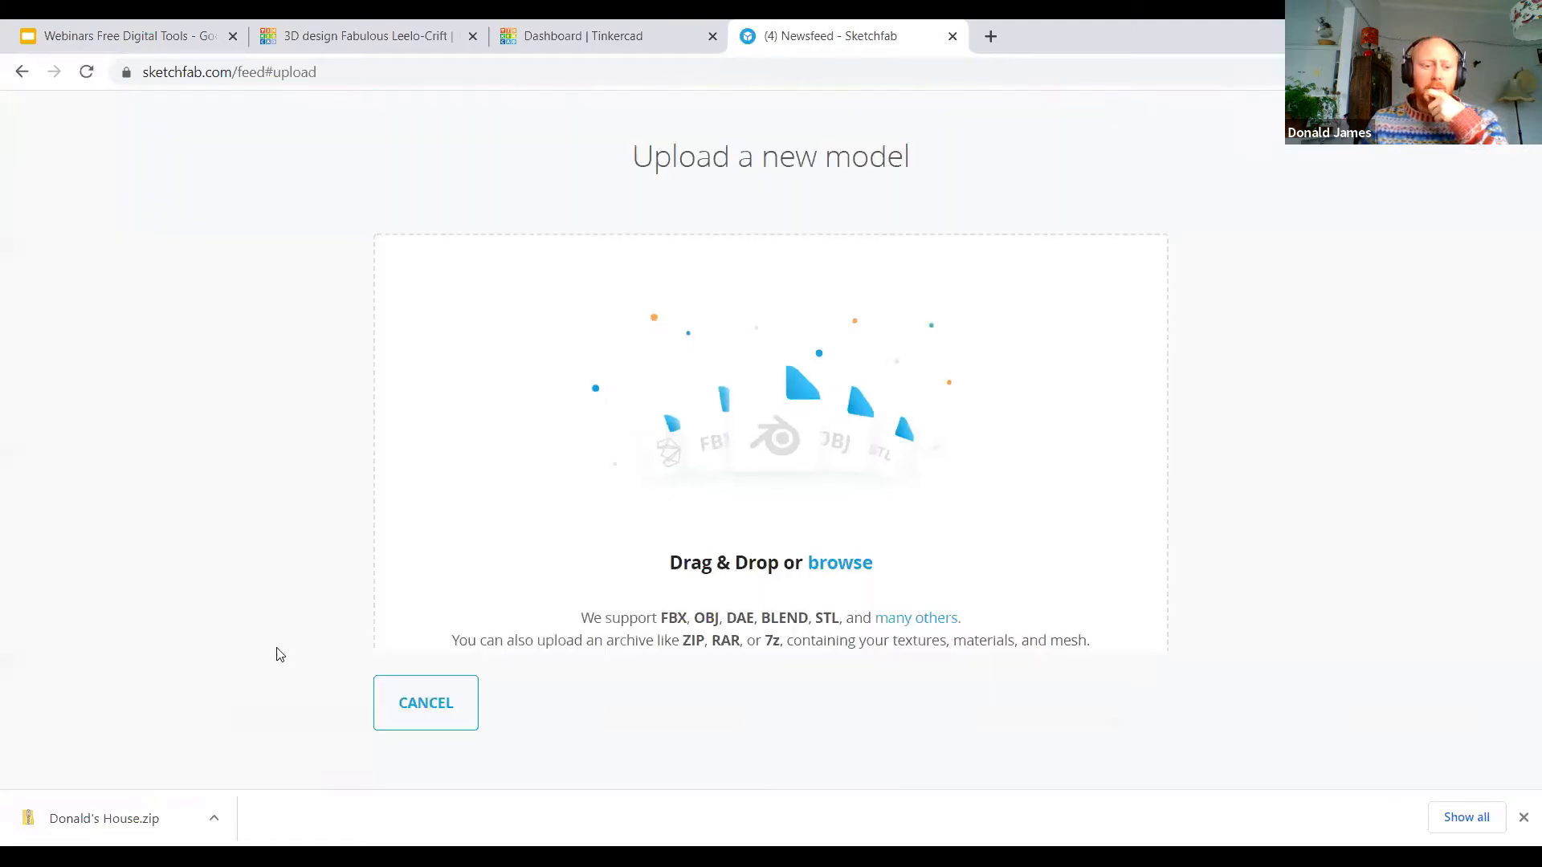
drag(113, 825, 772, 384)
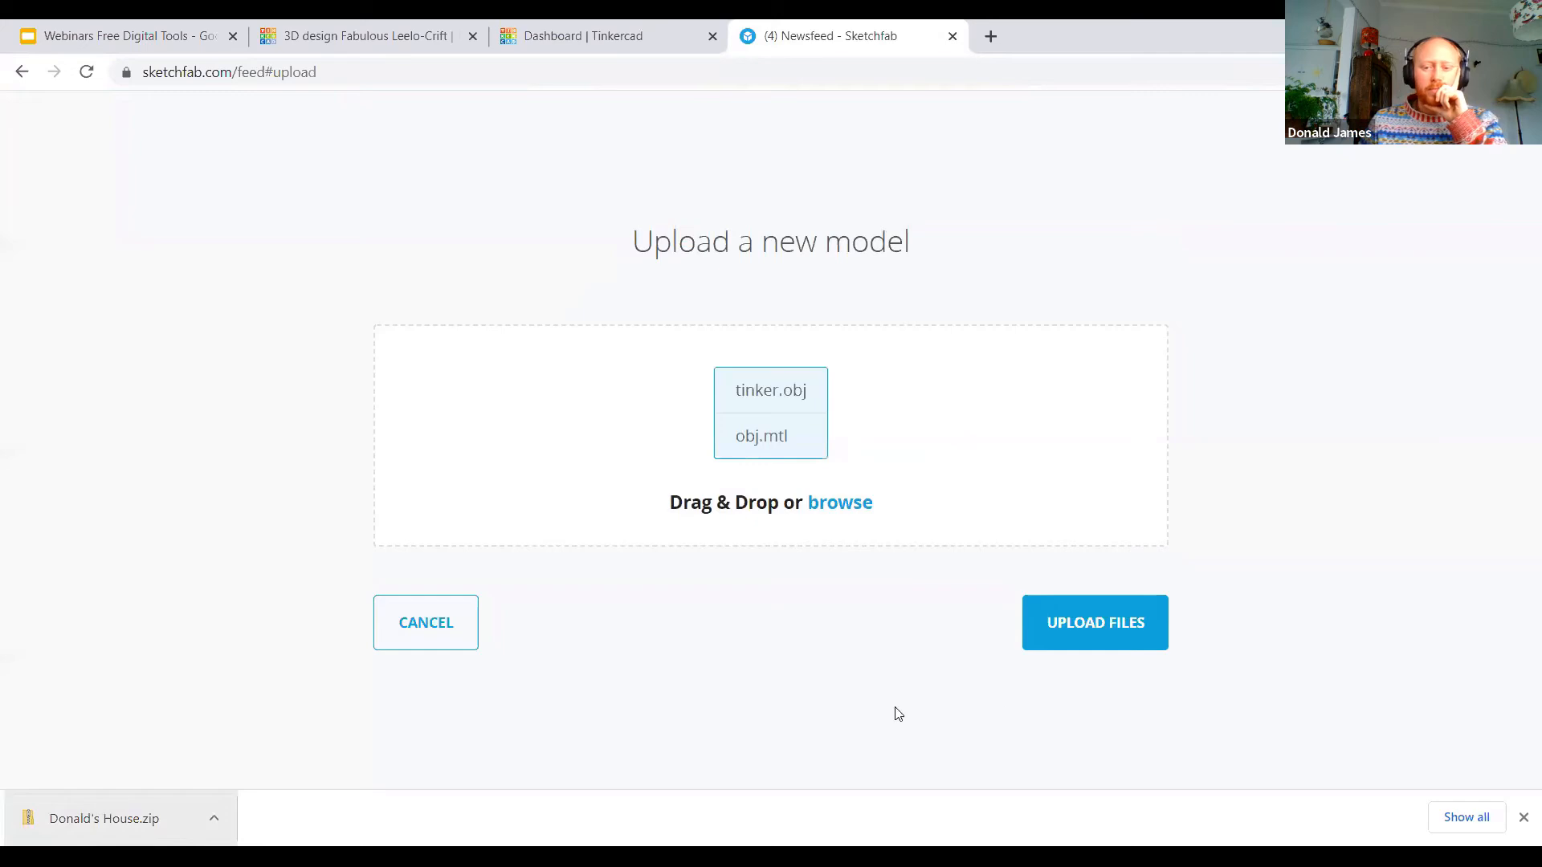
click(1122, 631)
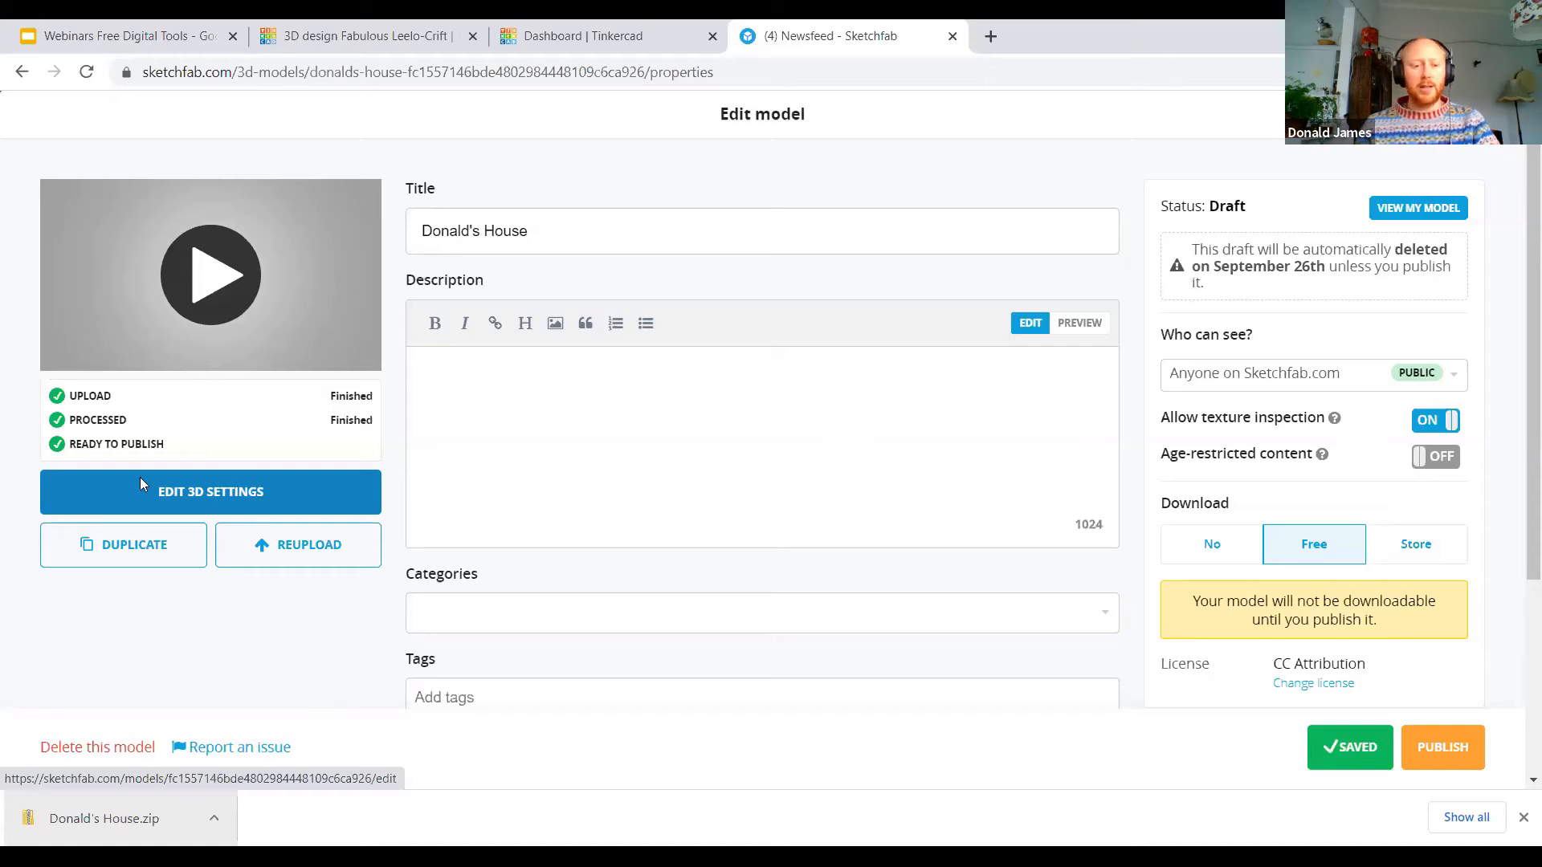
Step: Open the uploaded model's 3D settings and straighten the house upright with one forward rotation about the X axis
click(211, 503)
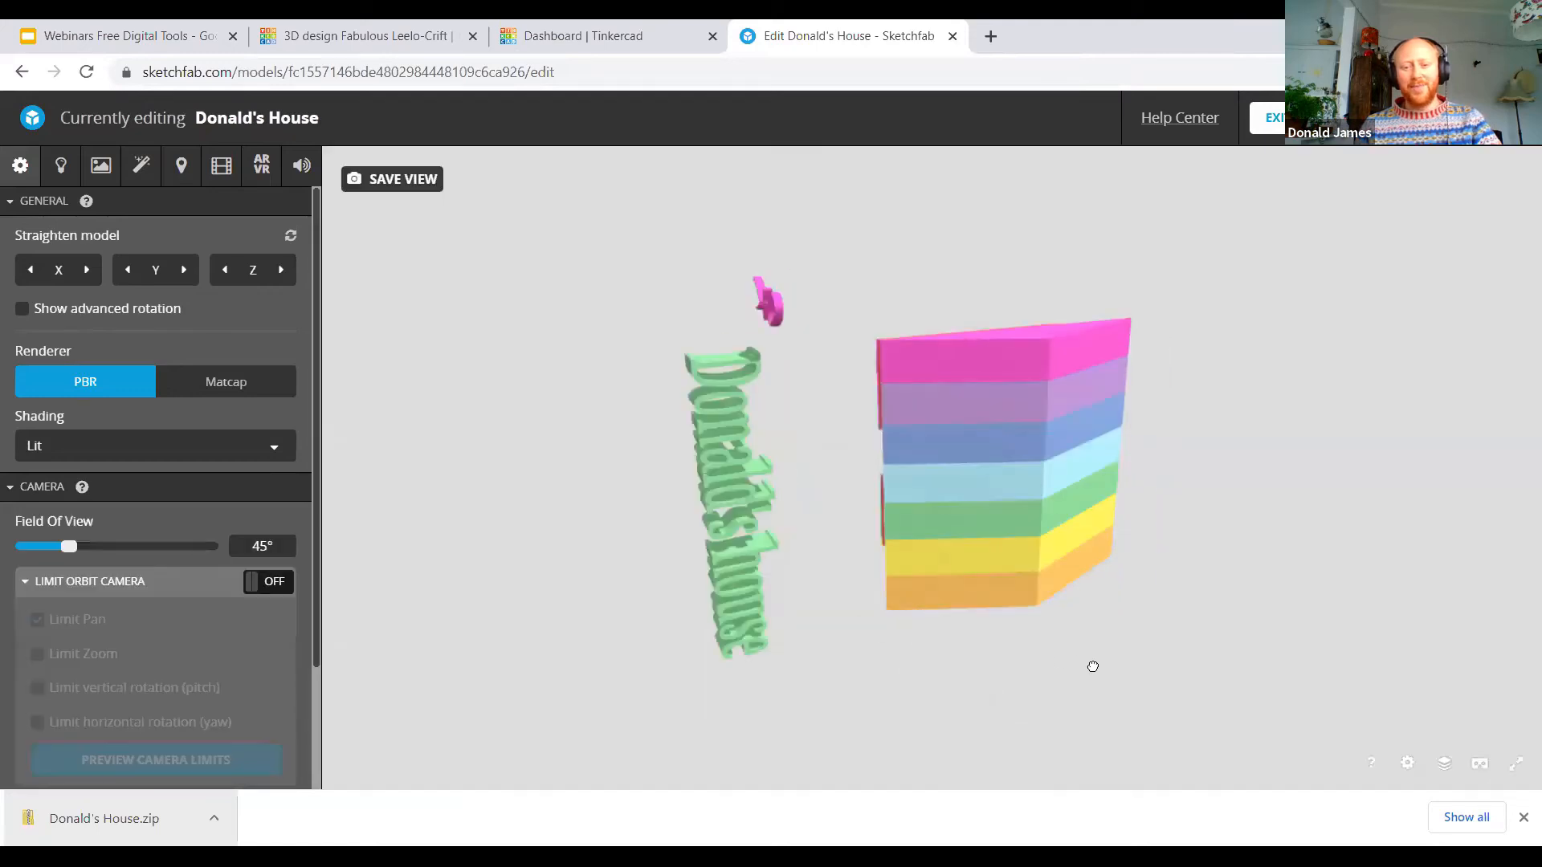
drag(1234, 631, 1287, 557)
drag(1059, 608, 706, 599)
drag(610, 609, 764, 598)
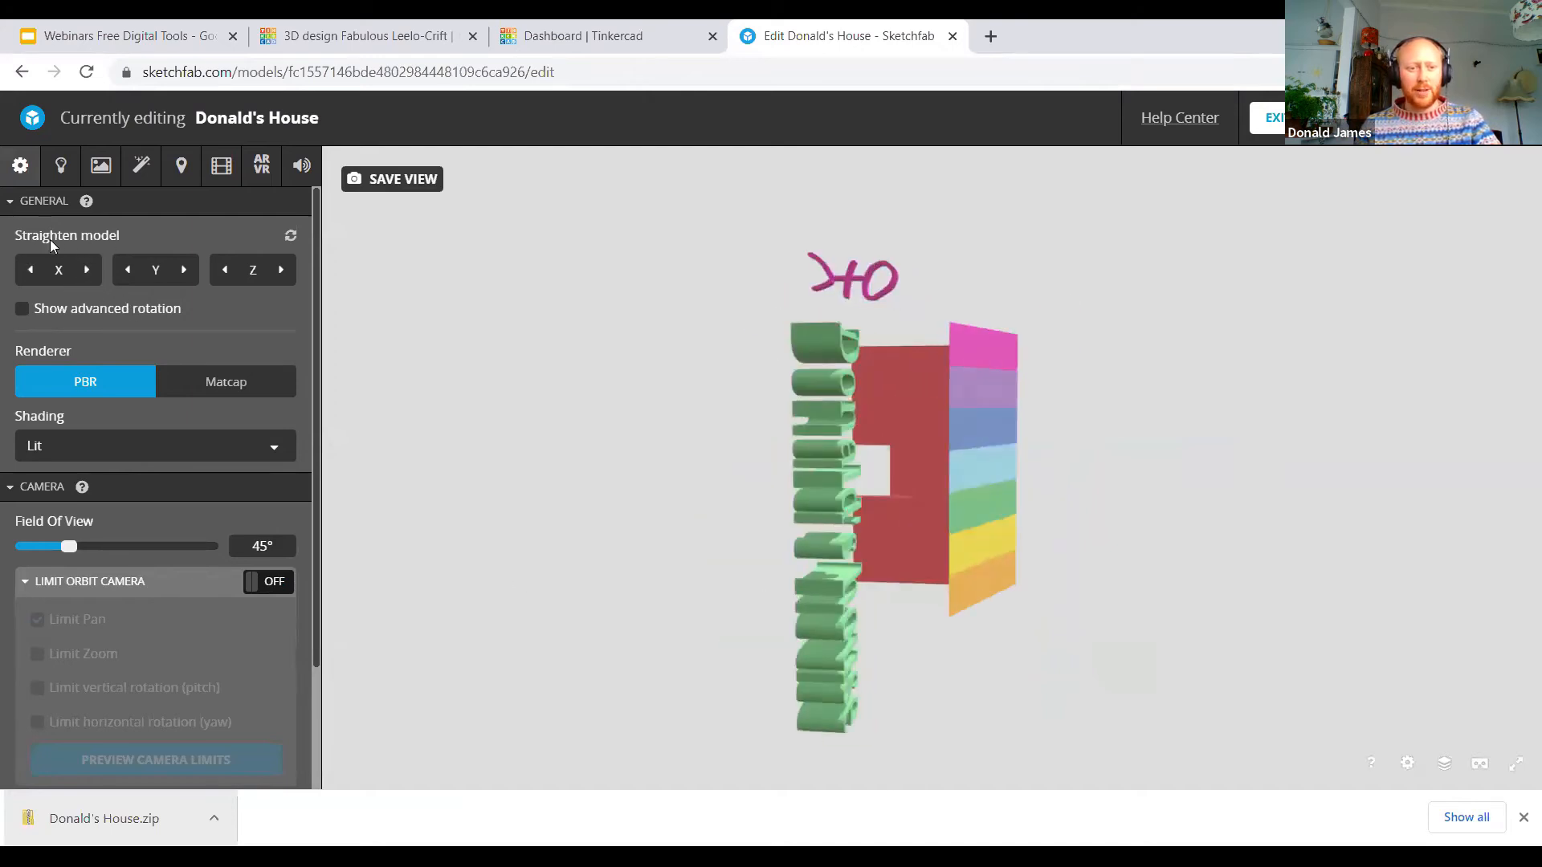
click(88, 273)
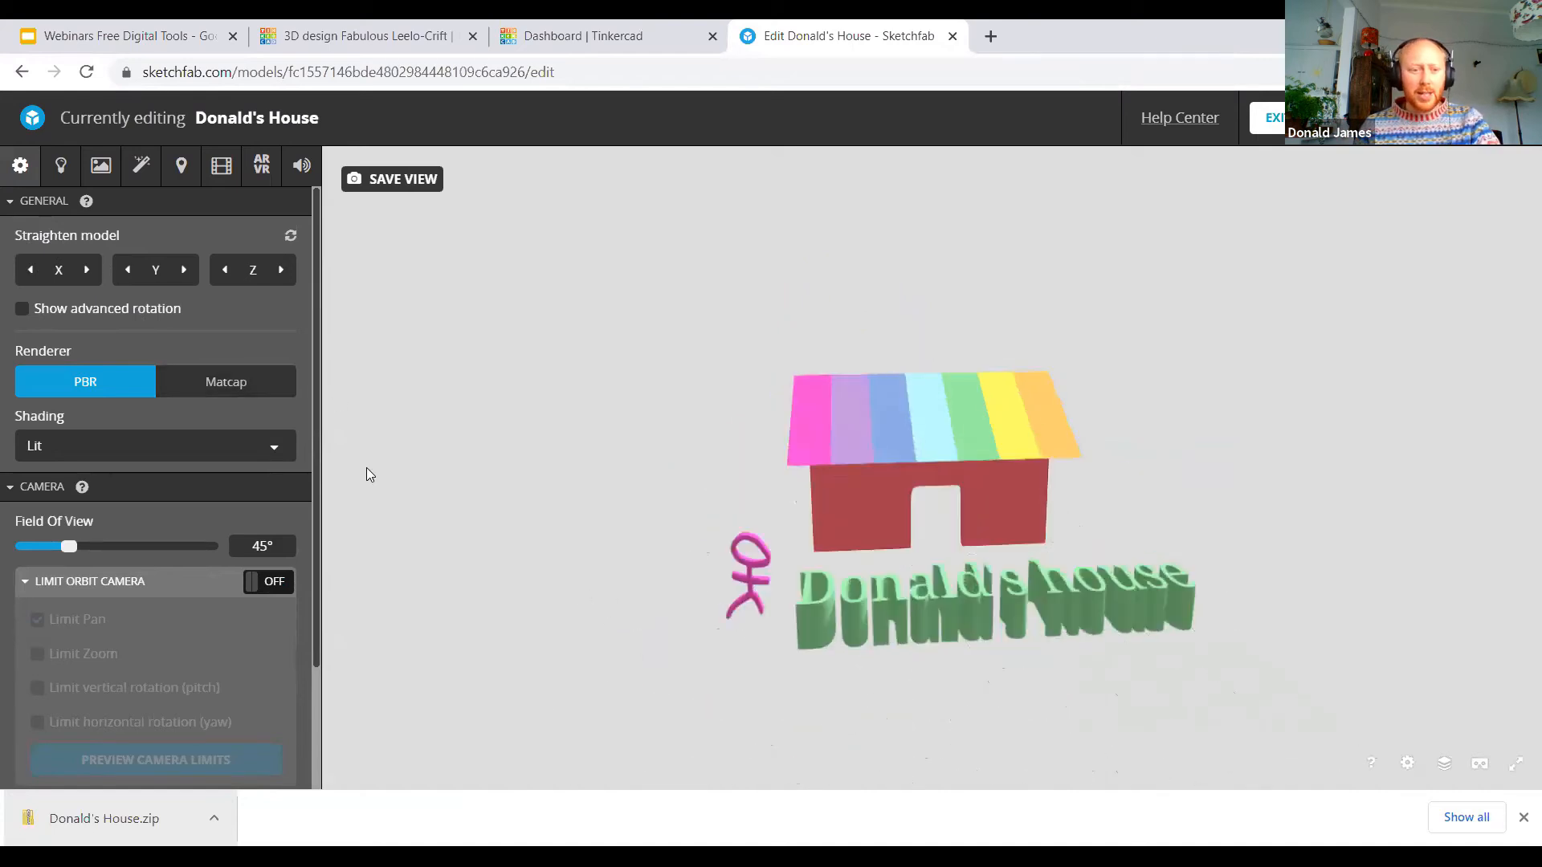
Step: Change the base color of the house walls' material from red to dark green
click(60, 166)
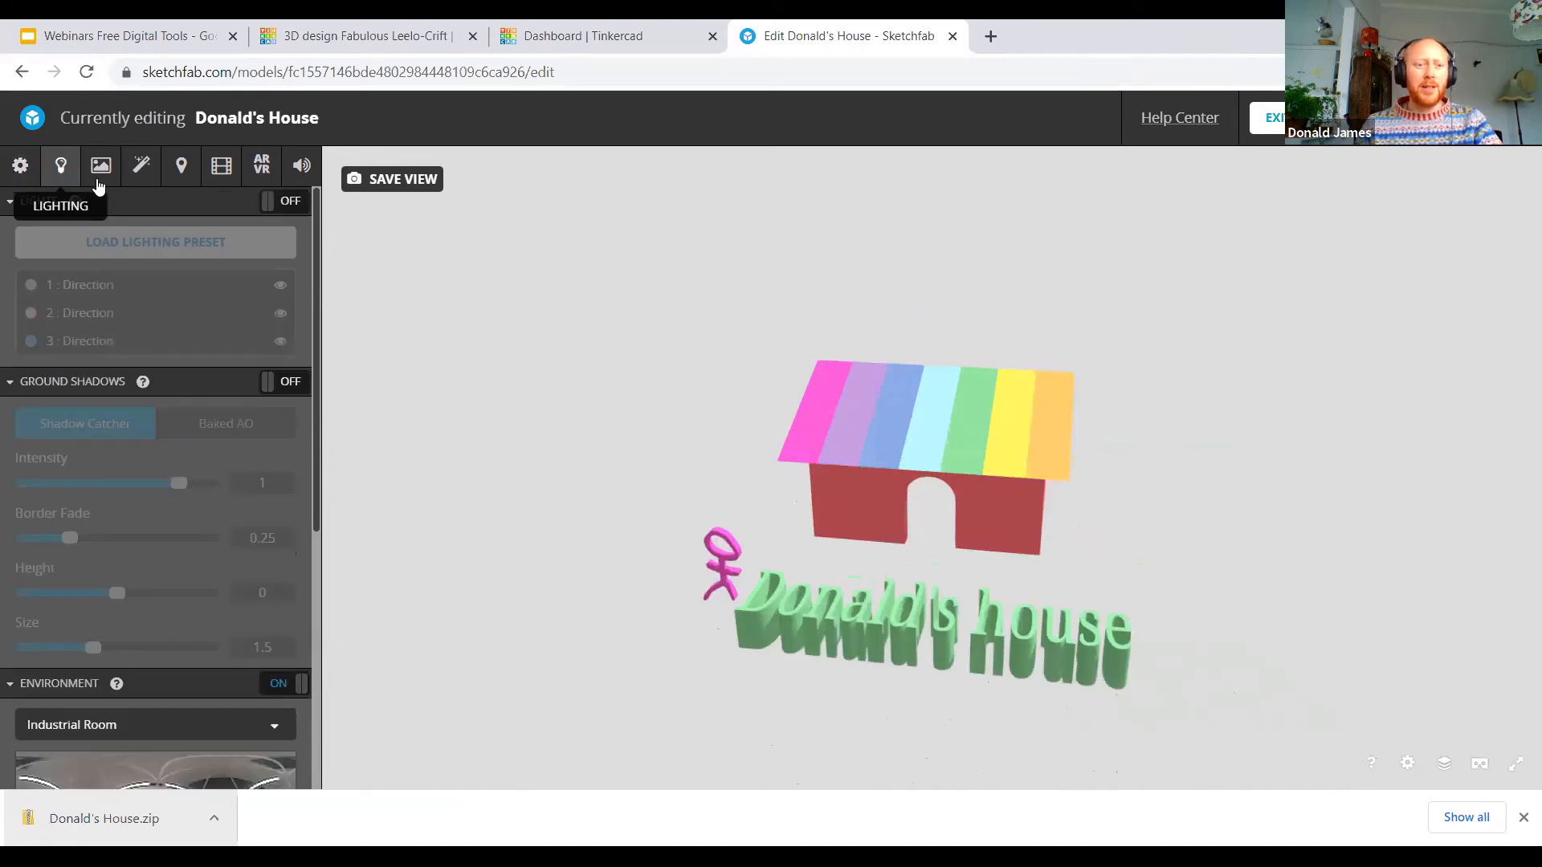
click(99, 178)
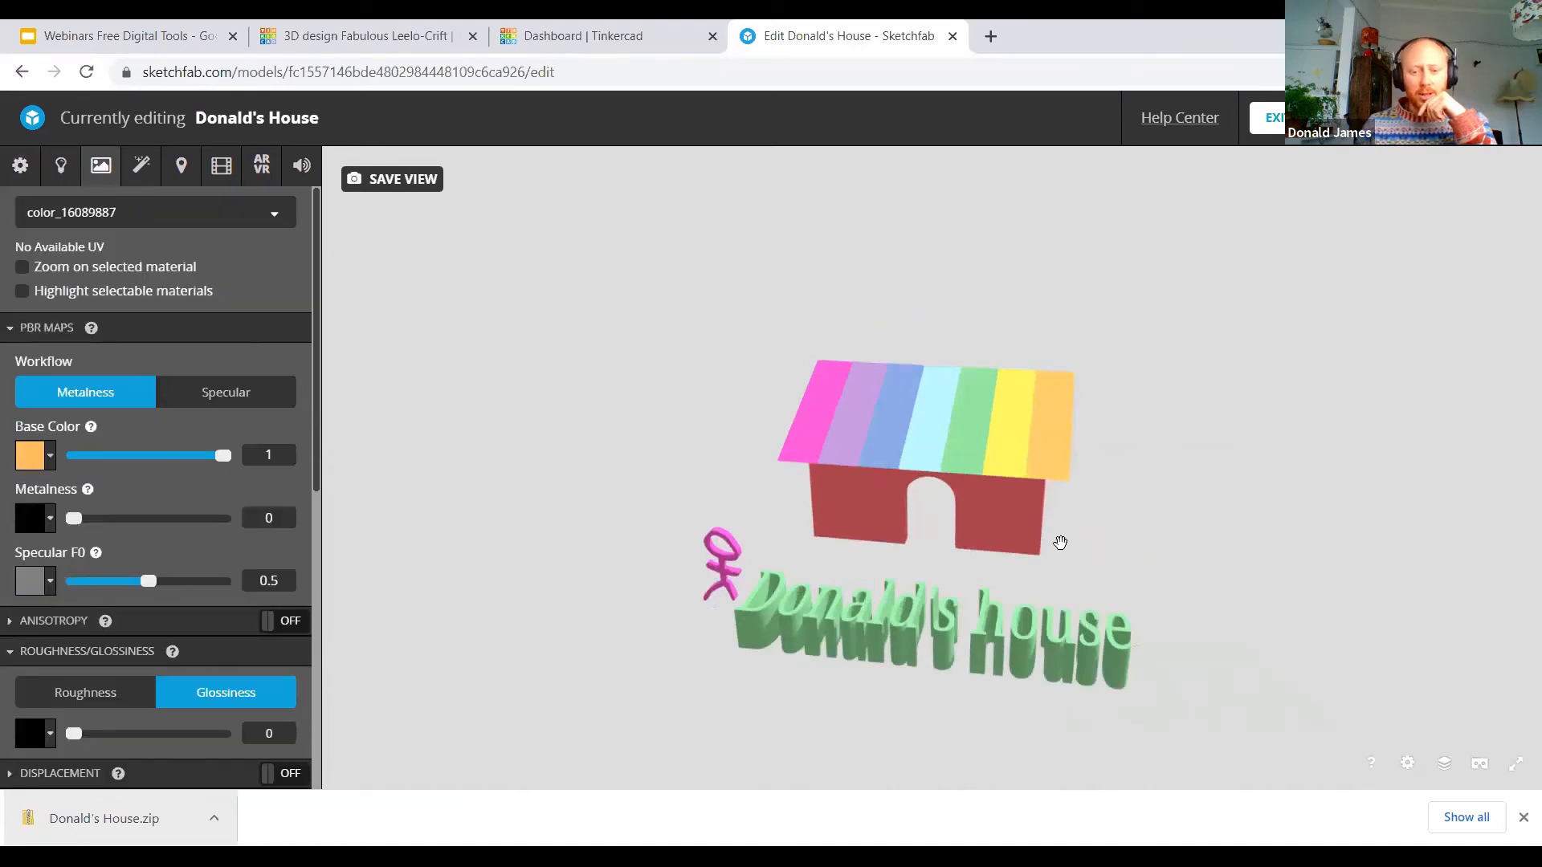
click(1006, 520)
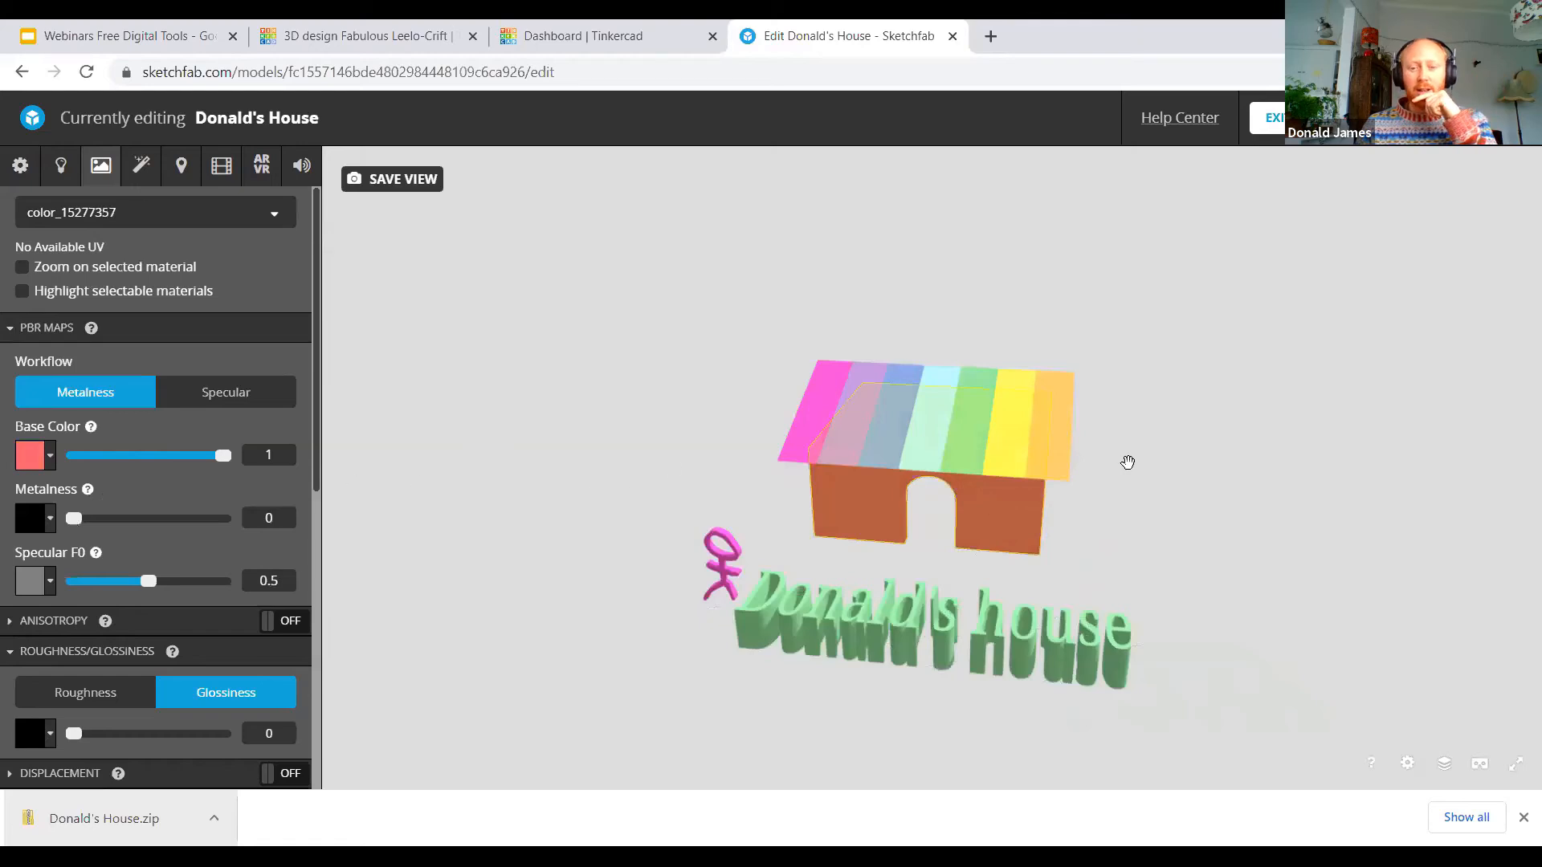
mouse_move(1173, 550)
mouse_down()
mouse_move(870, 537)
mouse_move(1170, 575)
mouse_move(1147, 554)
mouse_up()
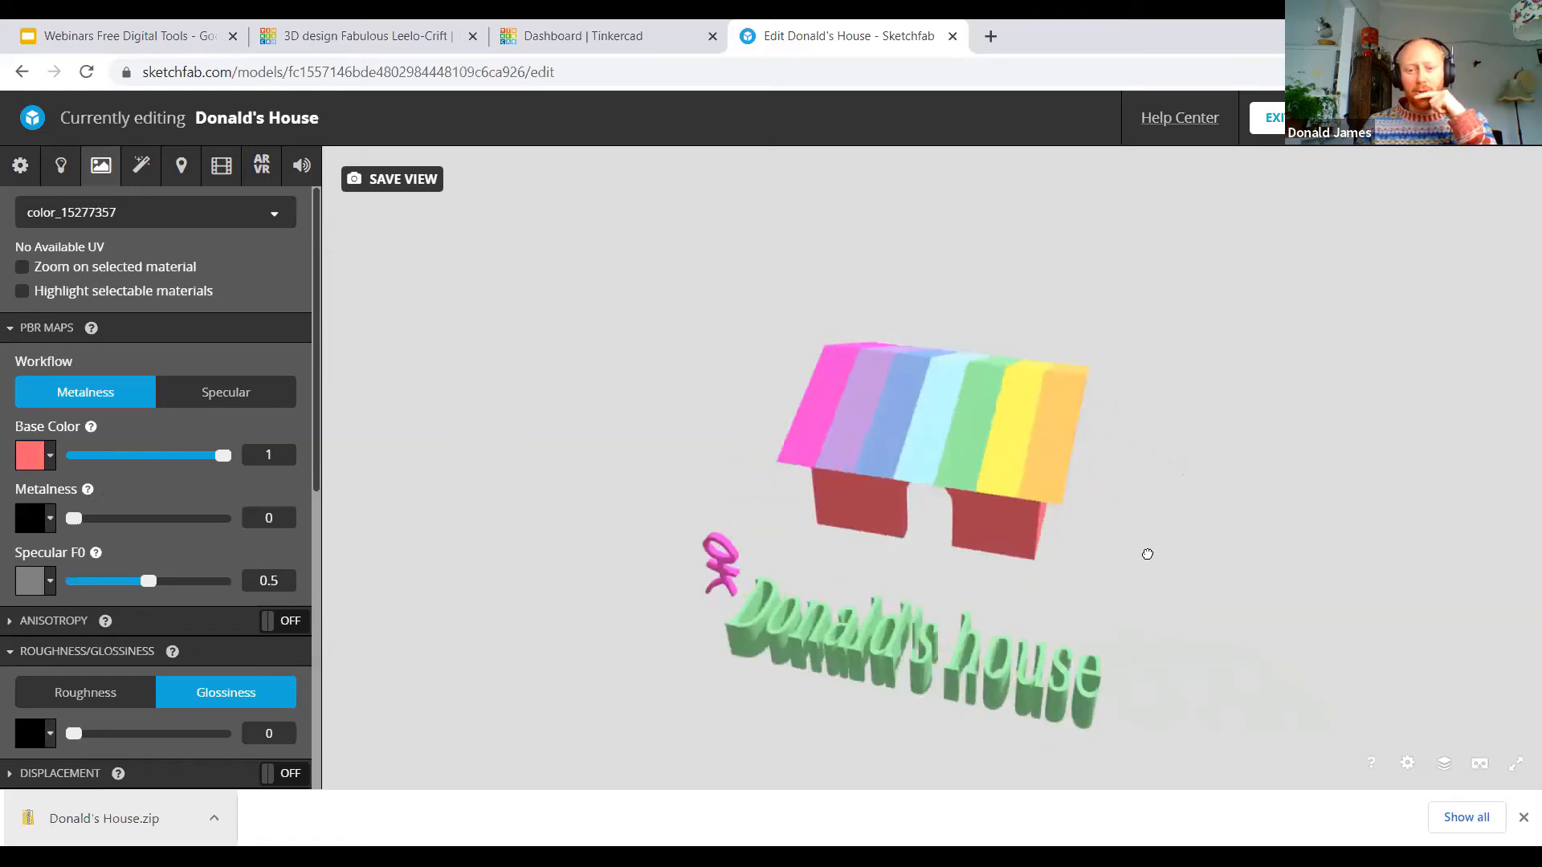
click(36, 456)
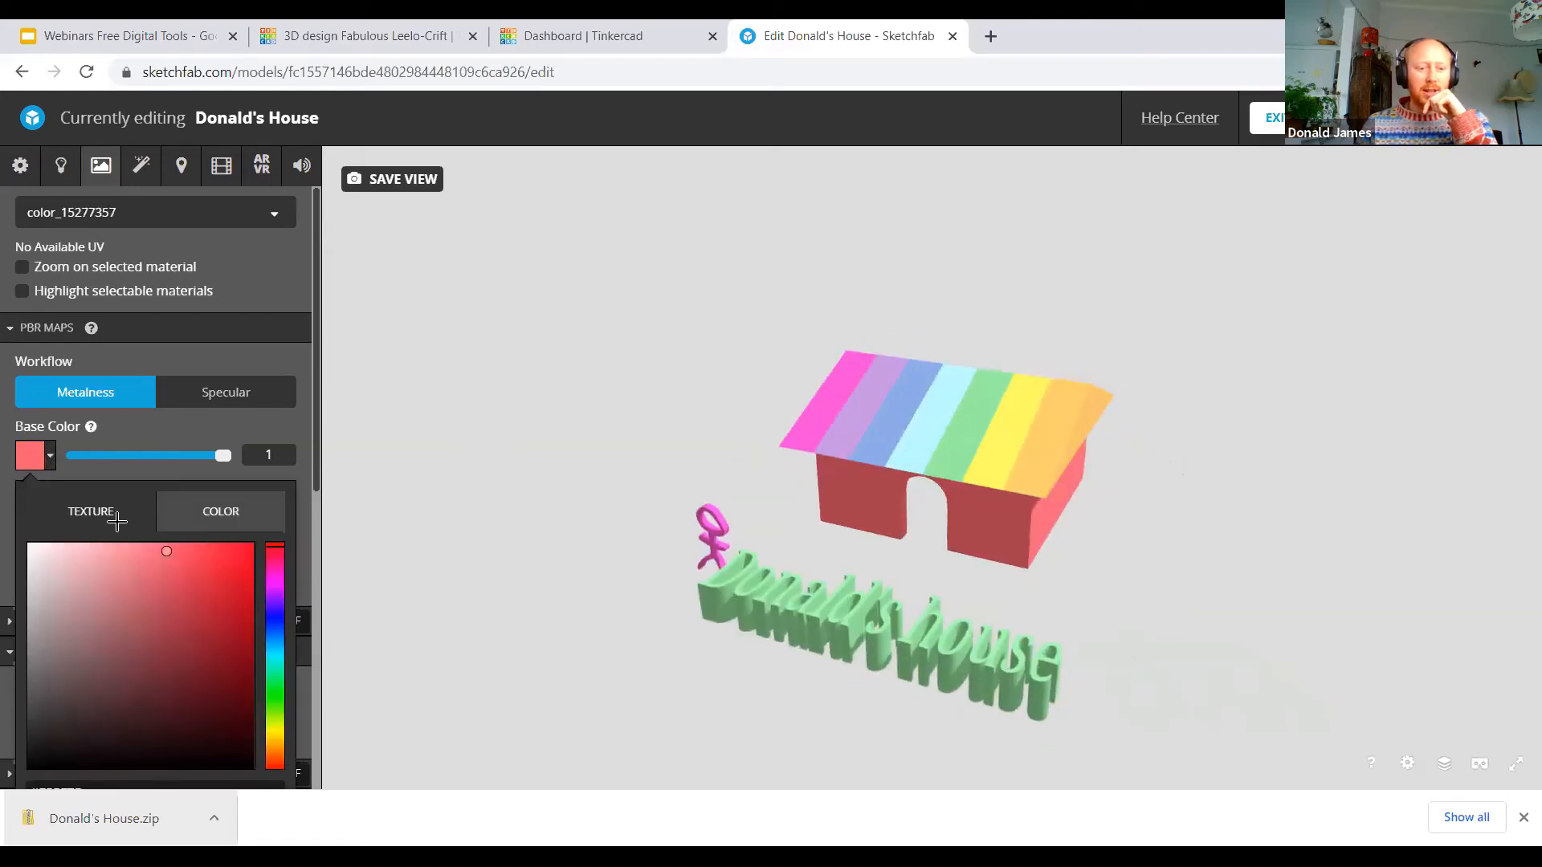
drag(172, 561, 179, 638)
drag(273, 637, 273, 677)
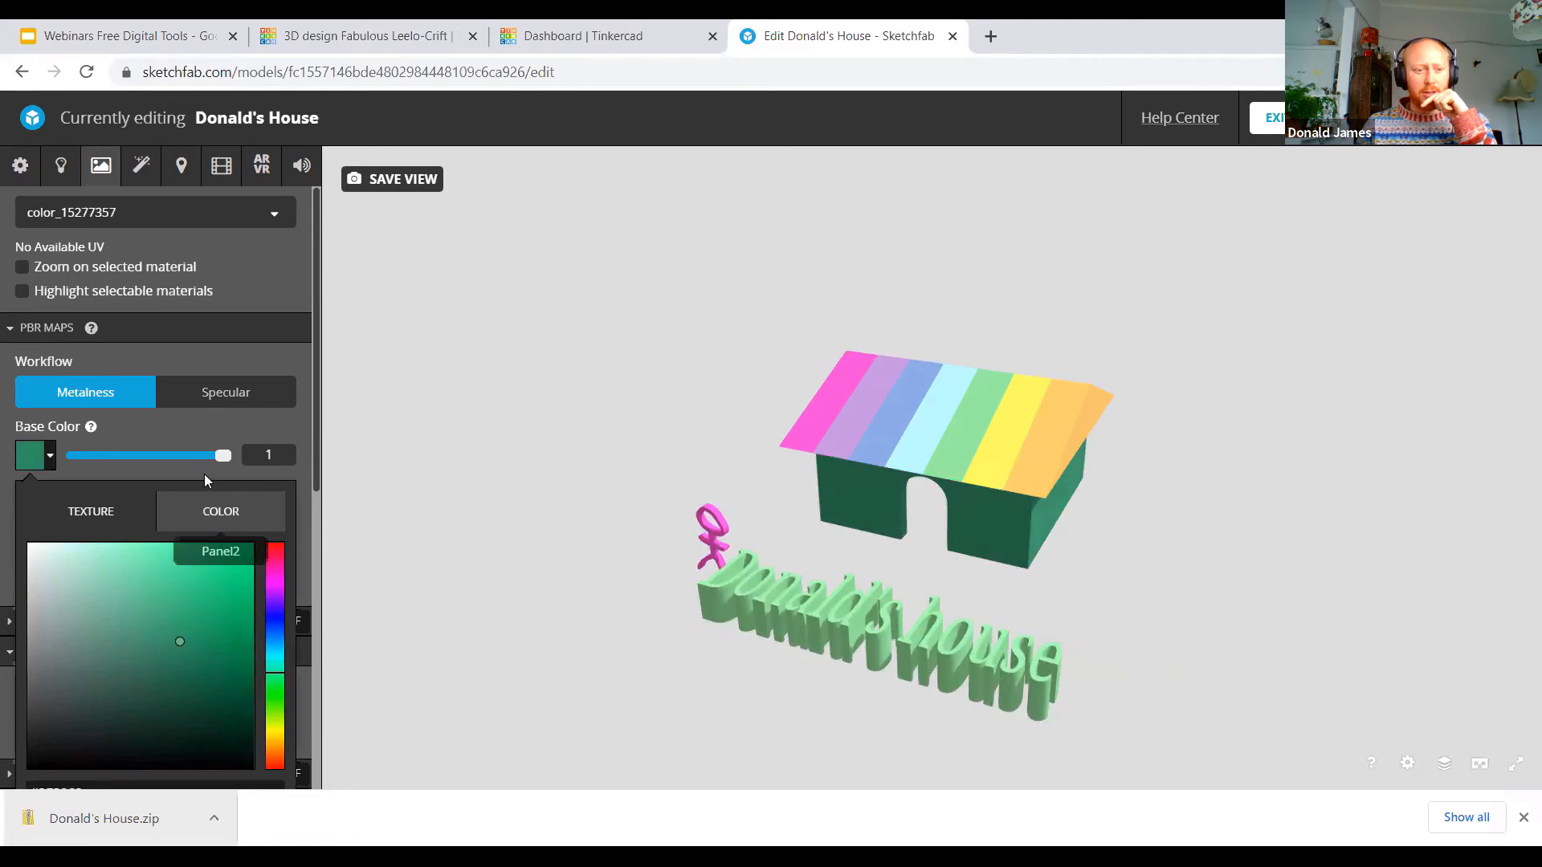
click(178, 426)
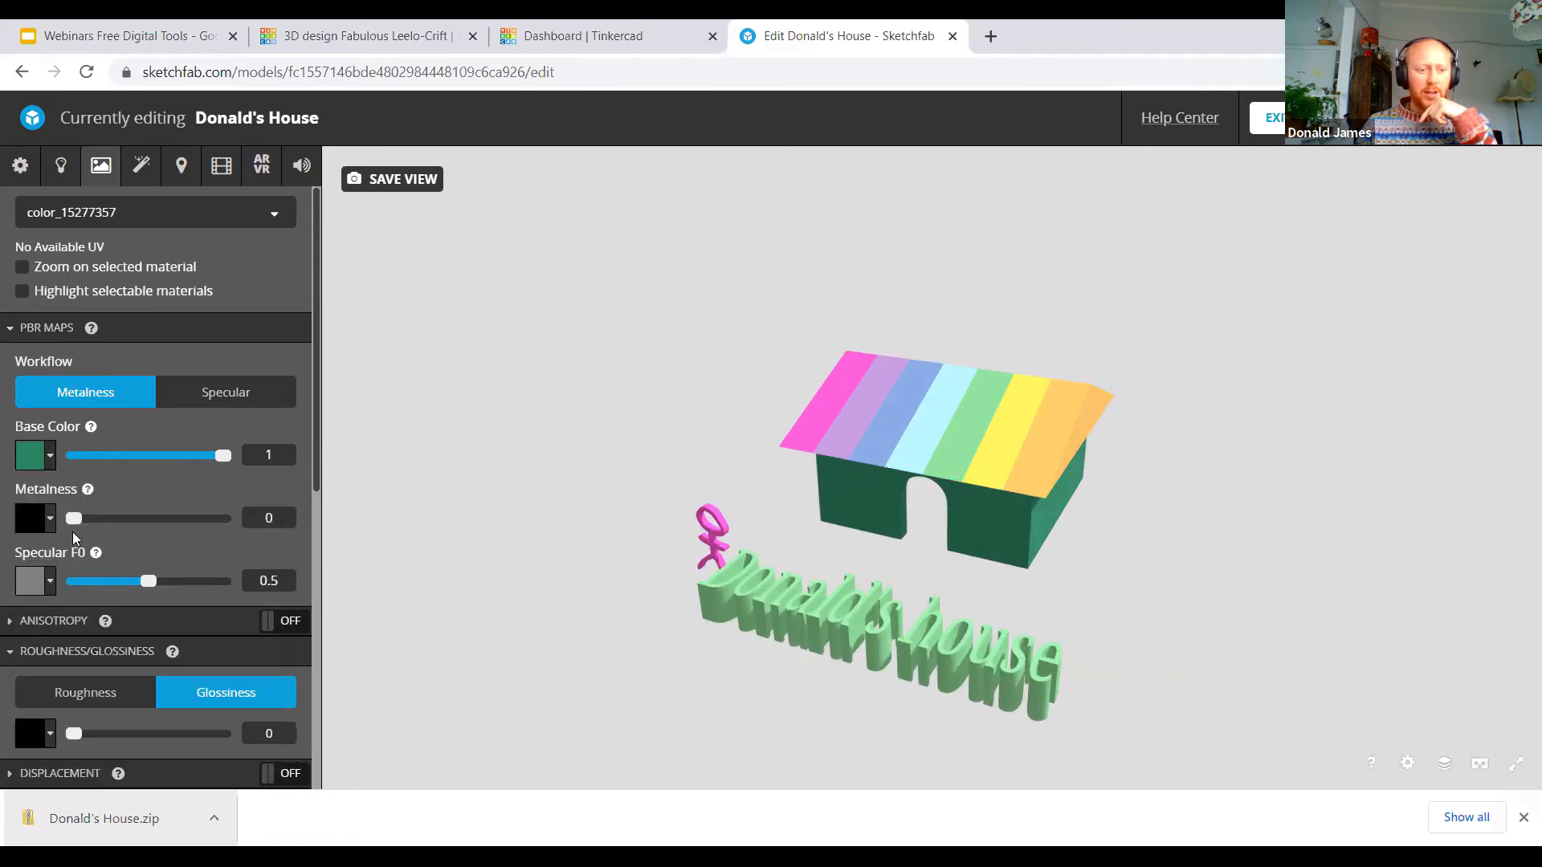
Step: Set both the metalness and the glossiness of the wall material to 1
drag(77, 521, 223, 519)
mouse_move(1006, 604)
mouse_down()
mouse_move(799, 590)
mouse_move(1015, 533)
mouse_move(953, 530)
mouse_move(1025, 488)
mouse_move(943, 568)
mouse_up()
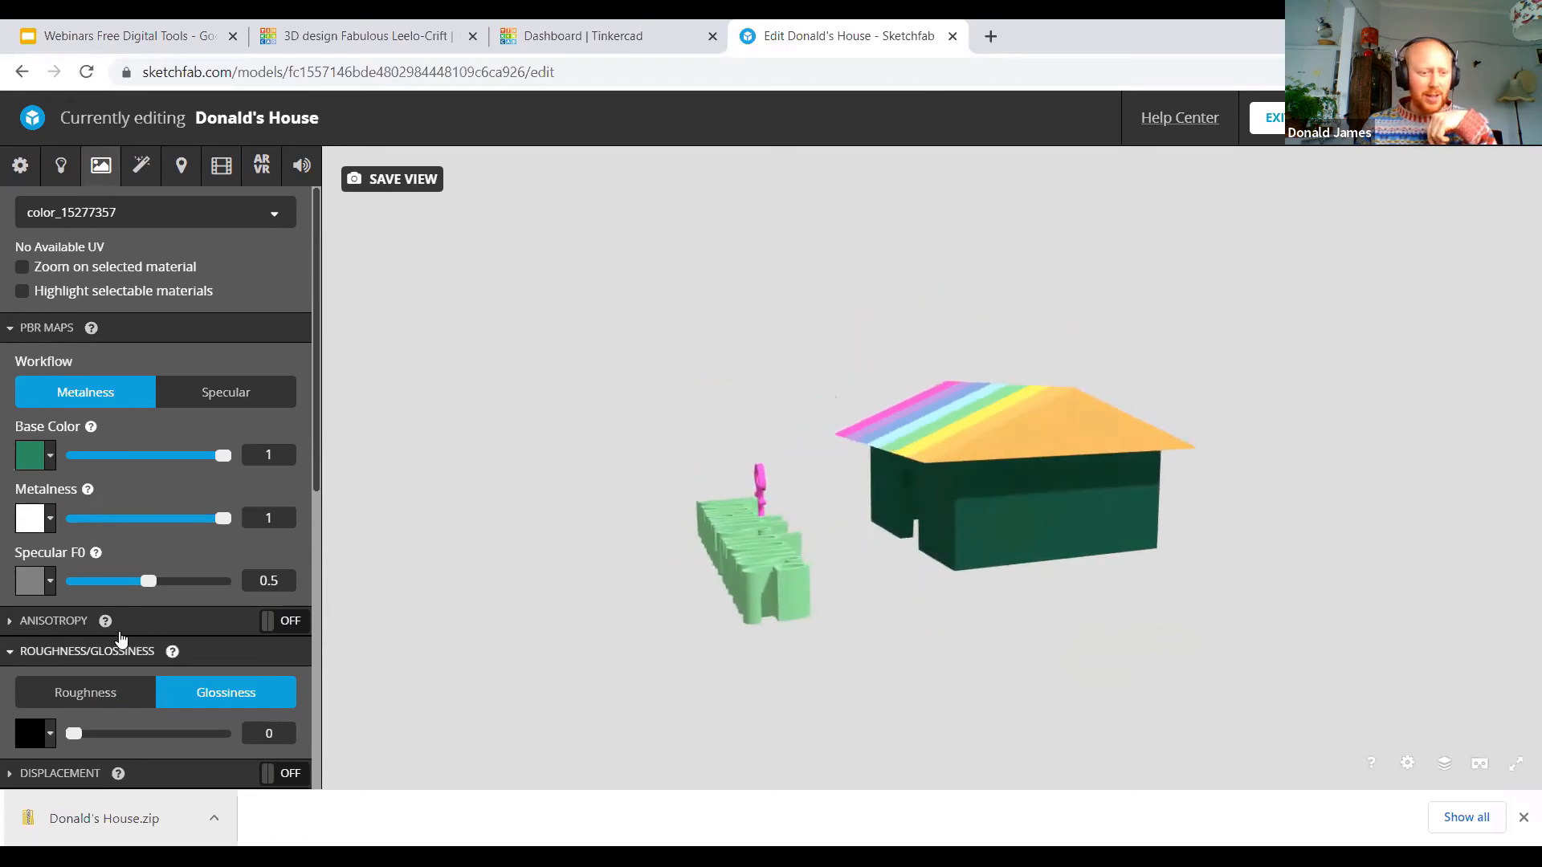
drag(73, 733, 261, 757)
mouse_move(831, 666)
mouse_down()
mouse_move(1019, 661)
mouse_move(1177, 685)
mouse_move(1087, 640)
mouse_move(1019, 653)
mouse_move(1263, 680)
mouse_move(947, 656)
mouse_move(1197, 629)
mouse_move(1253, 640)
mouse_move(630, 495)
mouse_up()
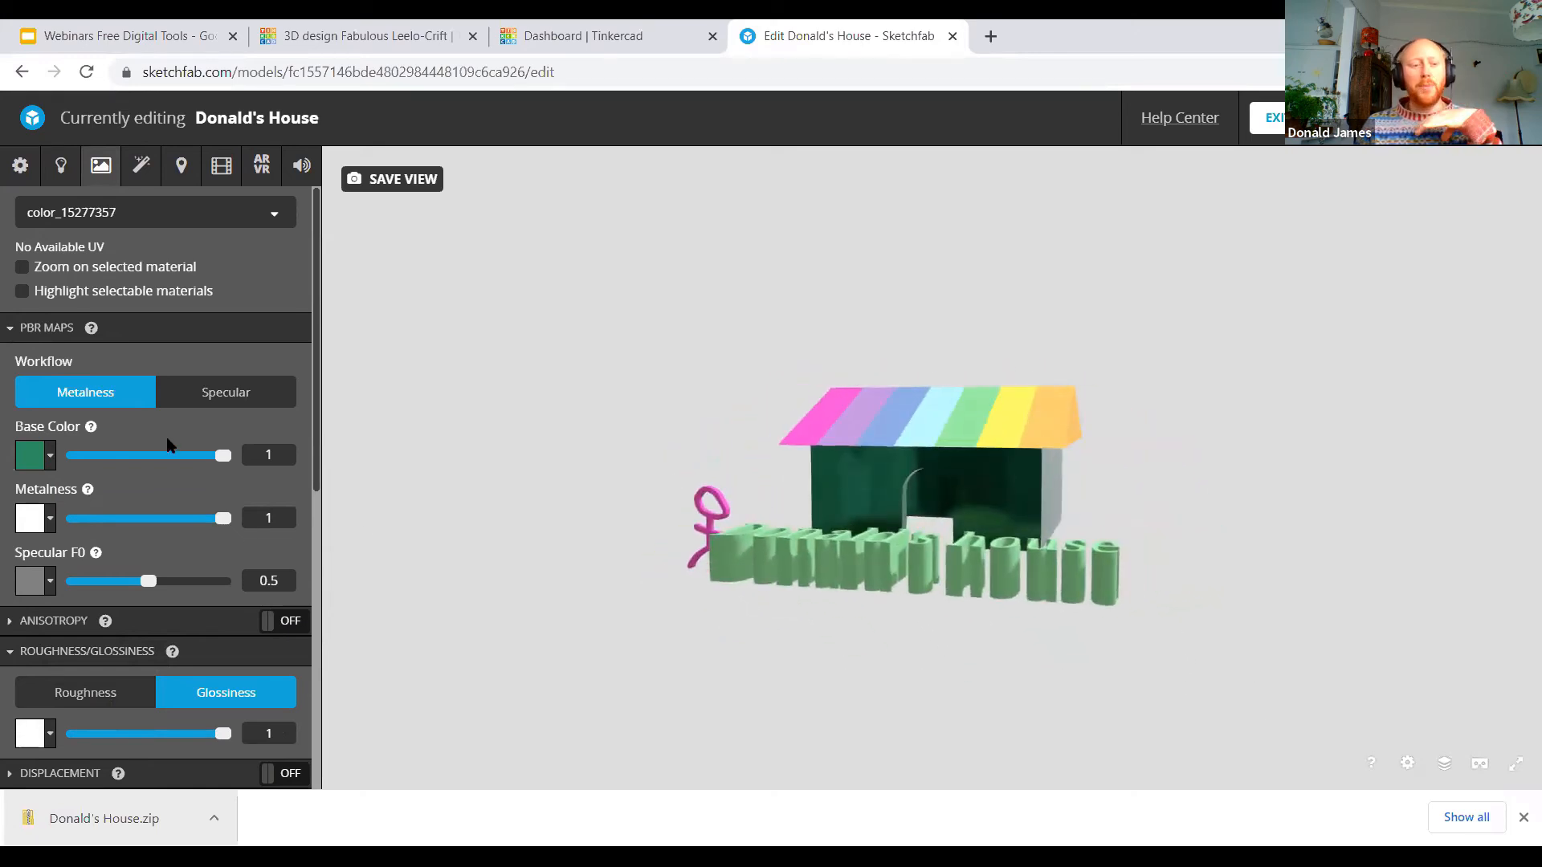
scroll(167, 447, down, 5)
scroll(168, 442, up, 7)
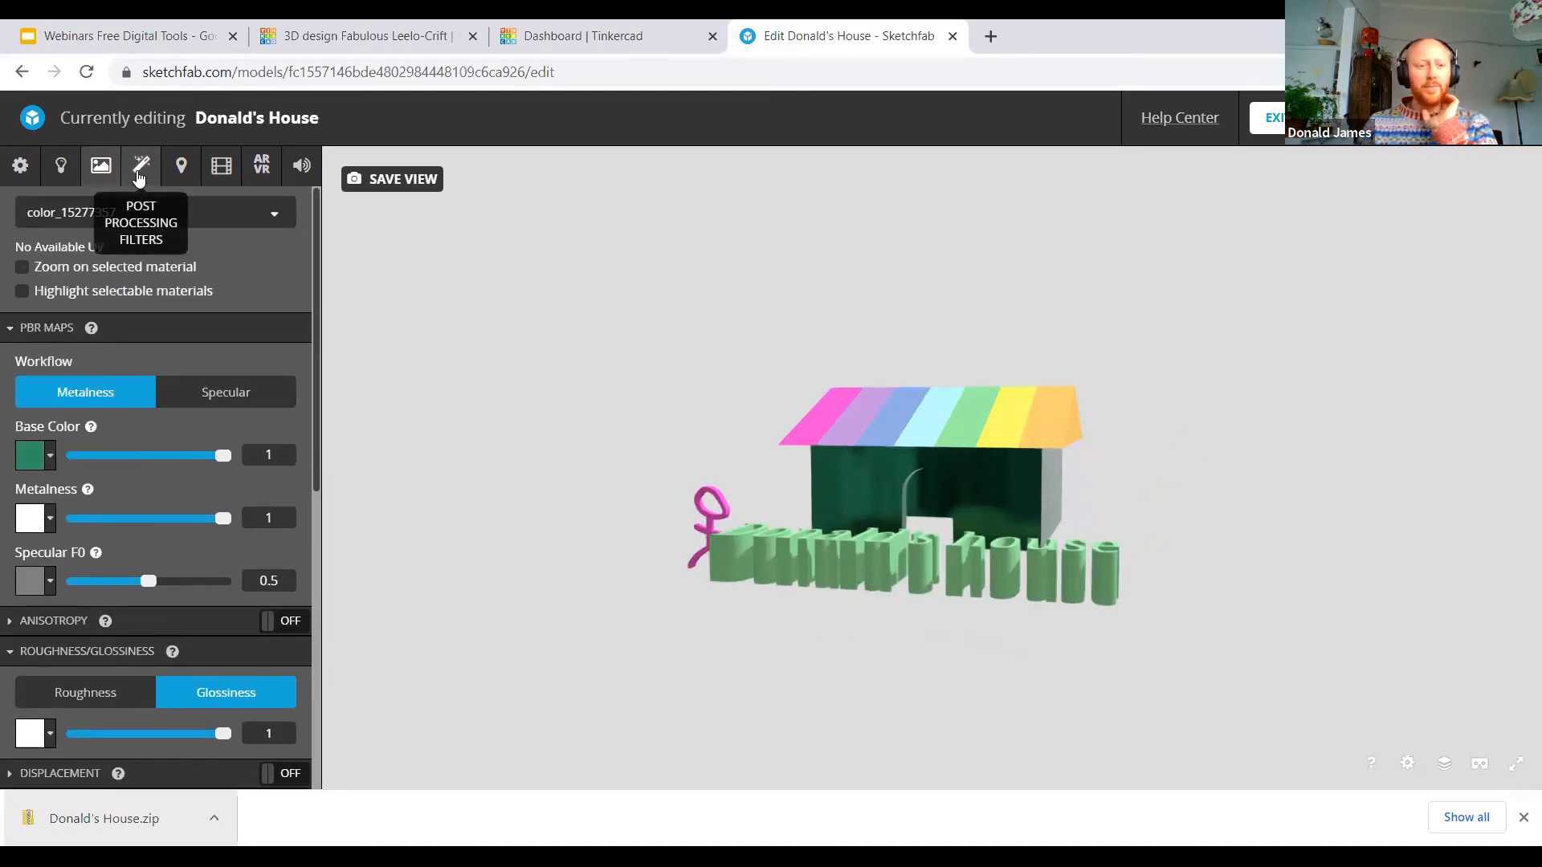
Step: Annotate the stick figure with the title "Person Scale" and the description "This is the scale of a human to my house"
click(140, 170)
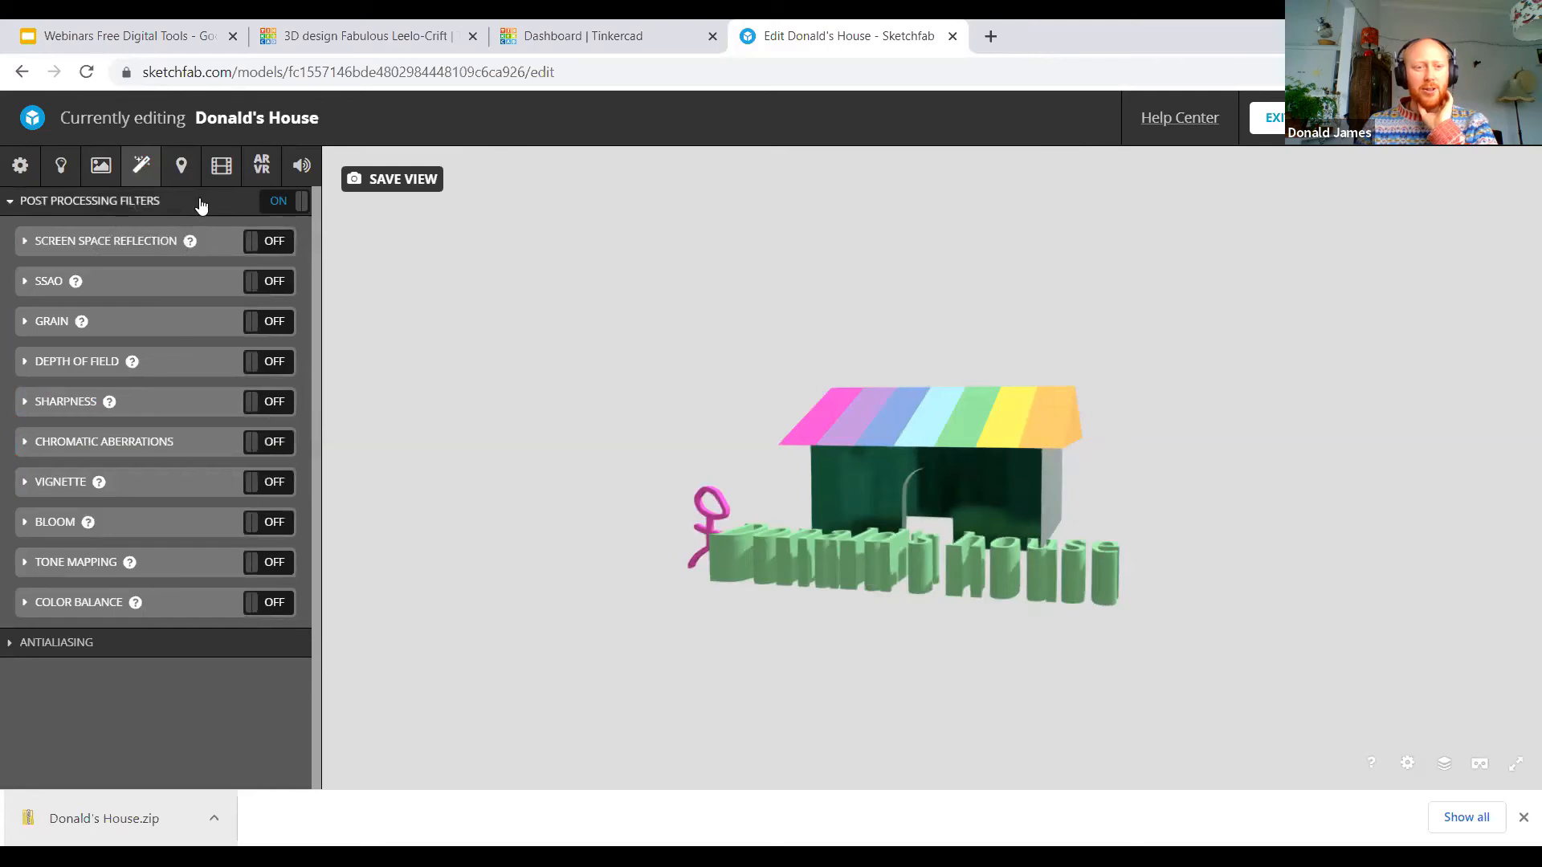
click(180, 165)
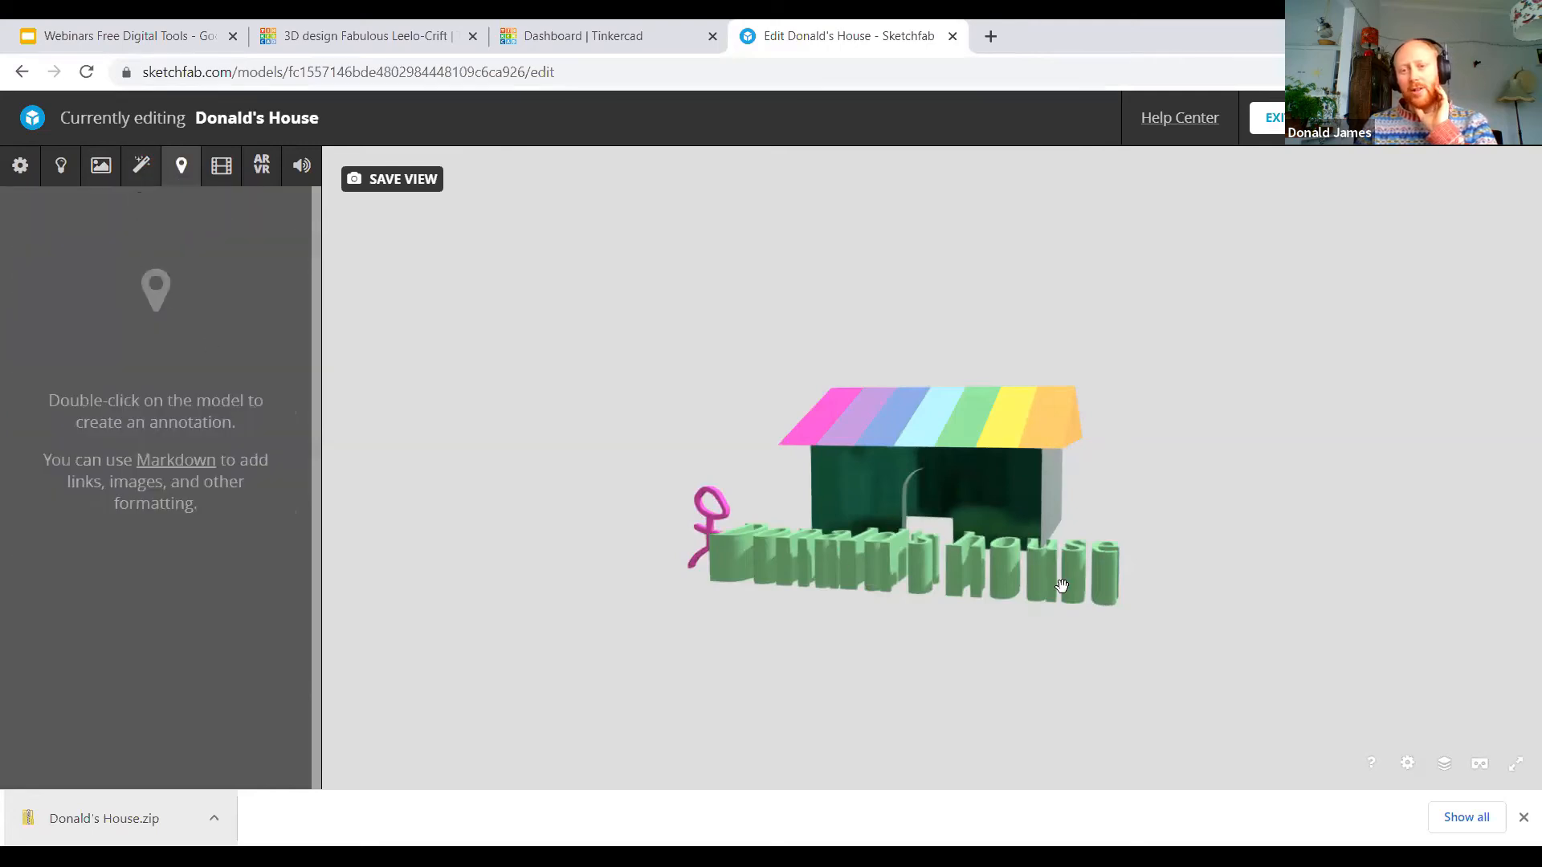
mouse_move(592, 533)
mouse_down()
mouse_move(675, 623)
mouse_move(664, 537)
mouse_move(788, 565)
mouse_up()
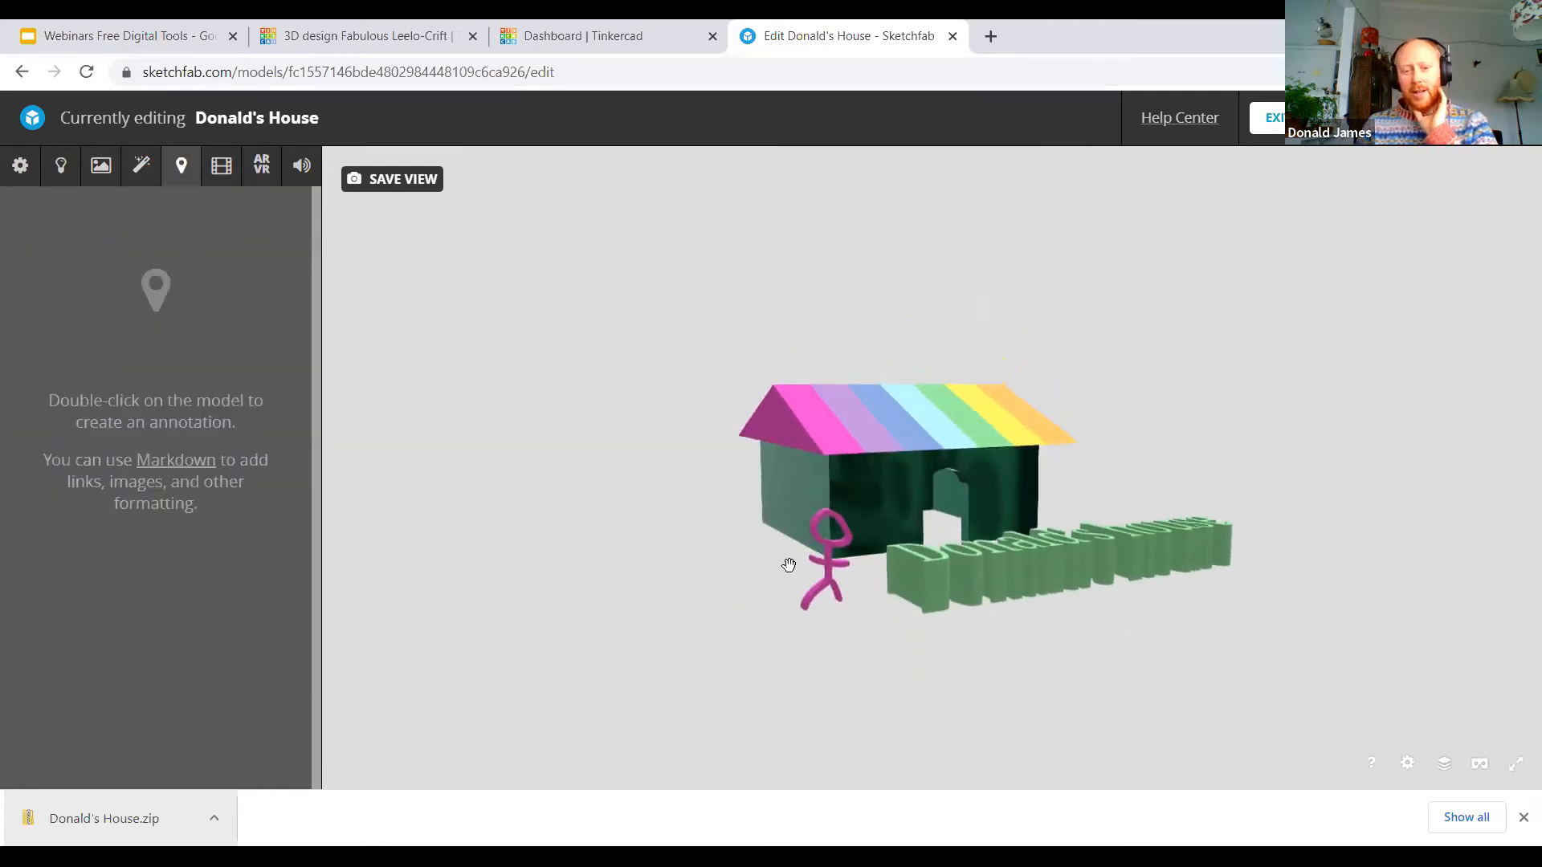
double_click(827, 549)
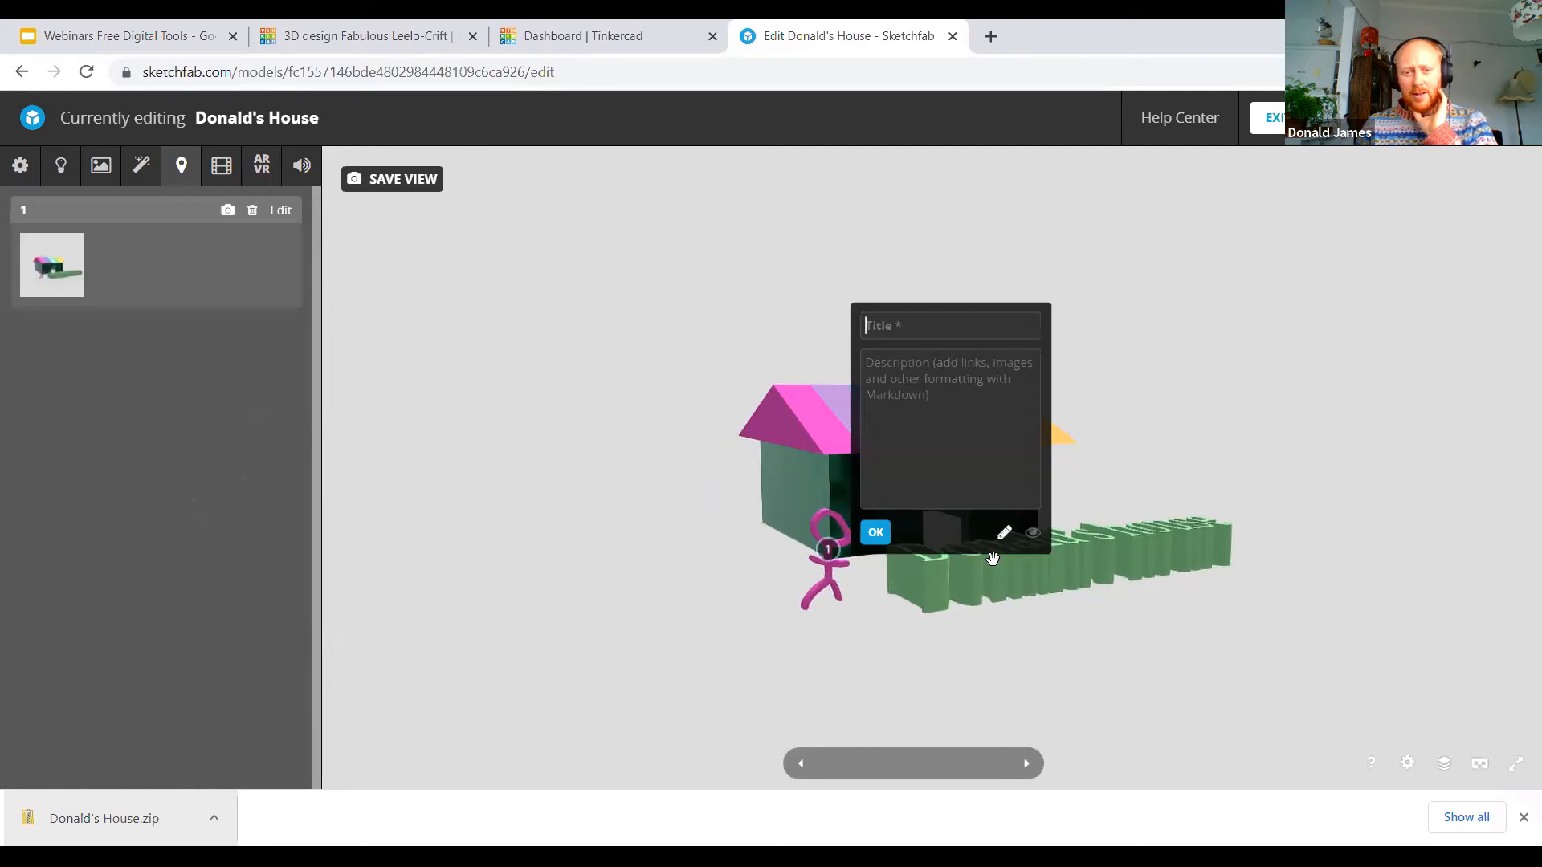
text(Person Scale)
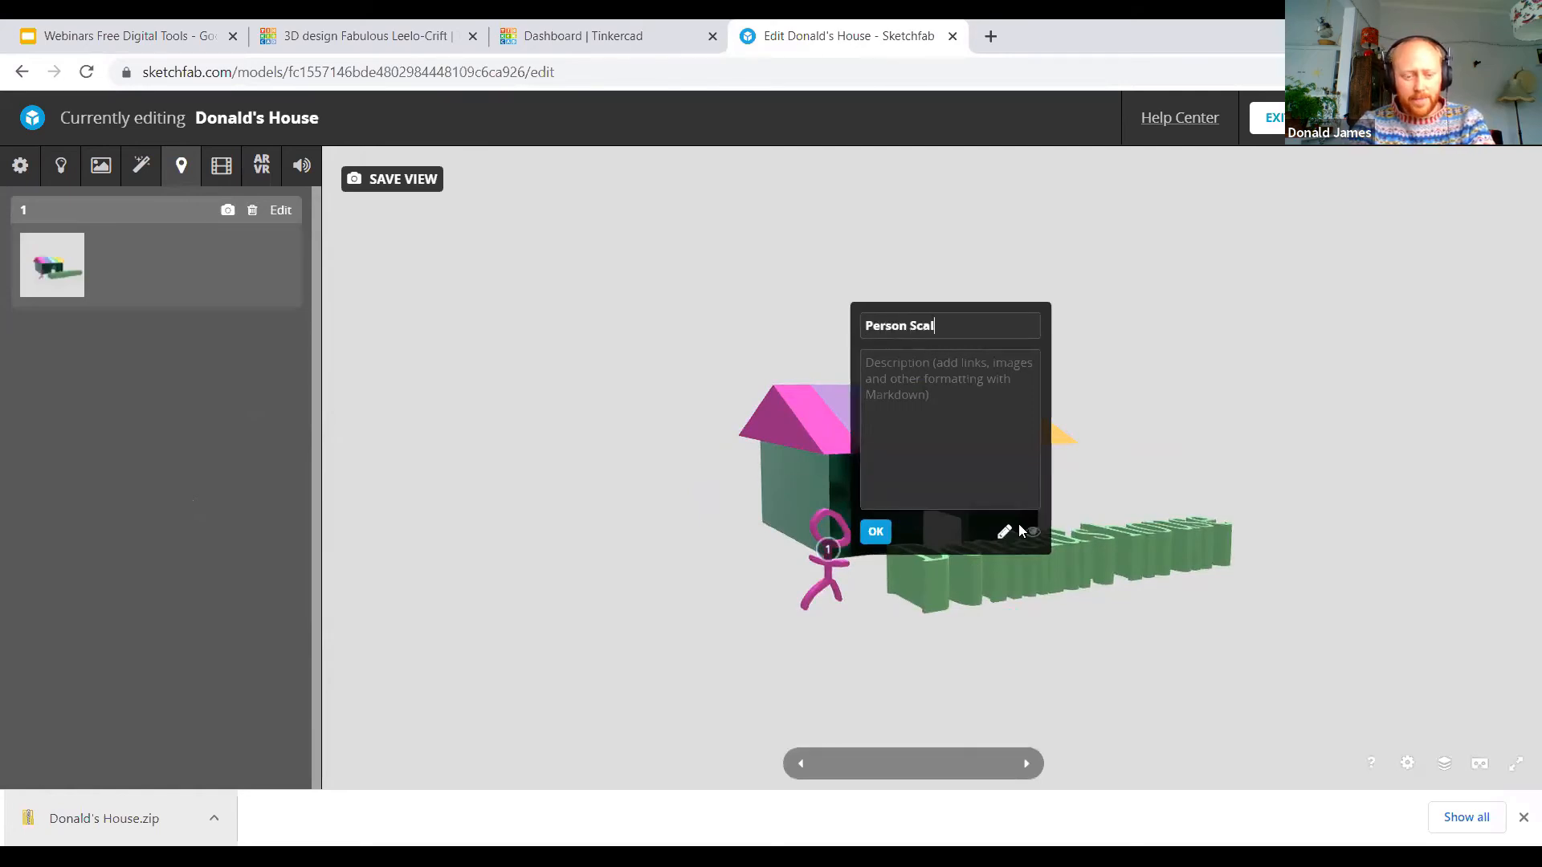
click(936, 378)
text(This is the sc)
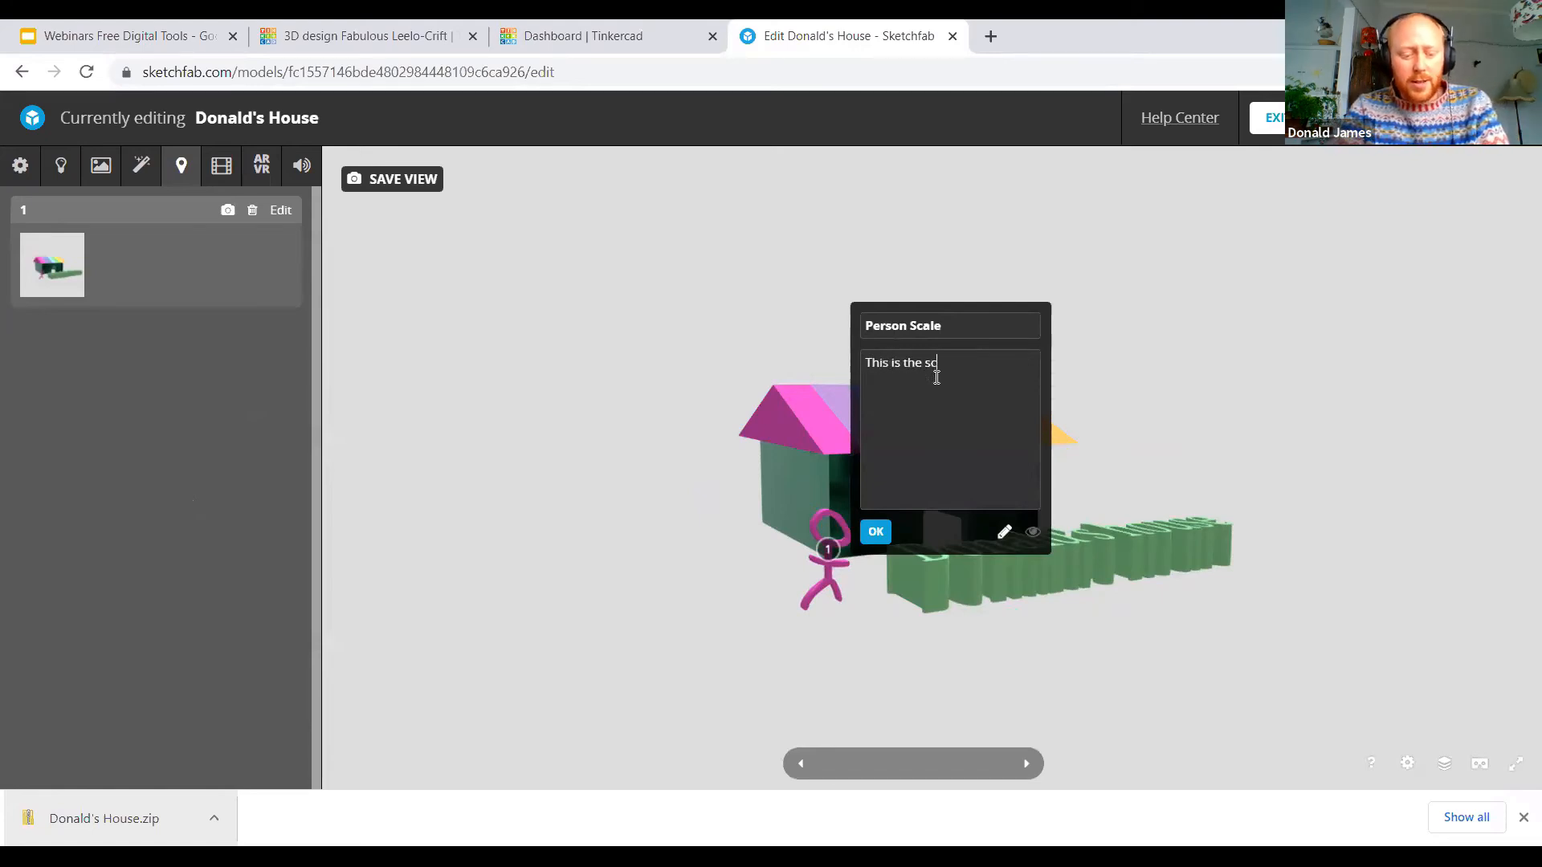
text(ale of a human to my house)
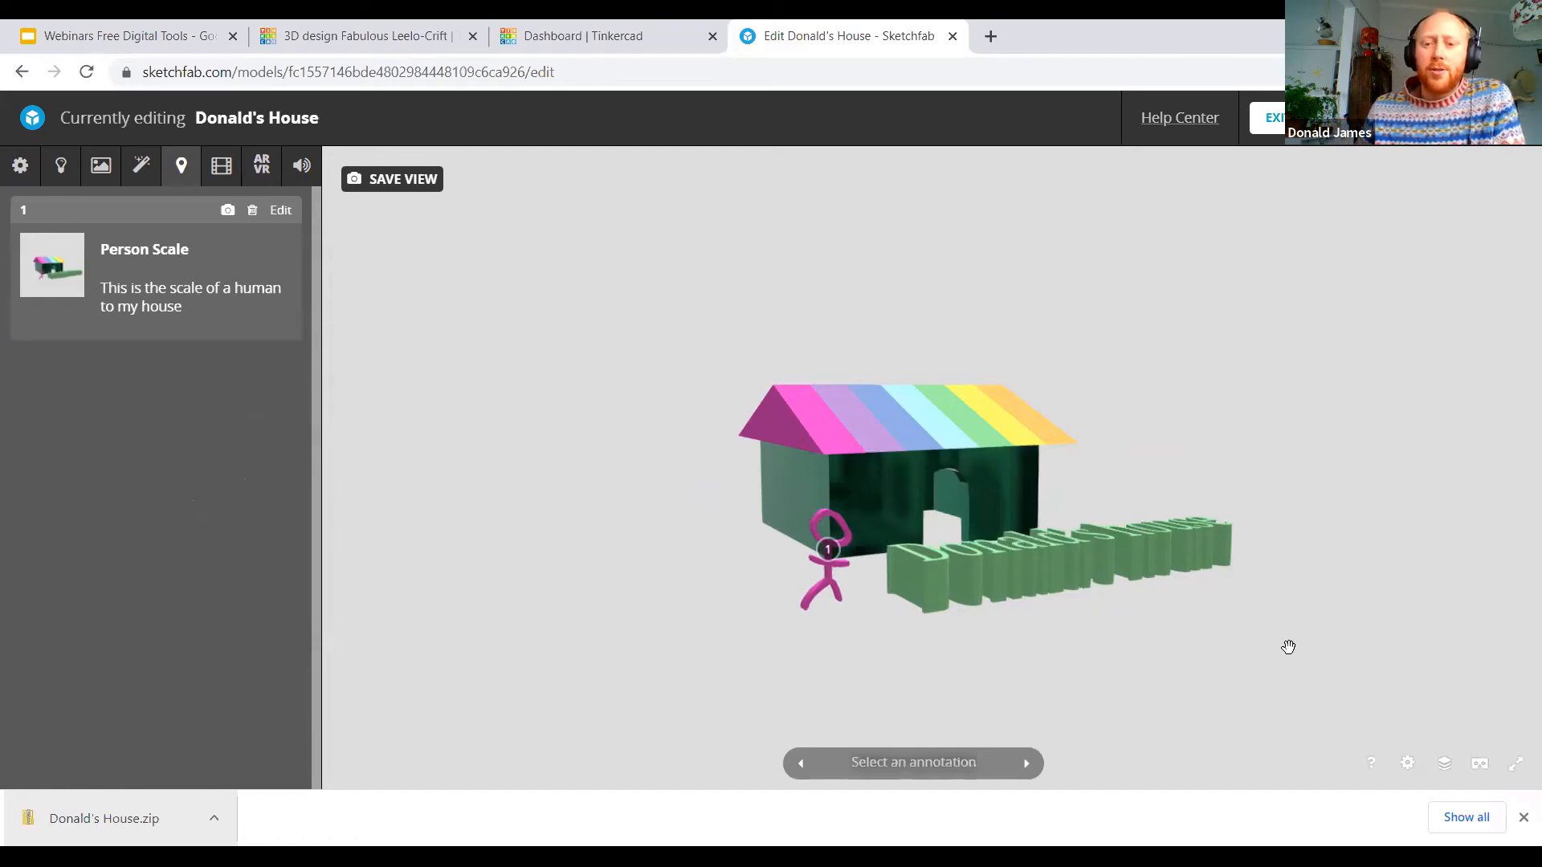
Step: Annotate the house's roof with the title "Roof" and the description "Rainbow roof because it is solar powered and collects rain water."
mouse_move(1269, 564)
mouse_down()
mouse_move(1201, 616)
mouse_move(1164, 605)
mouse_move(1341, 581)
mouse_move(1294, 592)
mouse_move(1312, 519)
mouse_move(1383, 533)
mouse_move(1173, 567)
mouse_move(1217, 569)
mouse_move(1204, 578)
mouse_move(1019, 570)
mouse_move(1043, 564)
mouse_move(973, 551)
mouse_move(864, 623)
mouse_move(883, 566)
mouse_move(910, 557)
mouse_move(1019, 399)
mouse_up()
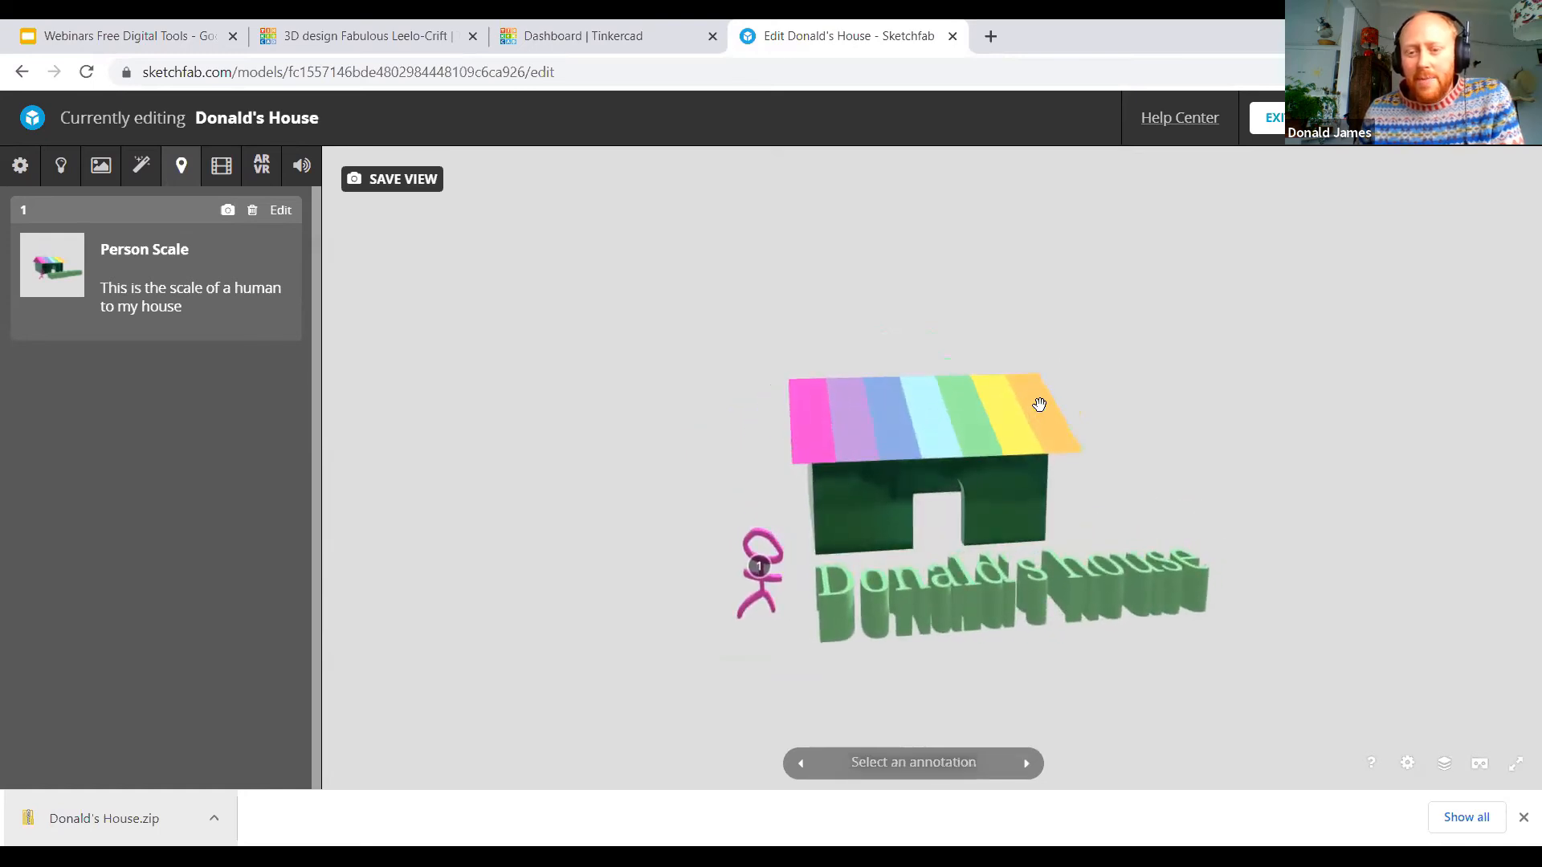
double_click(1041, 406)
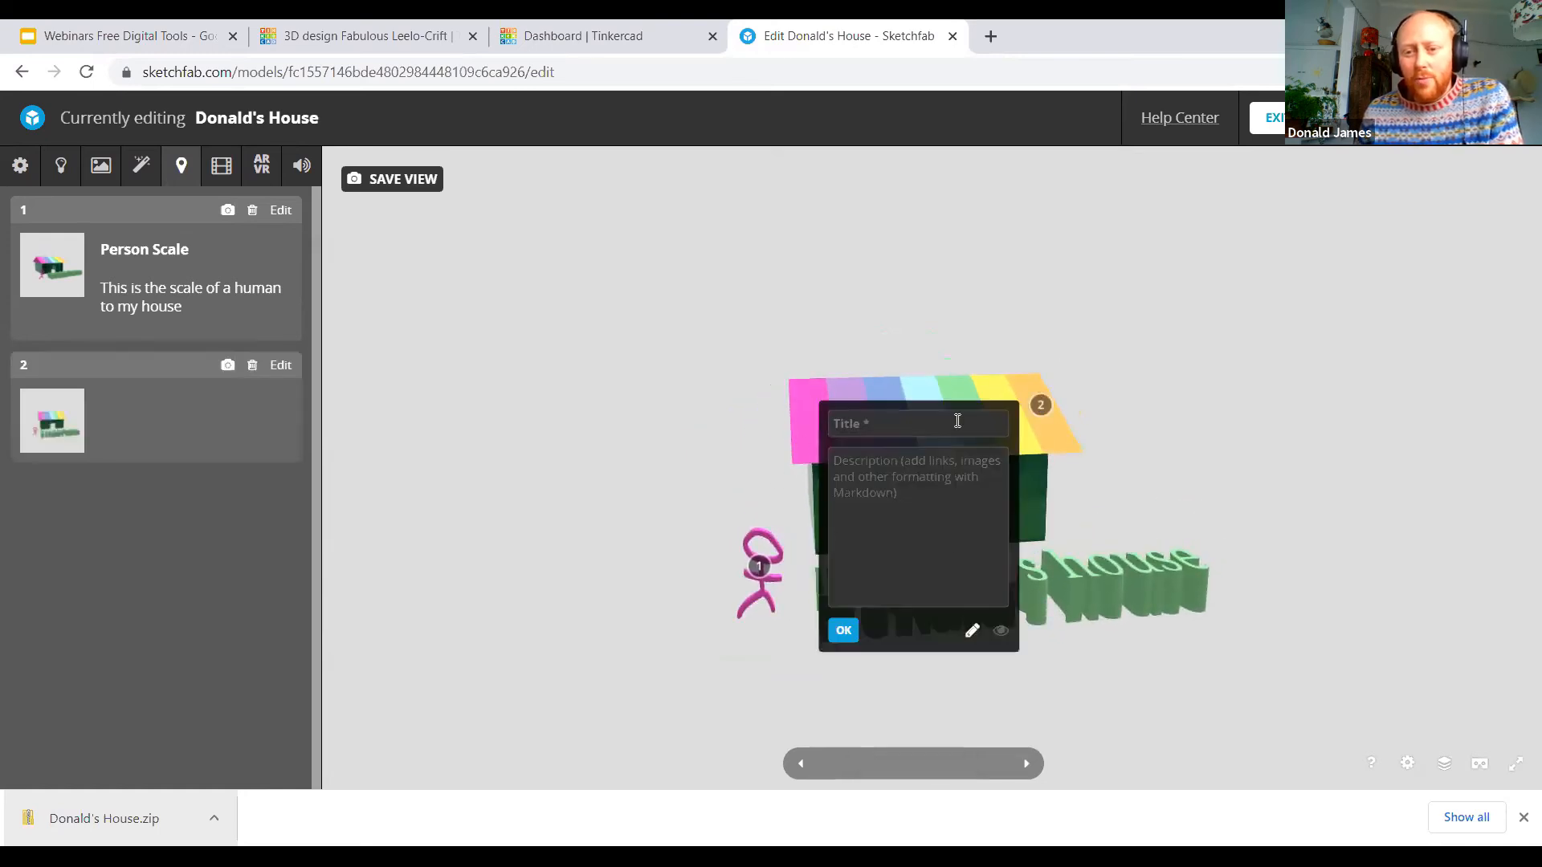
text(Roof)
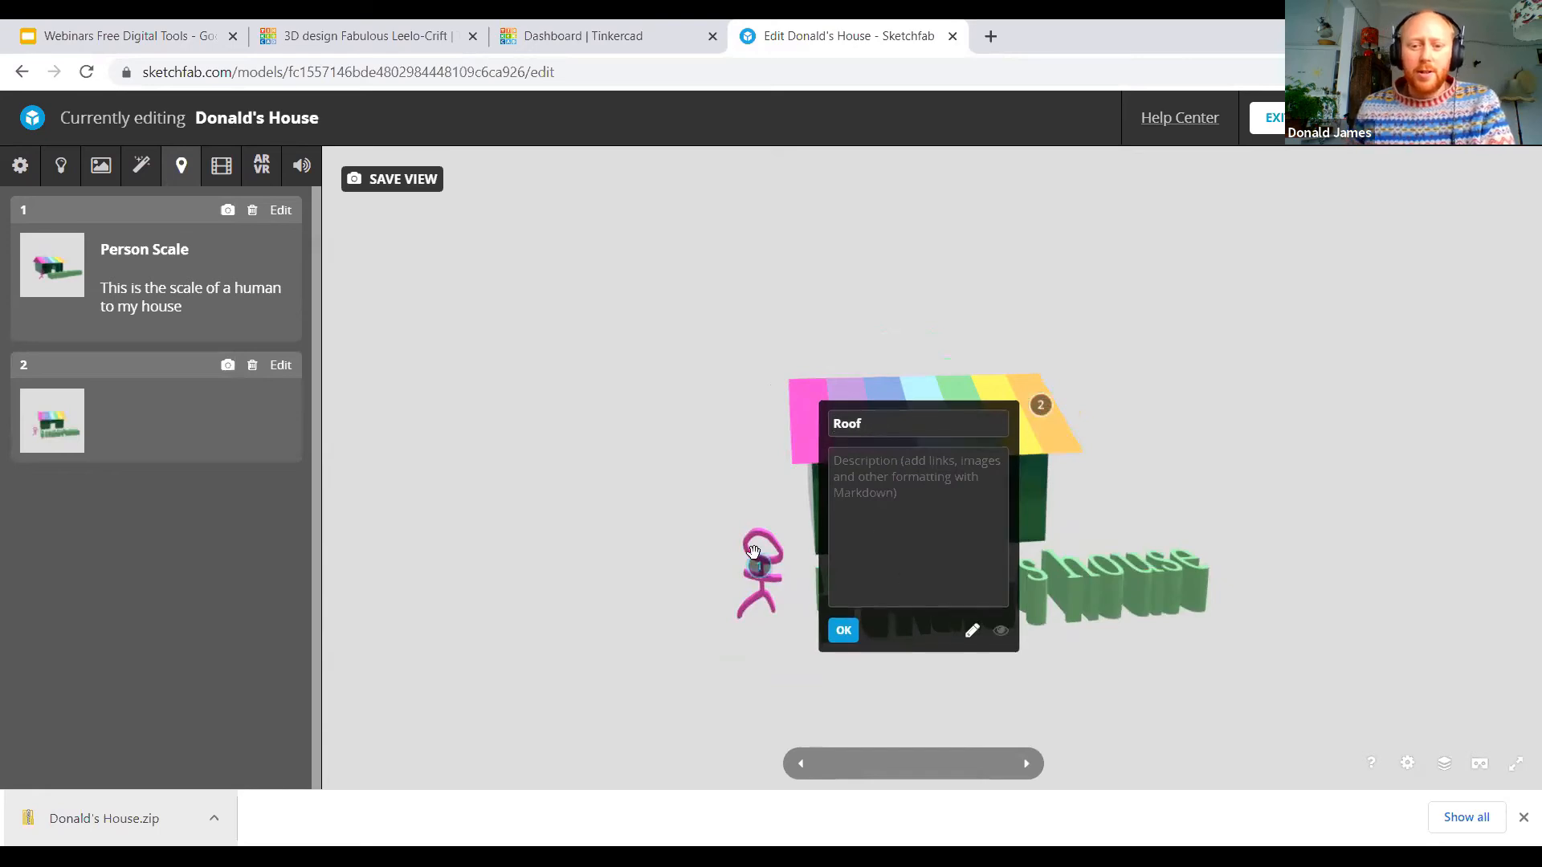
click(971, 458)
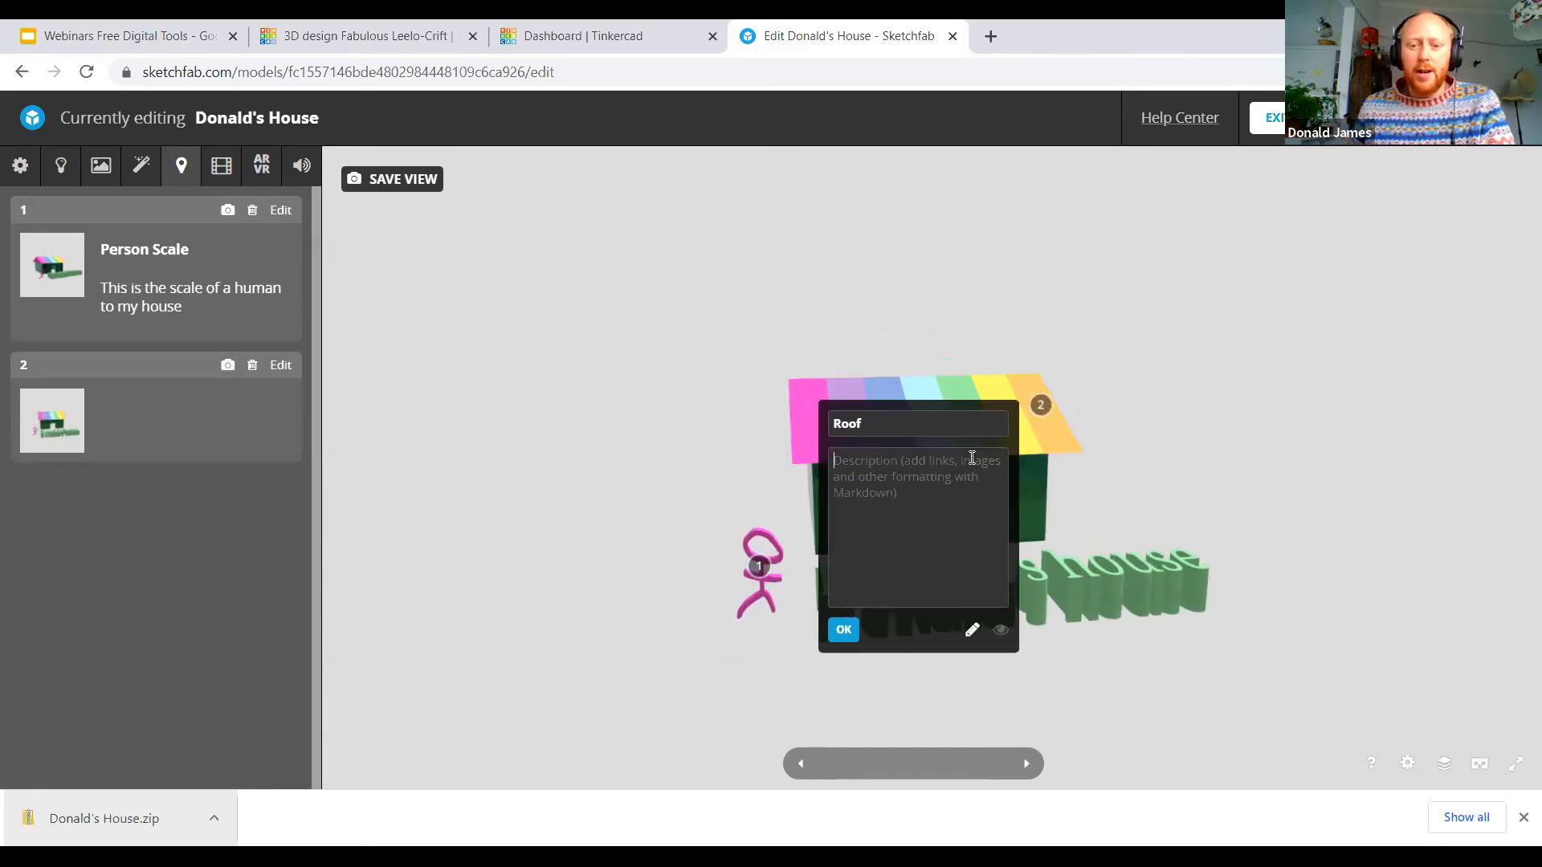
text(Ra)
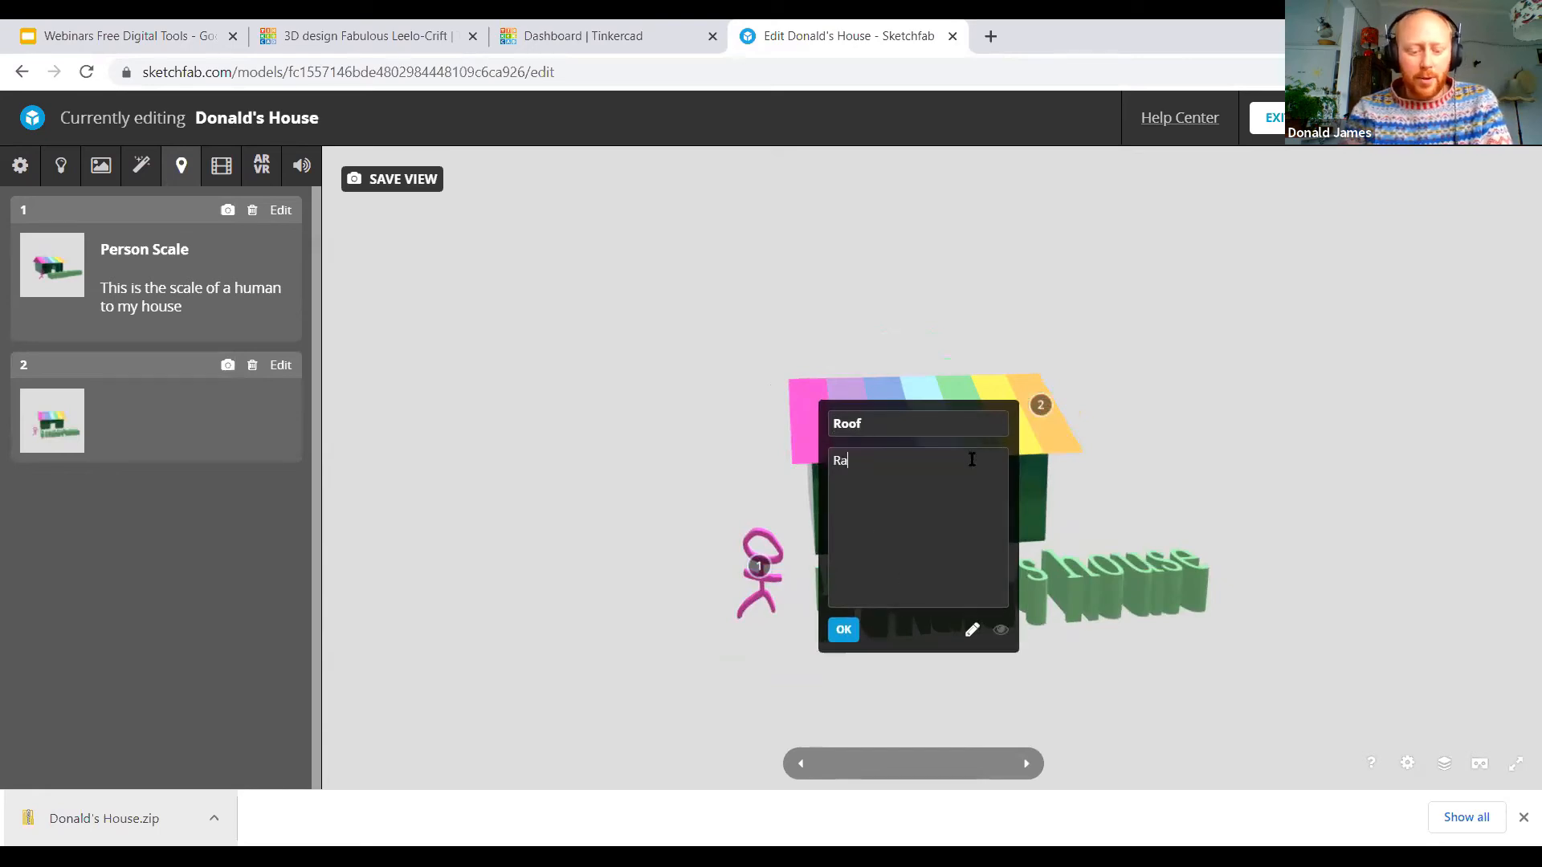
text(inbow roof bec)
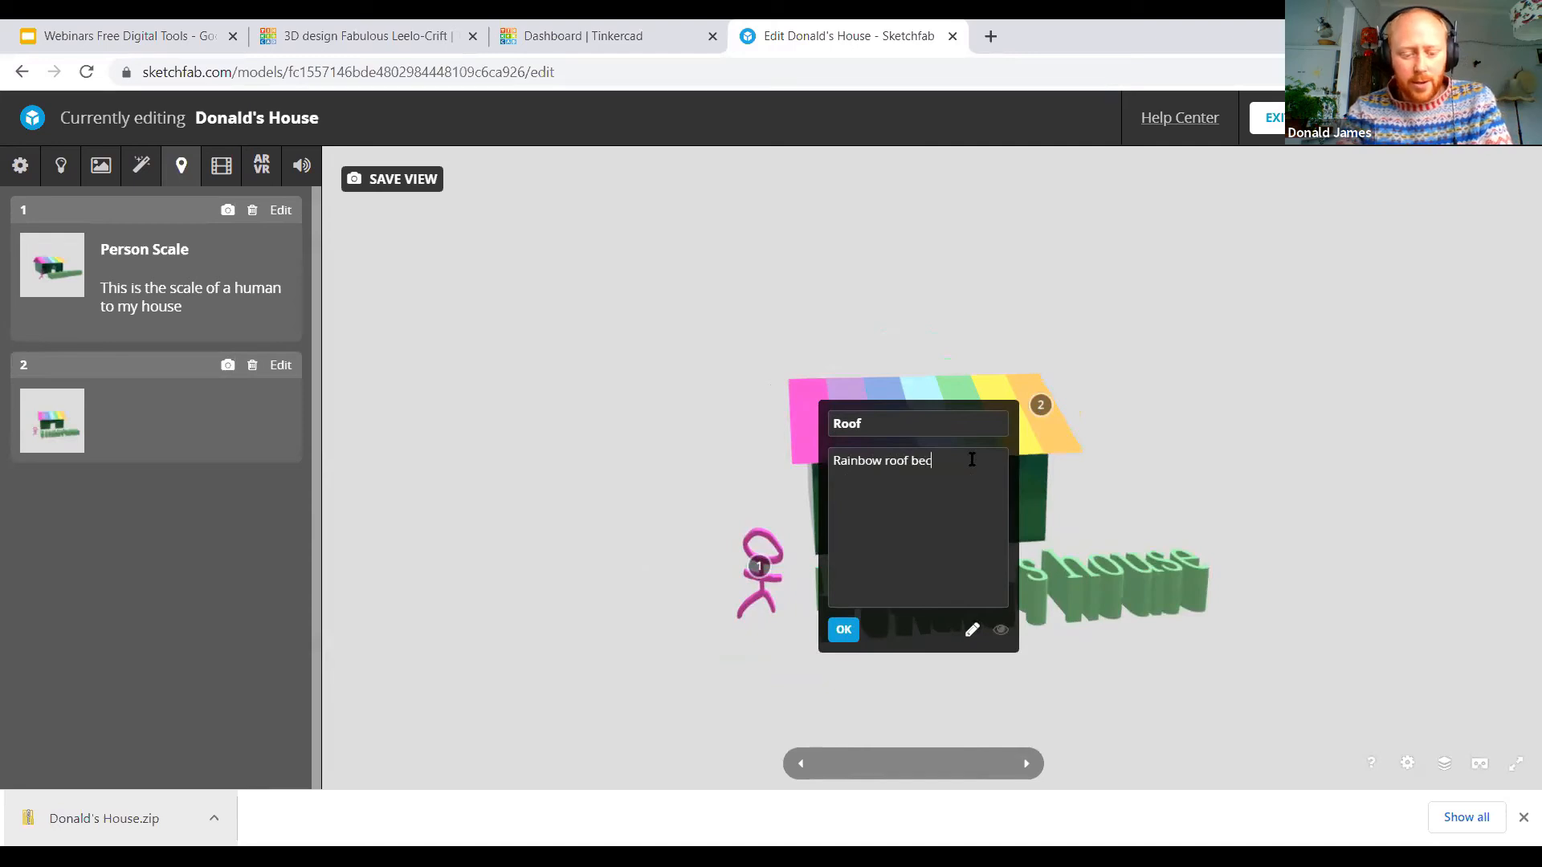
text(ause it's solar po)
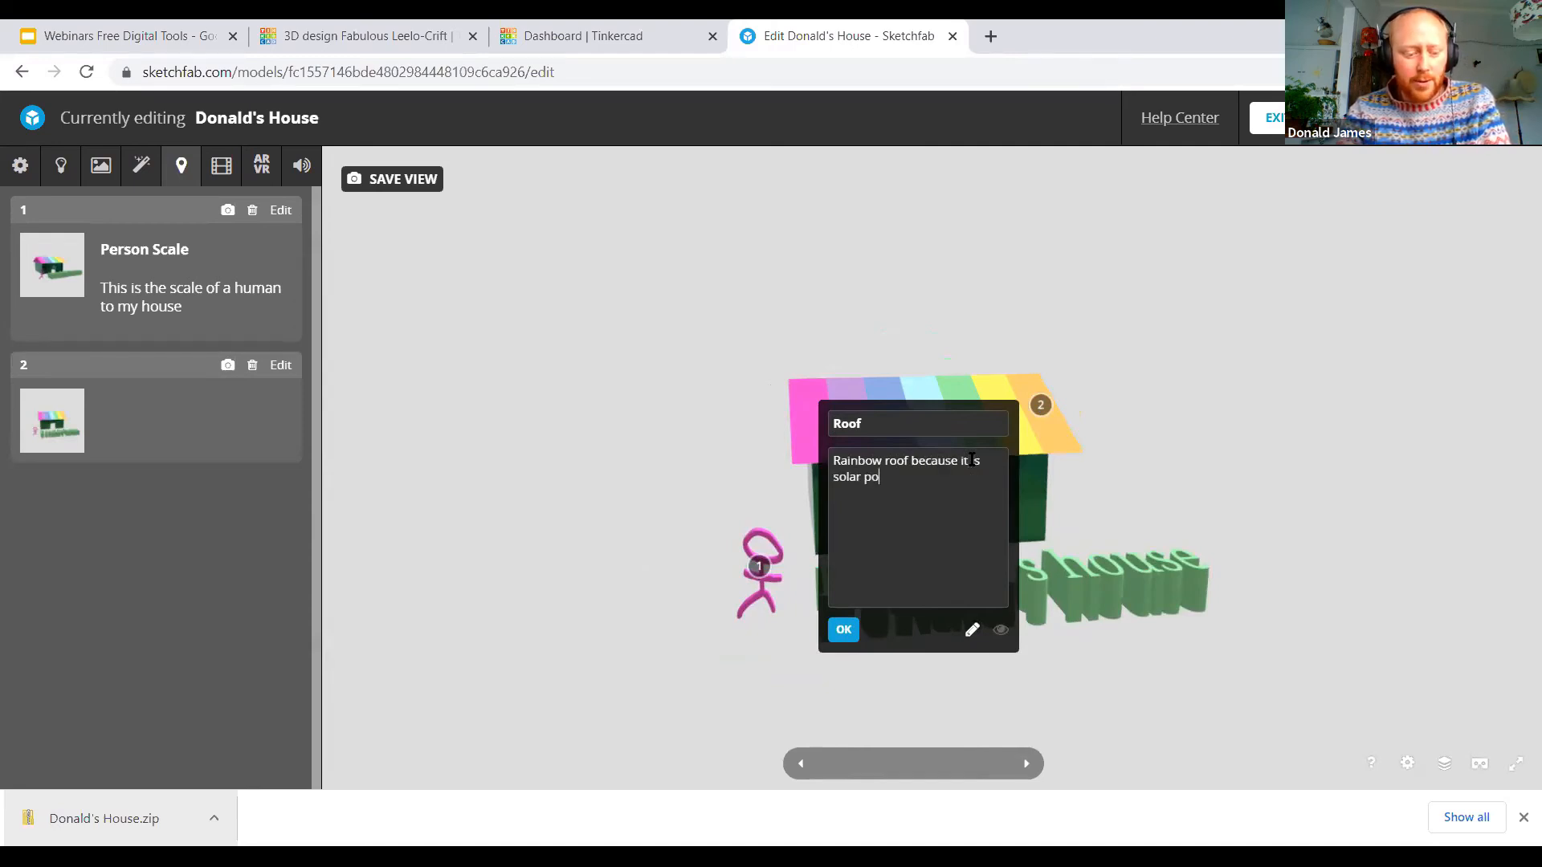
text(wered and )
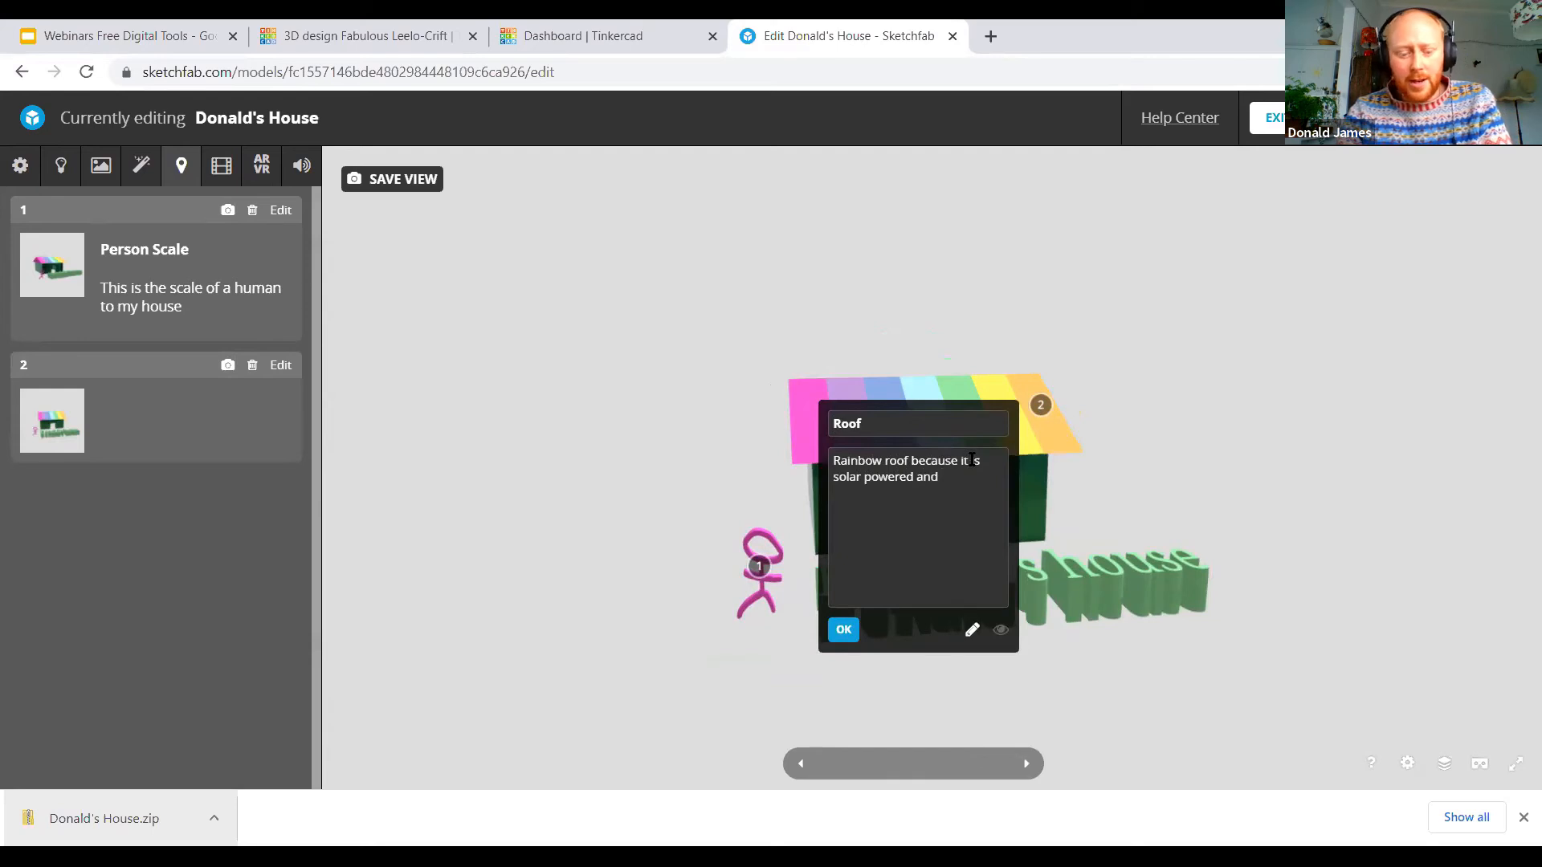
text(collects rain water/)
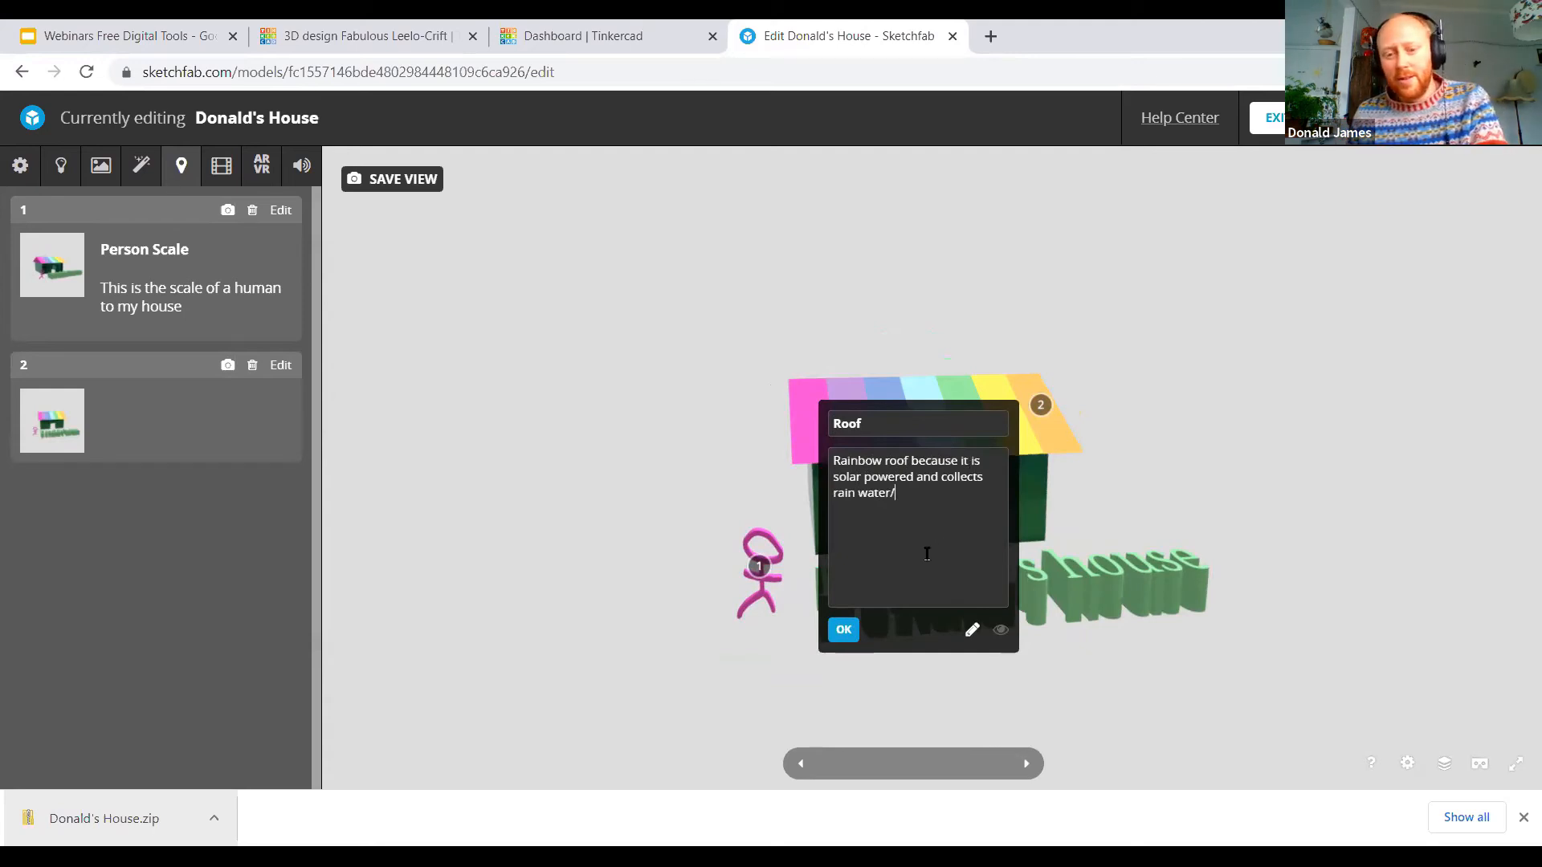
key(BackSpace)
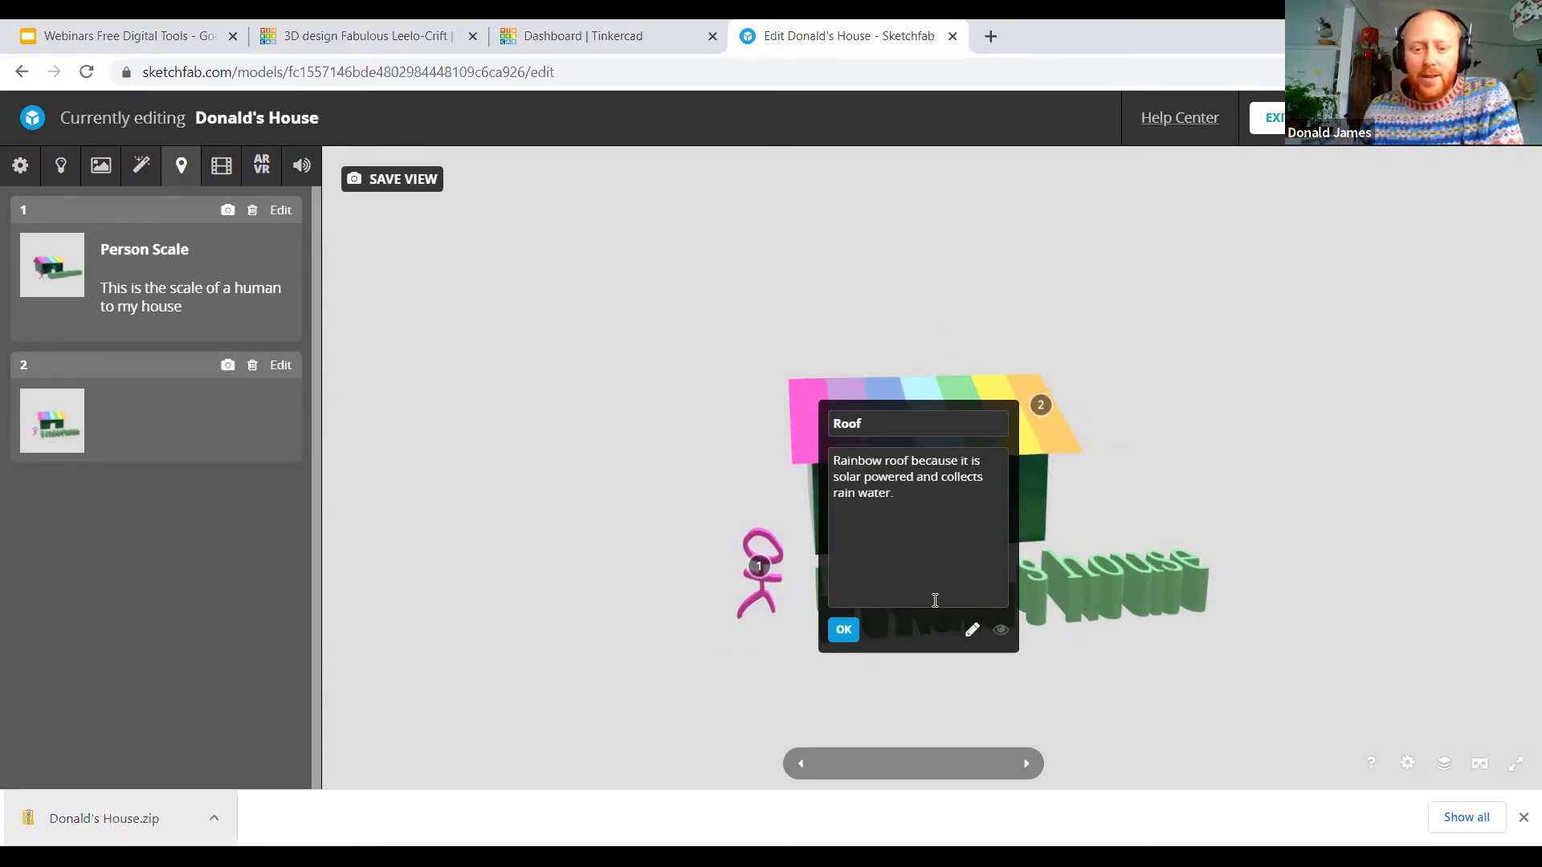
click(843, 629)
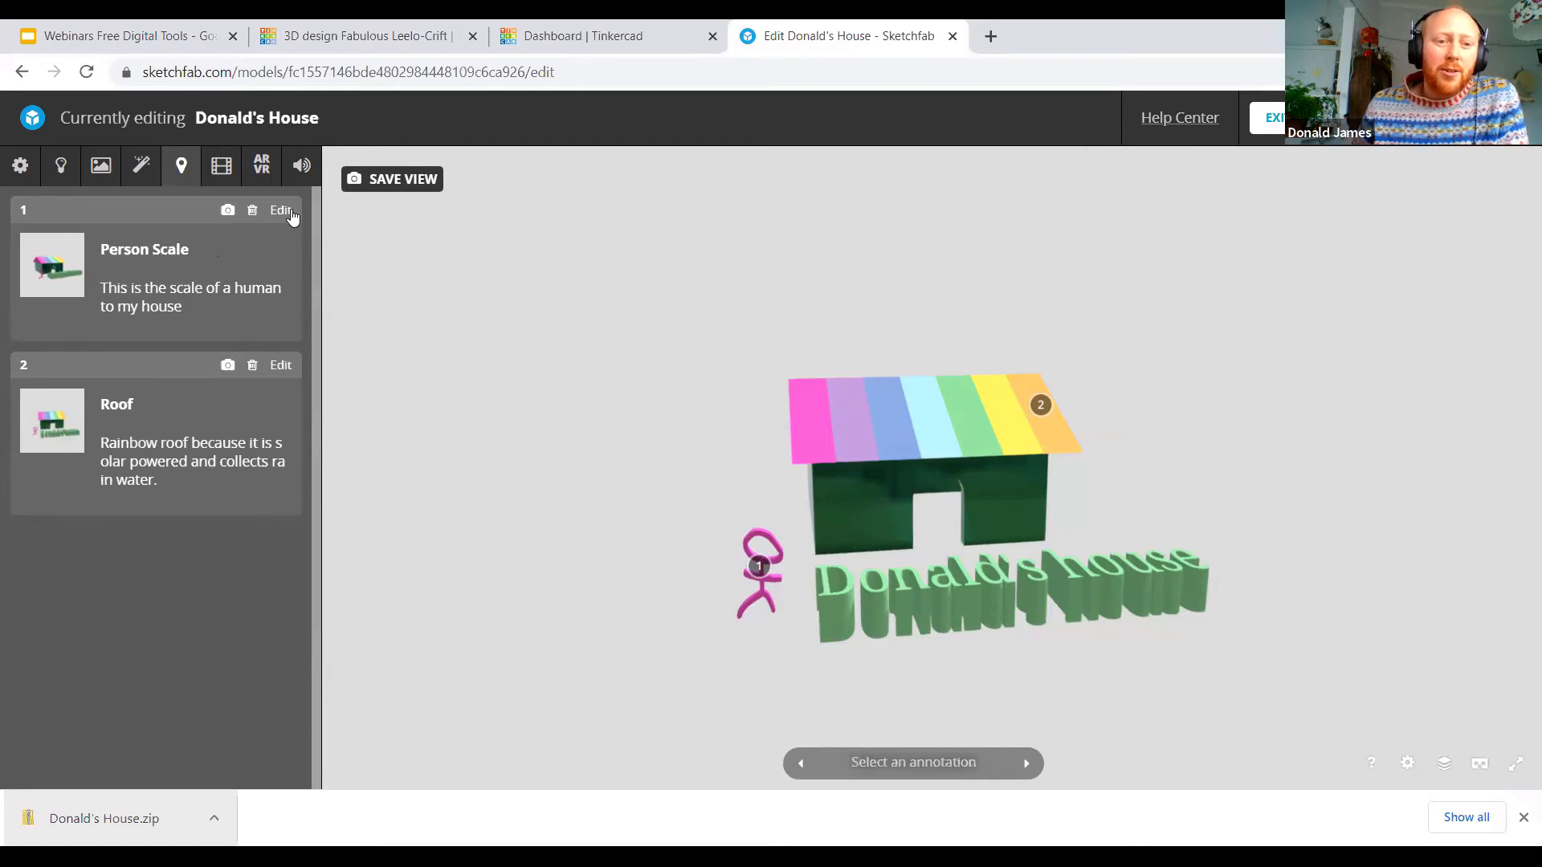
Step: Open the virtual and augmented reality settings and reduce the world scale to about 8.79
click(301, 165)
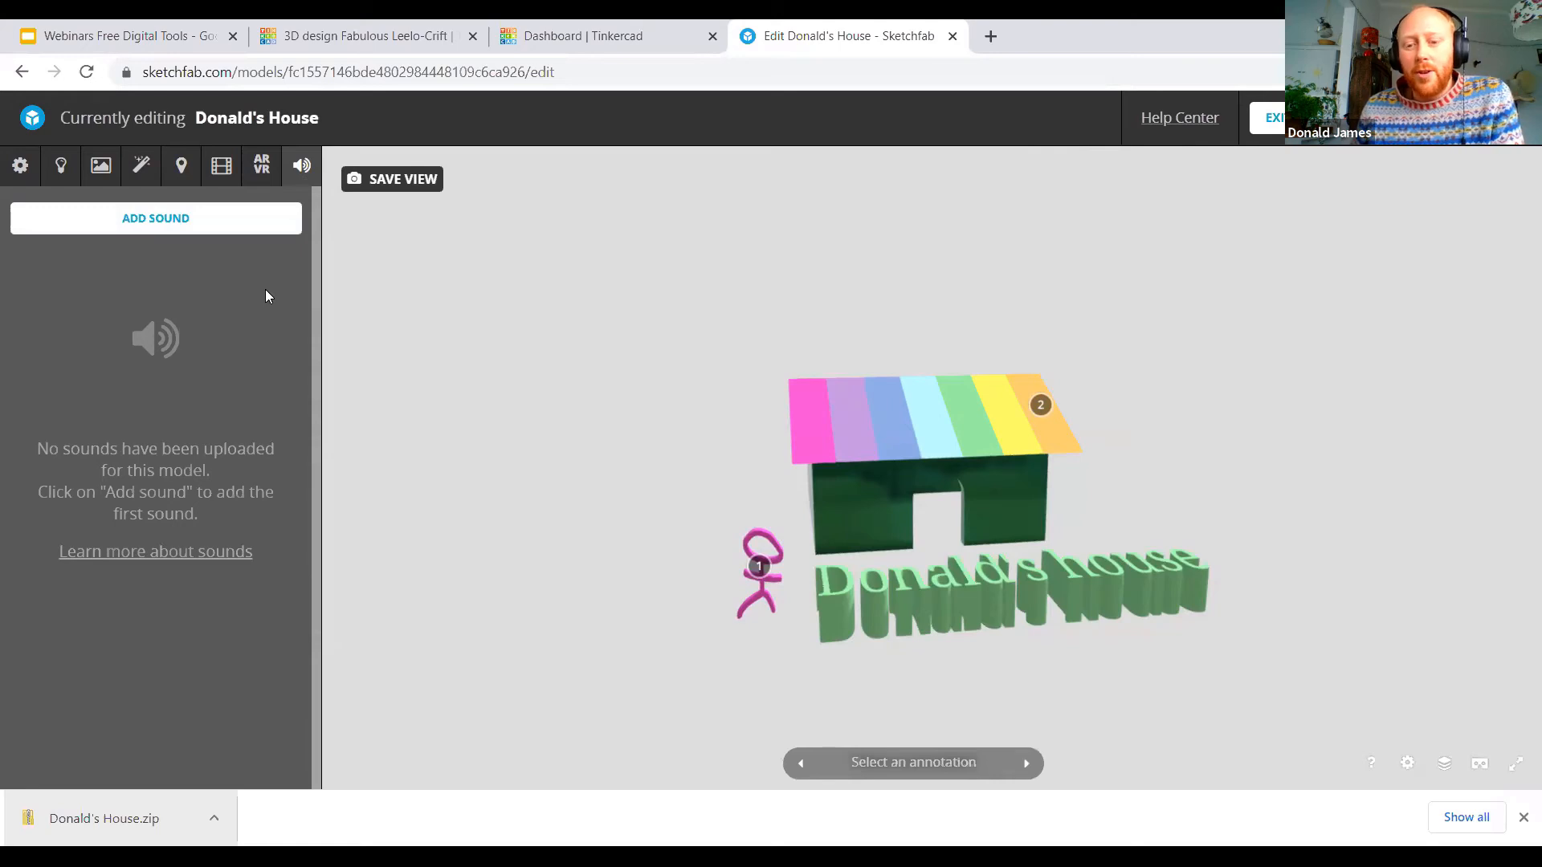
click(263, 166)
drag(436, 489, 554, 534)
click(158, 691)
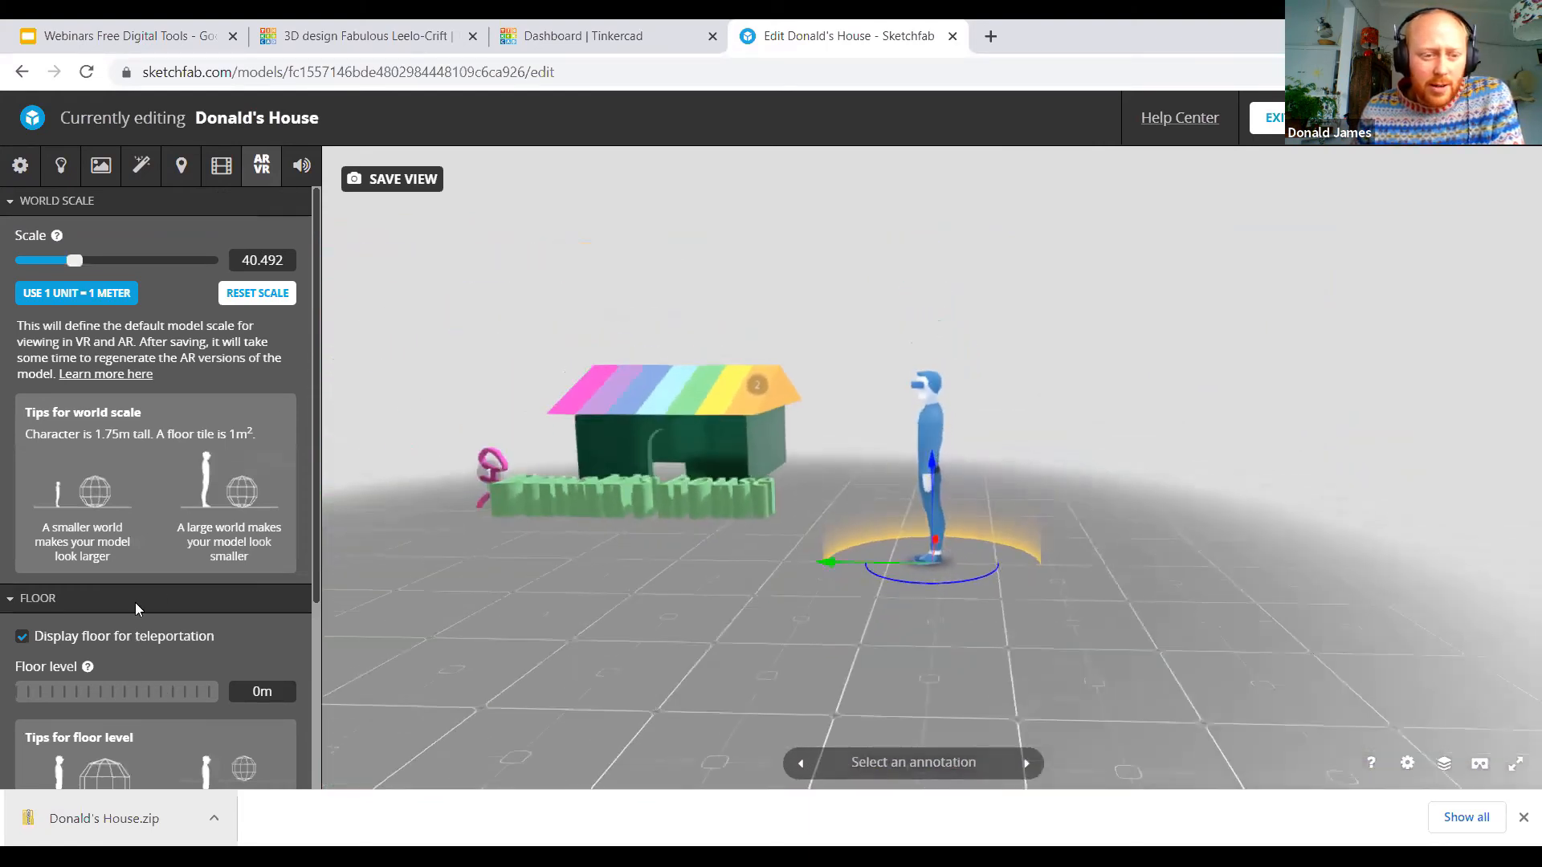
drag(74, 257, 55, 259)
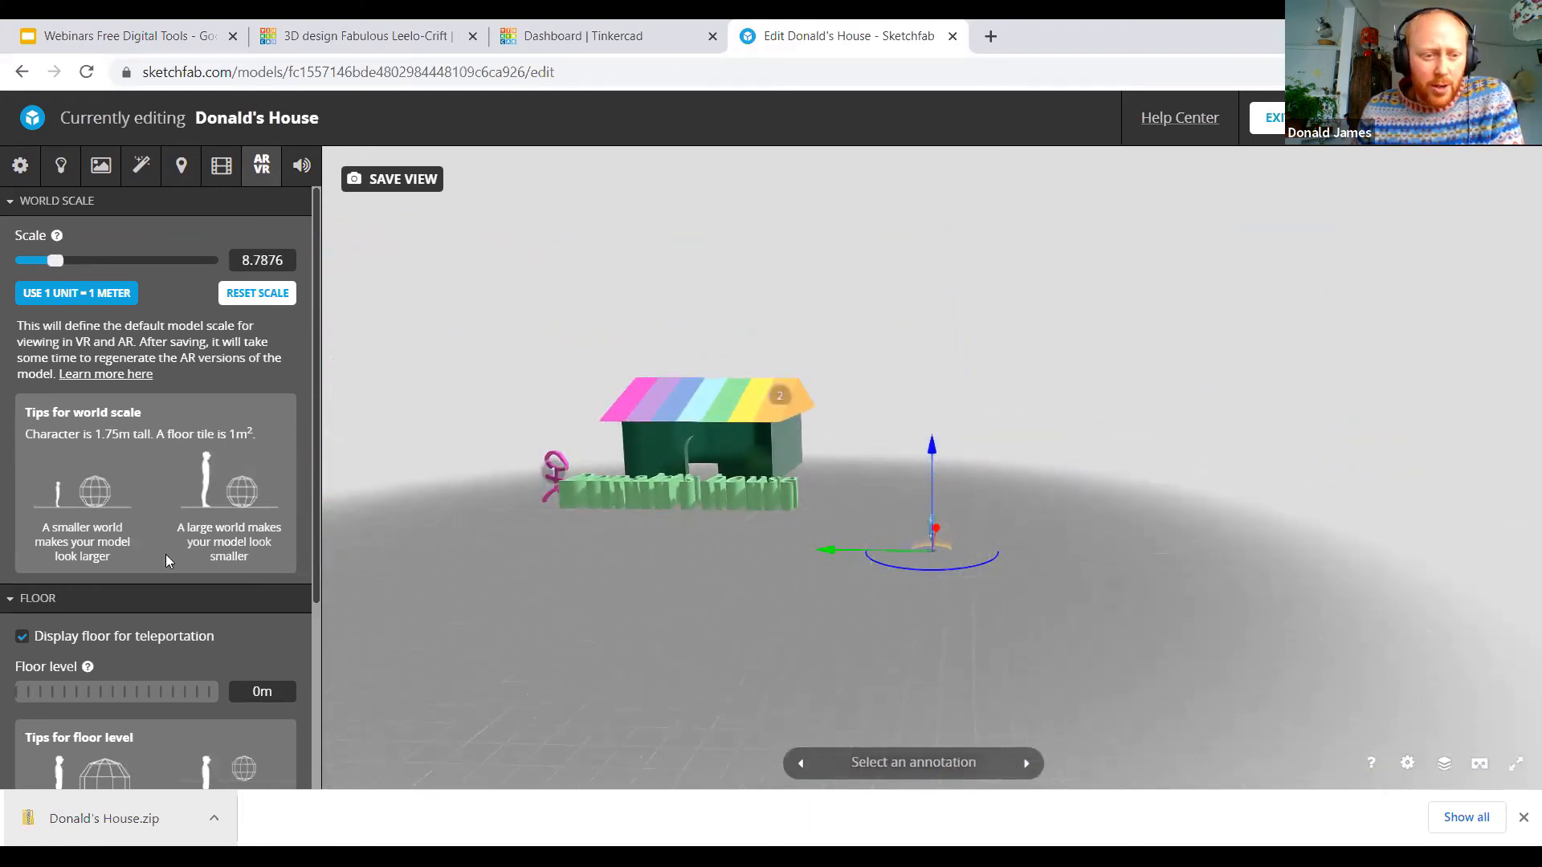
Step: Raise the floor to about 2.79 m with the character moved near the stick figure, and set the world scale to about 11.33
drag(97, 695, 128, 695)
drag(918, 479, 570, 526)
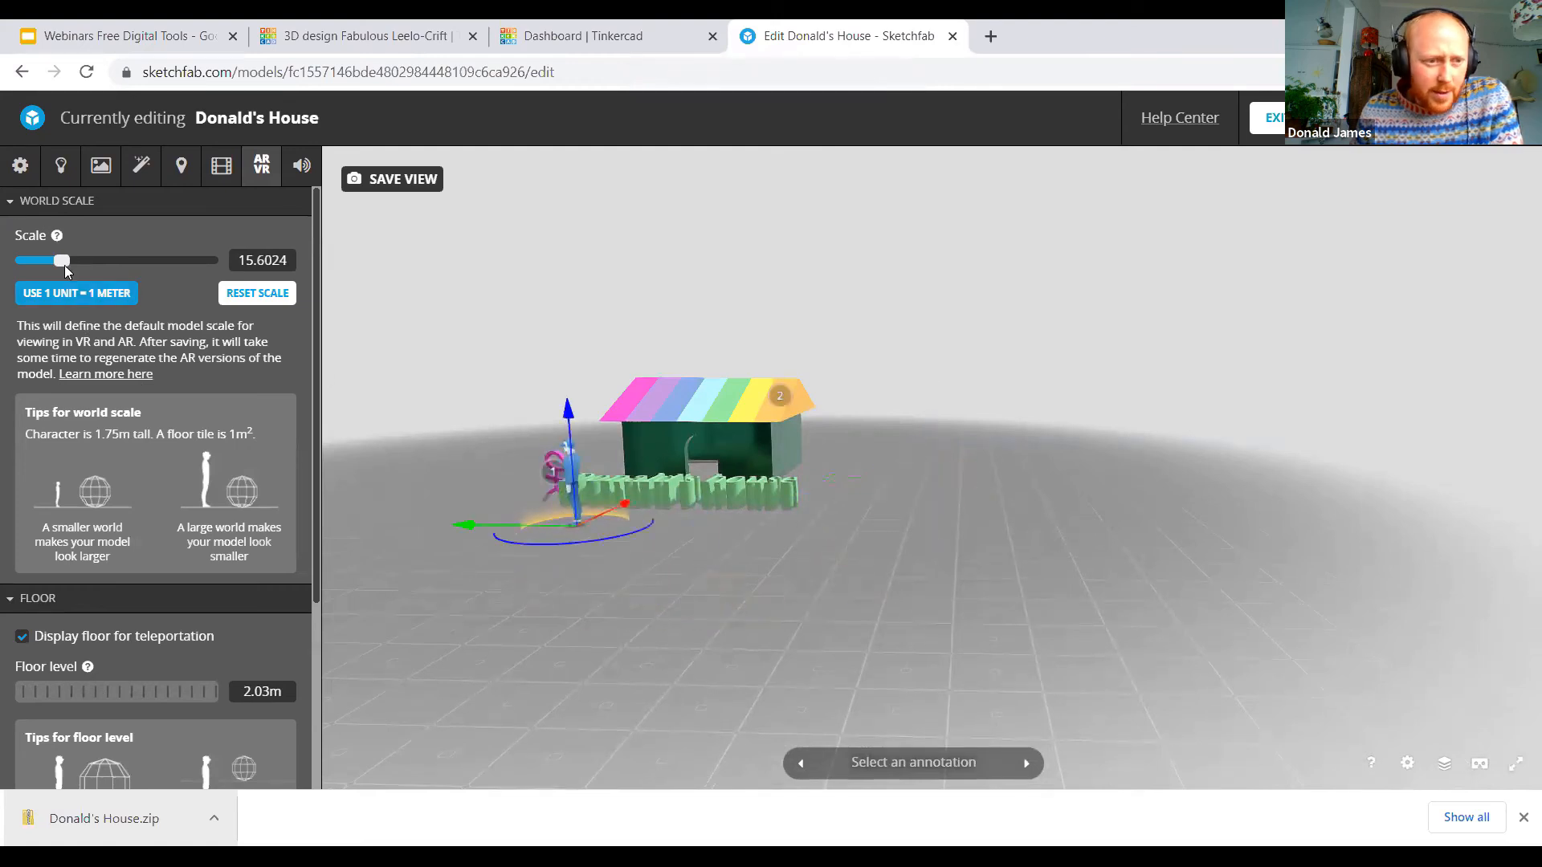
drag(61, 264, 53, 259)
drag(430, 526, 1318, 574)
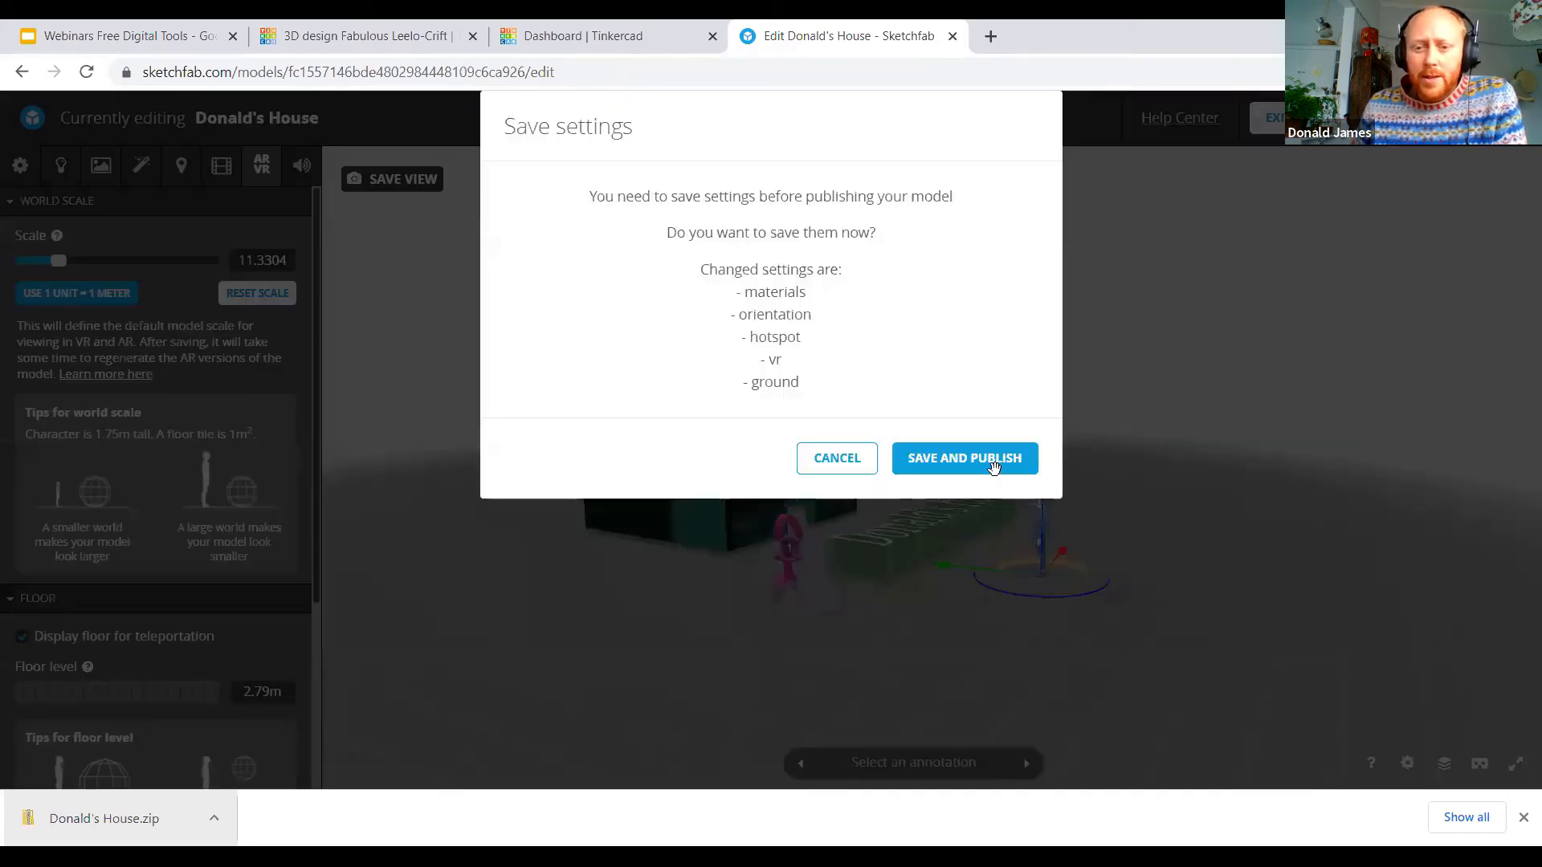
Step: Save the changed settings and publish the model, copy its share link, and leave the 3D editor
click(994, 466)
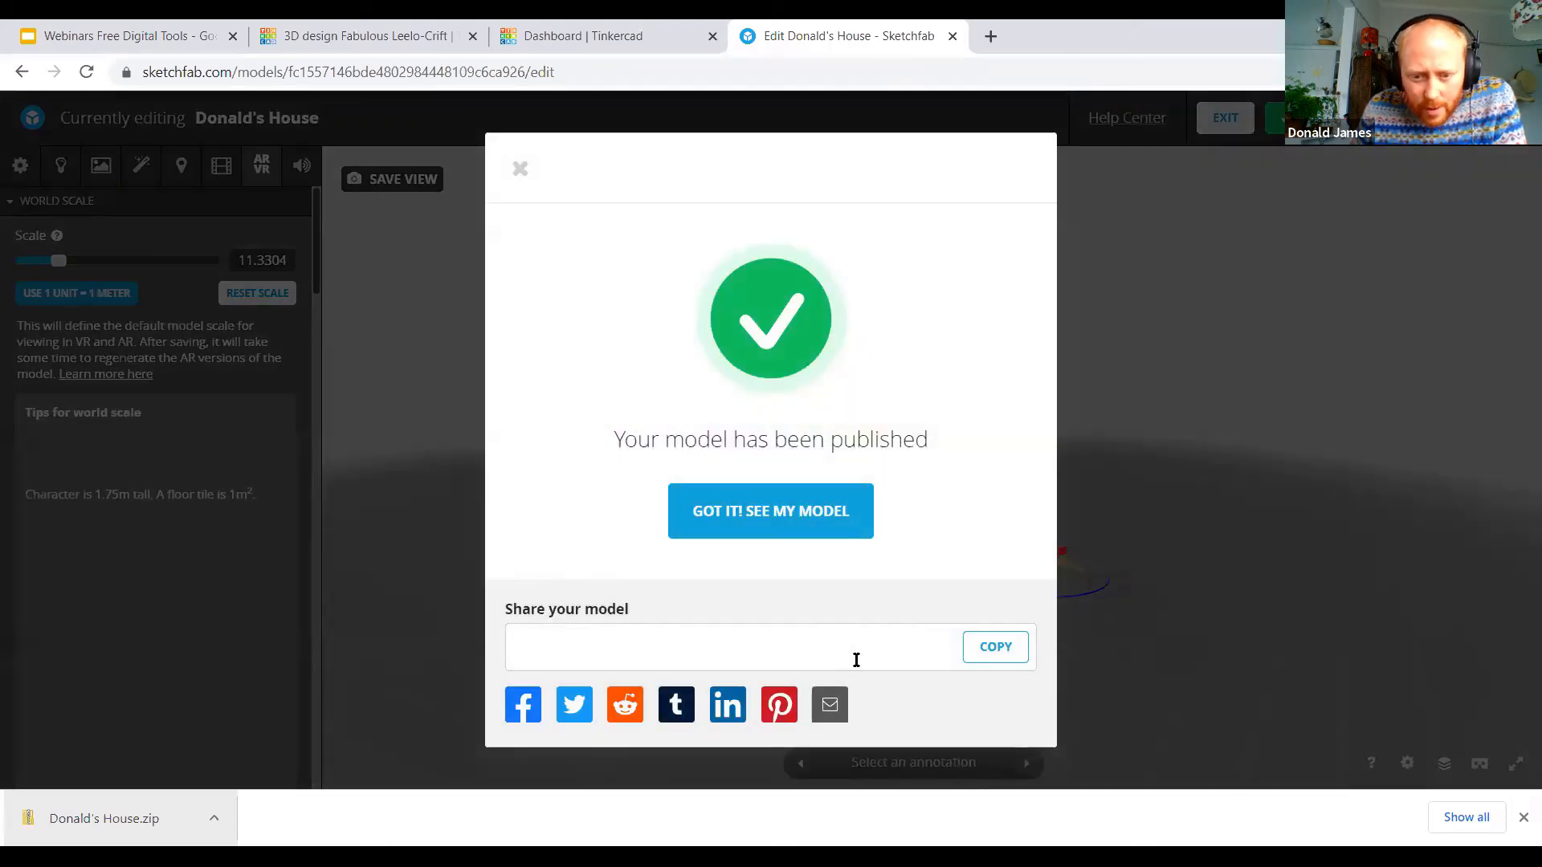
click(997, 647)
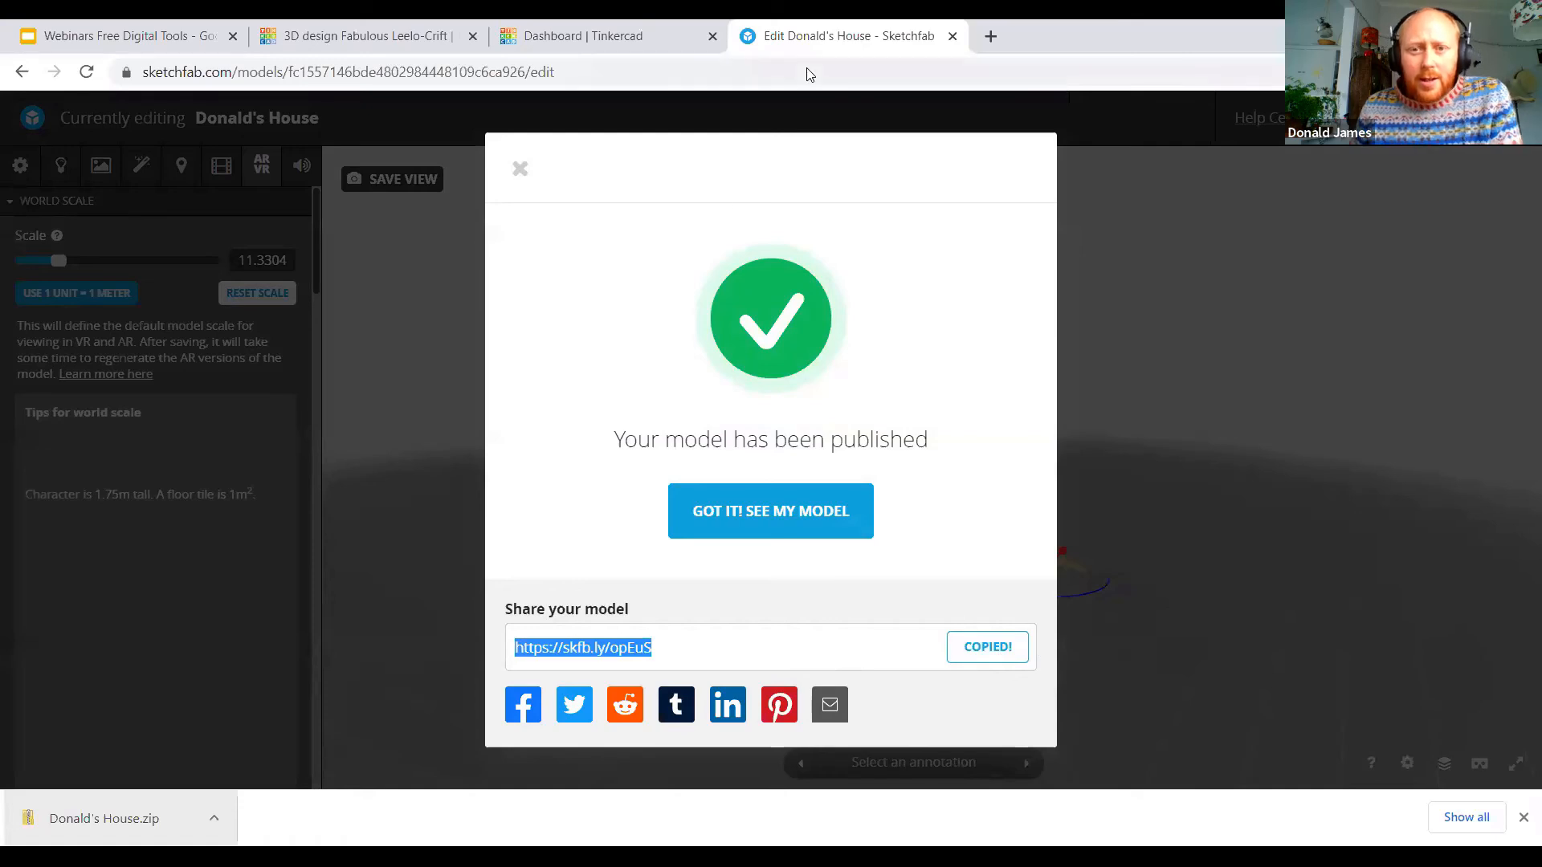
click(897, 506)
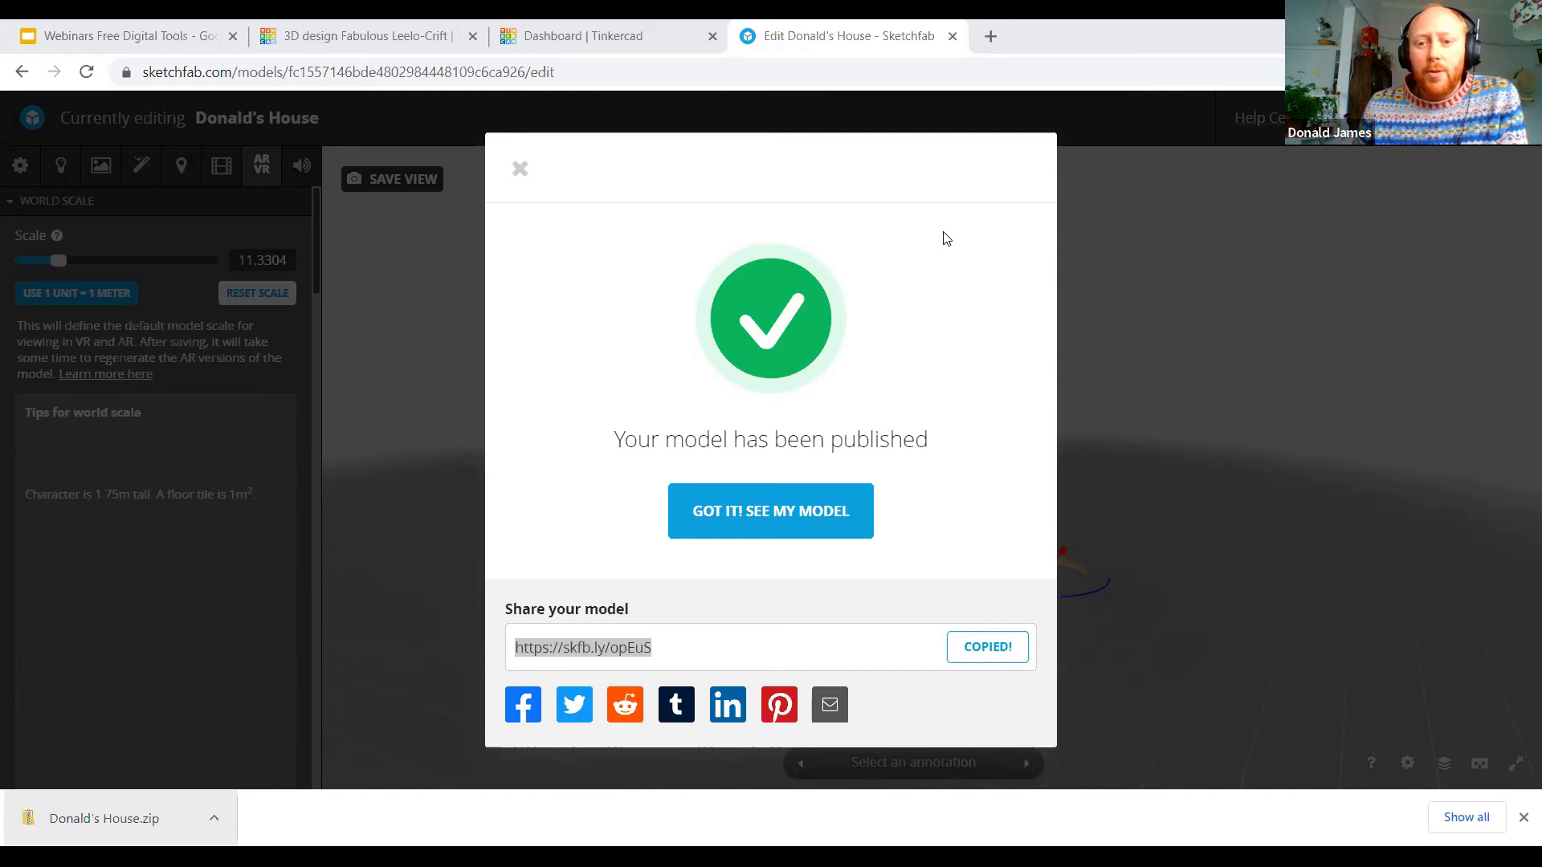
click(519, 171)
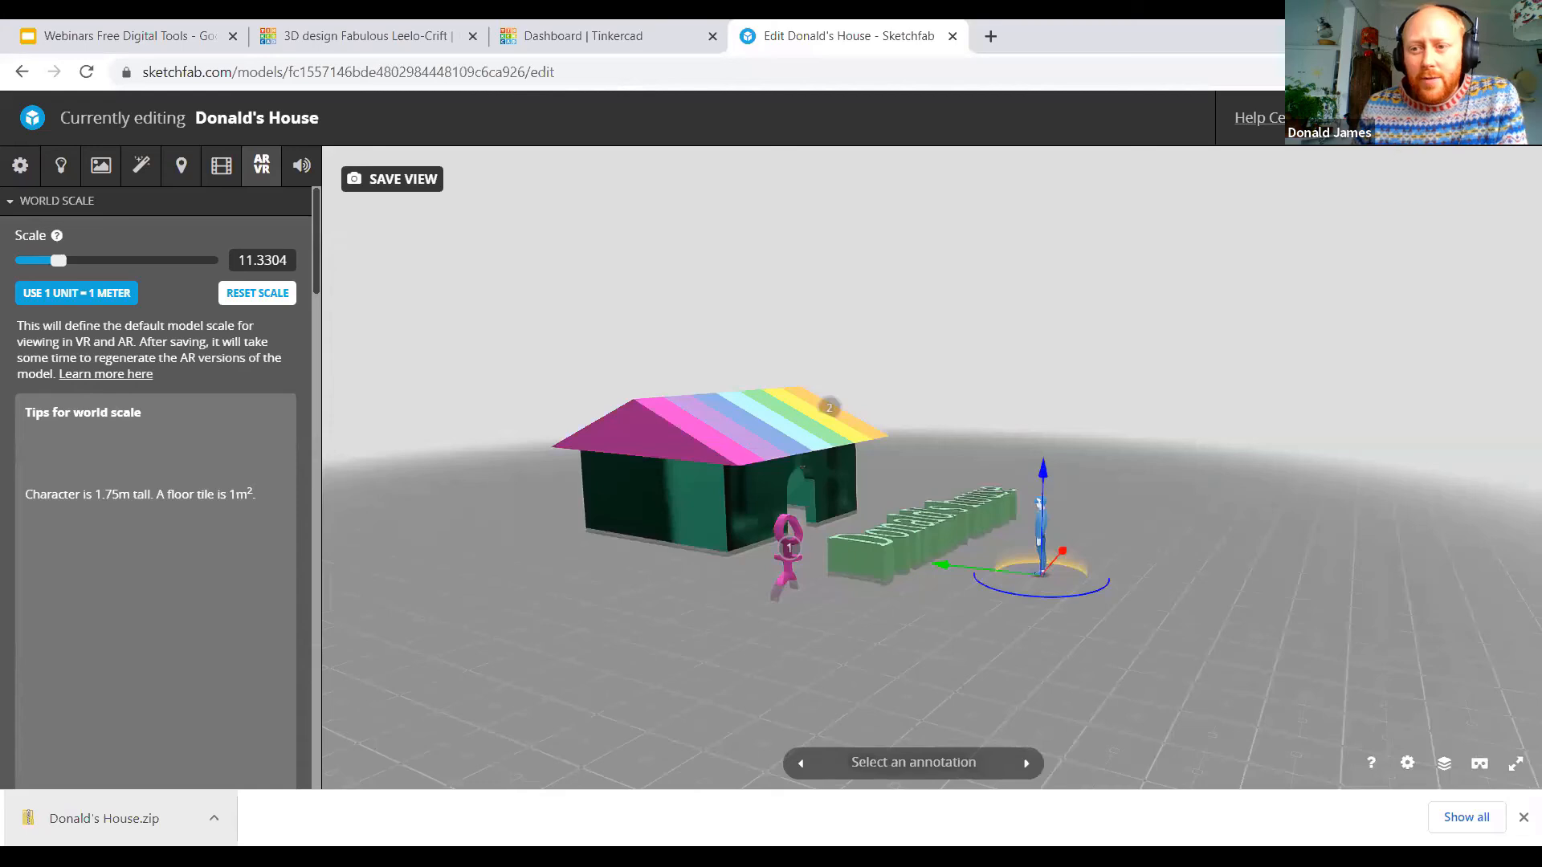
click(1499, 118)
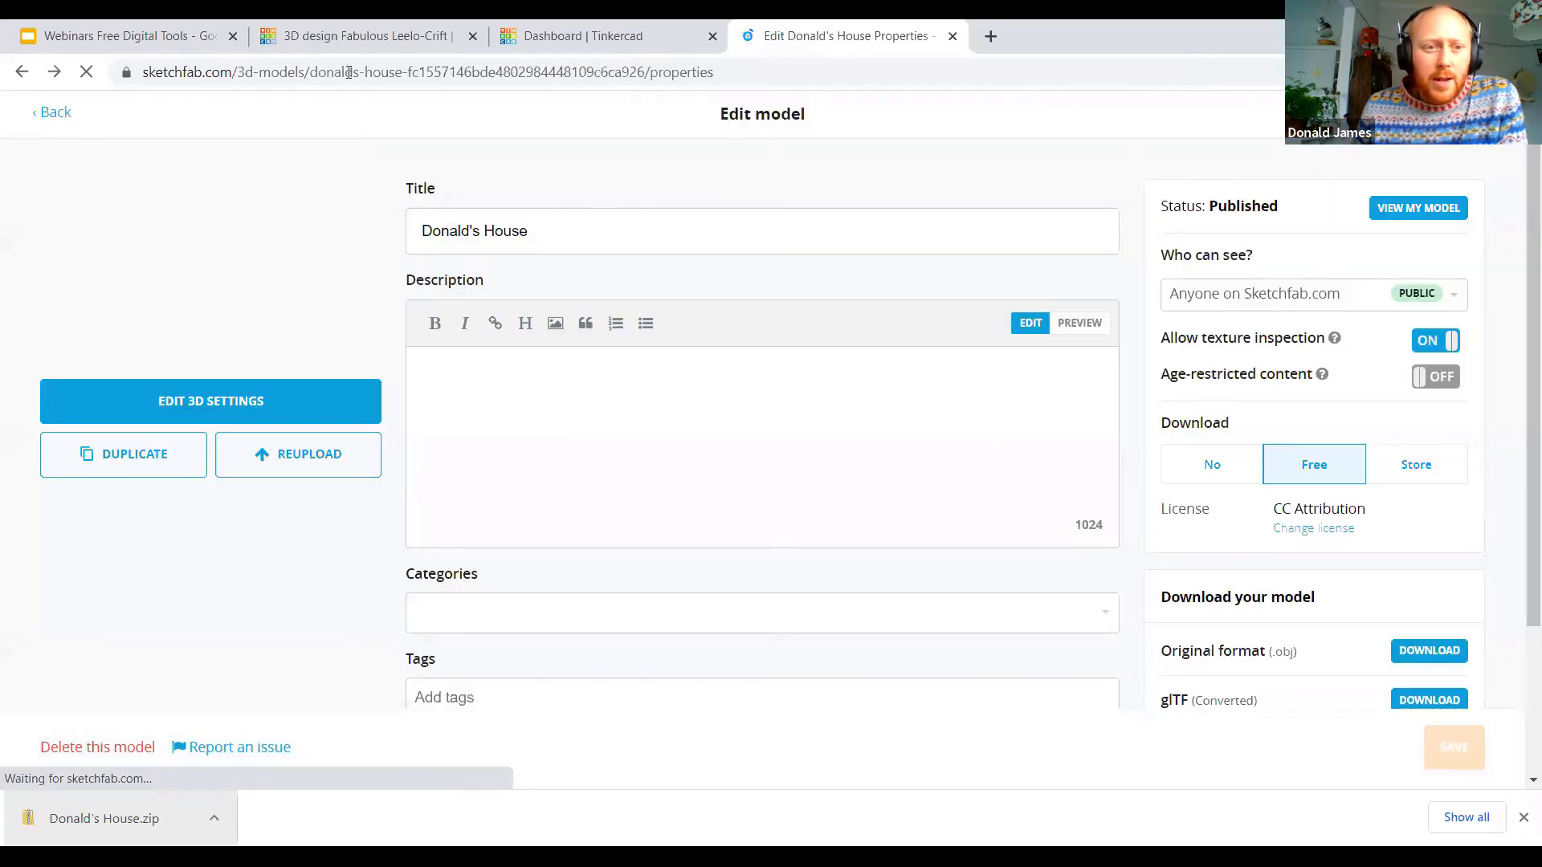
Step: Switch to the Google Slides presentation, look through the slides after "Tinkercad & Sketchfab", return to "3D design extensions", and dismiss the downloads bar
click(138, 36)
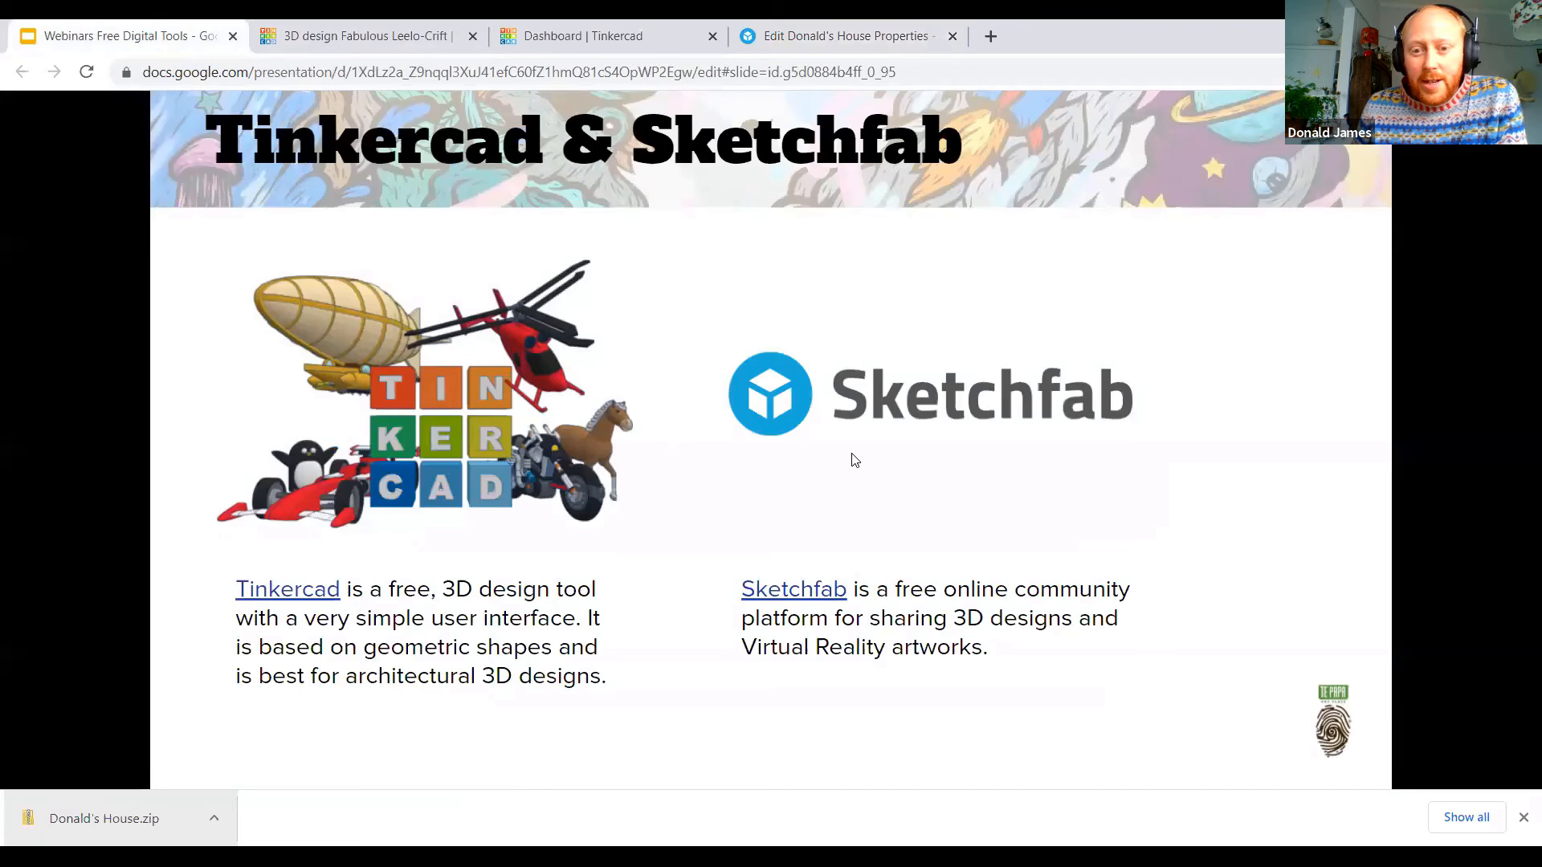
click(854, 459)
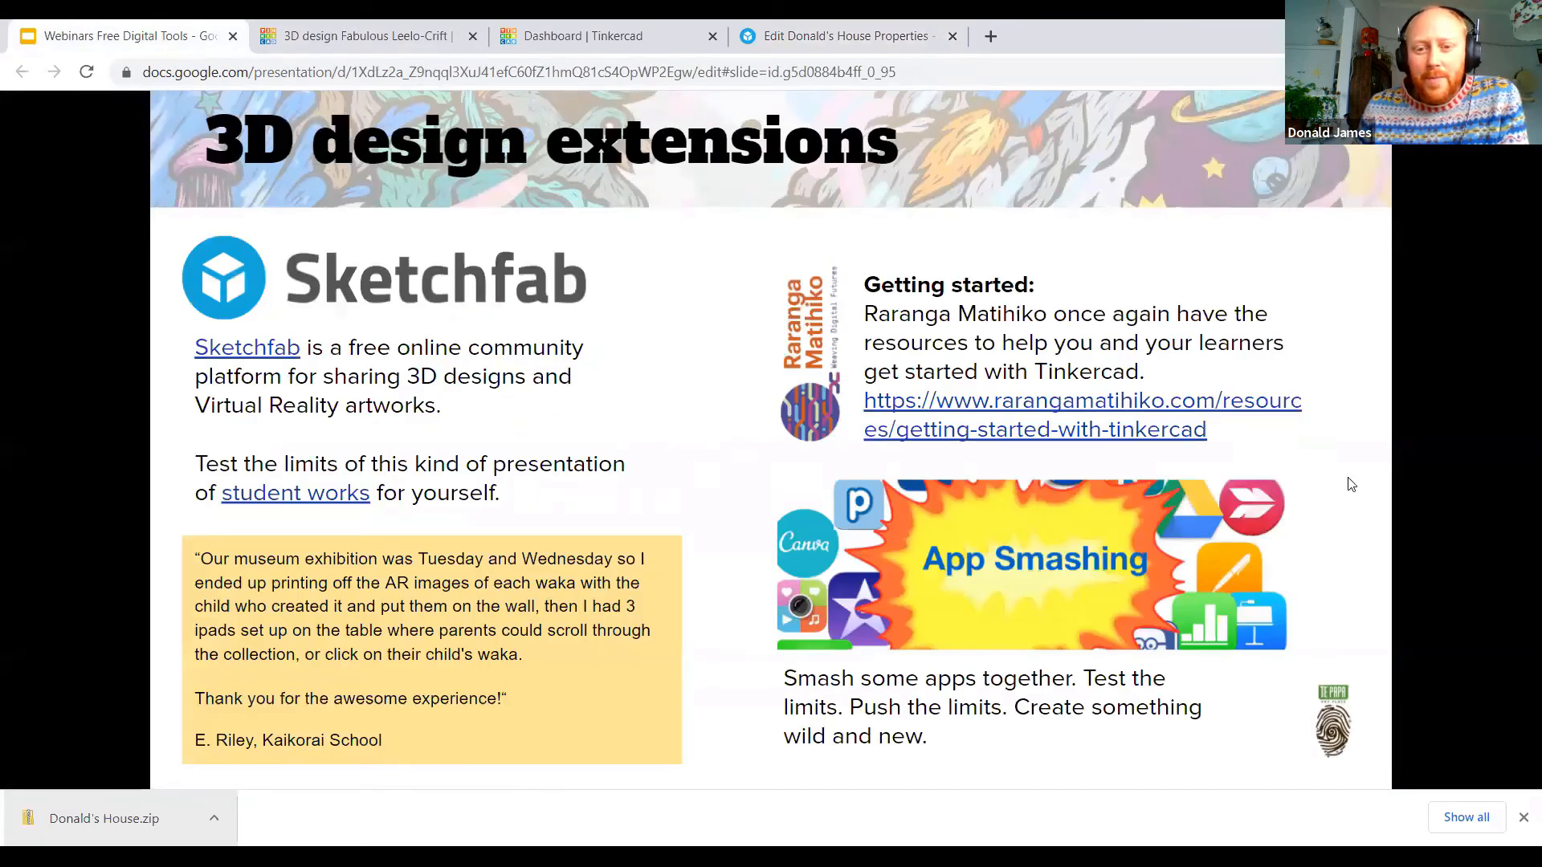
click(622, 334)
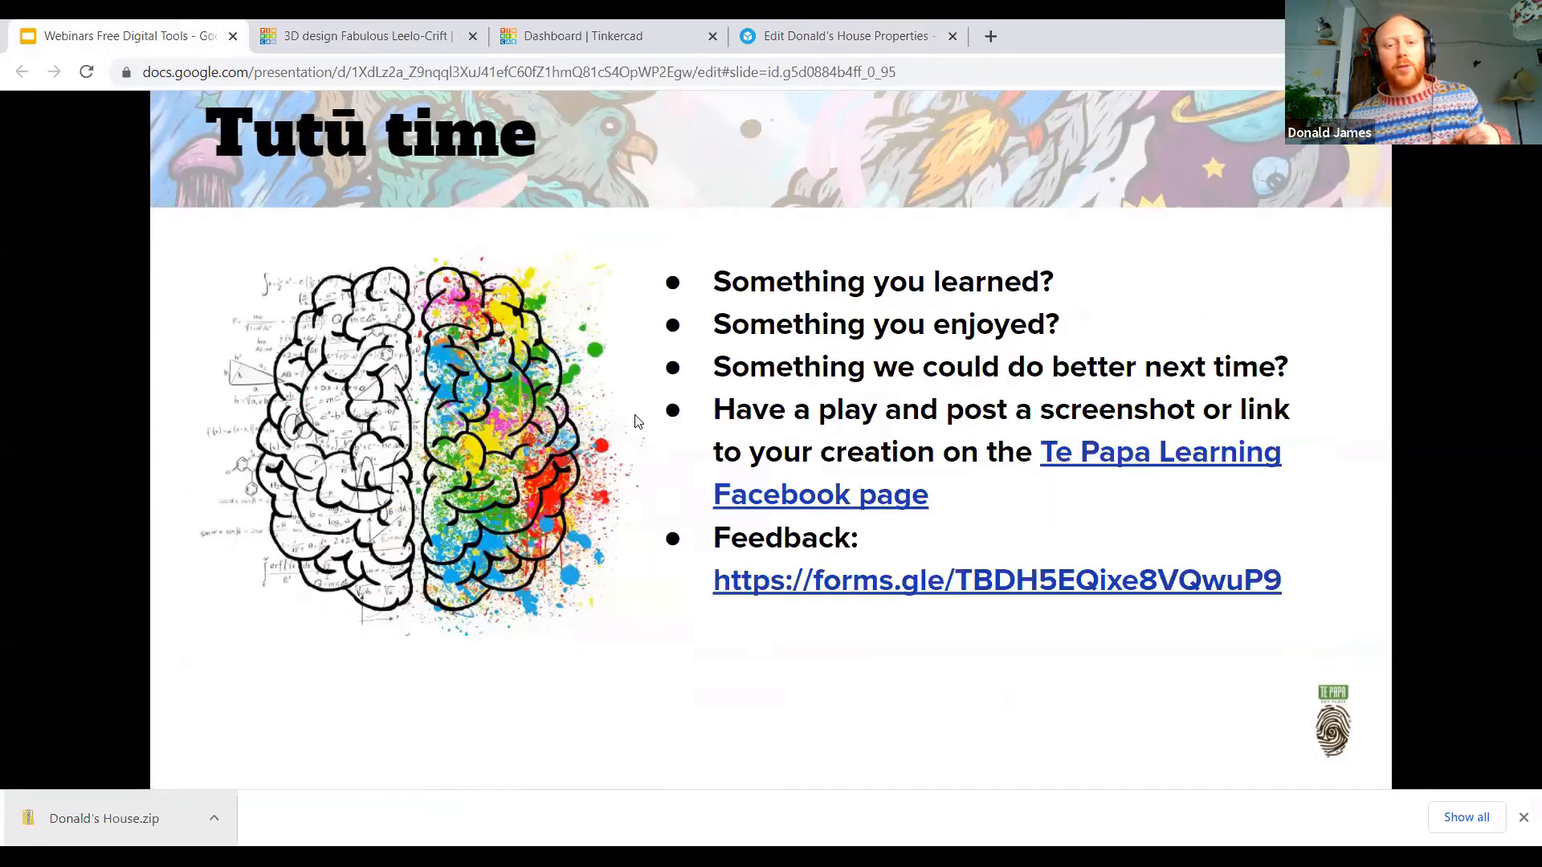
click(355, 493)
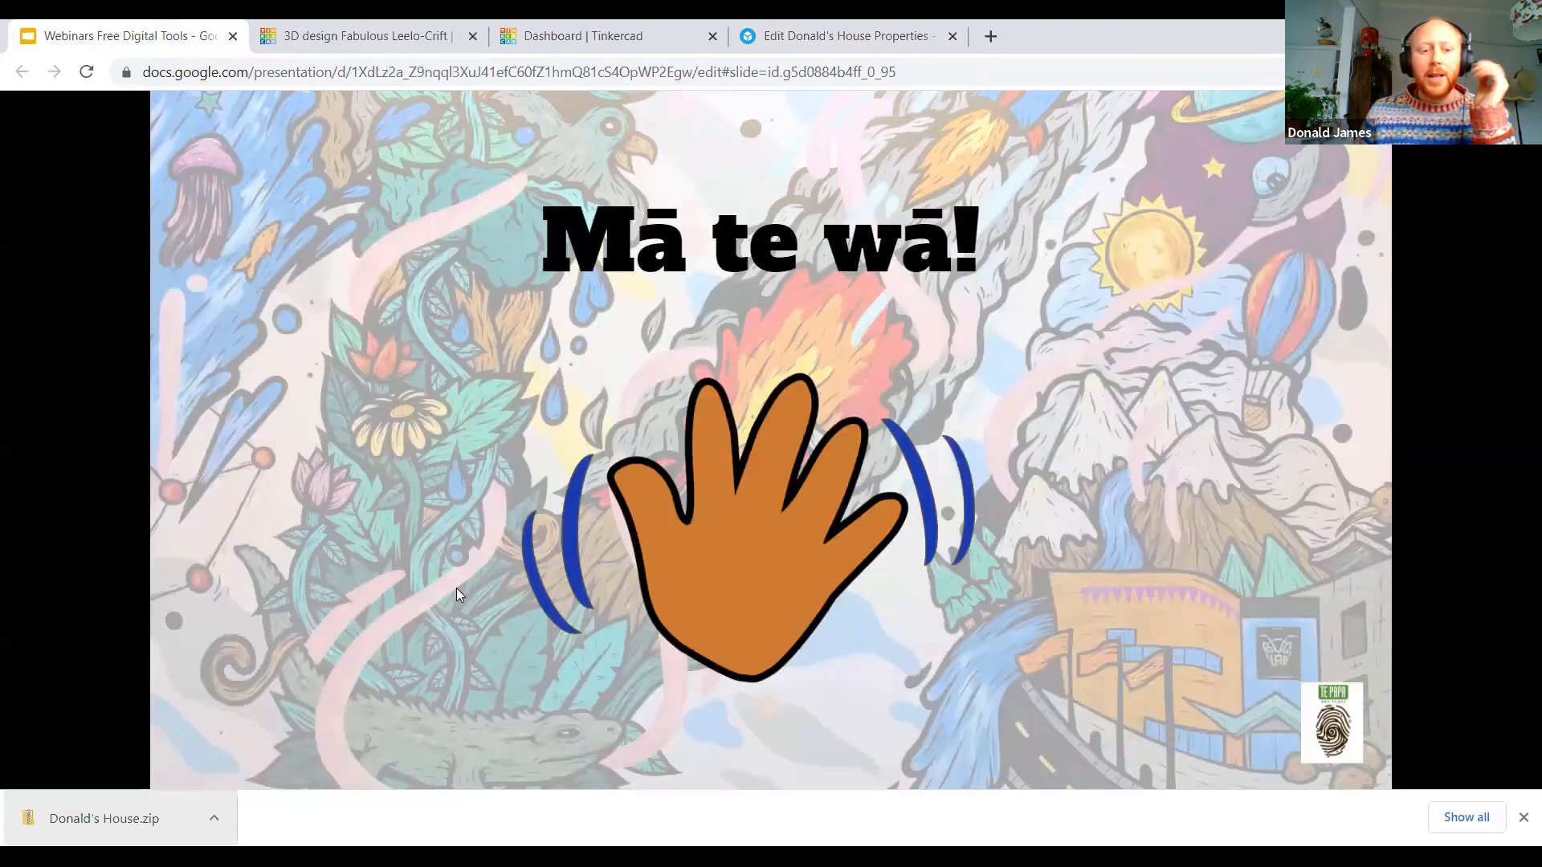
click(334, 773)
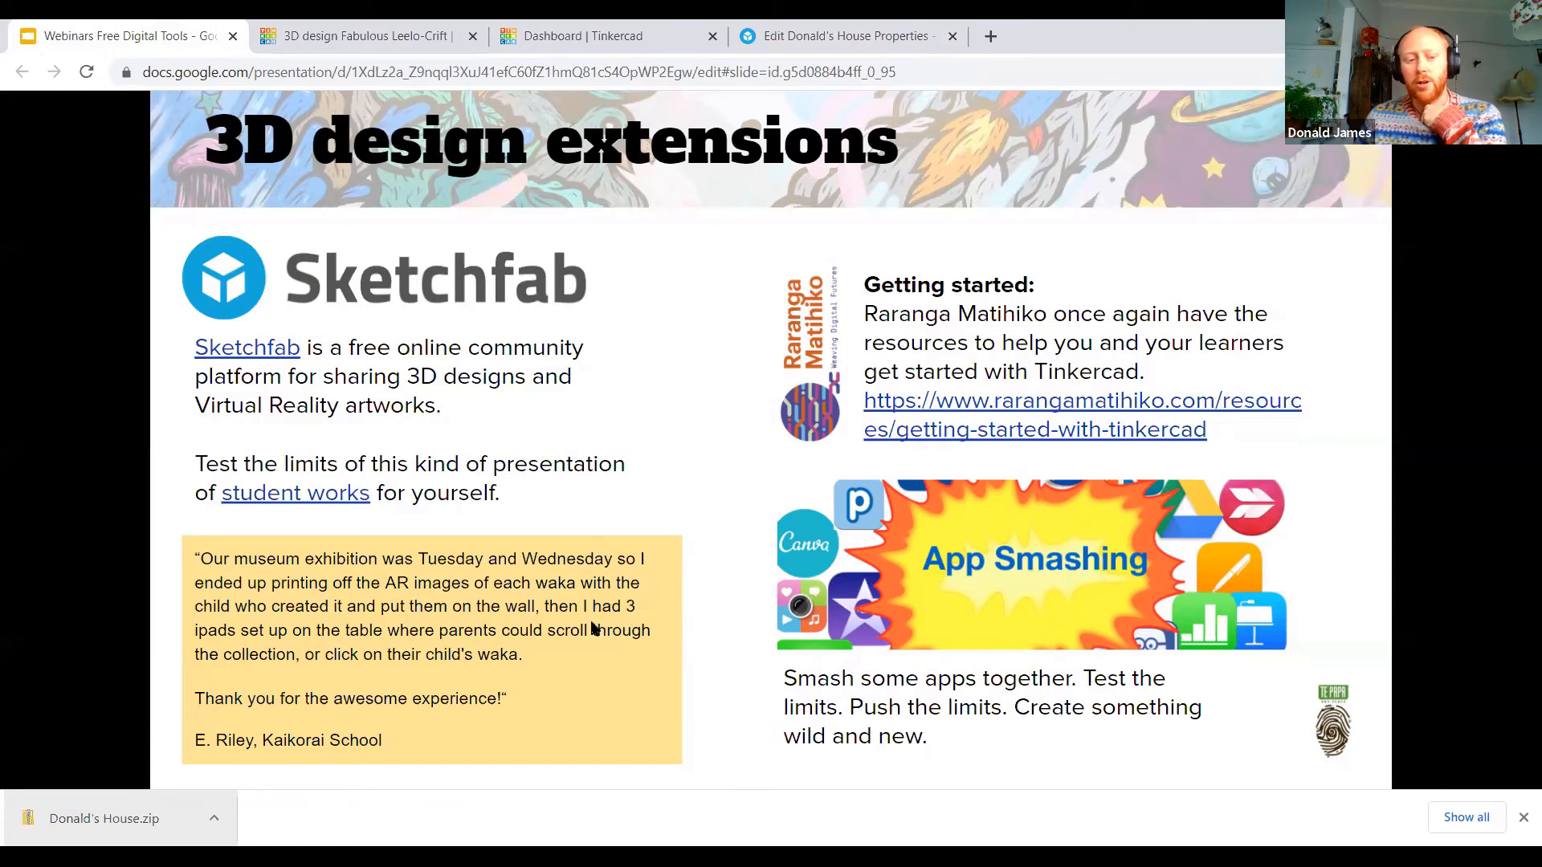
click(1522, 818)
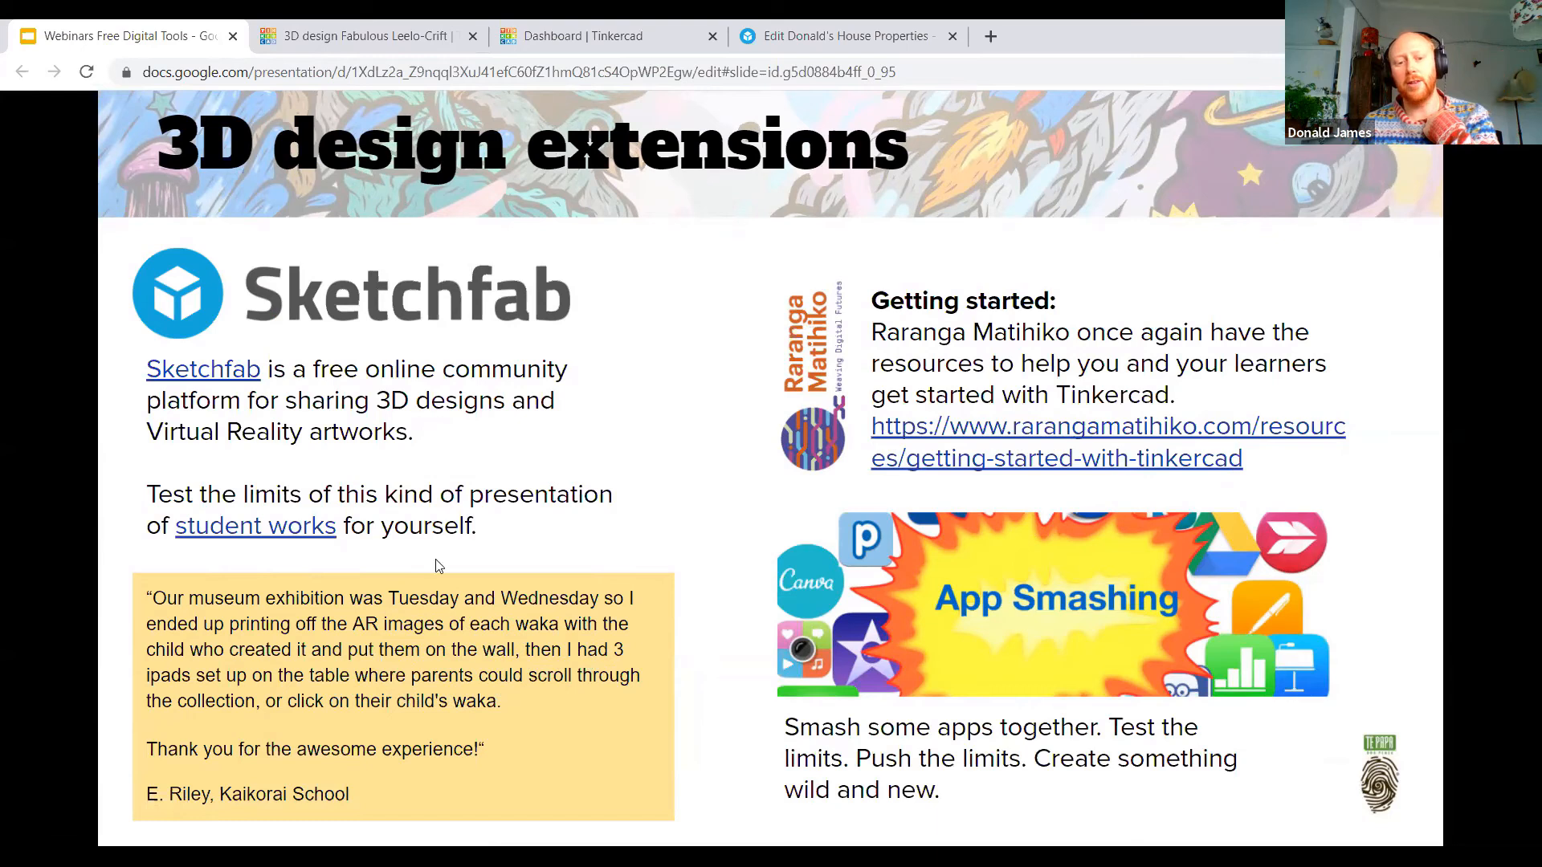
Step: Open the linked student works on Sketchfab, examine the models in the Waka Hourua collection, and return to the presentation
click(279, 526)
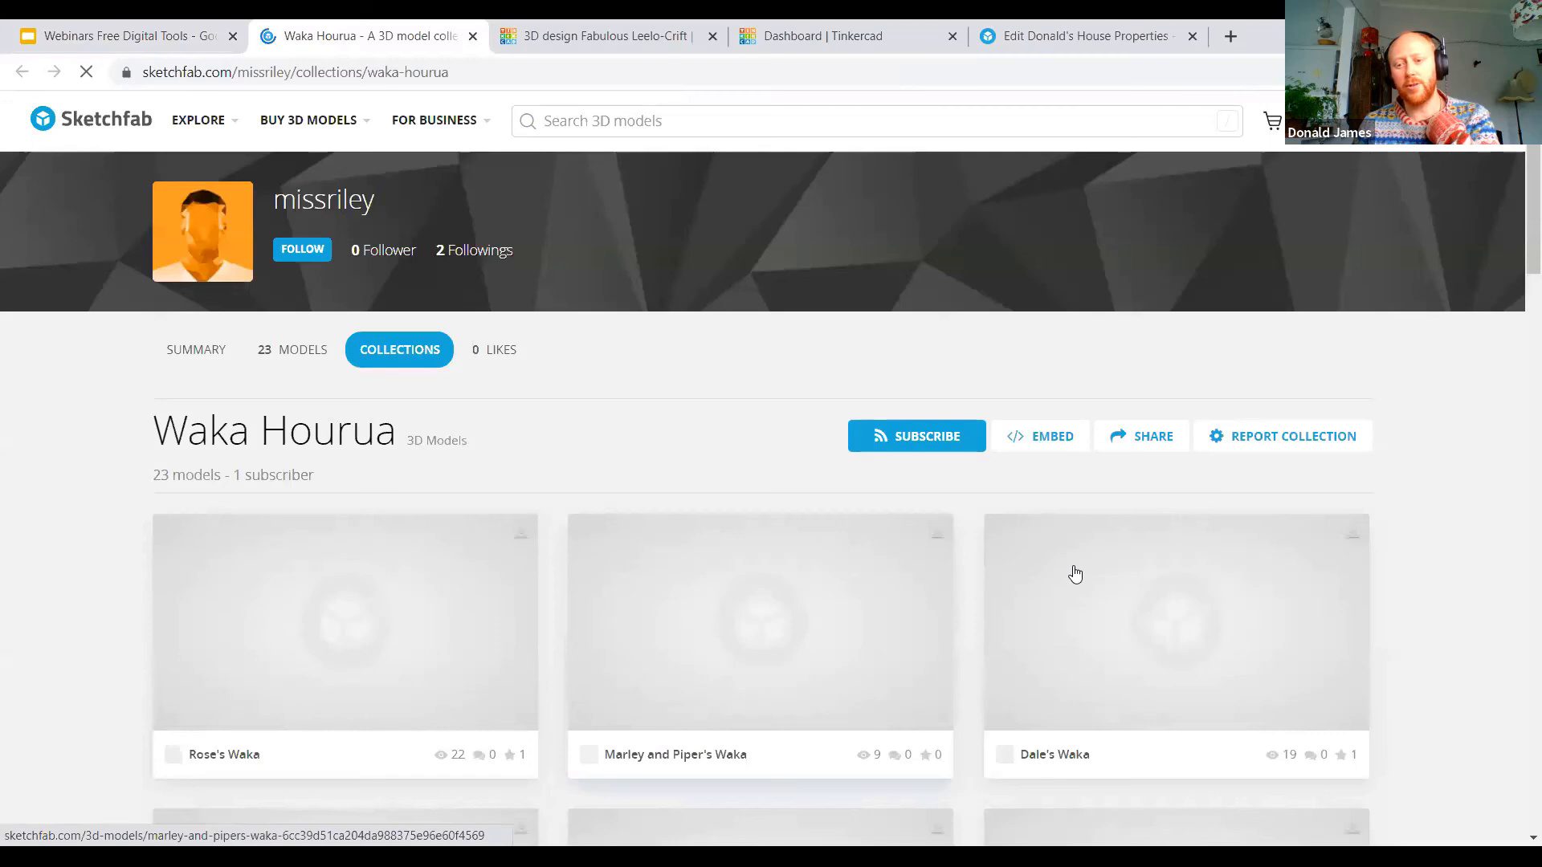
scroll(1172, 614, down, 2)
scroll(1172, 611, down, 8)
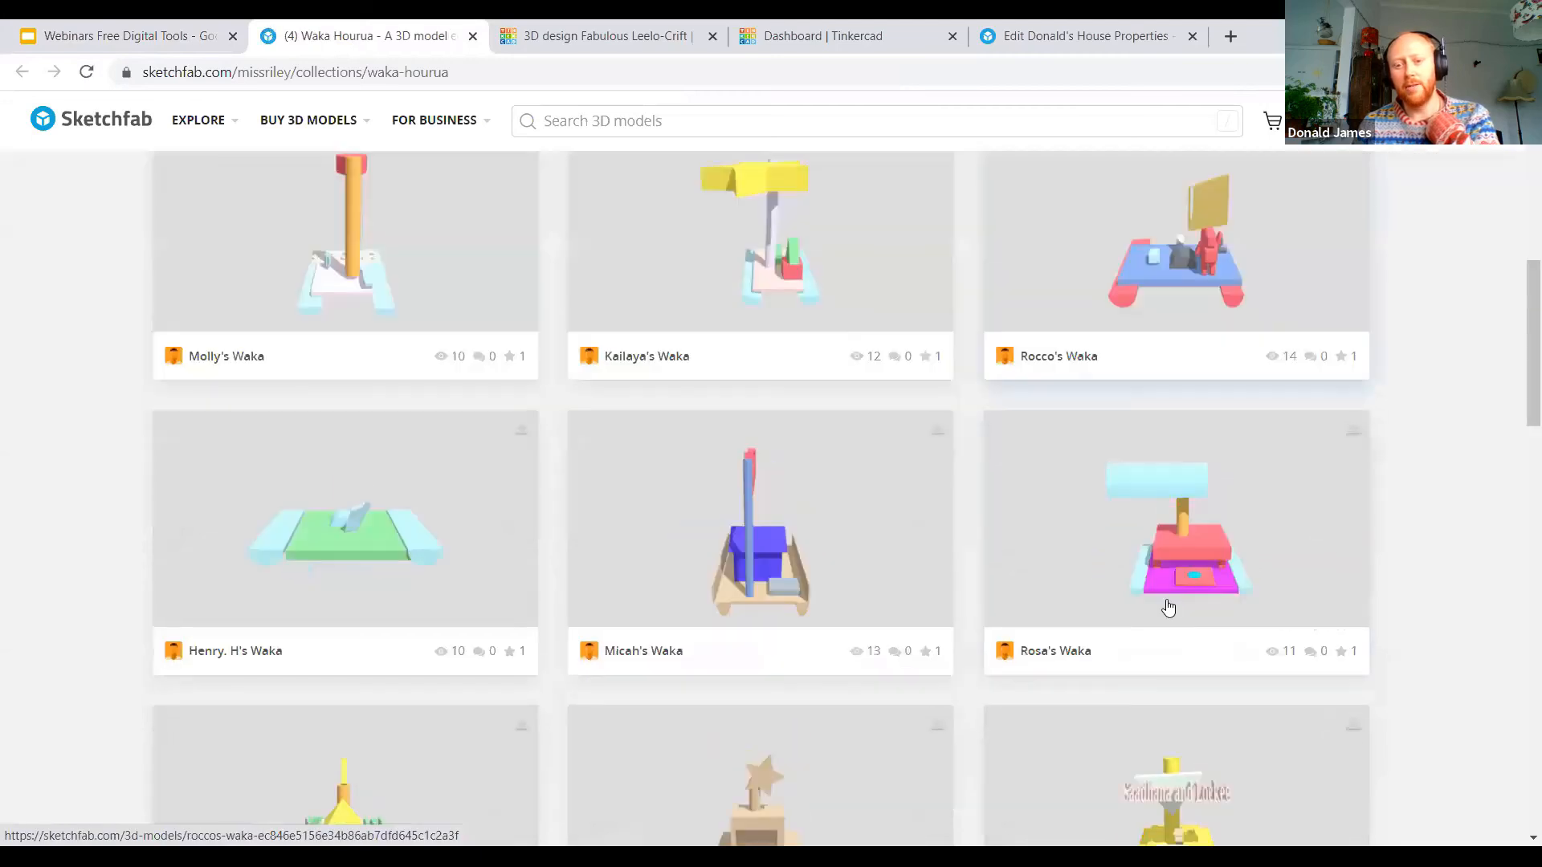
scroll(1168, 608, down, 1)
scroll(1168, 608, down, 2)
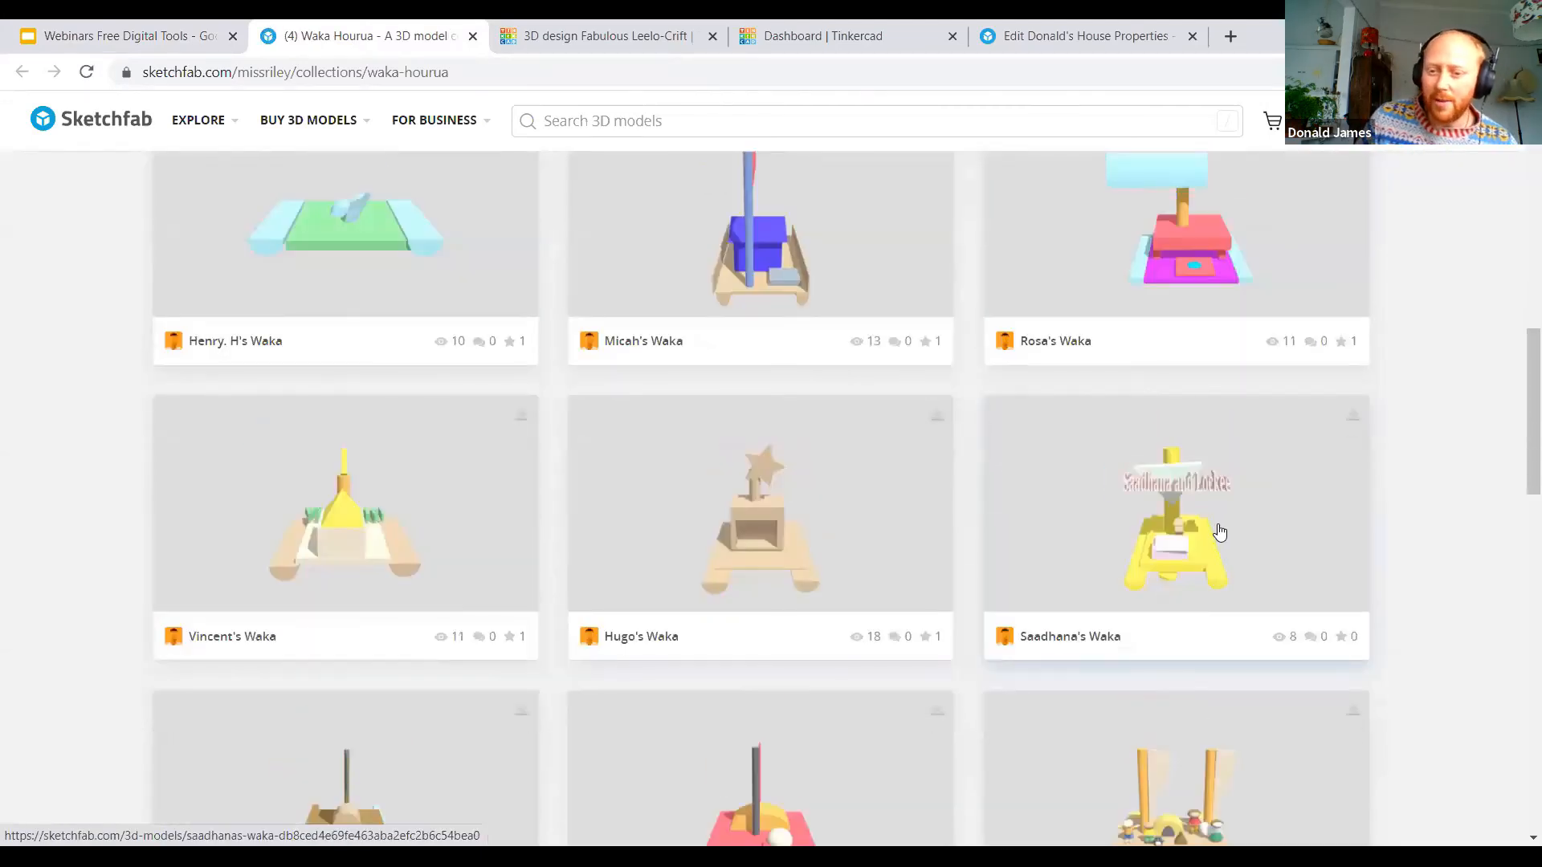
scroll(1217, 524, down, 4)
scroll(1226, 510, down, 3)
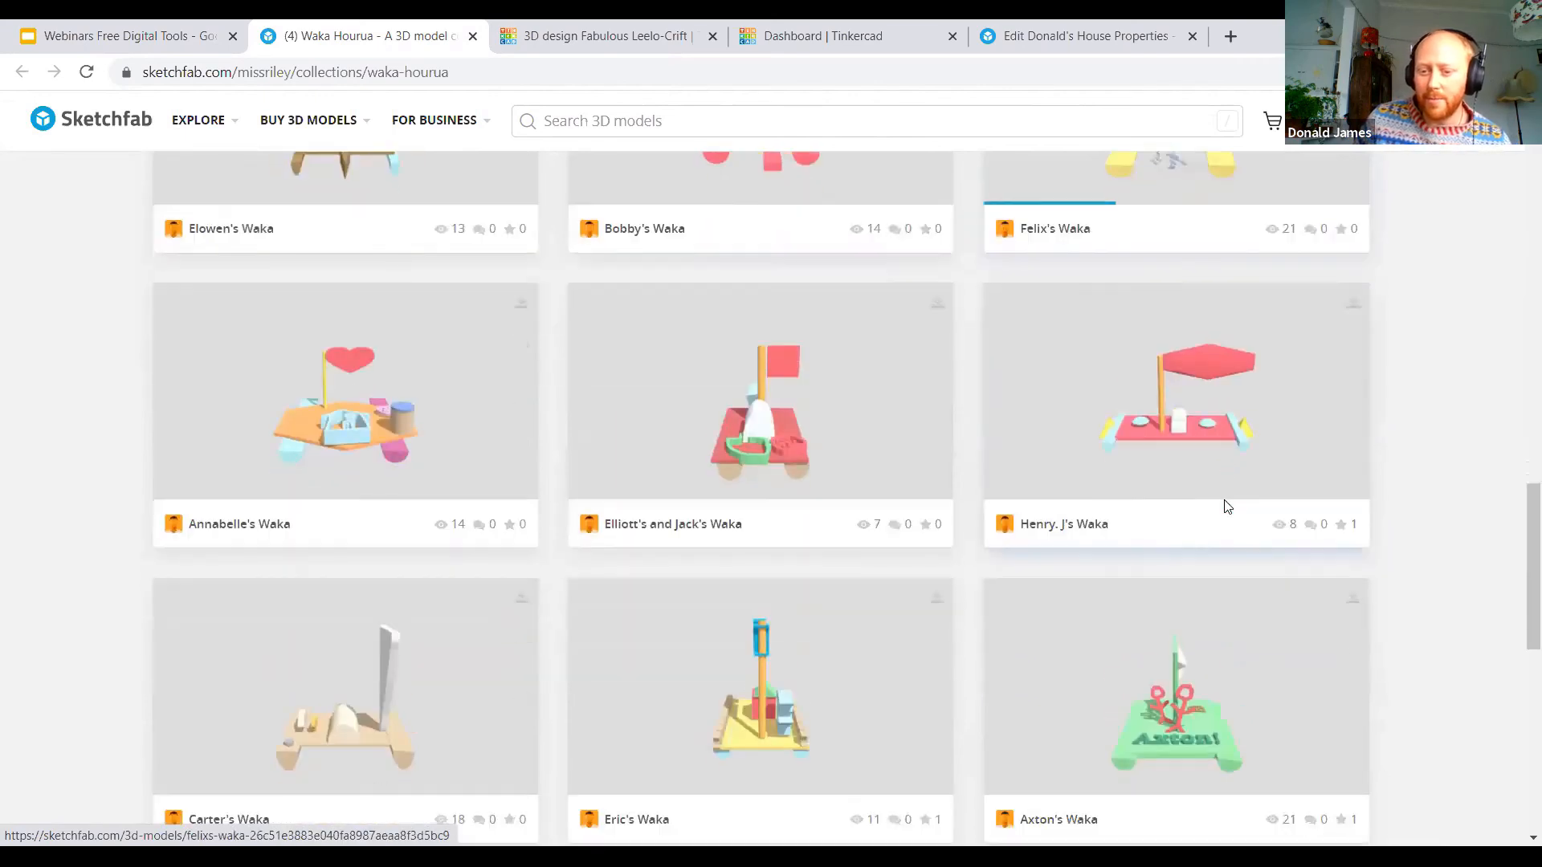
scroll(1226, 507, down, 4)
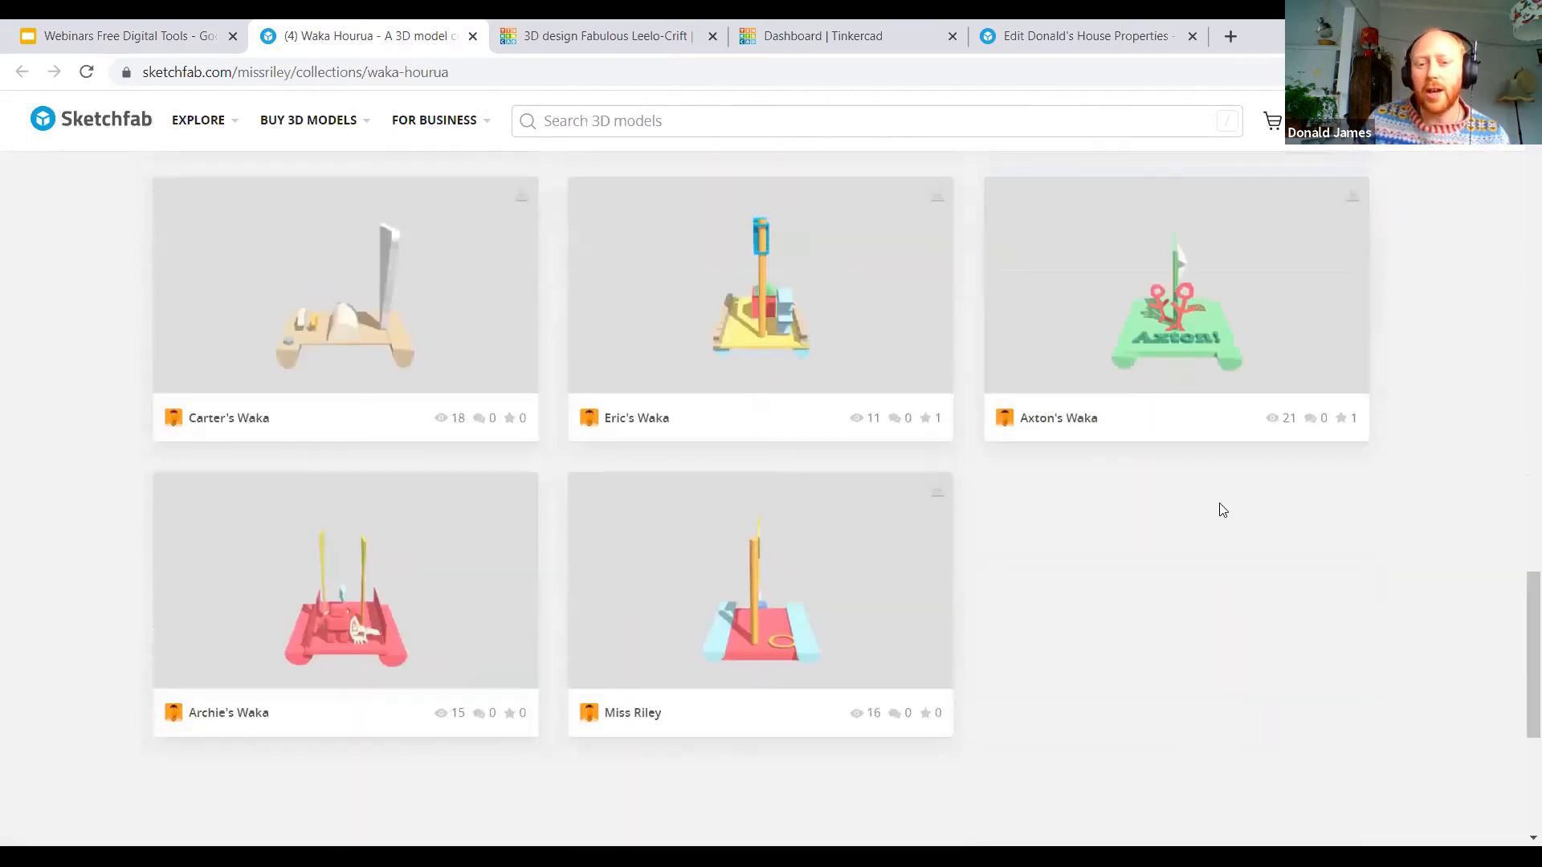
scroll(1226, 507, up, 11)
scroll(1169, 504, up, 10)
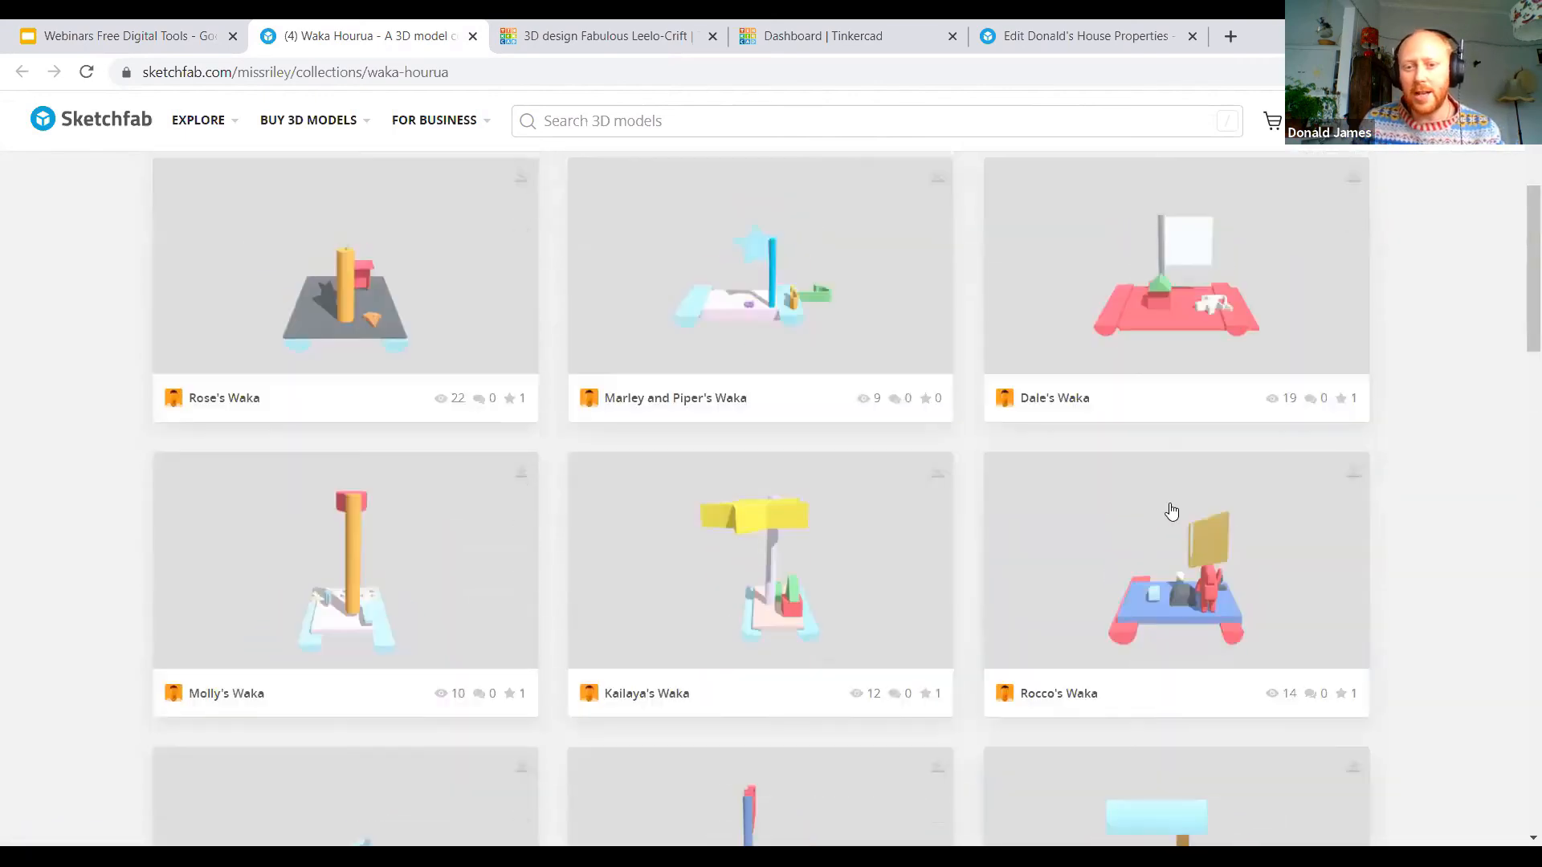
scroll(473, 290, down, 1)
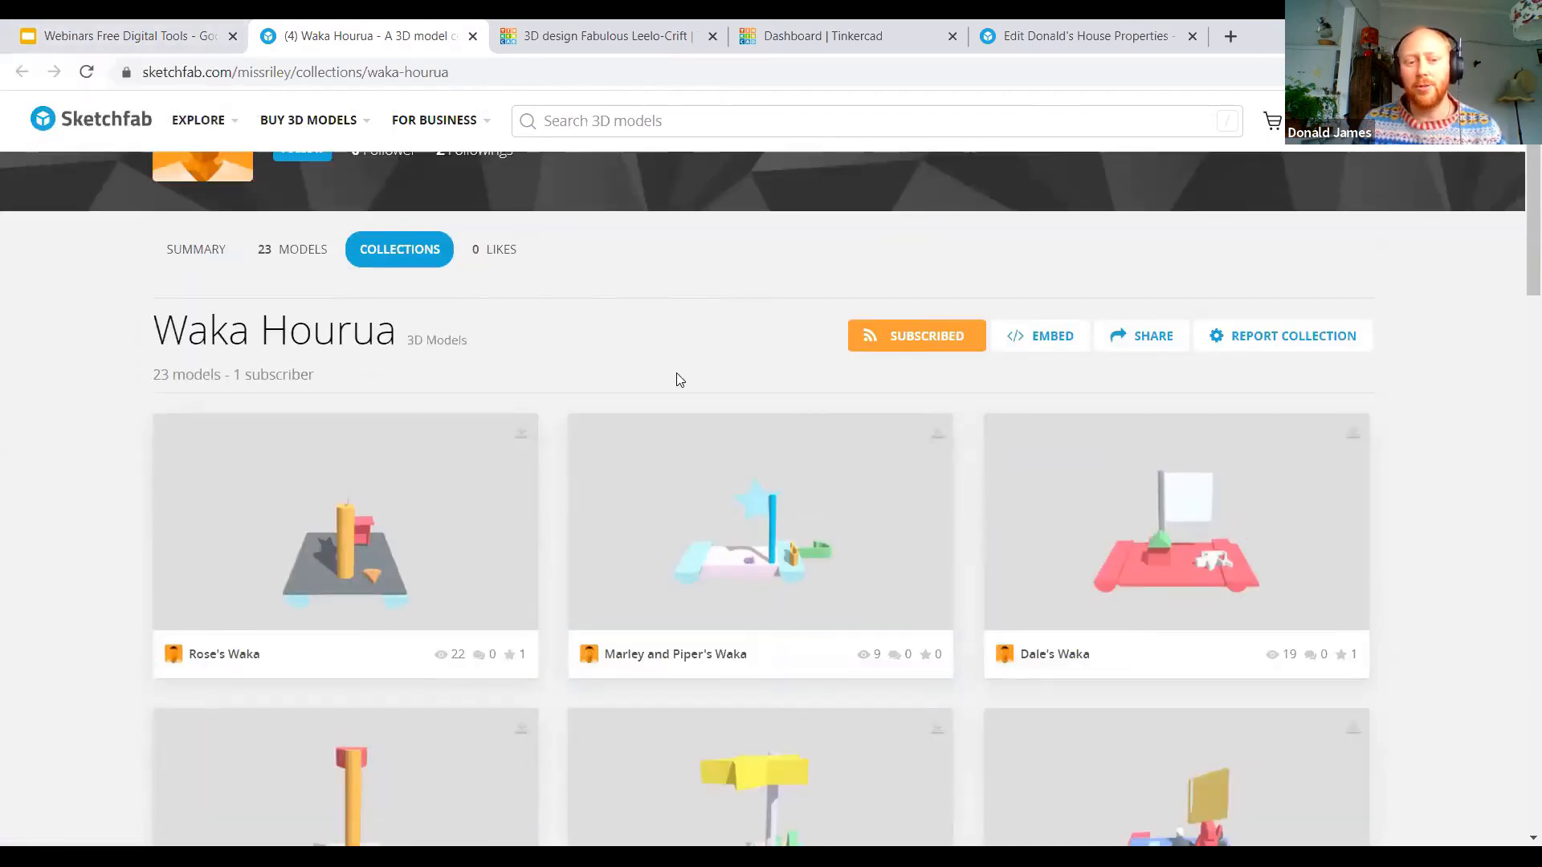
click(177, 44)
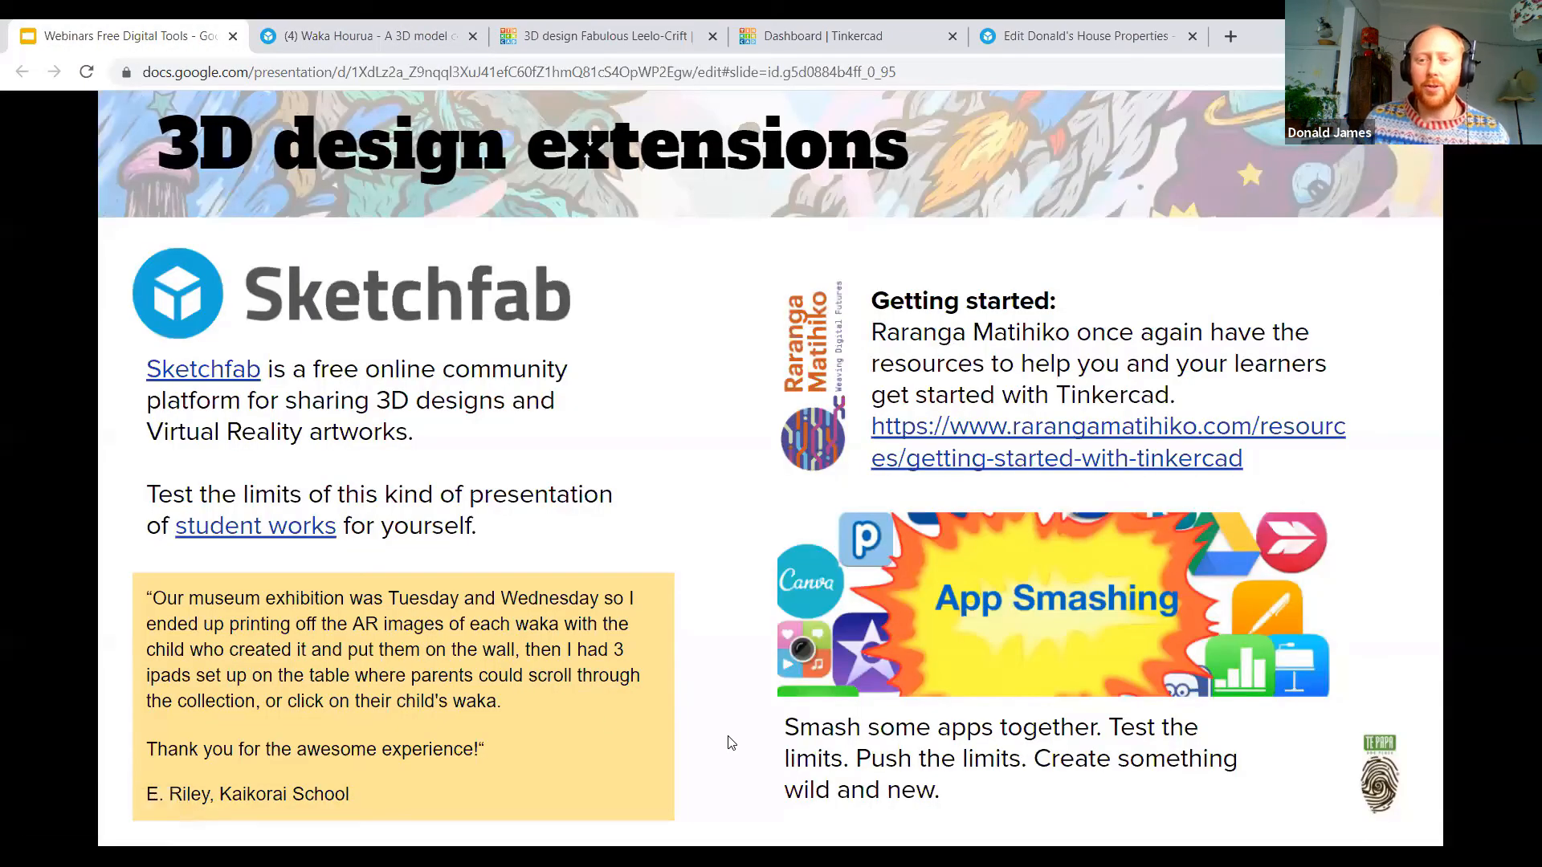